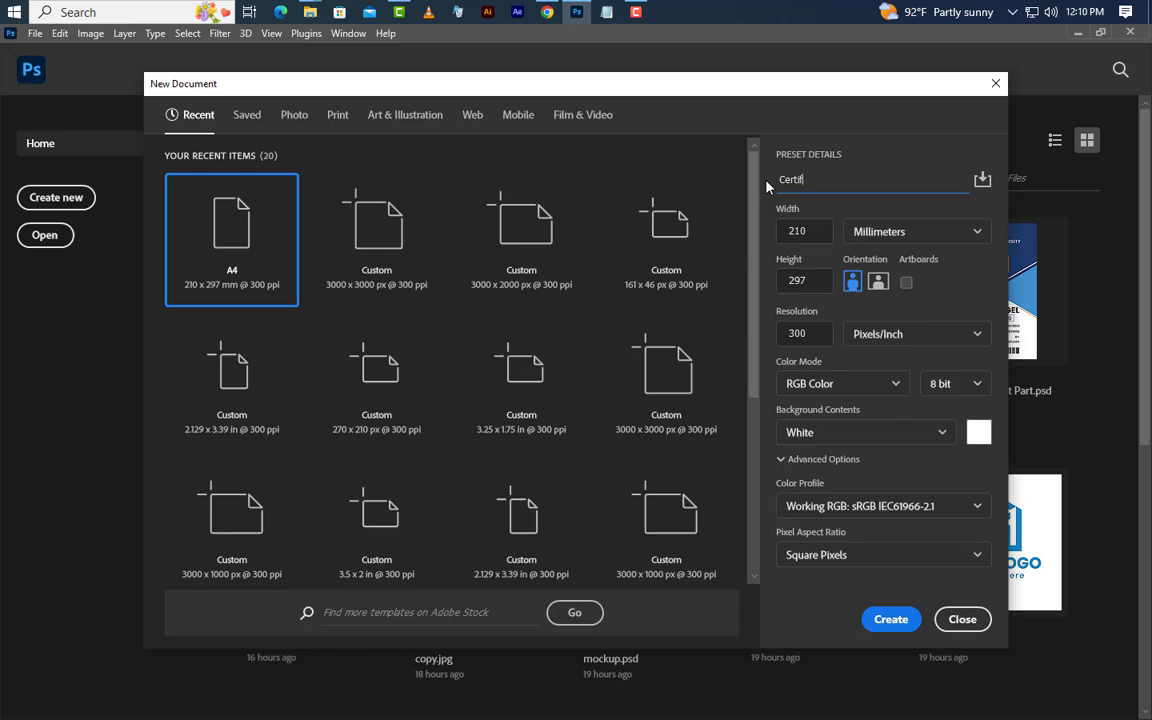
Create a new document named Certificate Design from the A4 print preset, 210 x 297 mm at 300 pixels/inch in RGB.
text(ign)
click(338, 117)
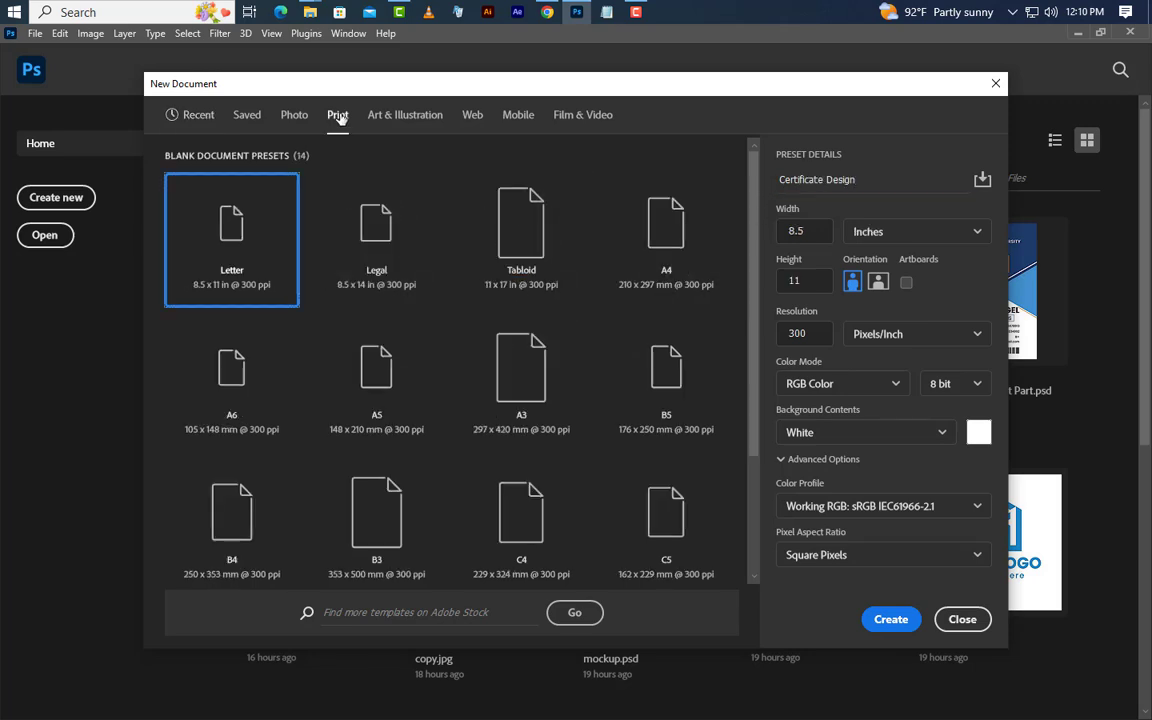
click(680, 245)
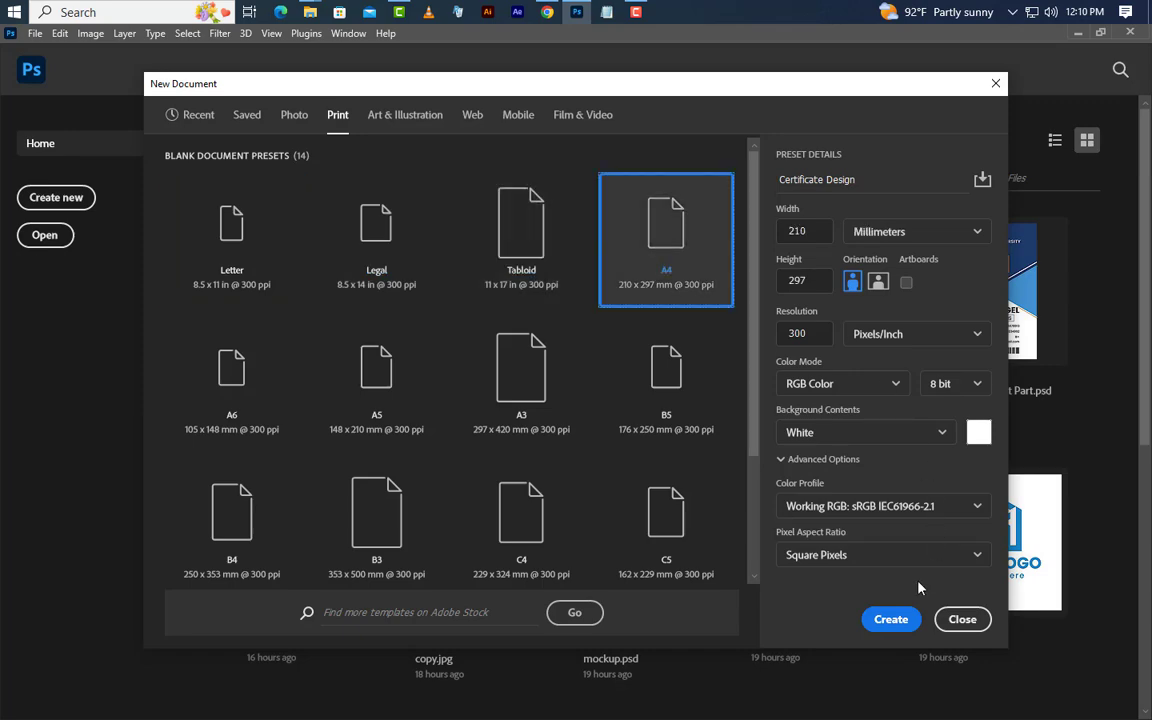
click(893, 619)
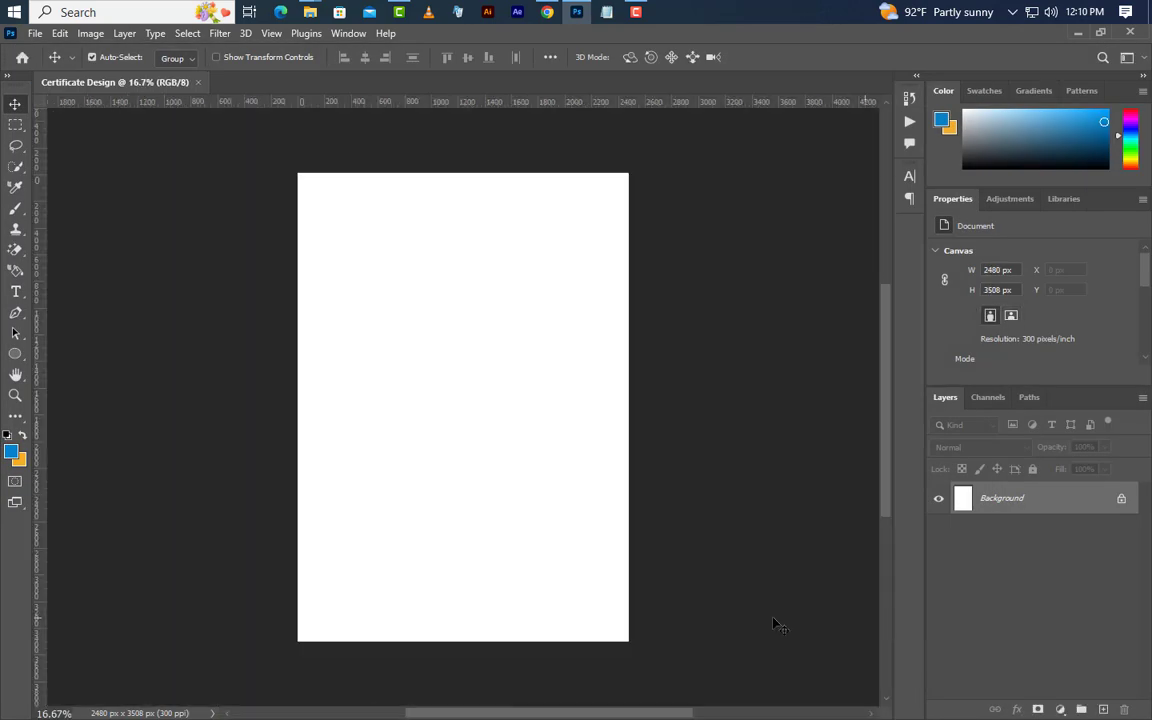
Rotate the canvas 90° counter clockwise into landscape orientation.
click(90, 33)
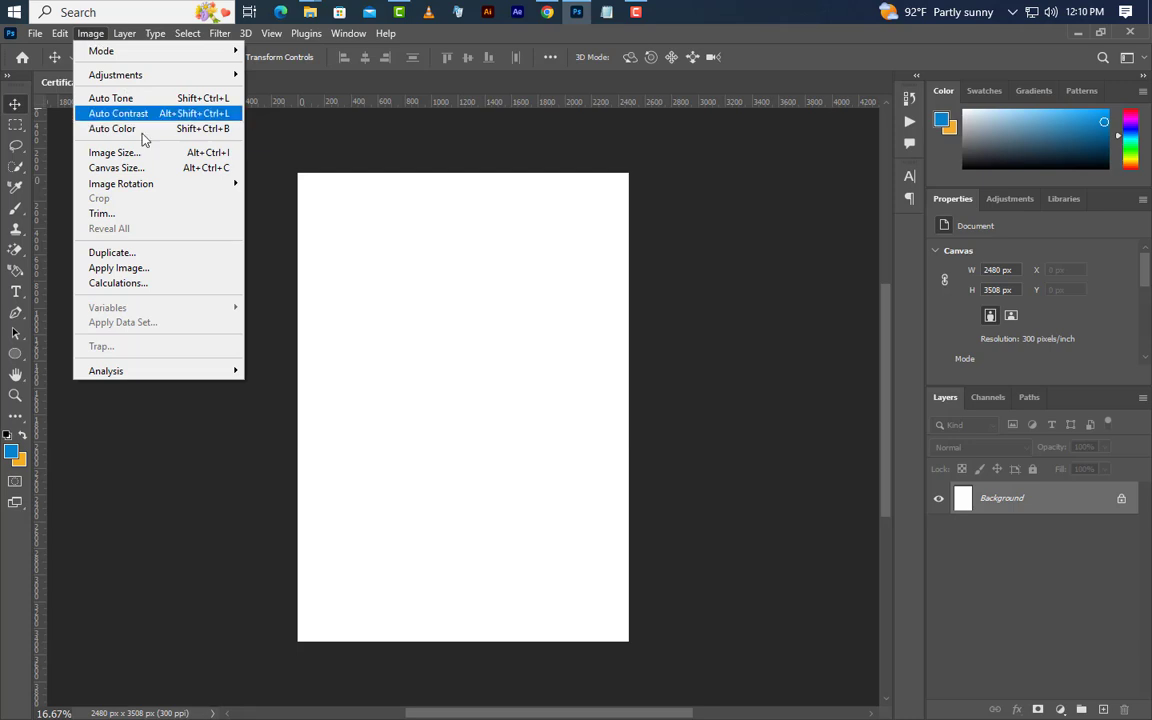
mouse_move(201, 189)
click(292, 213)
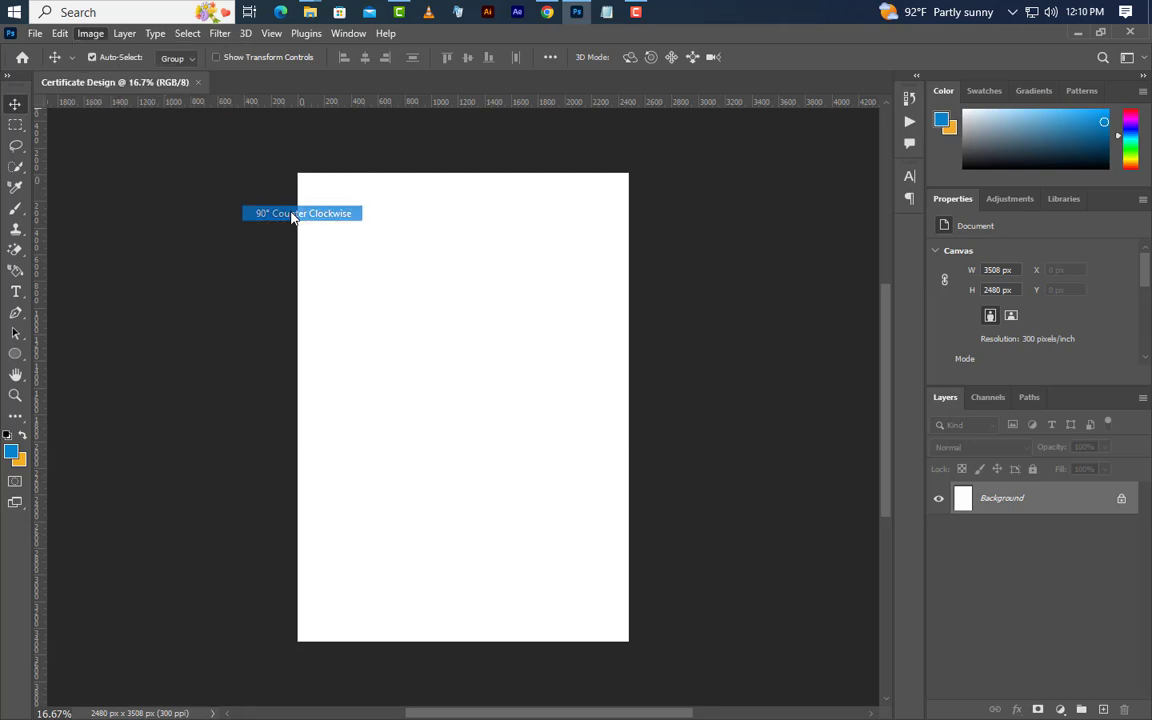
key(ctrl+0)
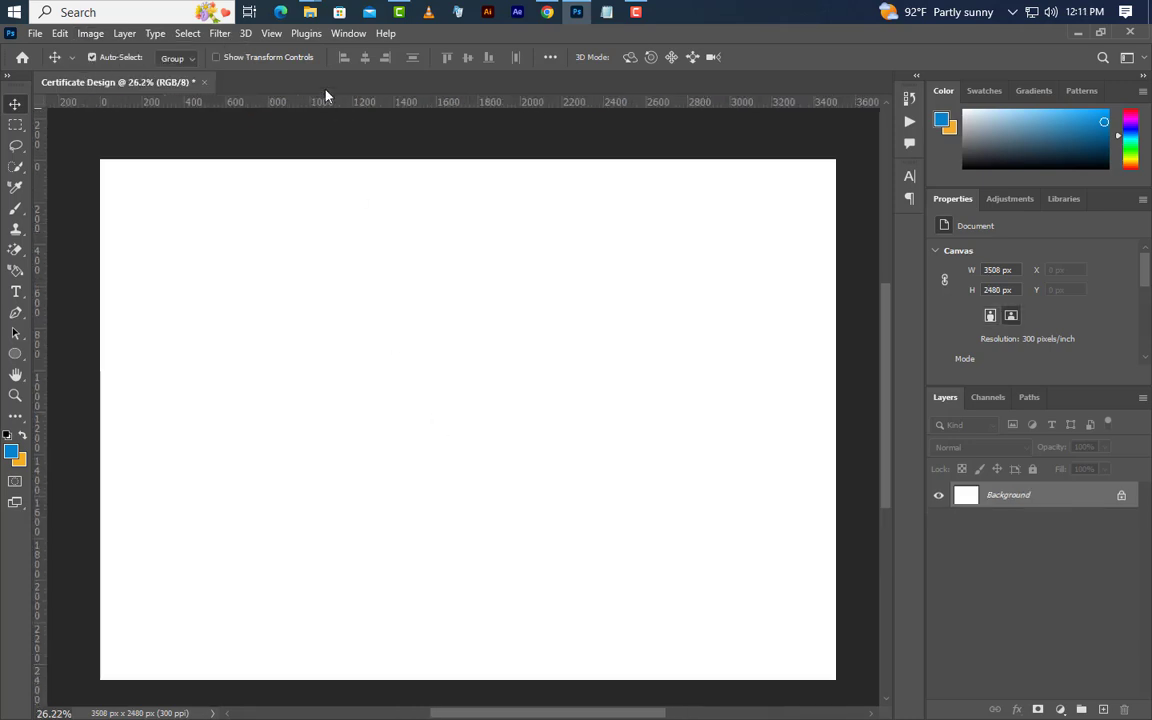
Add a guide layout to the canvas with 175 px margins at the top, left, bottom and right.
click(272, 35)
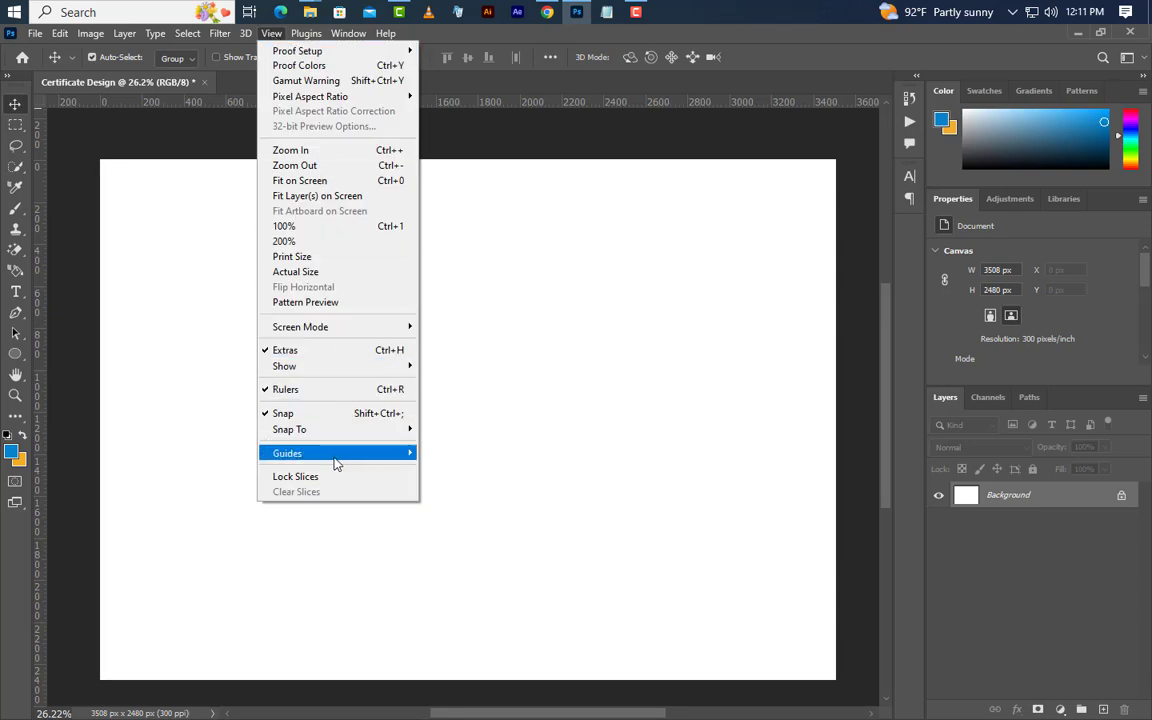
mouse_move(336, 462)
click(472, 559)
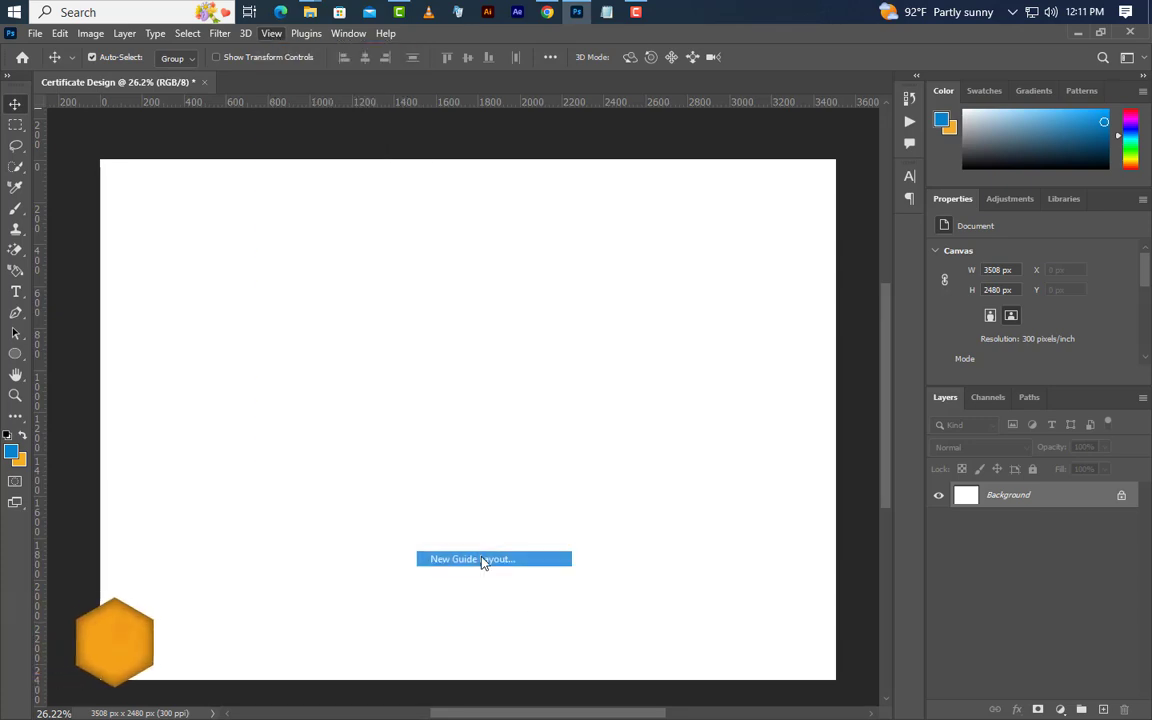
drag(805, 484, 767, 488)
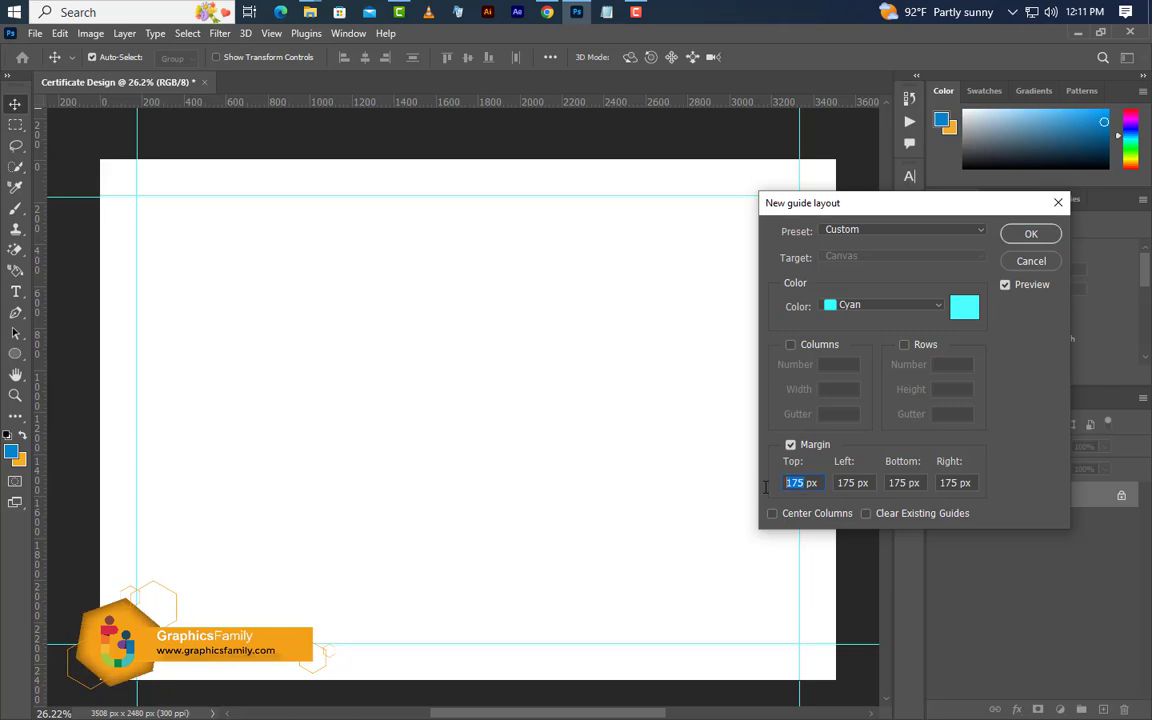
click(848, 485)
click(899, 483)
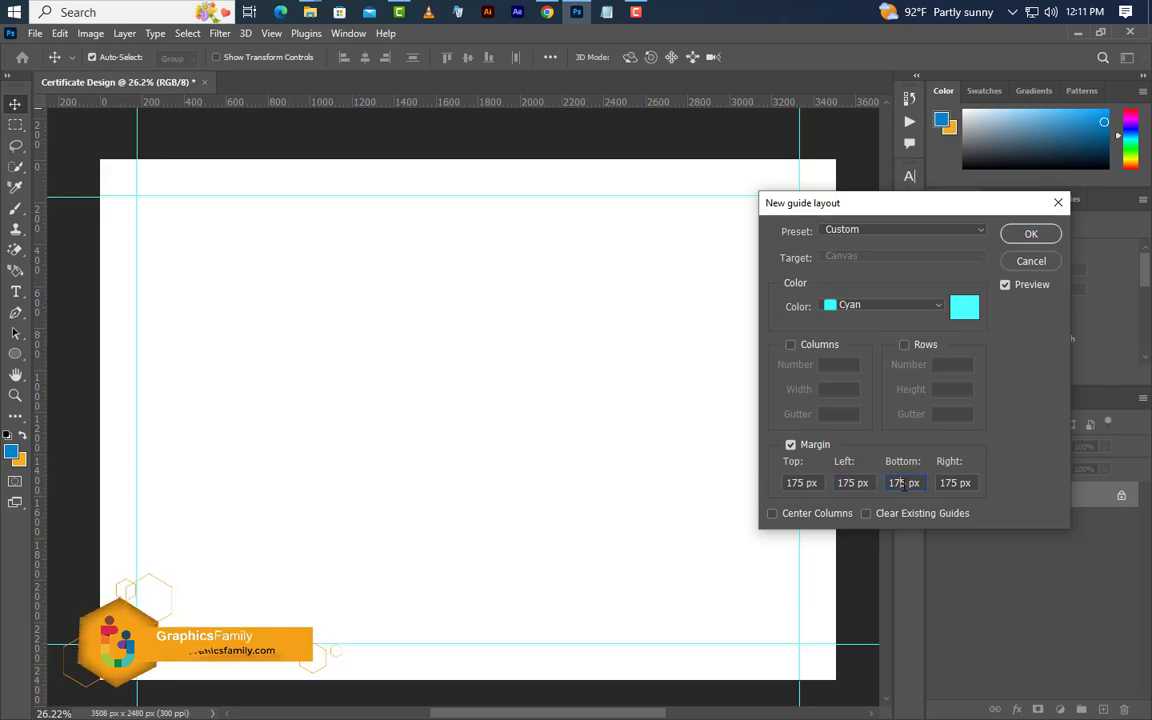
click(950, 483)
click(1030, 234)
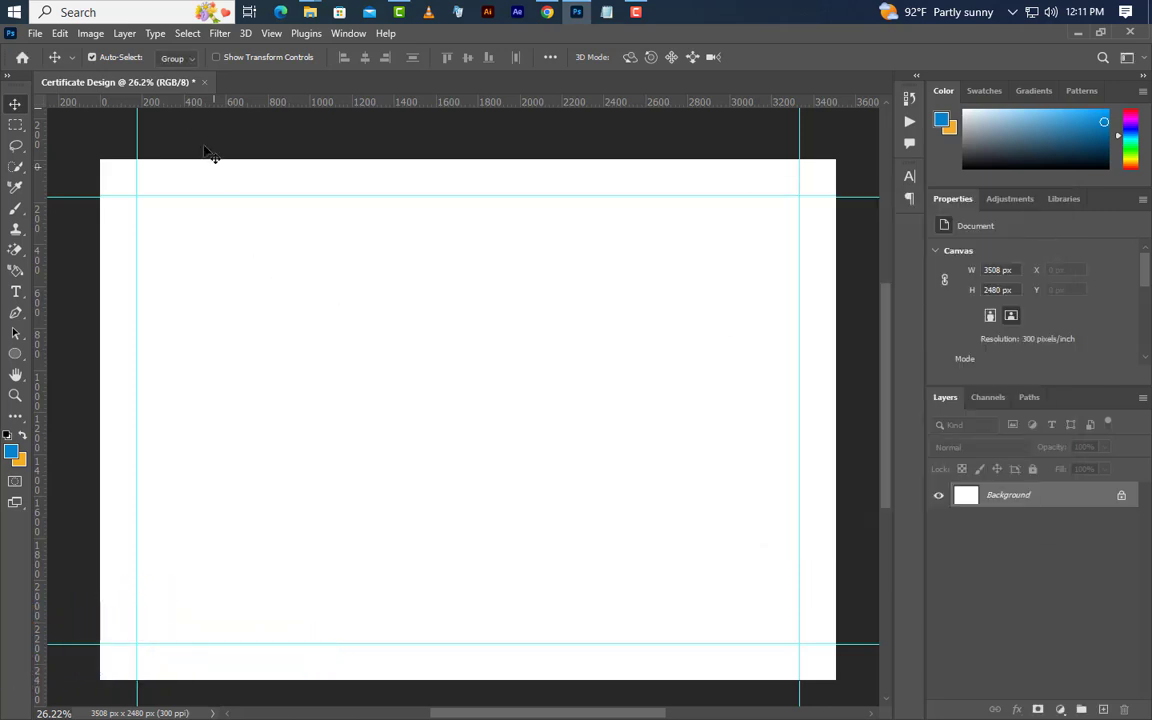
Add a second guide layout with 125 px margins on all four sides of the canvas.
click(272, 34)
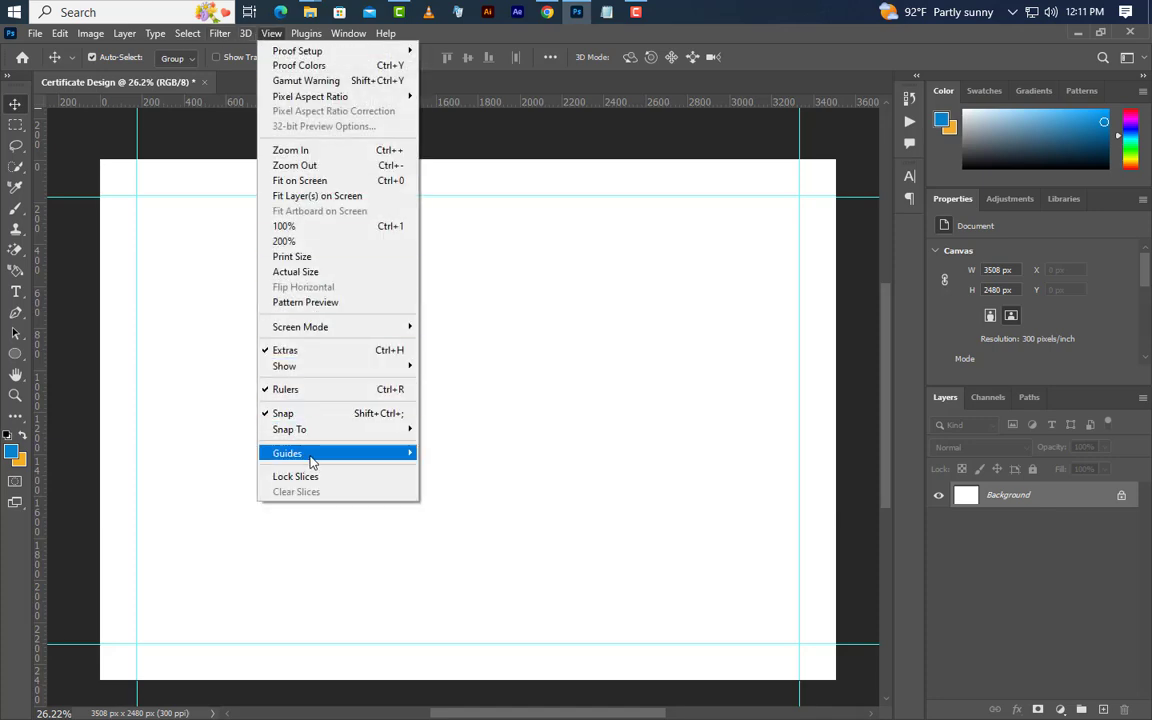
mouse_move(290, 456)
click(470, 559)
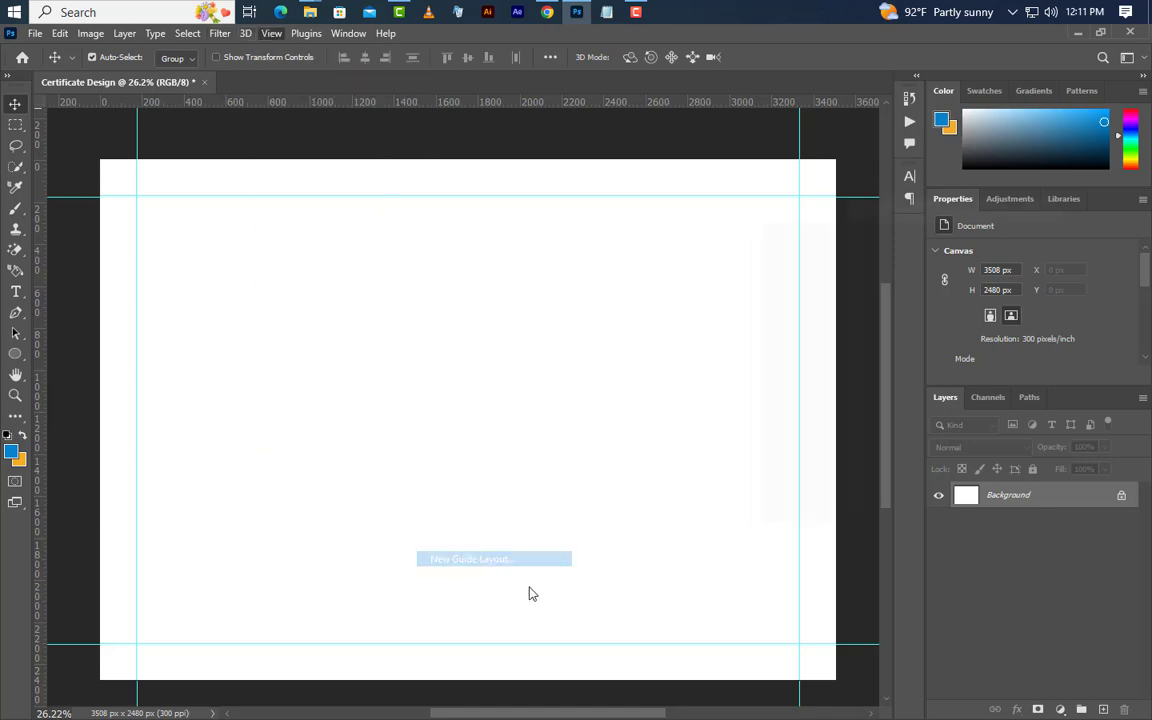
double_click(795, 483)
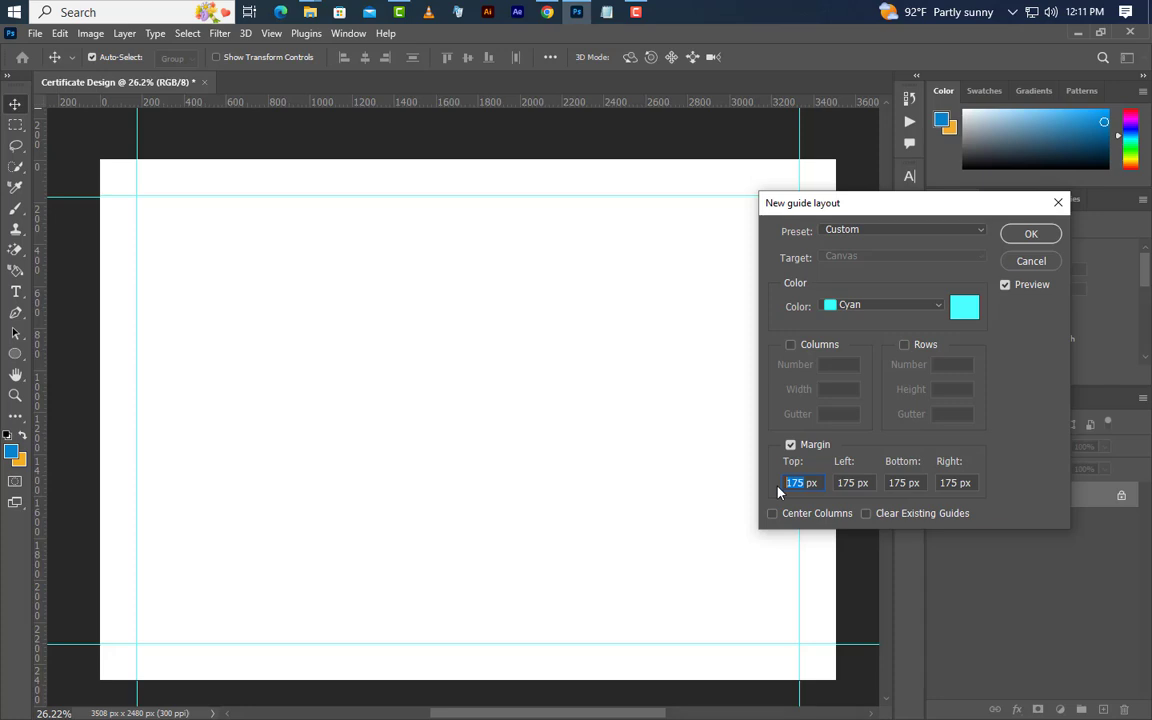
text(125)
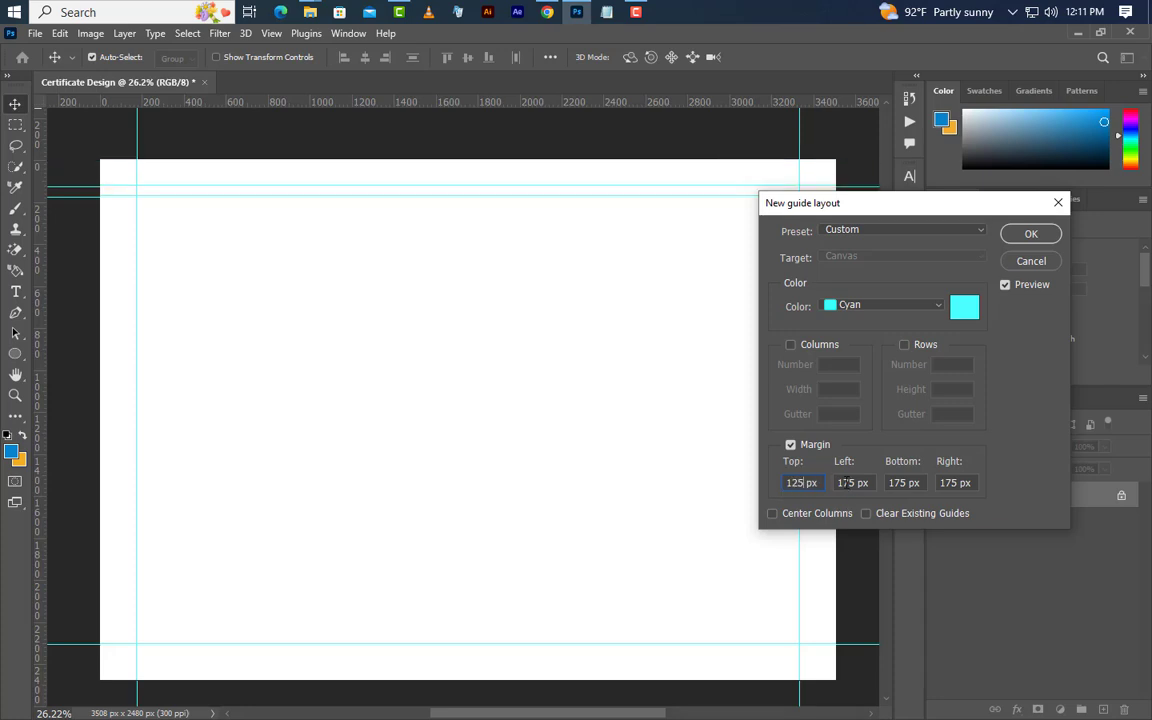
double_click(842, 483)
text(125)
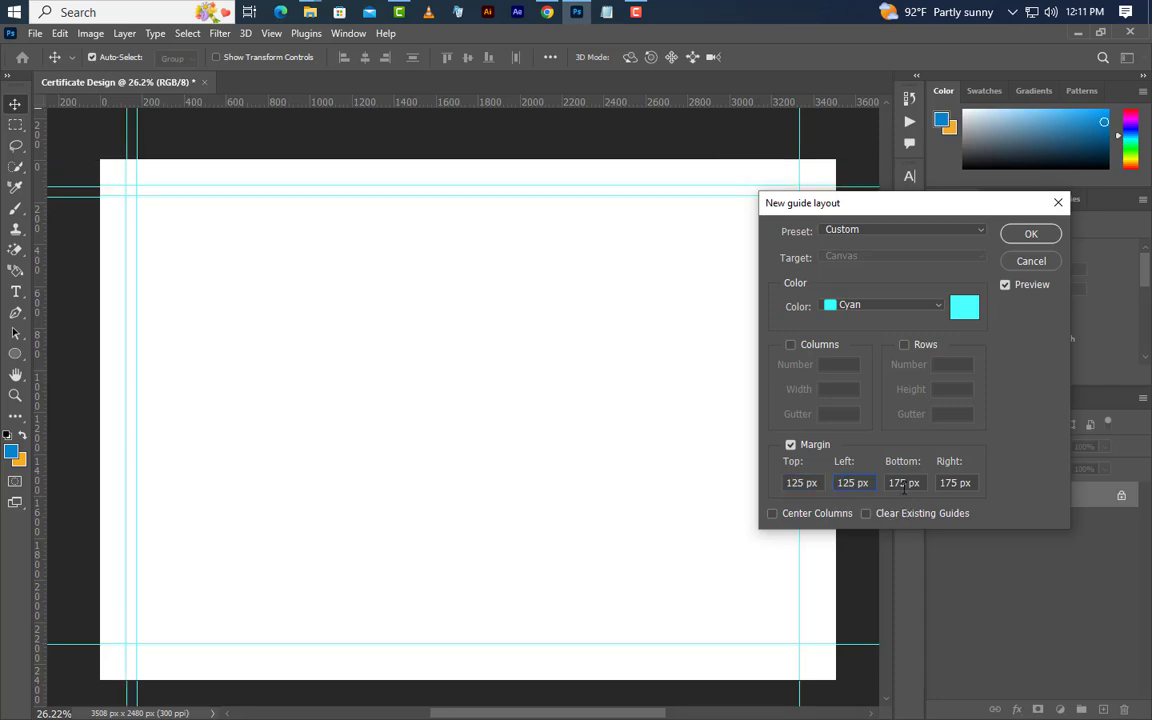
double_click(903, 483)
text(125)
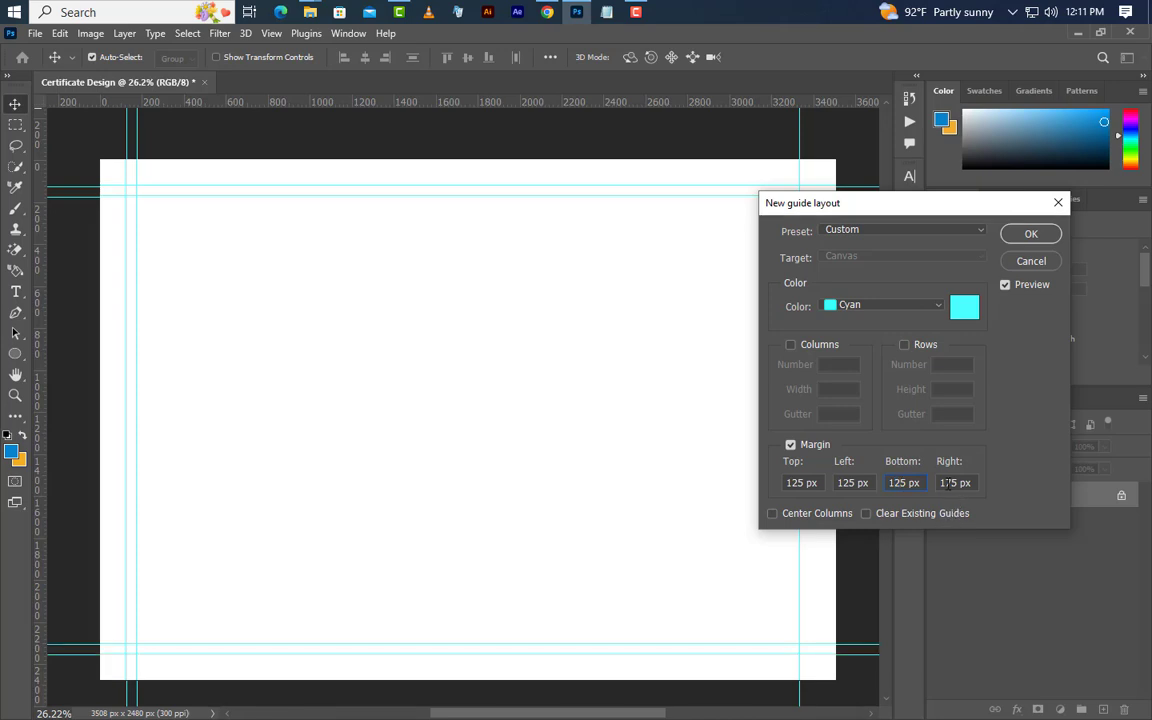
click(1030, 236)
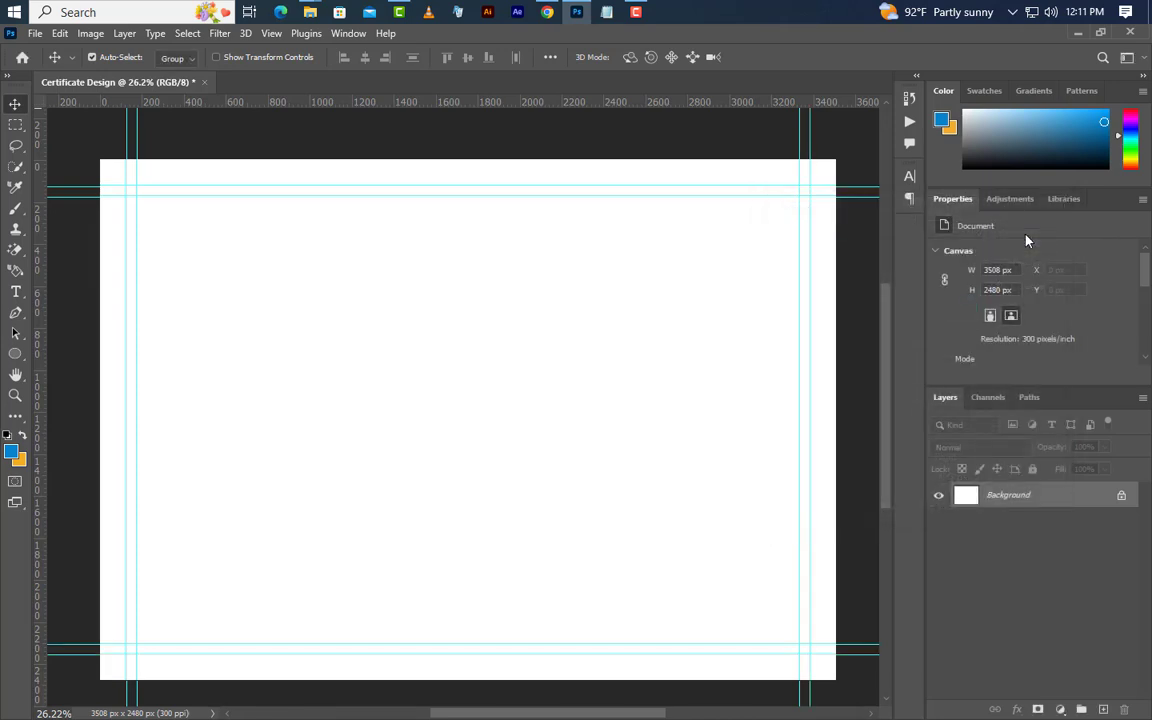
Add a third, outermost guide layout with 75 px margins on all four sides of the canvas.
click(271, 33)
mouse_move(316, 458)
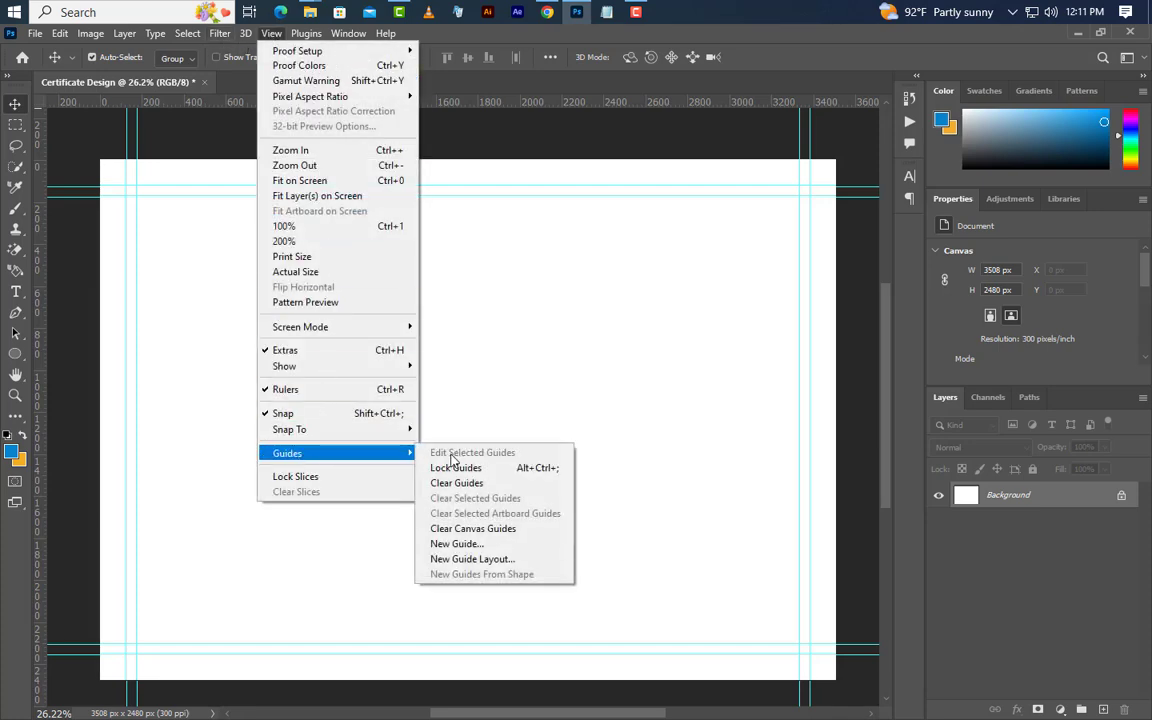
click(470, 559)
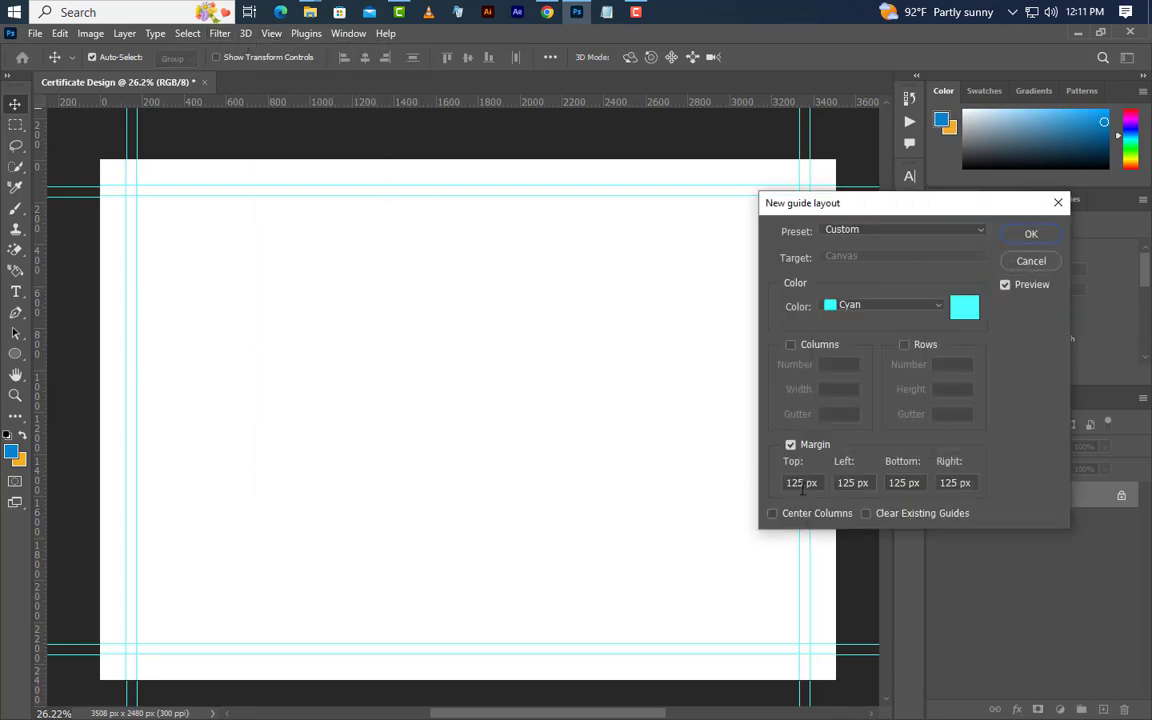
double_click(800, 483)
text(75)
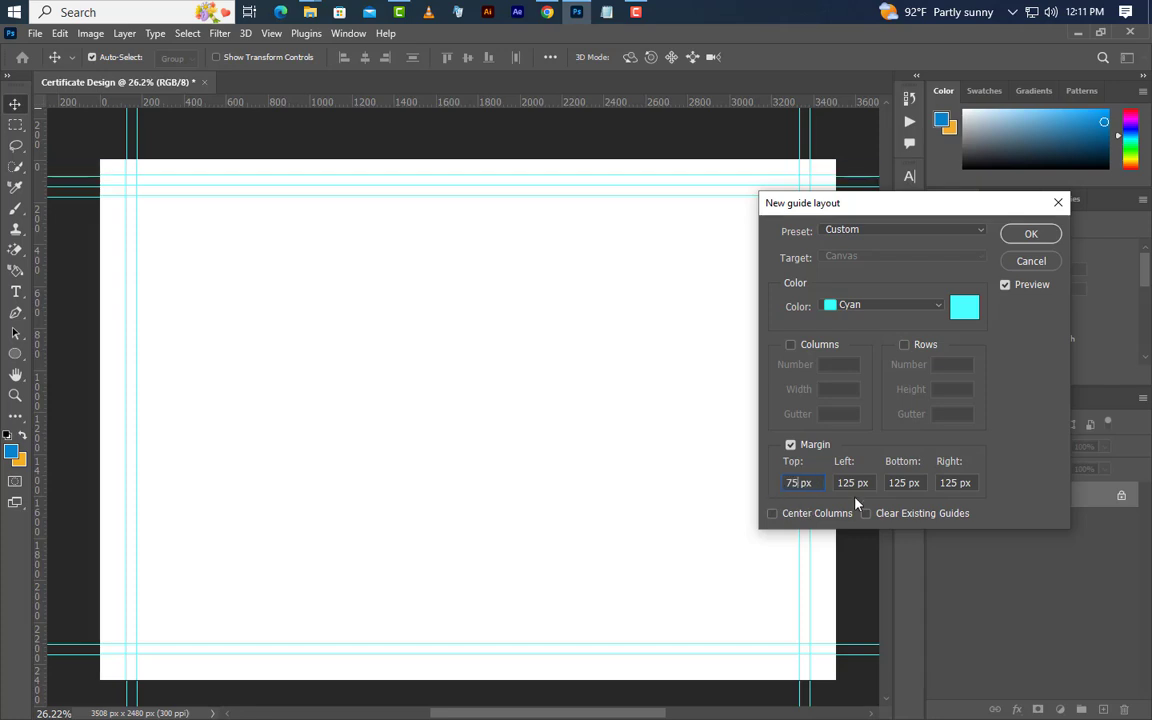
double_click(841, 483)
text(75)
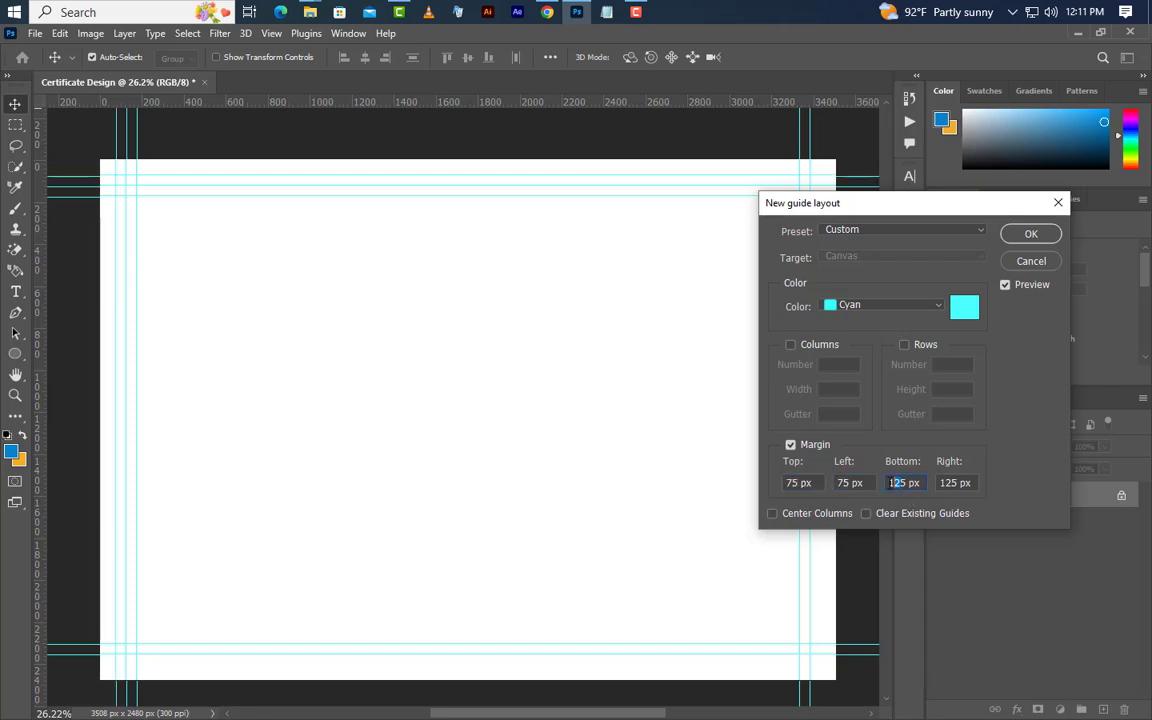
double_click(892, 483)
text(75)
key(Tab)
text(75)
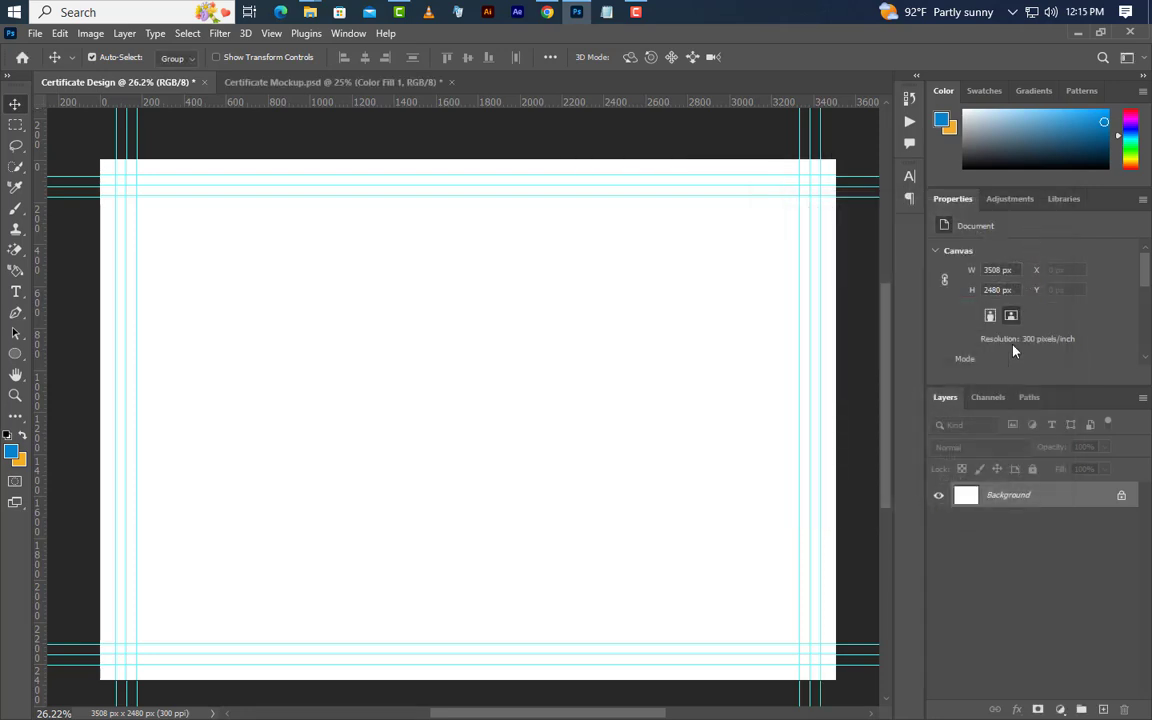
Draw a blue rectangle shape of about 3558 x 2531 px covering the whole canvas and slightly overlapping its edges.
click(22, 354)
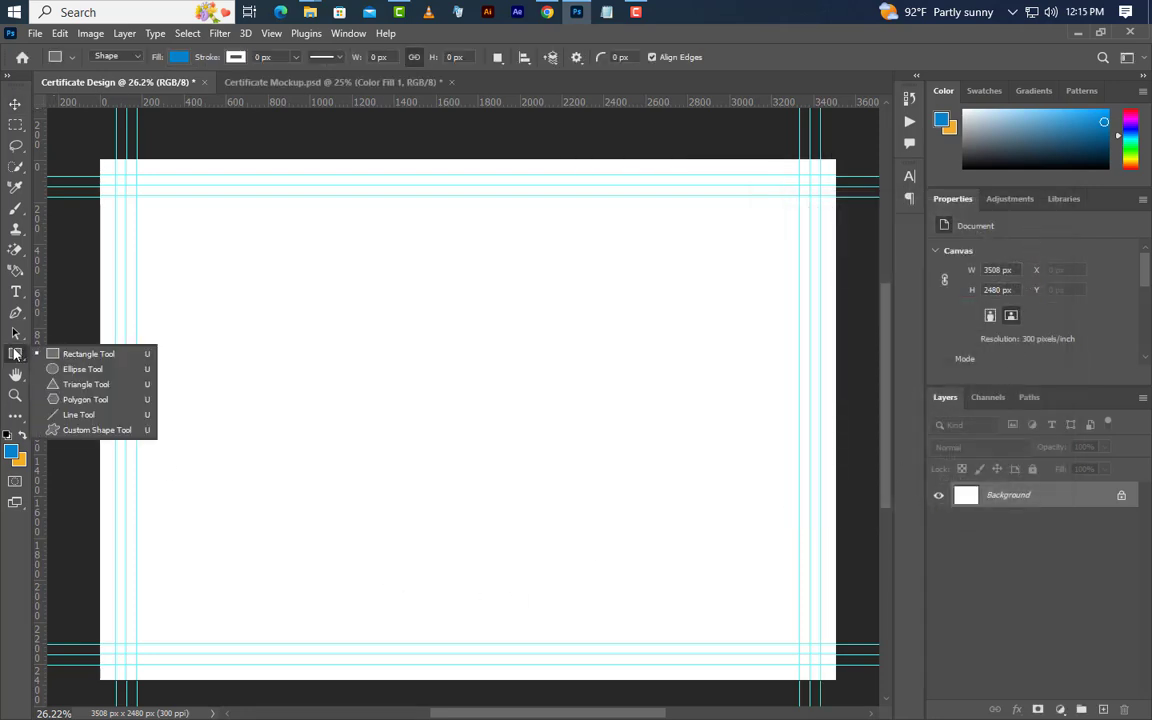
click(72, 353)
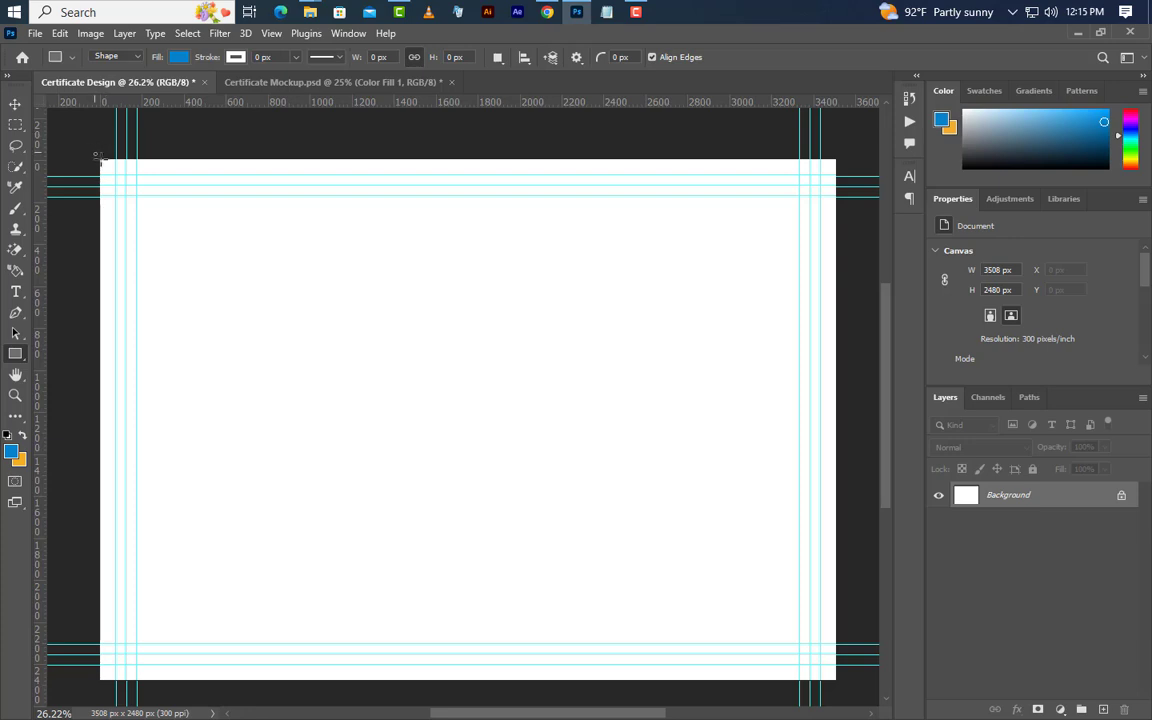
drag(97, 157, 840, 684)
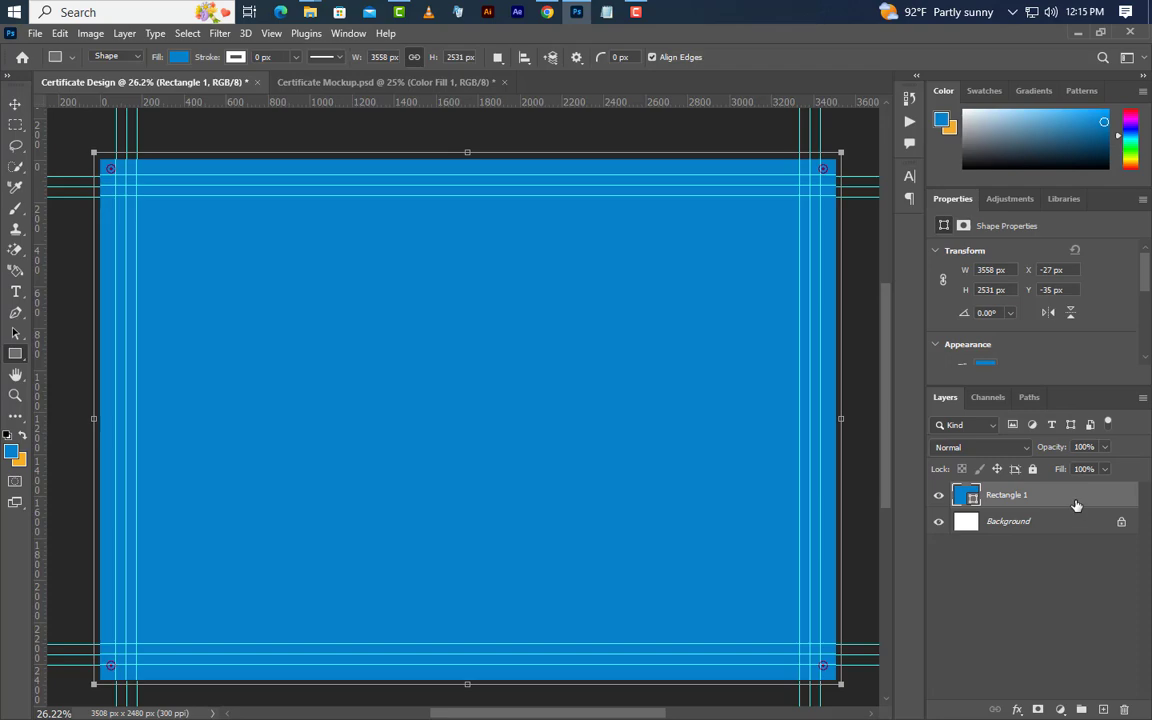
Add a gradient overlay to the full-canvas rectangle, with stop colours 474747 at the start and 222222 at the end.
right_click(1076, 505)
click(1020, 82)
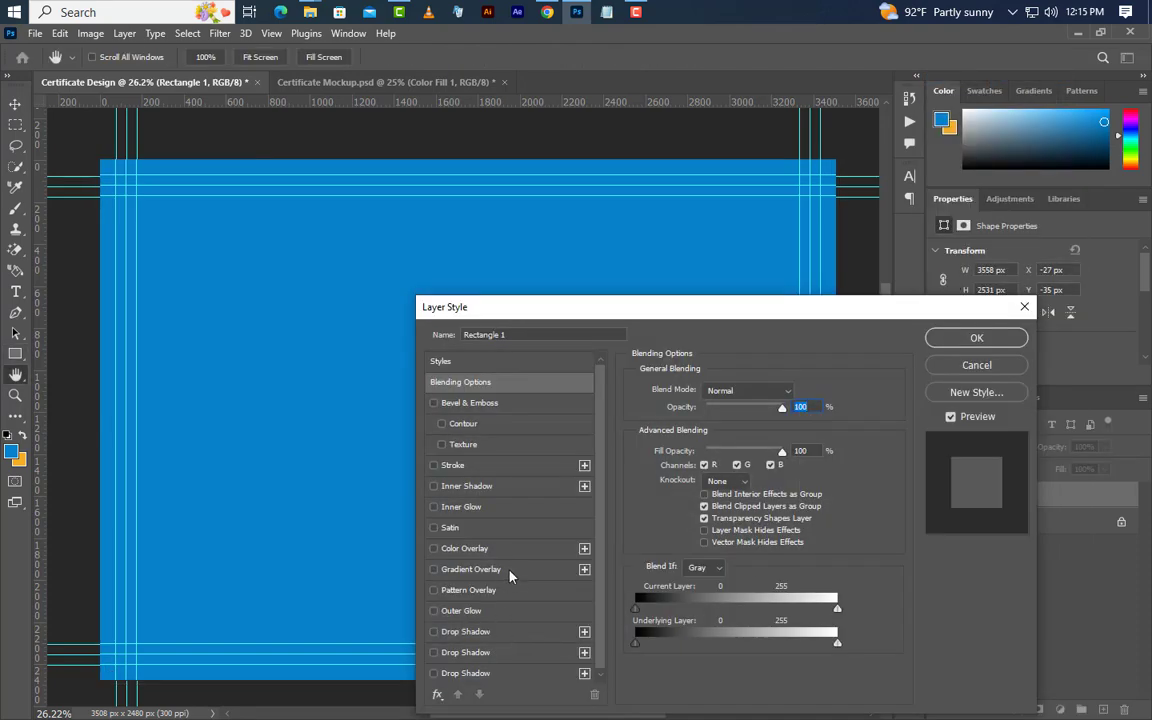
click(509, 570)
click(729, 432)
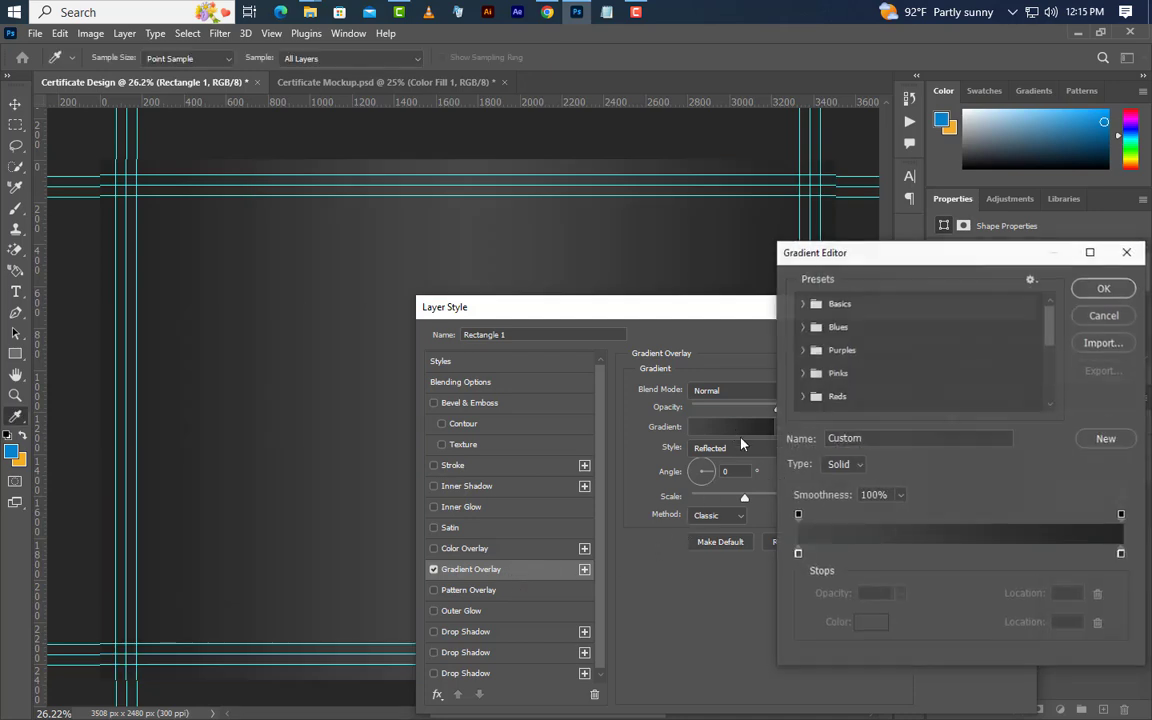
double_click(797, 554)
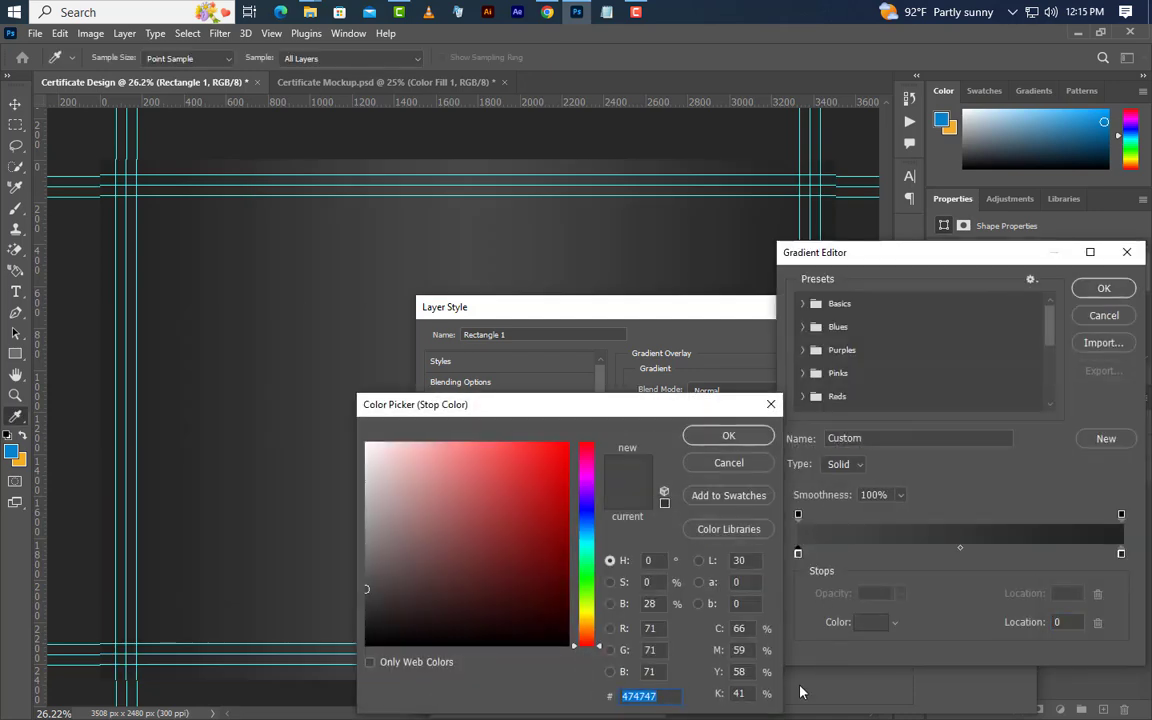
click(767, 438)
double_click(1121, 553)
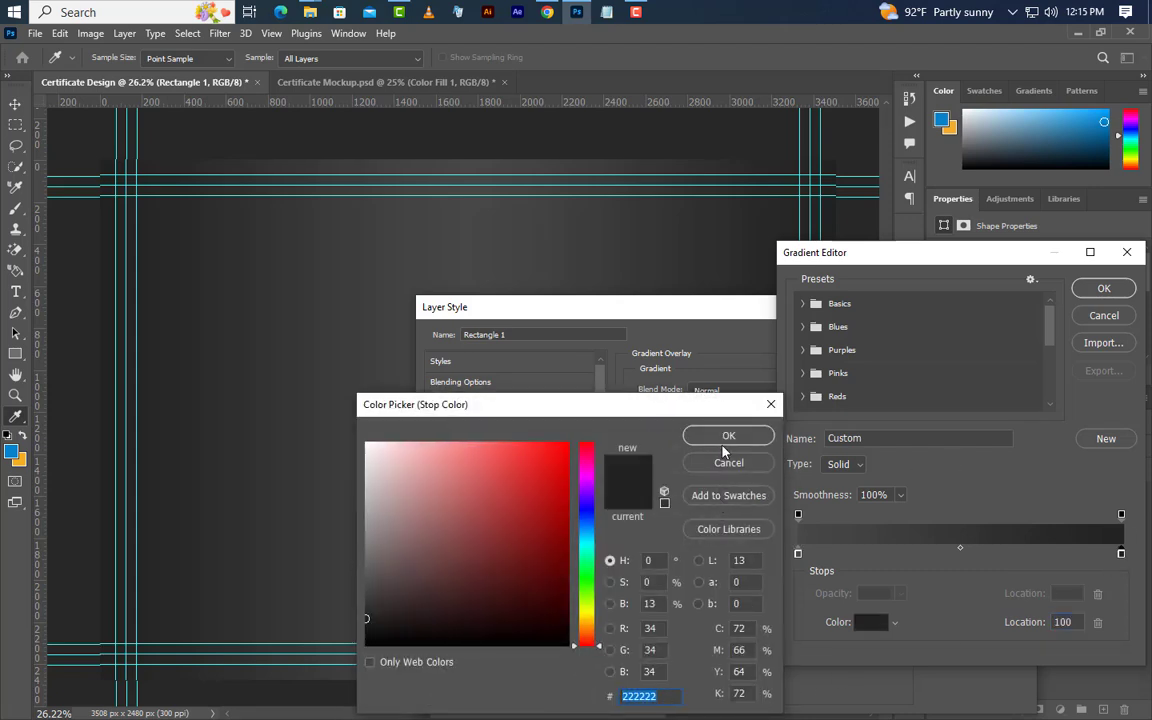
click(724, 443)
click(1102, 289)
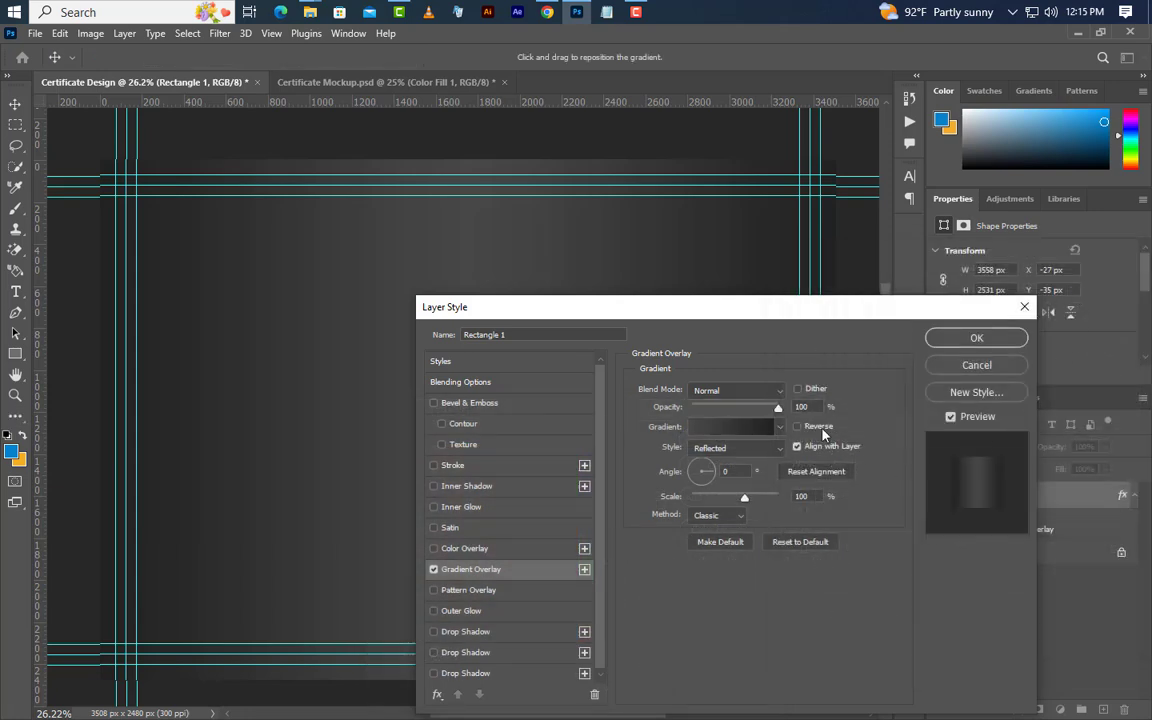
Set the gradient overlay's style to Reflected with a 0° angle and 100% scale, and apply the layer style.
click(744, 451)
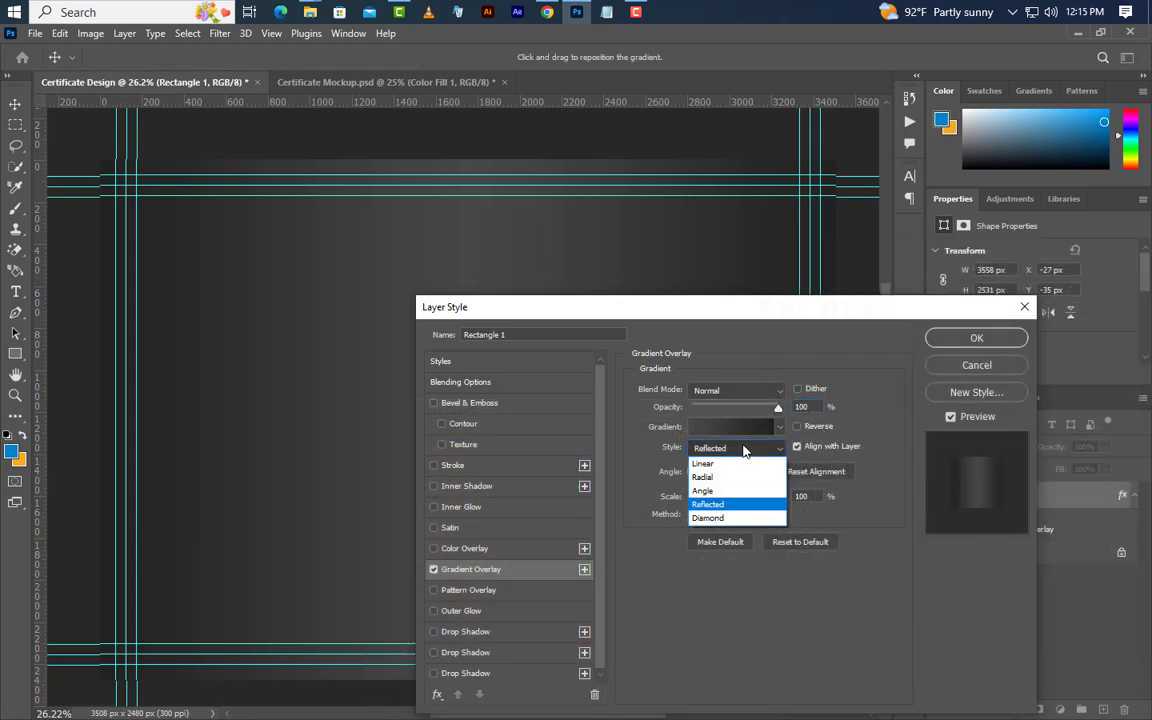
click(733, 502)
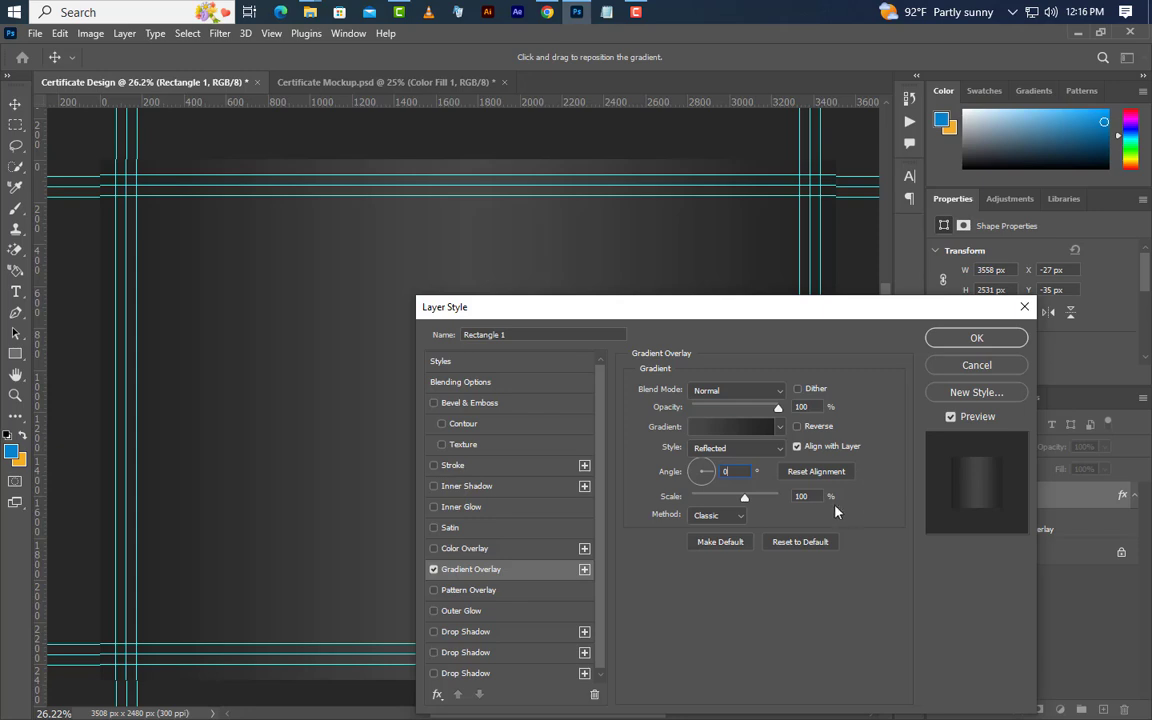
click(988, 343)
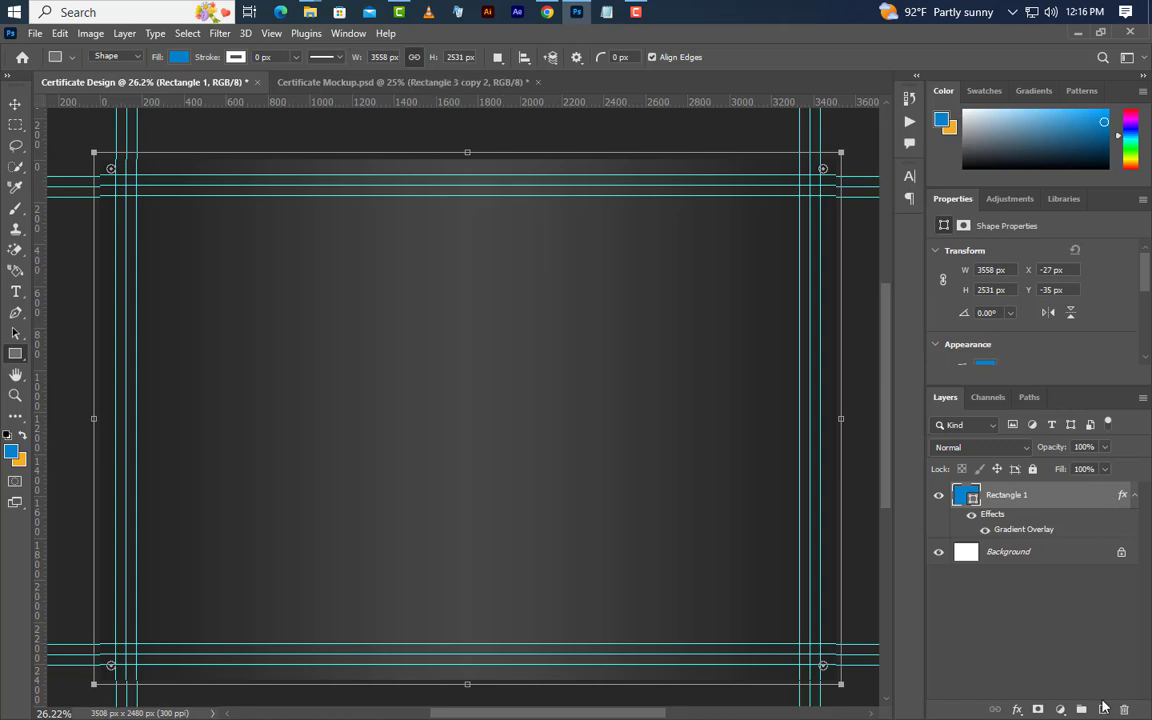
Add a new layer and draw a 3358 x 2330 px rectangle shape on the outermost guides, 75 px from the canvas edges.
click(1103, 708)
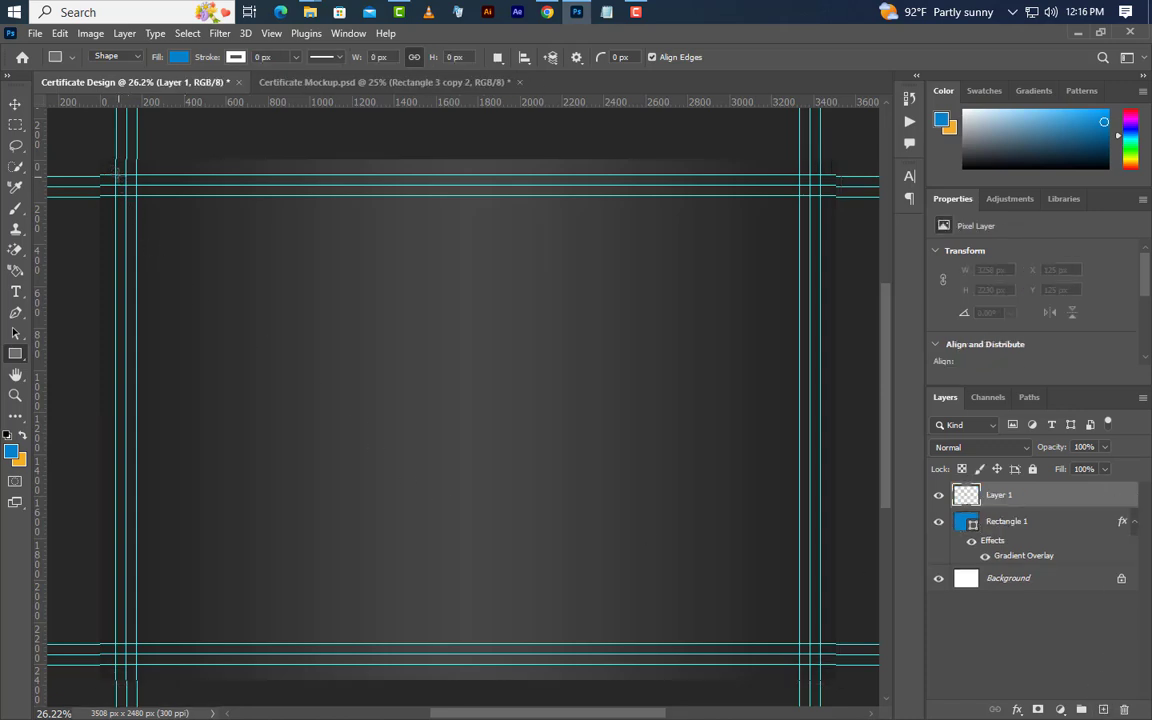
drag(117, 176, 819, 663)
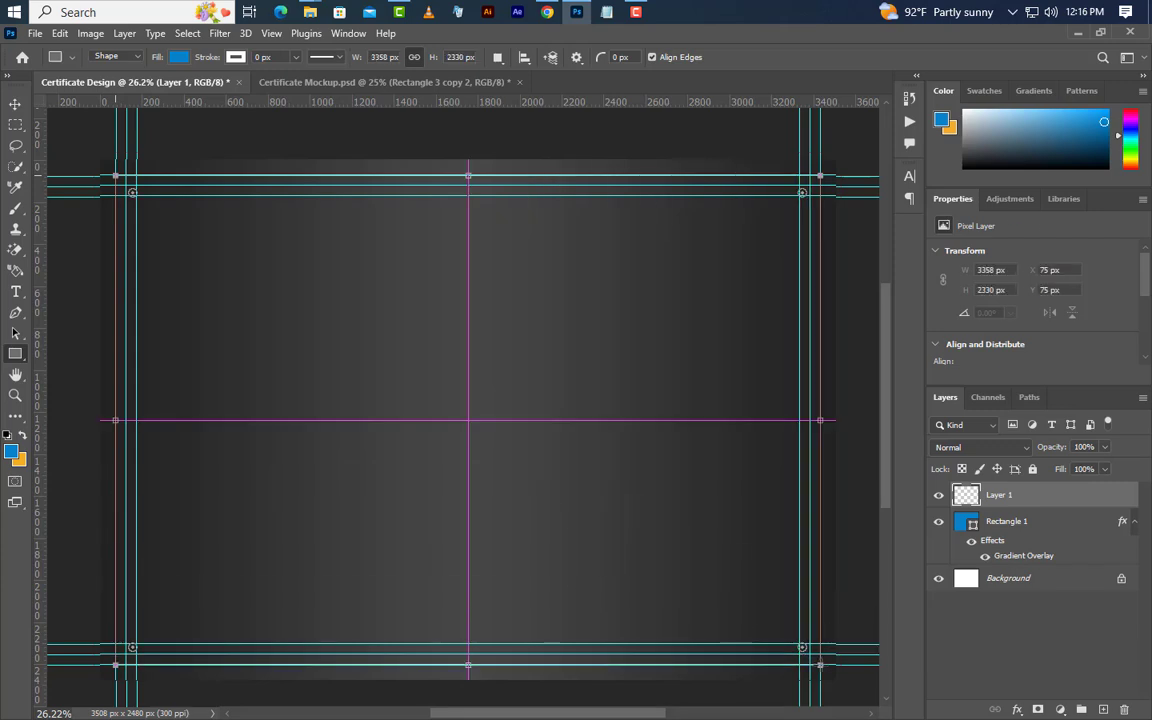
Add an 8 px stroke to the new rectangle's layer style, positioned Inside, with Normal blend mode and a Gradient fill type.
right_click(1109, 501)
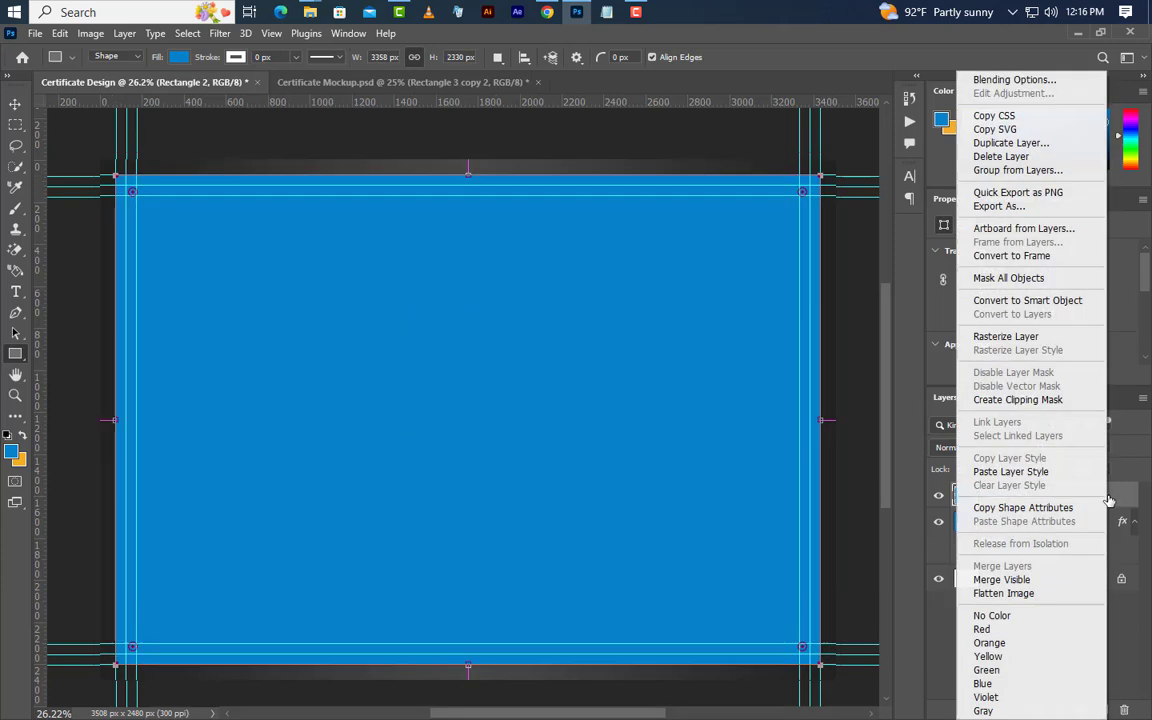
click(999, 82)
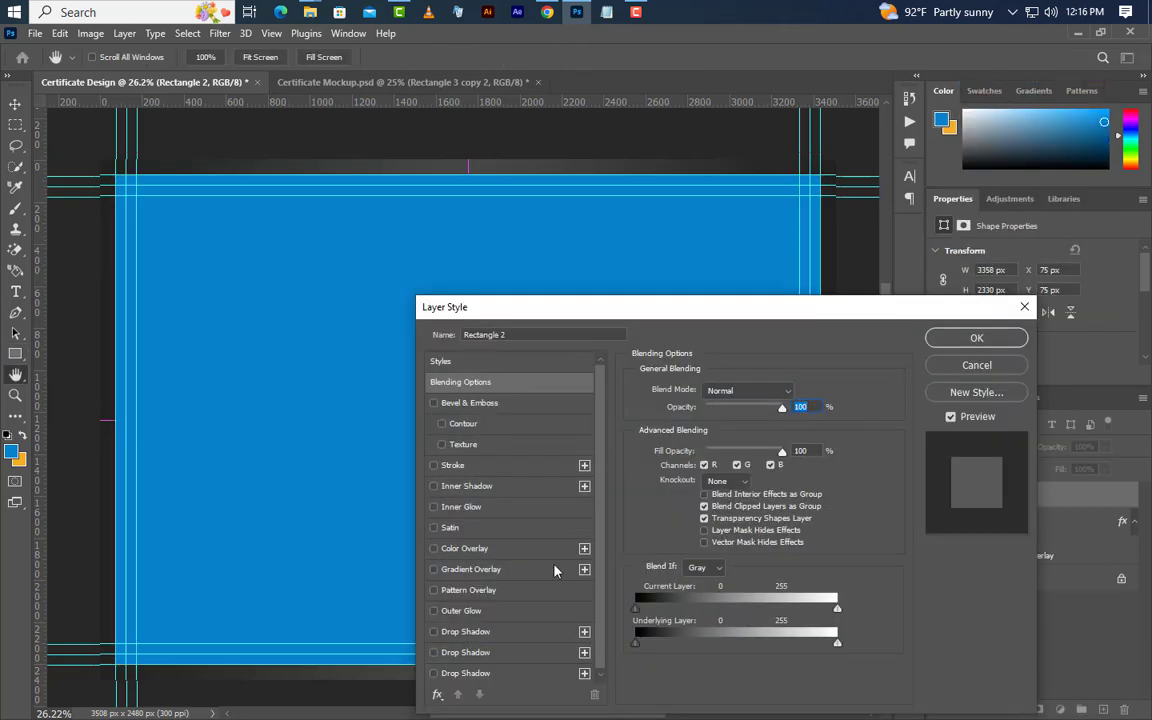
click(507, 466)
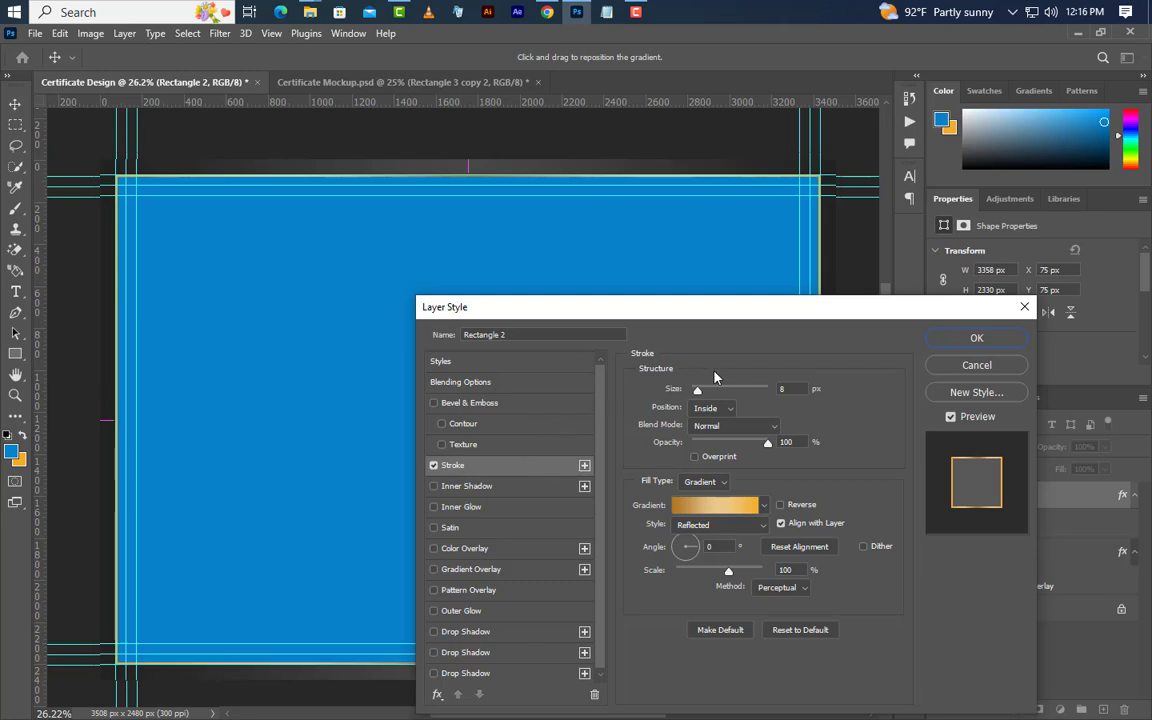
click(786, 390)
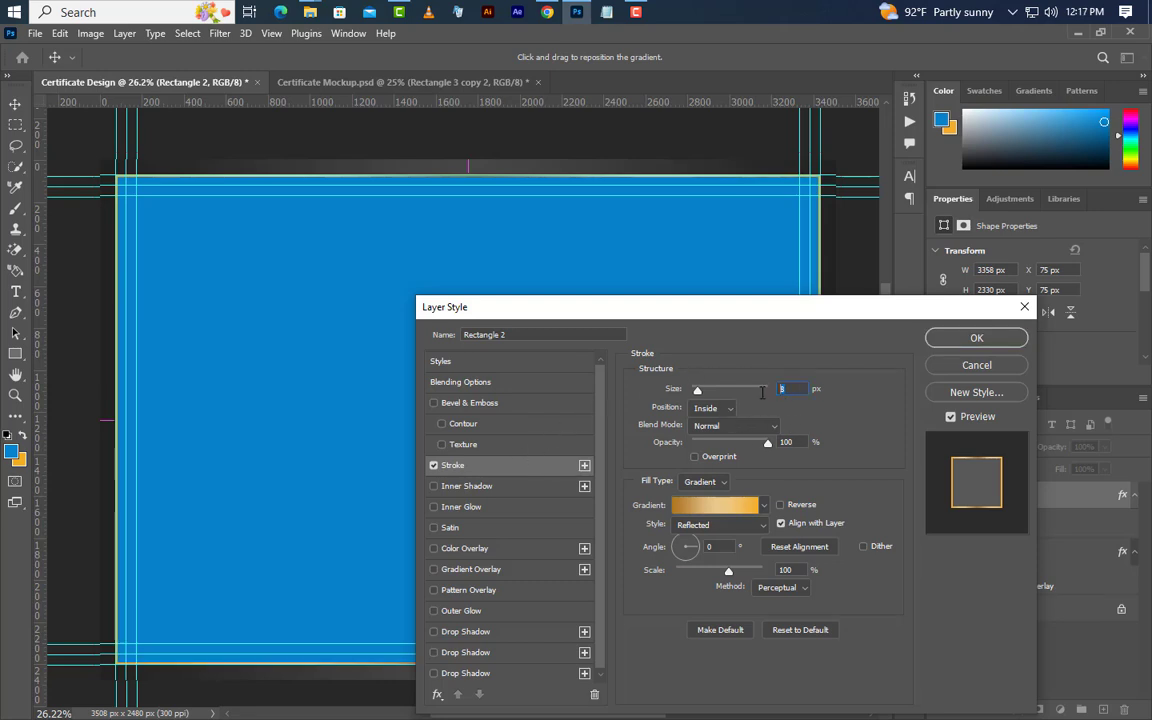
click(710, 417)
click(712, 438)
click(708, 482)
click(704, 512)
Give the stroke a Reflected gradient at 0° with stop colours b17820 at 0%, e7c98a at 50% and f2ae2a at 100%.
click(715, 505)
double_click(797, 555)
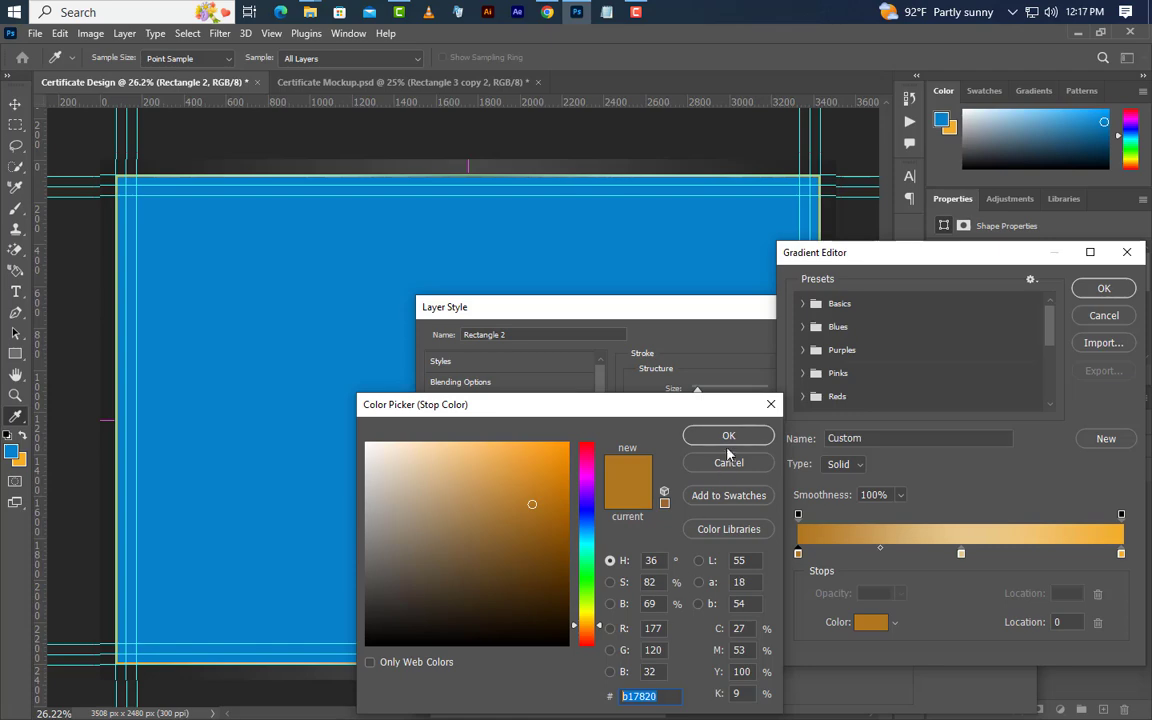
click(728, 438)
click(961, 554)
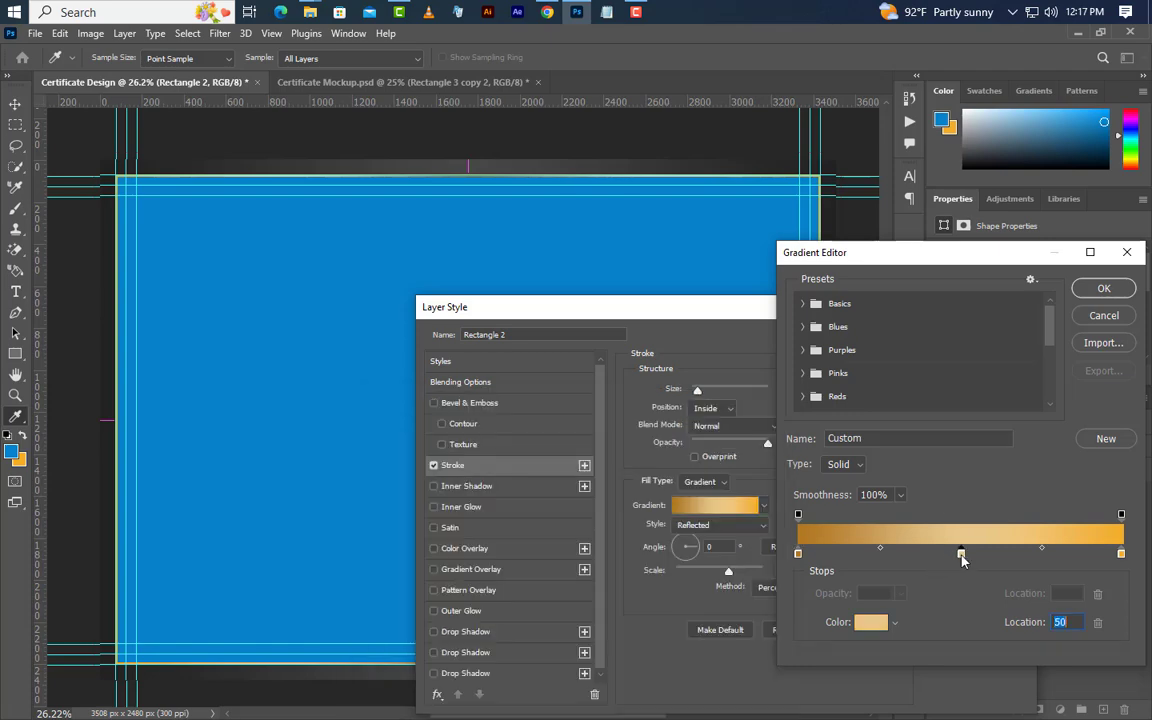
double_click(961, 554)
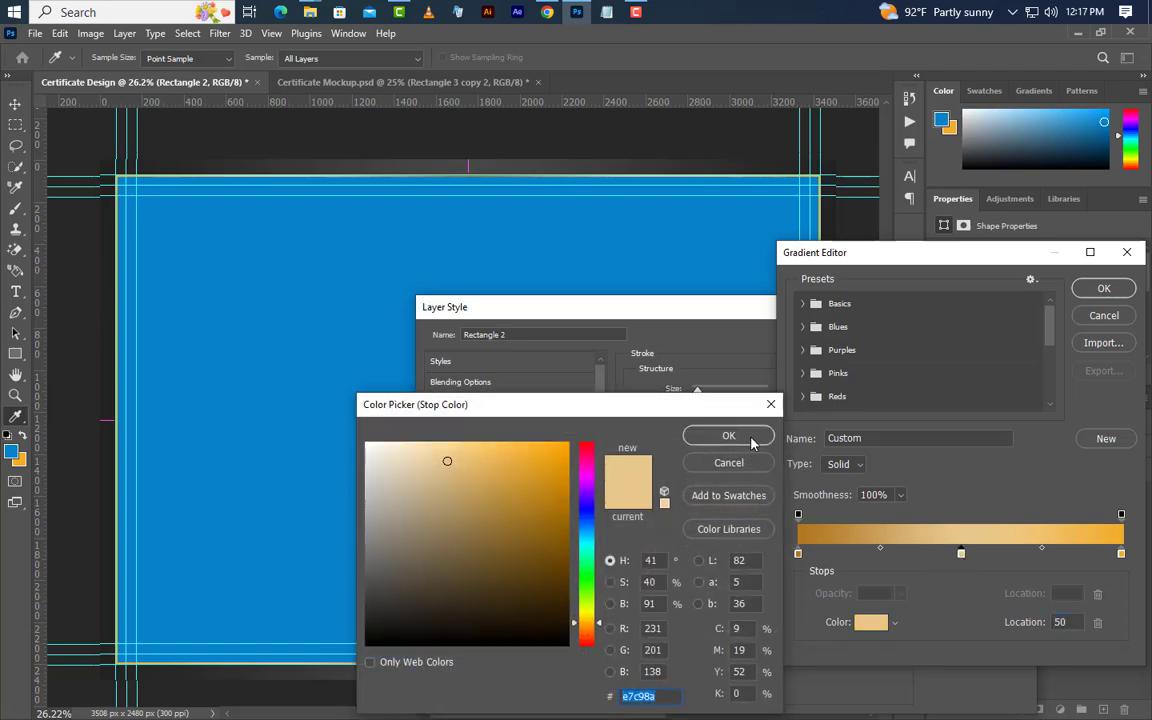
click(752, 440)
click(1120, 554)
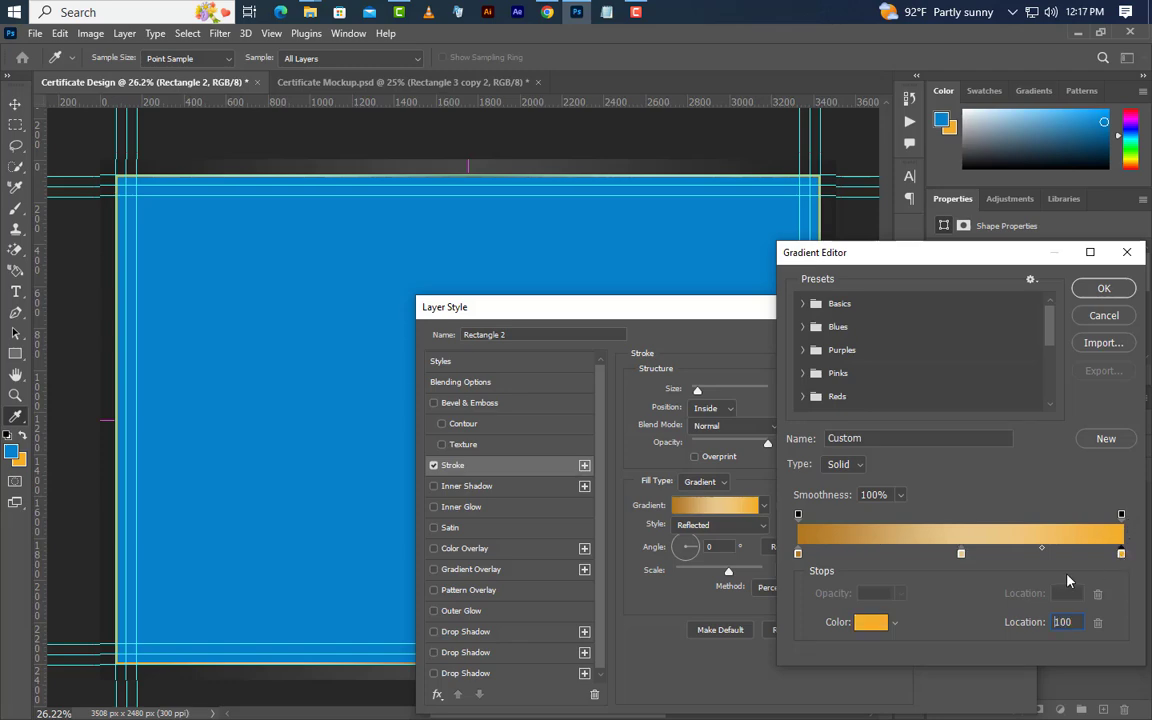
click(870, 622)
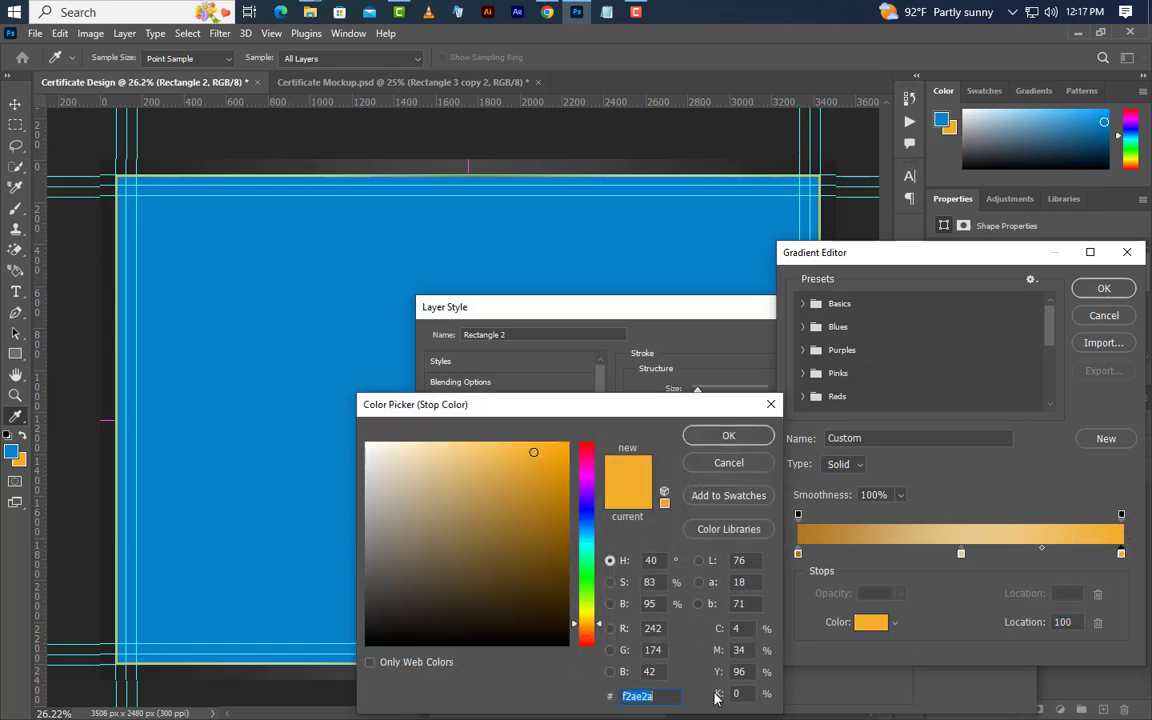
click(716, 438)
click(1104, 288)
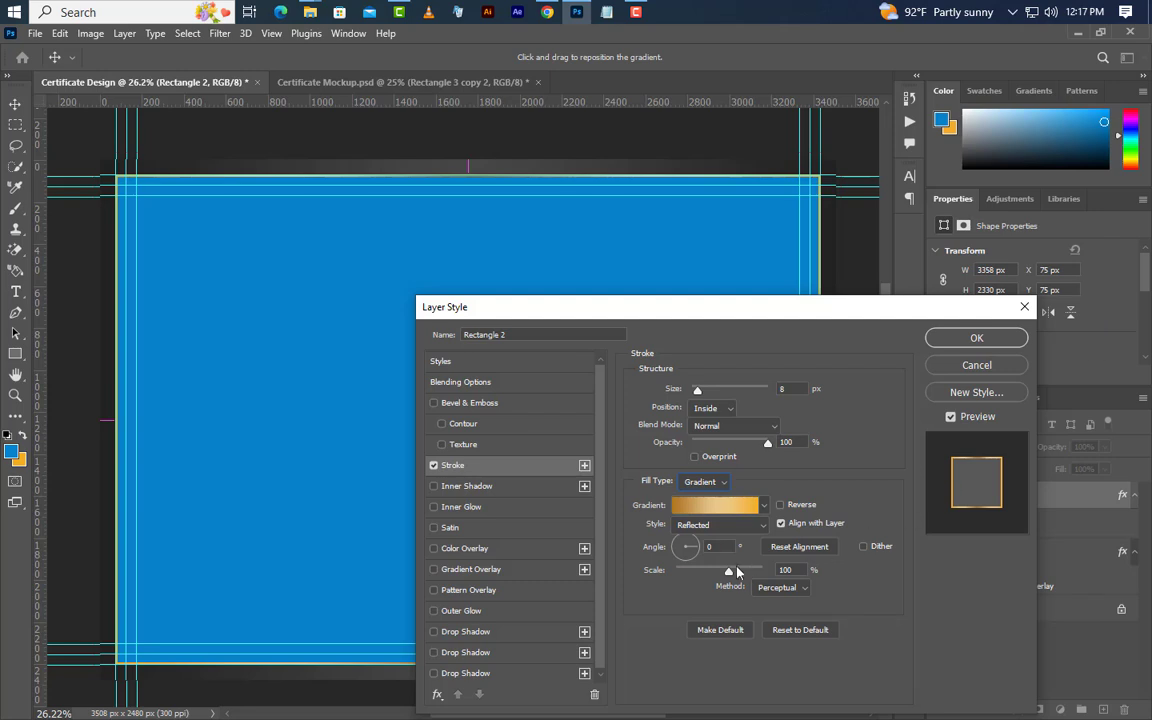
click(720, 525)
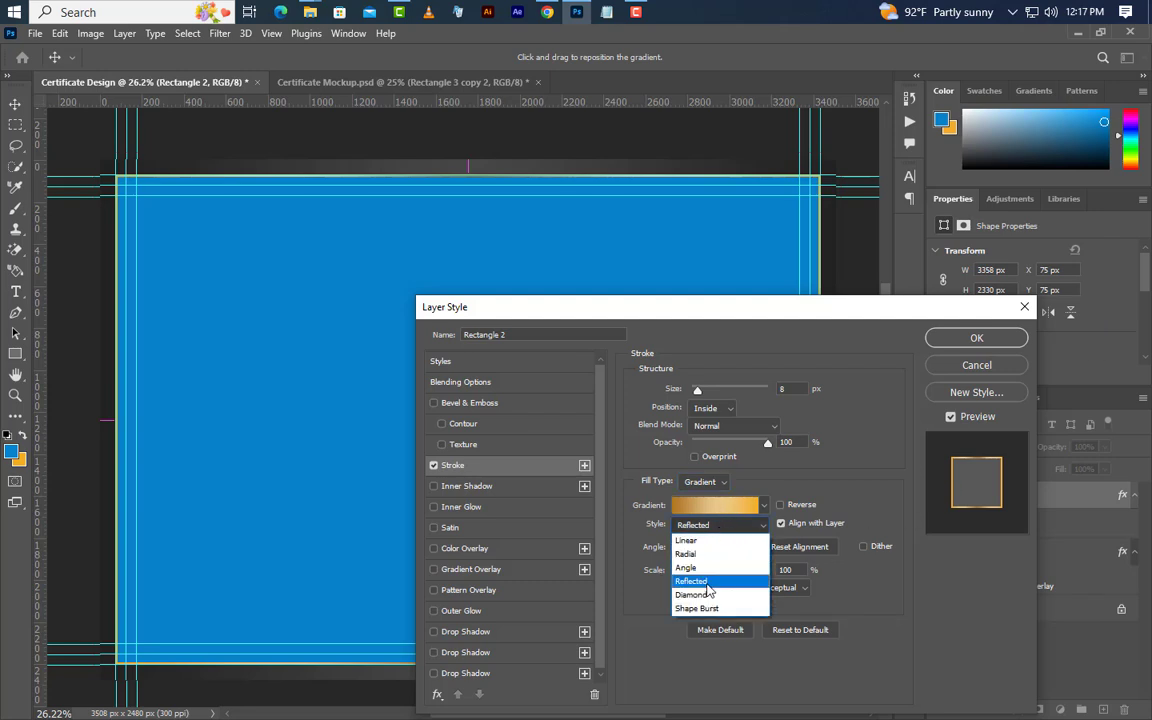
click(708, 588)
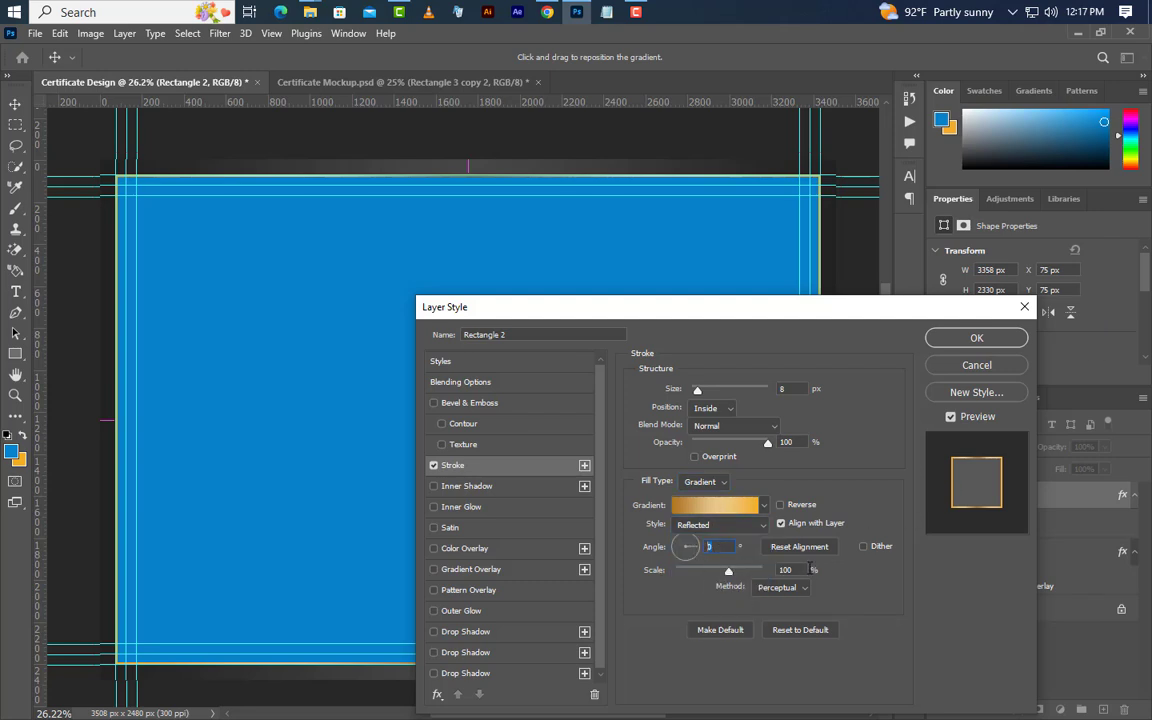
Add the dark gradient overlay to the same rectangle, reversed, Reflected, at 0° and 100% scale, and apply the layer style.
click(517, 576)
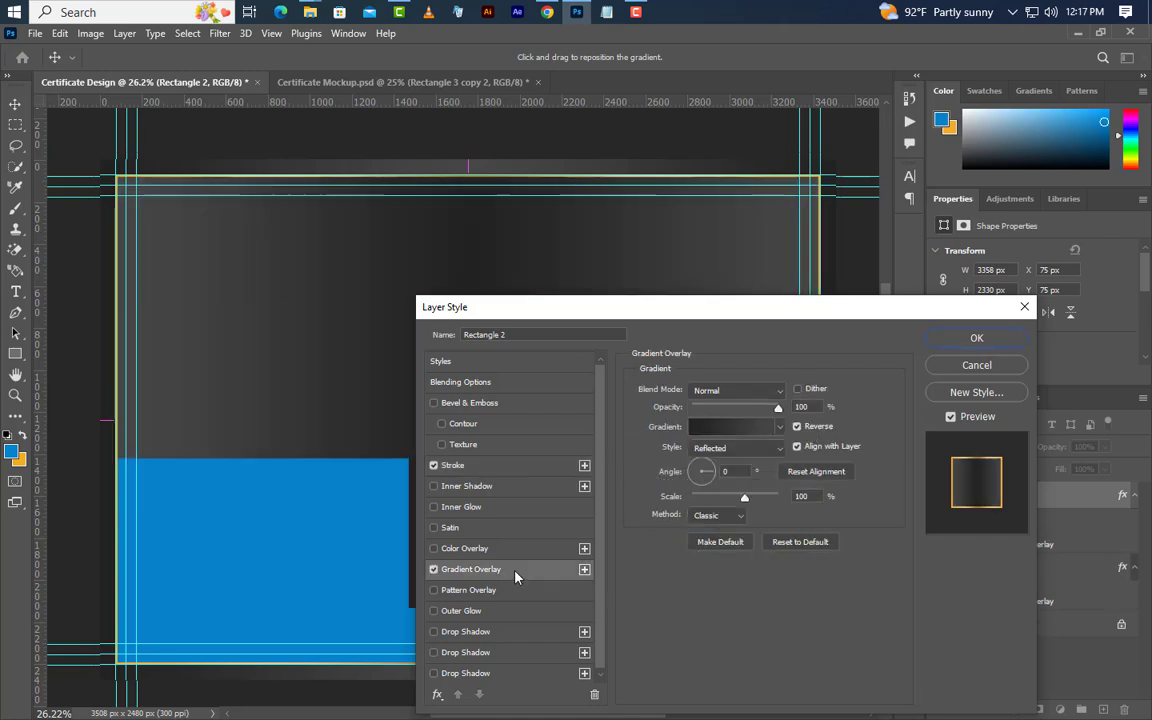
click(742, 431)
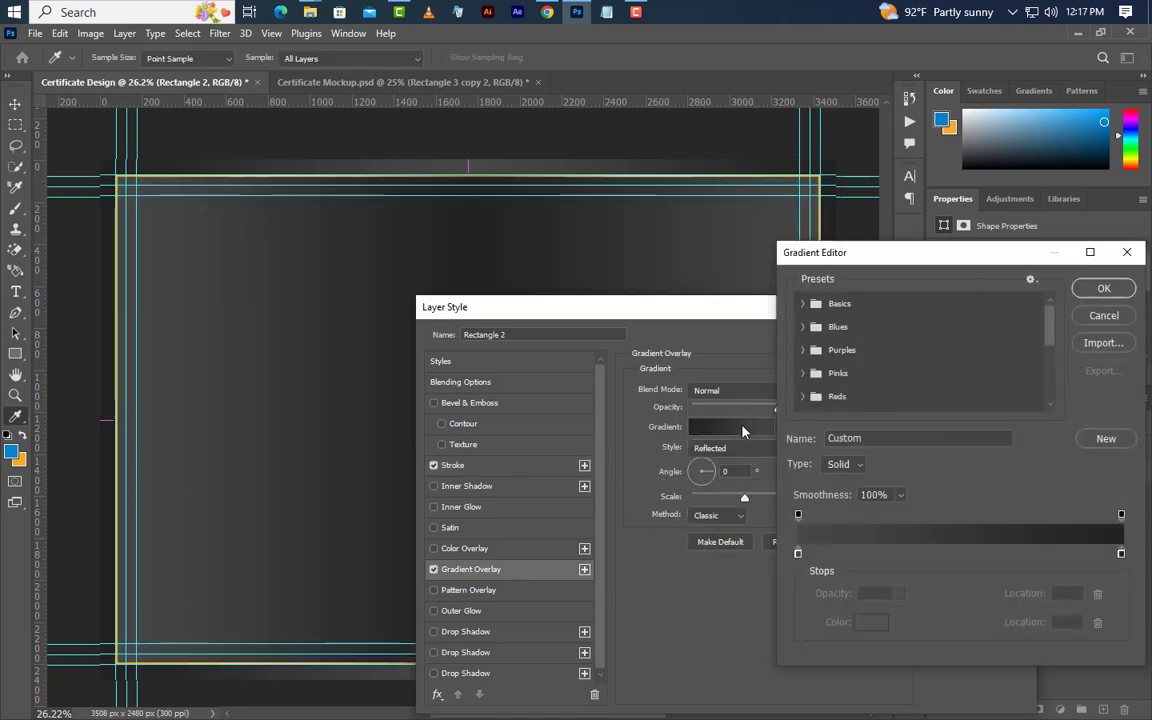
click(1104, 288)
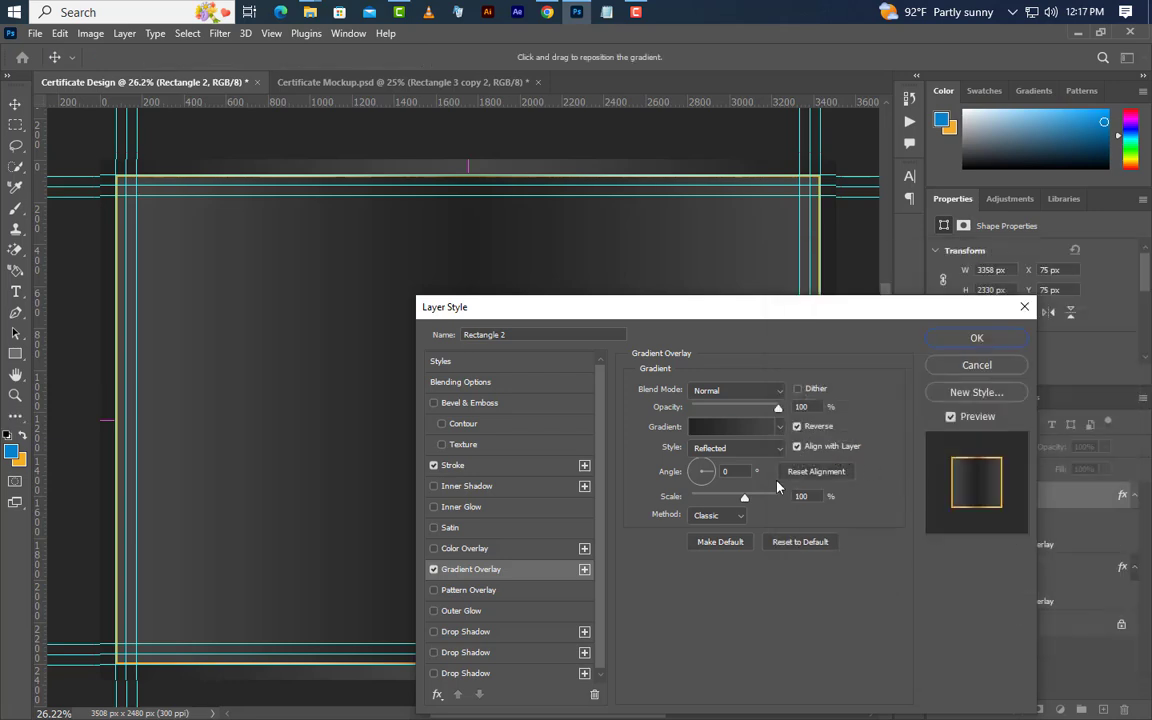
drag(806, 499, 782, 502)
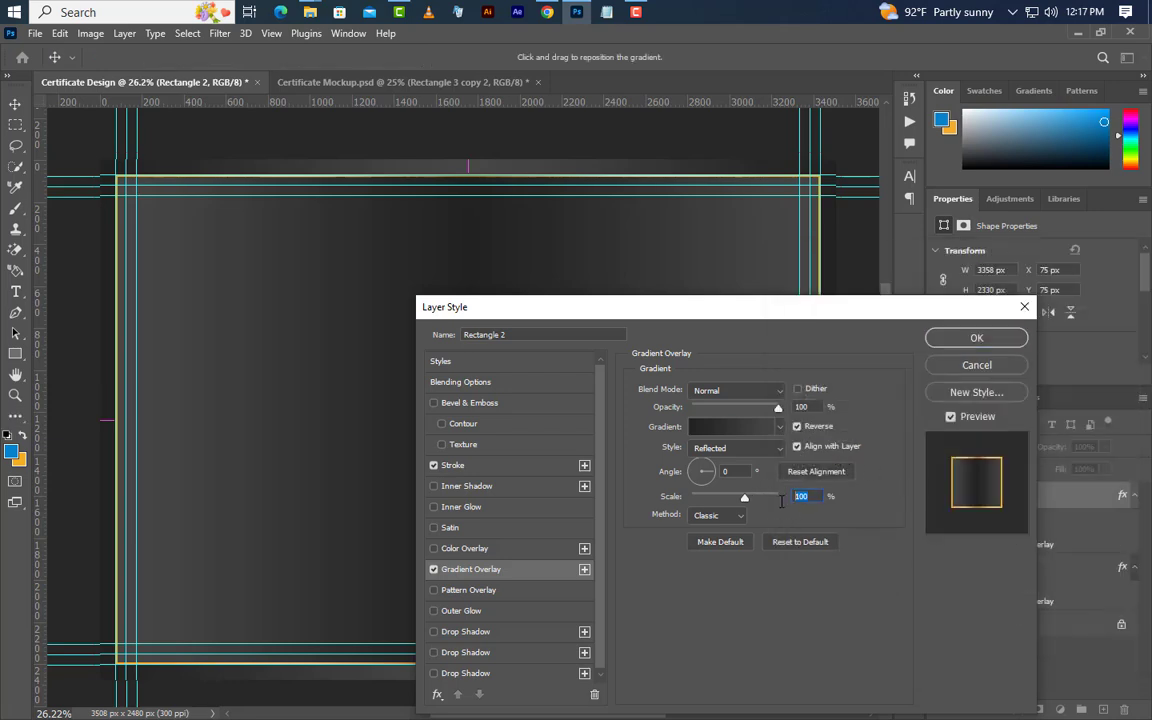
click(992, 340)
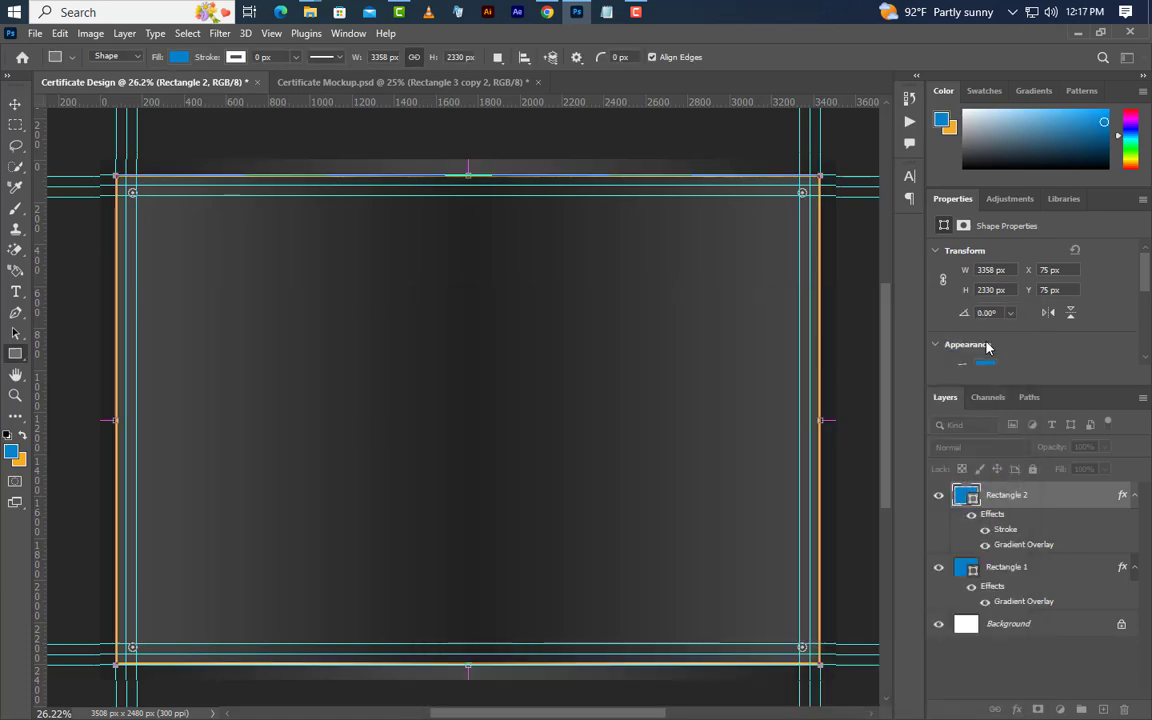
Duplicate the gold-stroked rectangle layer within the Certificate Design document under the name Rectangle 2 copy.
right_click(1080, 501)
click(1010, 143)
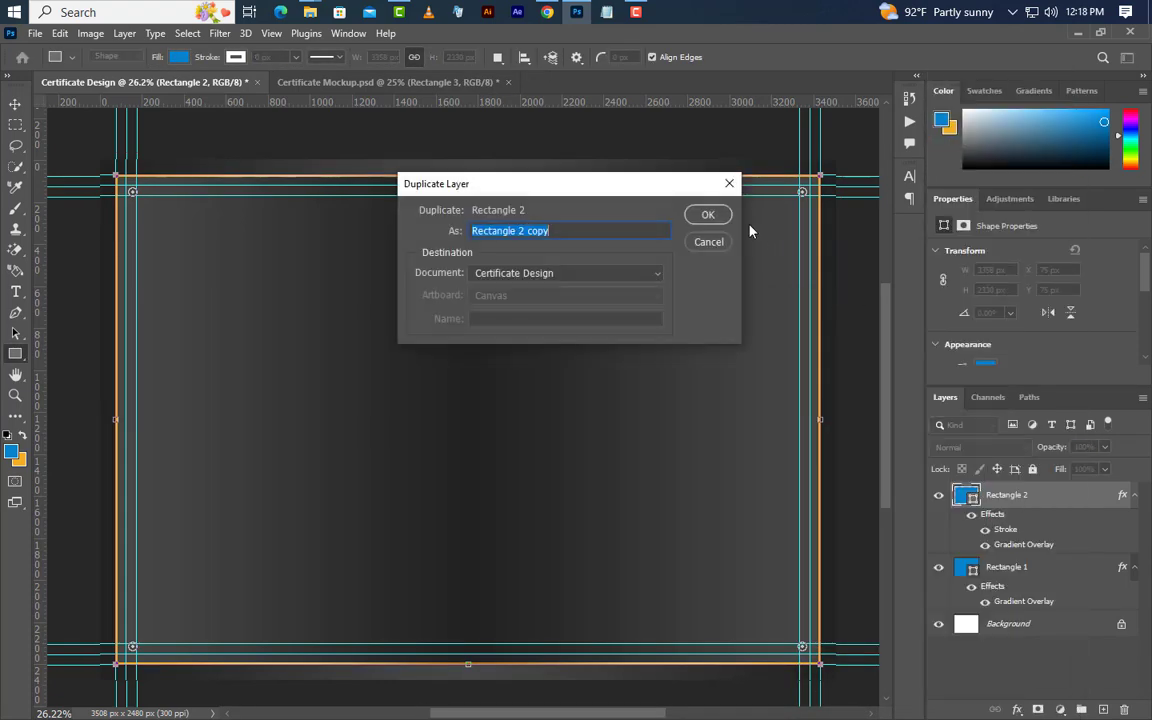
key(Return)
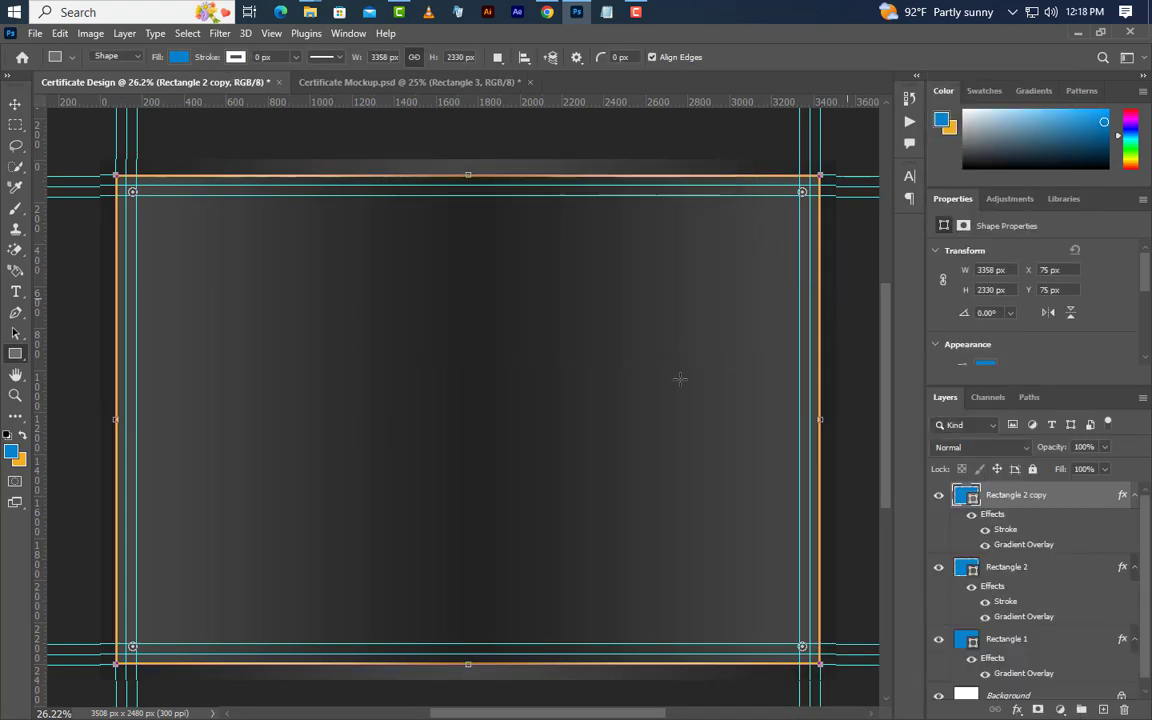
Transform the duplicated rectangle to 3258 x 2230 px so all four sides sit on the middle guides, 125 px from the canvas edges.
click(60, 33)
click(135, 392)
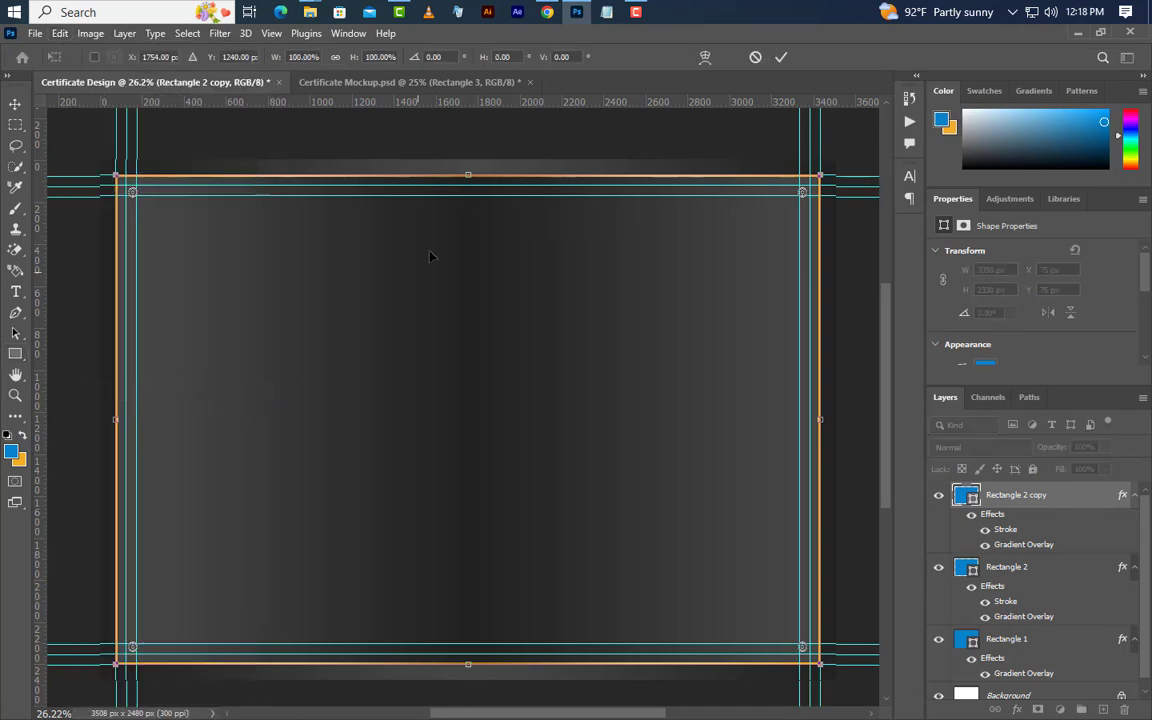
drag(468, 171, 468, 185)
drag(469, 663, 469, 654)
drag(805, 419, 810, 419)
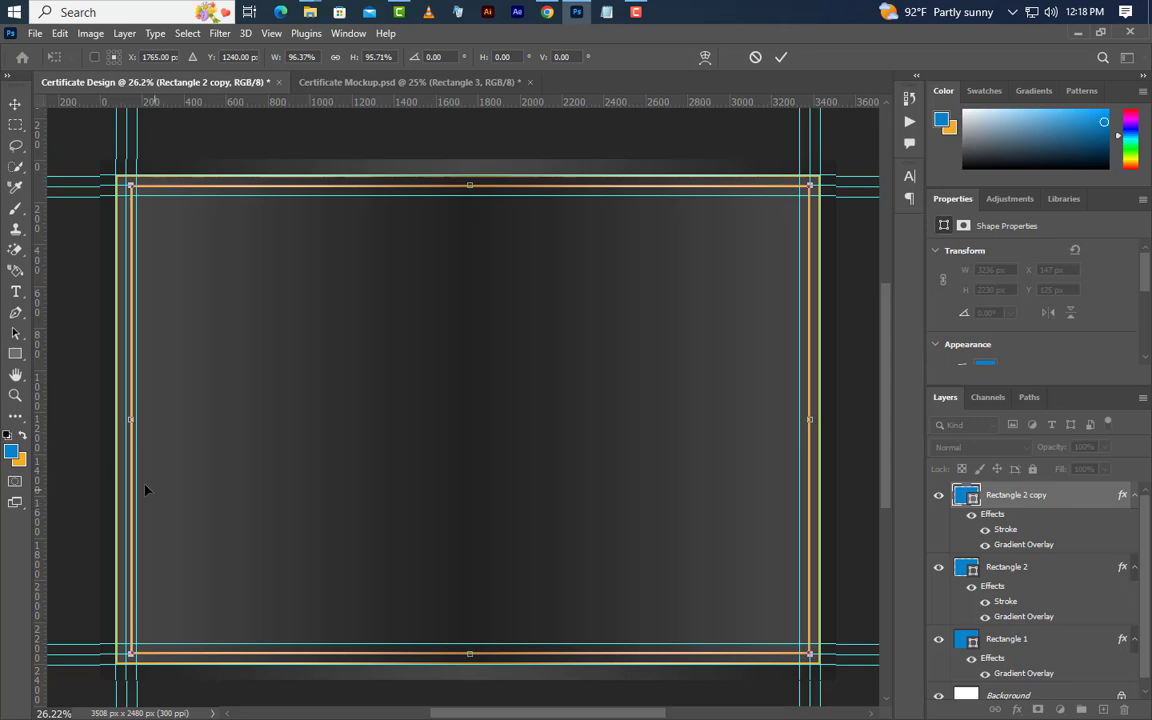
drag(129, 419, 125, 419)
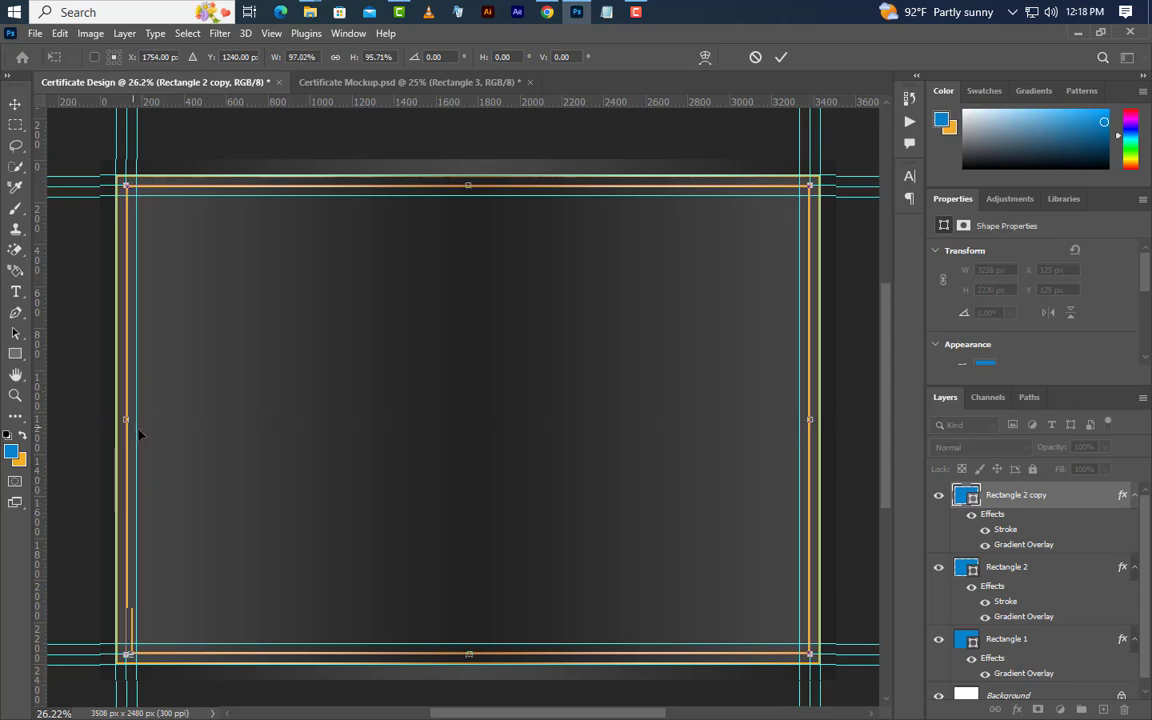
click(782, 58)
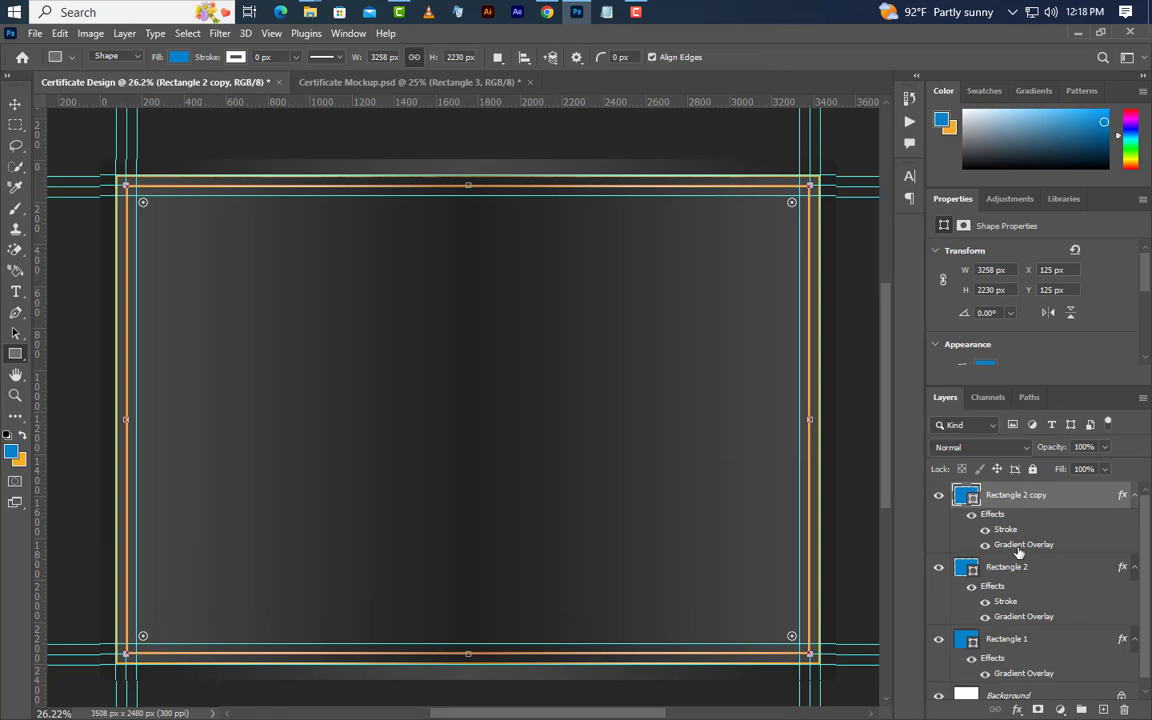
Remove the gradient overlay from the duplicated rectangle and fill the shape with dark grey 232323 sampled from the canvas corner.
drag(1019, 549, 1124, 709)
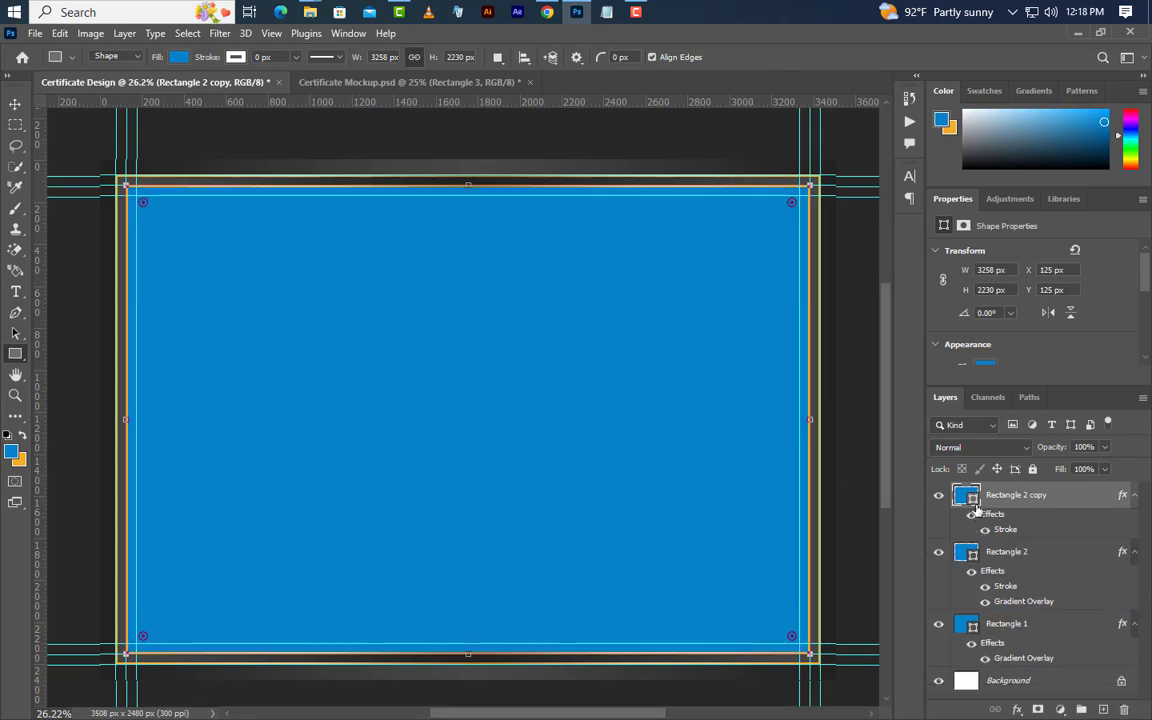
double_click(969, 496)
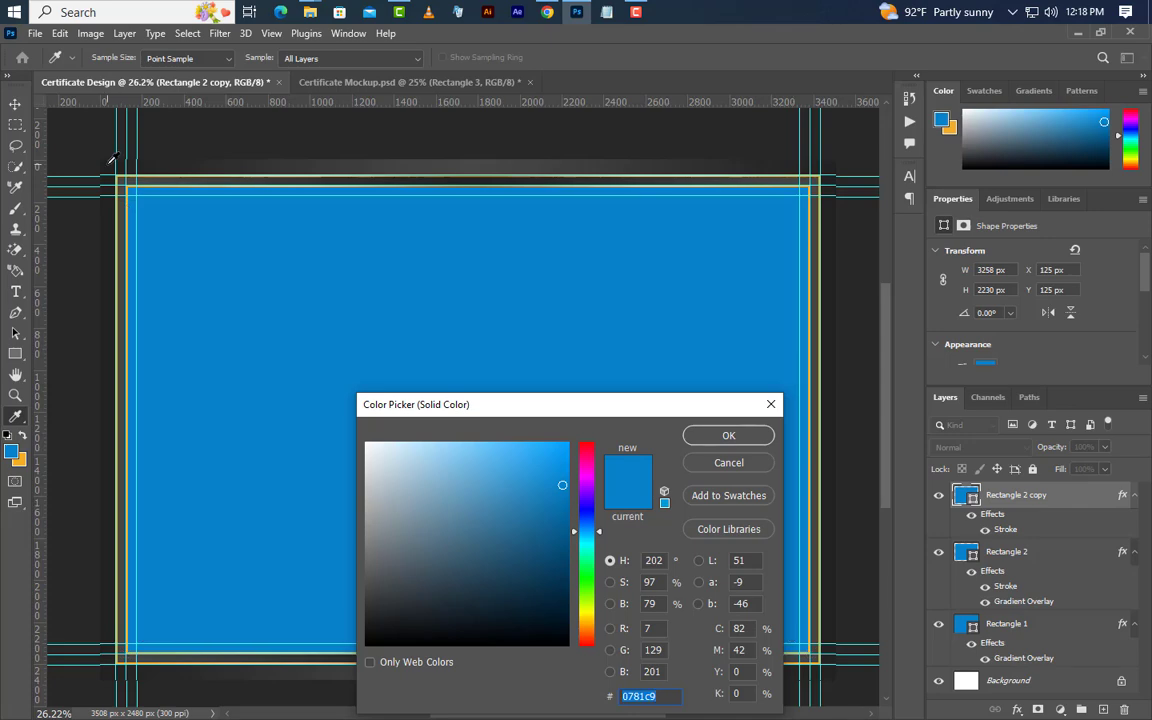
click(107, 157)
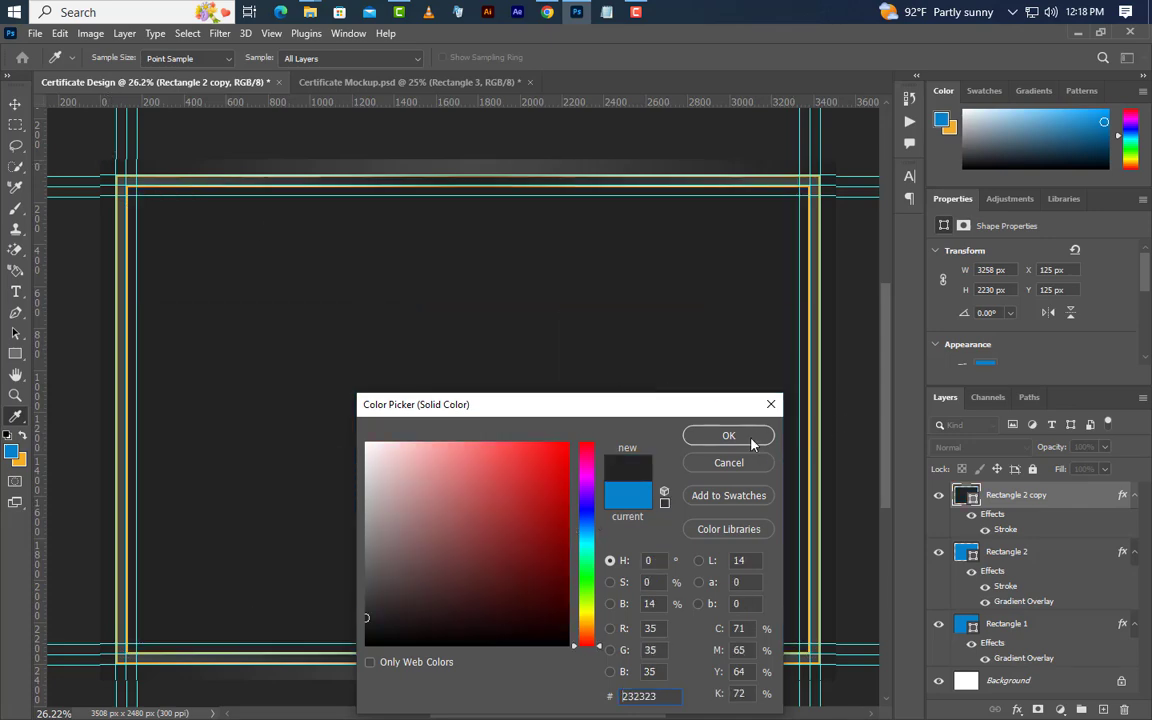
click(729, 437)
Duplicate the dark grey rectangle and resize the copy to 3158 x 2130 px so its sides sit on the innermost guides.
right_click(1088, 504)
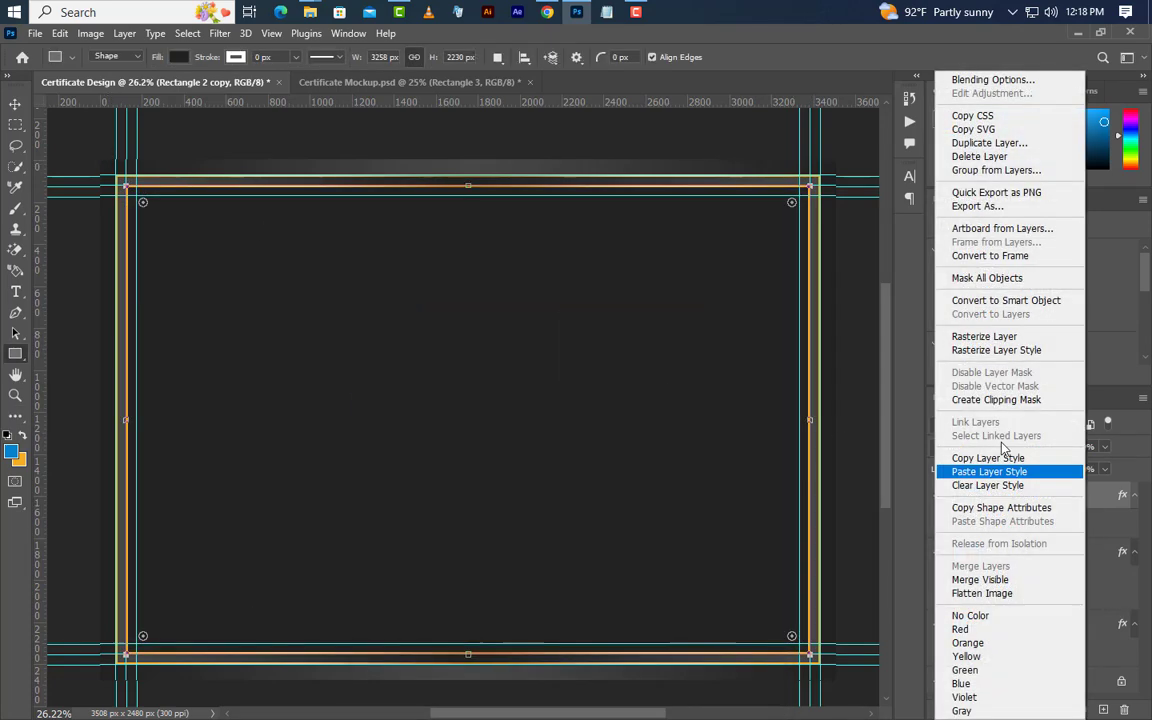
click(912, 140)
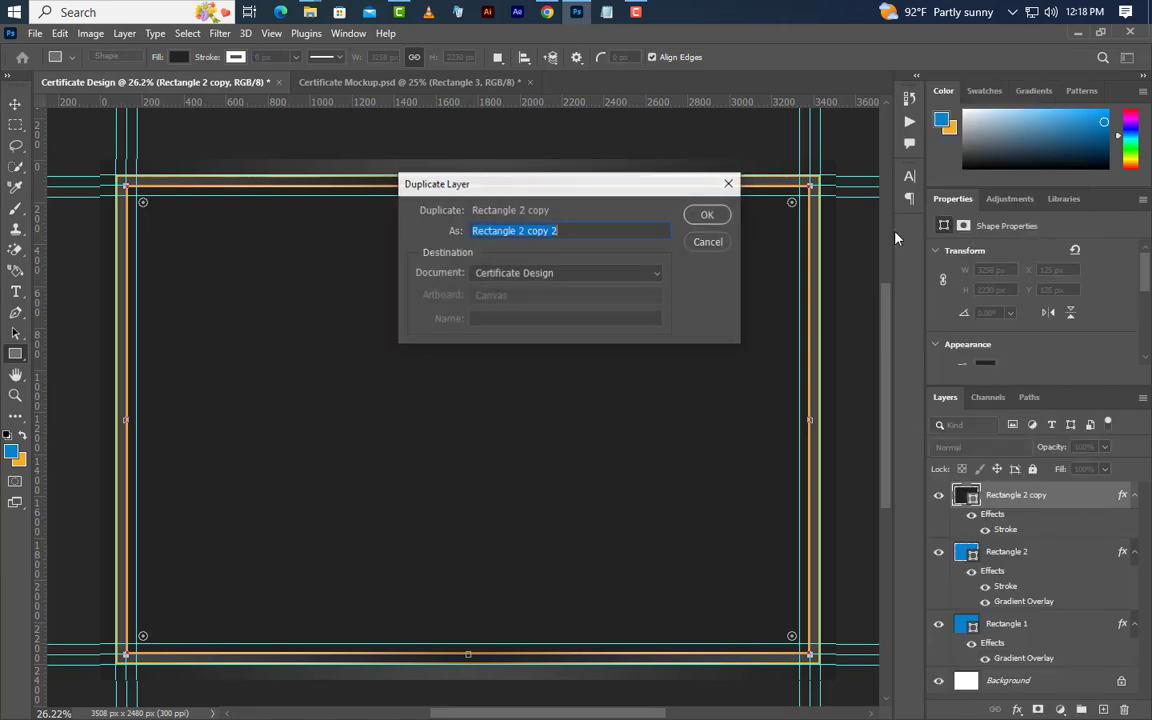
click(706, 216)
drag(468, 184, 468, 194)
drag(468, 654, 468, 643)
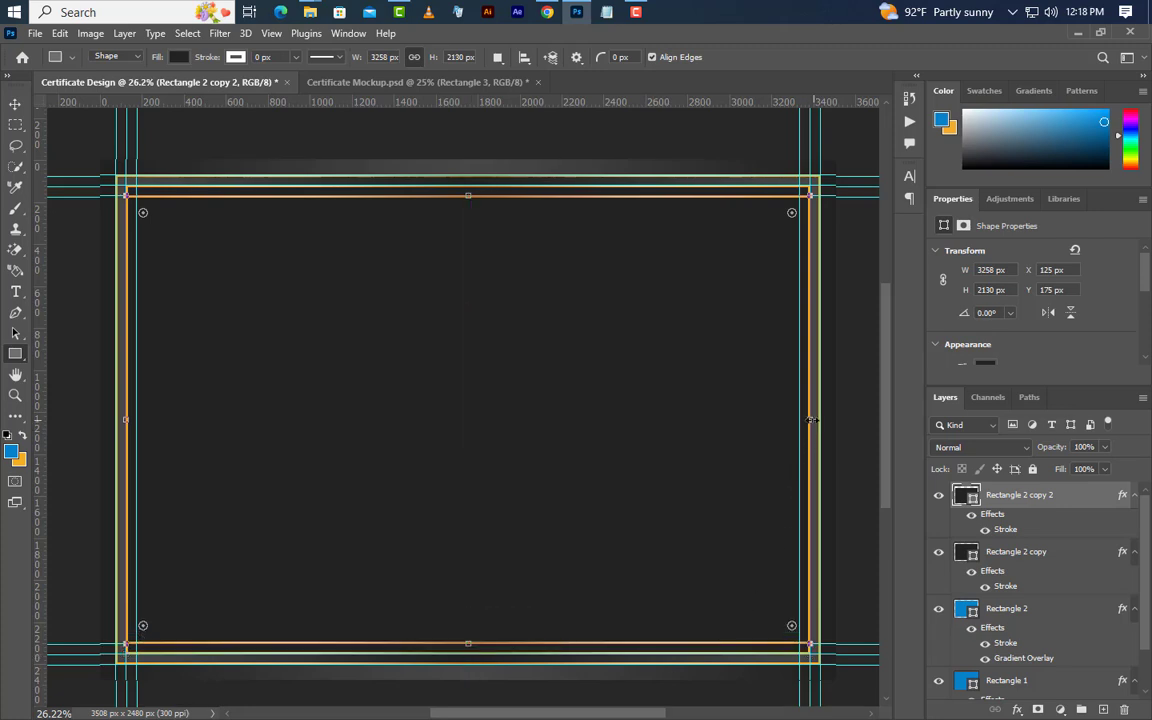
drag(811, 420, 798, 418)
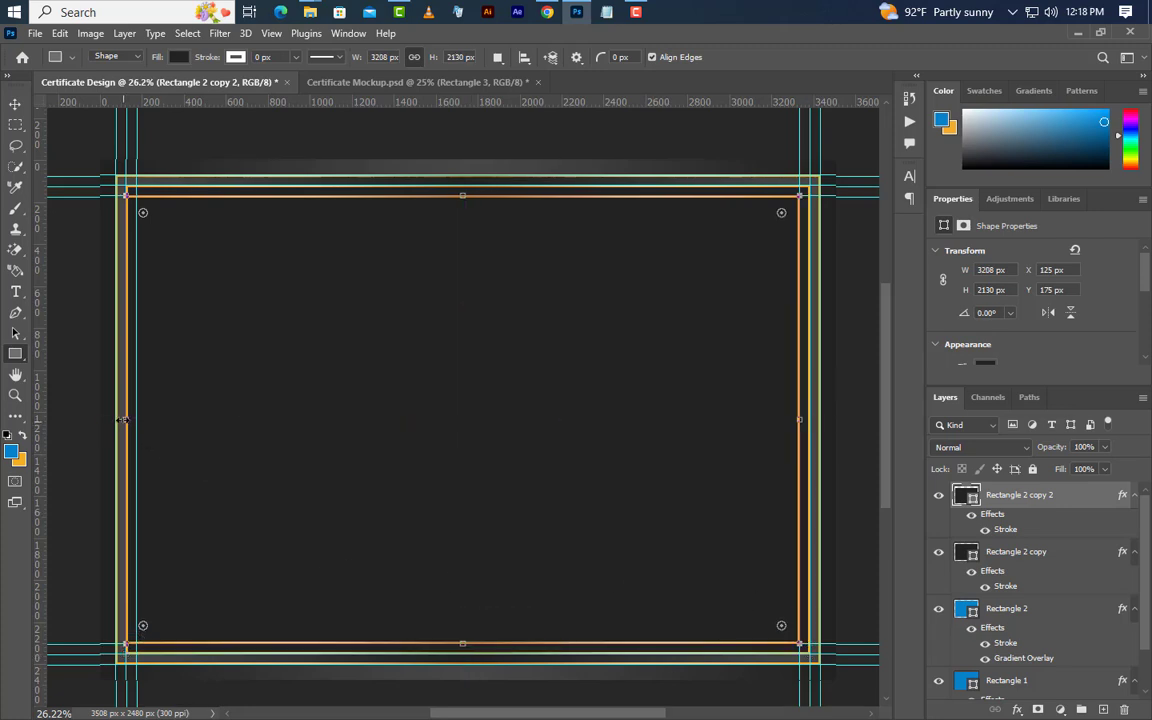
drag(123, 420, 135, 418)
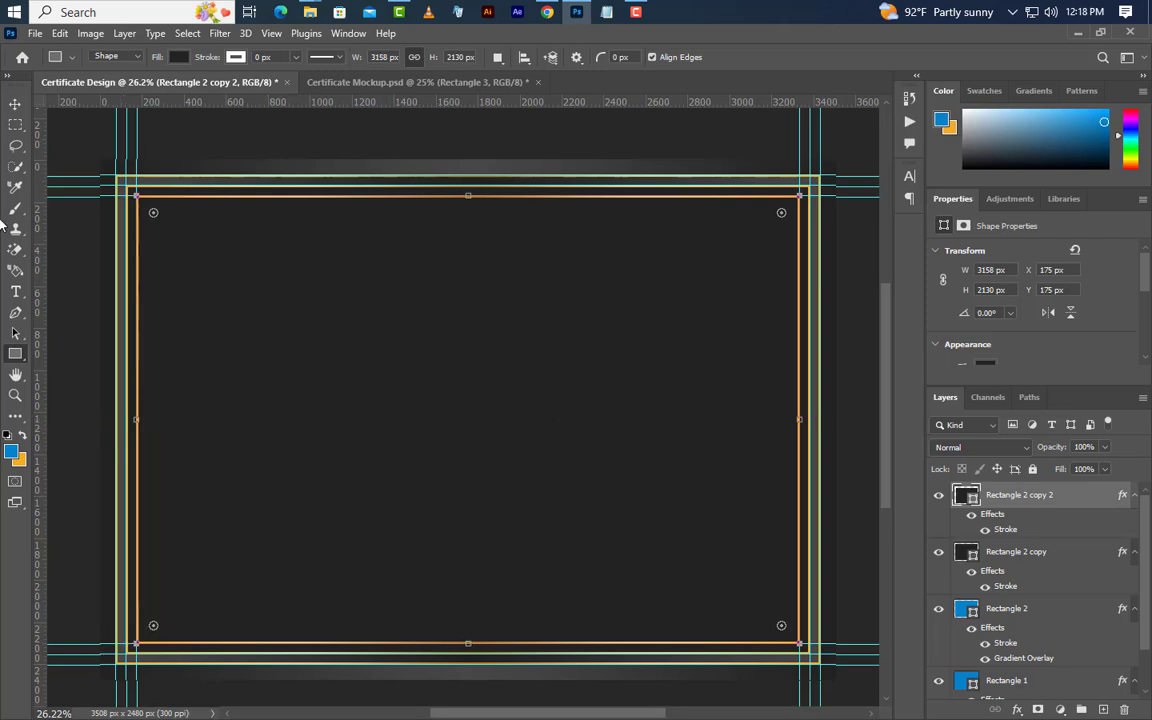
Fill the middle rectangle, Rectangle 2 copy, with white ffffff and move its layer above Rectangle 2 copy 2.
click(15, 103)
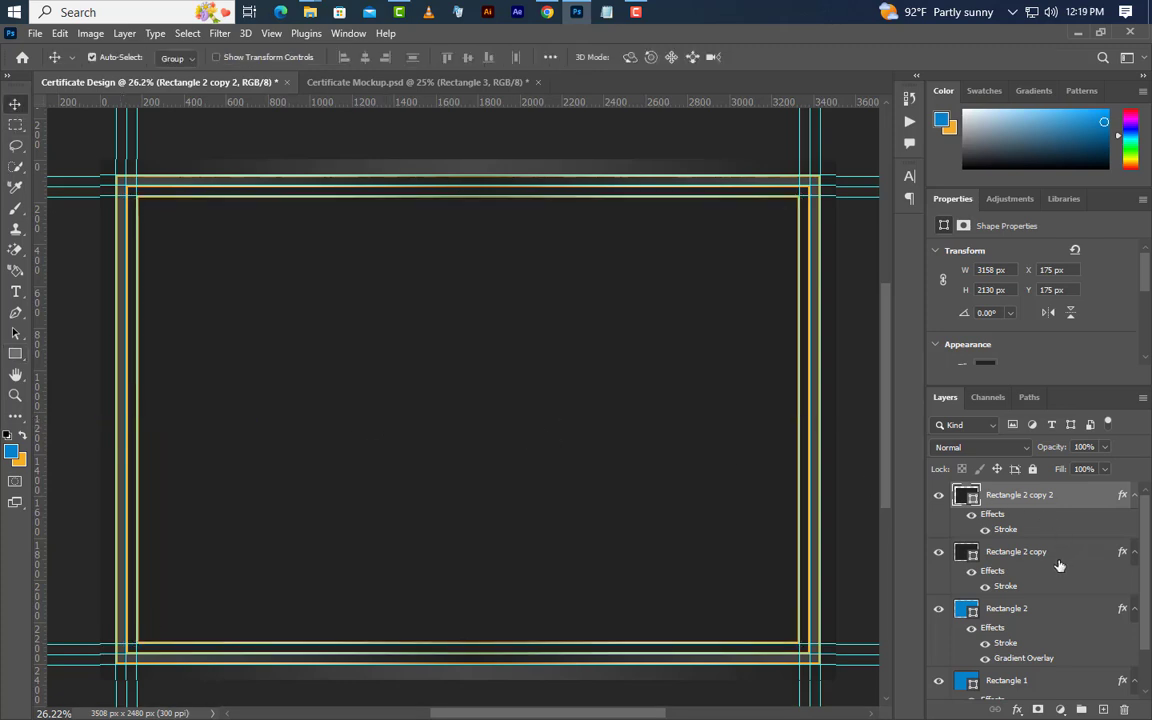
key(Delete)
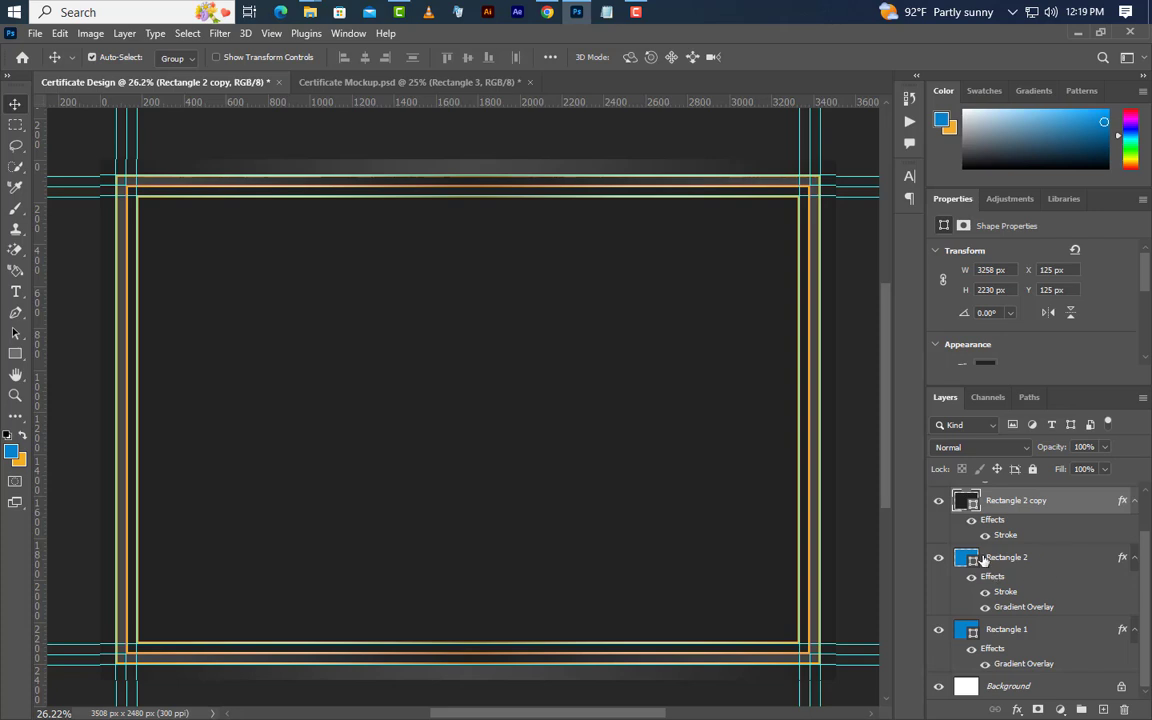
double_click(968, 502)
text(ffffff)
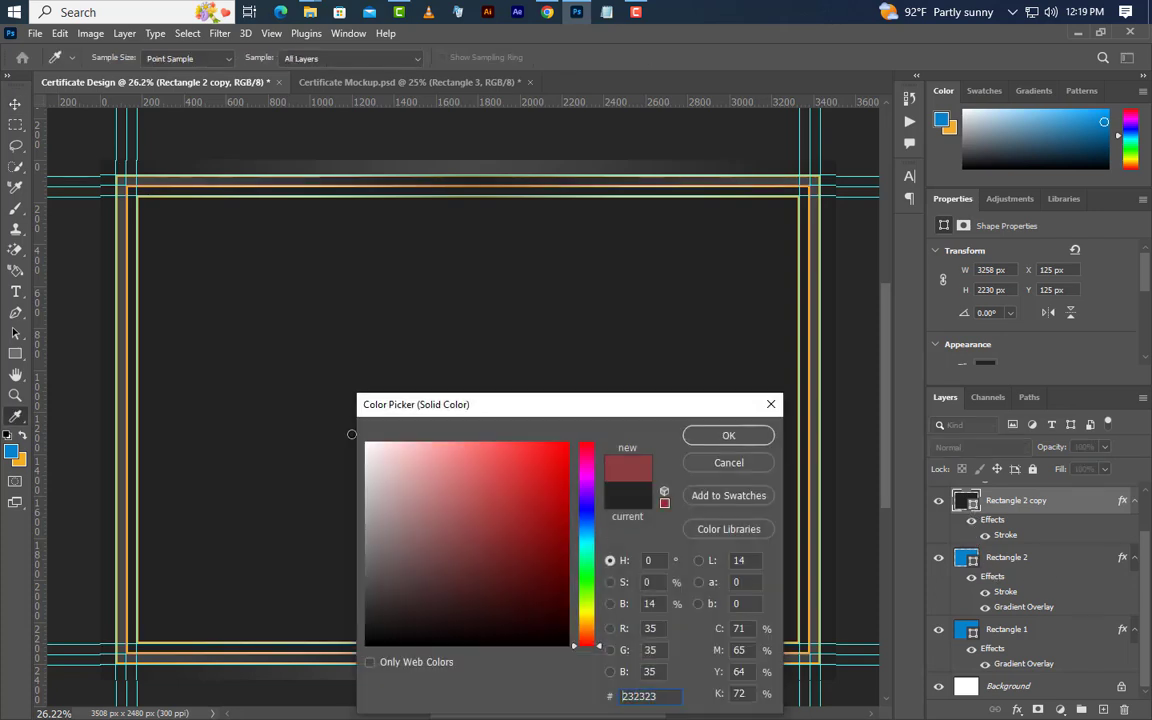
click(765, 441)
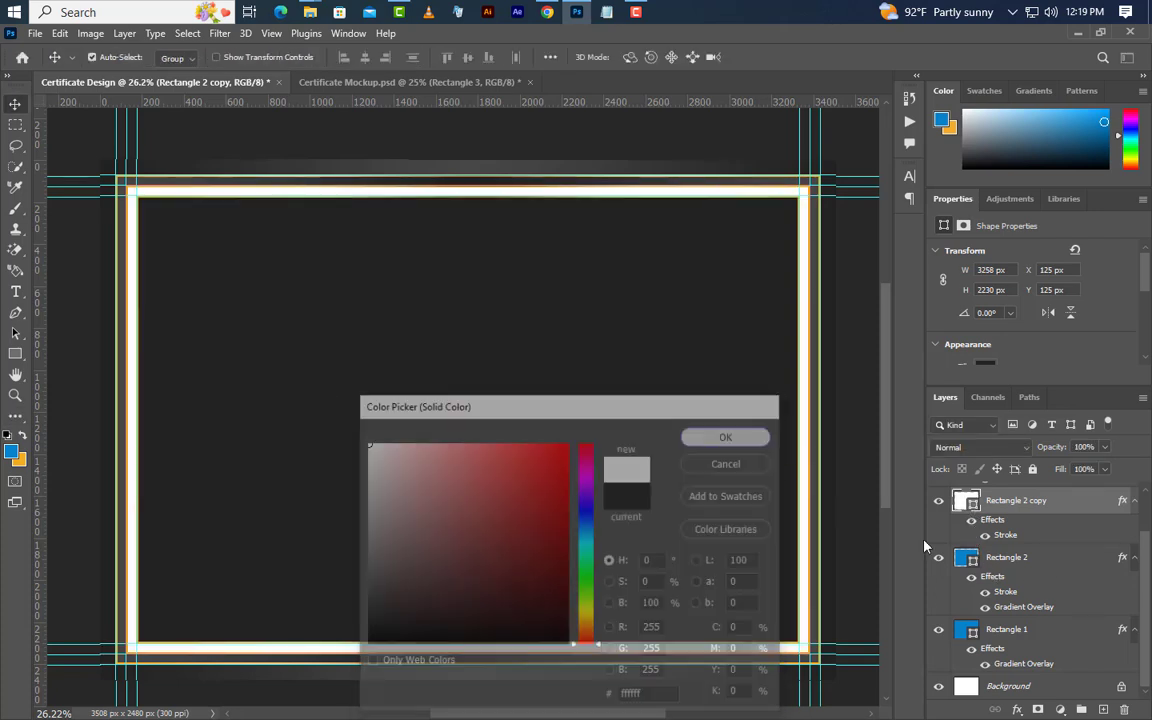
key(ctrl+j)
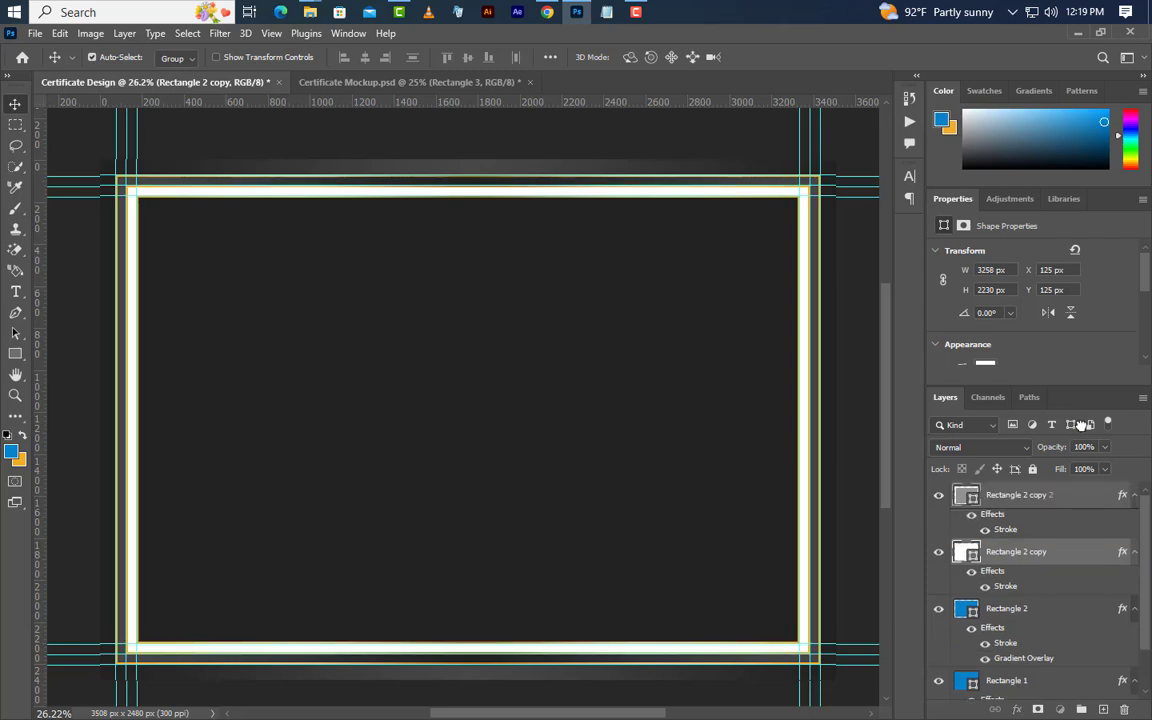
drag(1081, 425, 1078, 487)
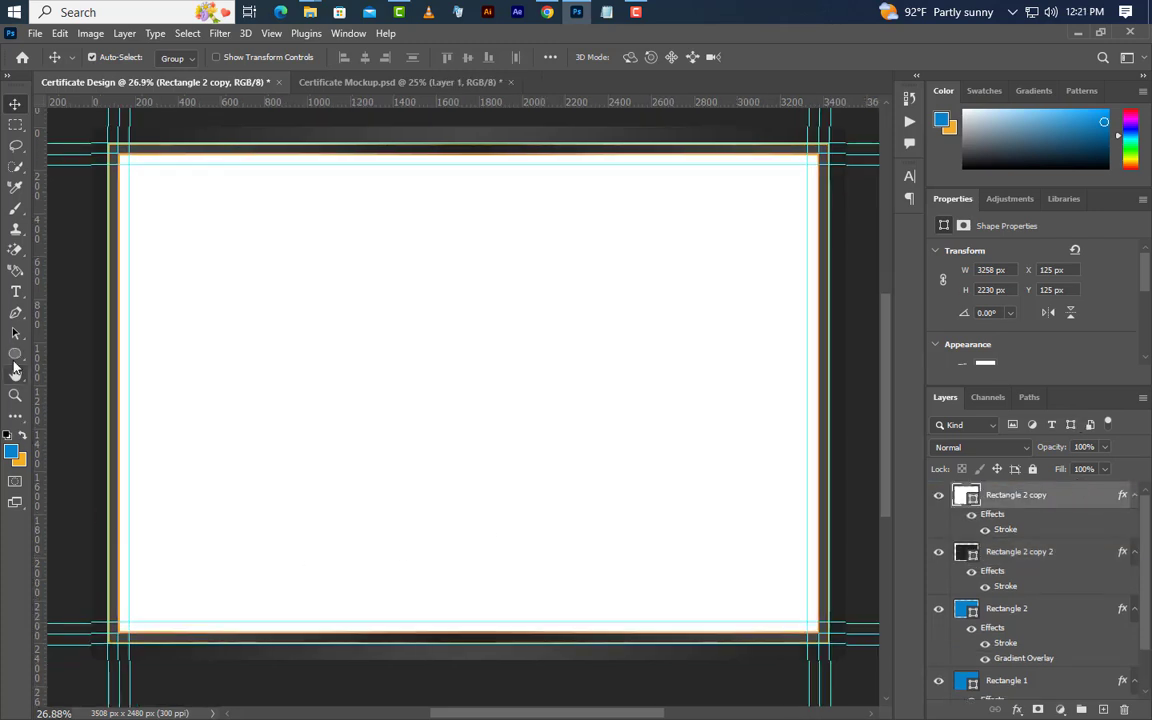
Draw a blue circle about 439 px in diameter over the certificate's upper-left corner with the Ellipse tool on a new layer.
click(15, 357)
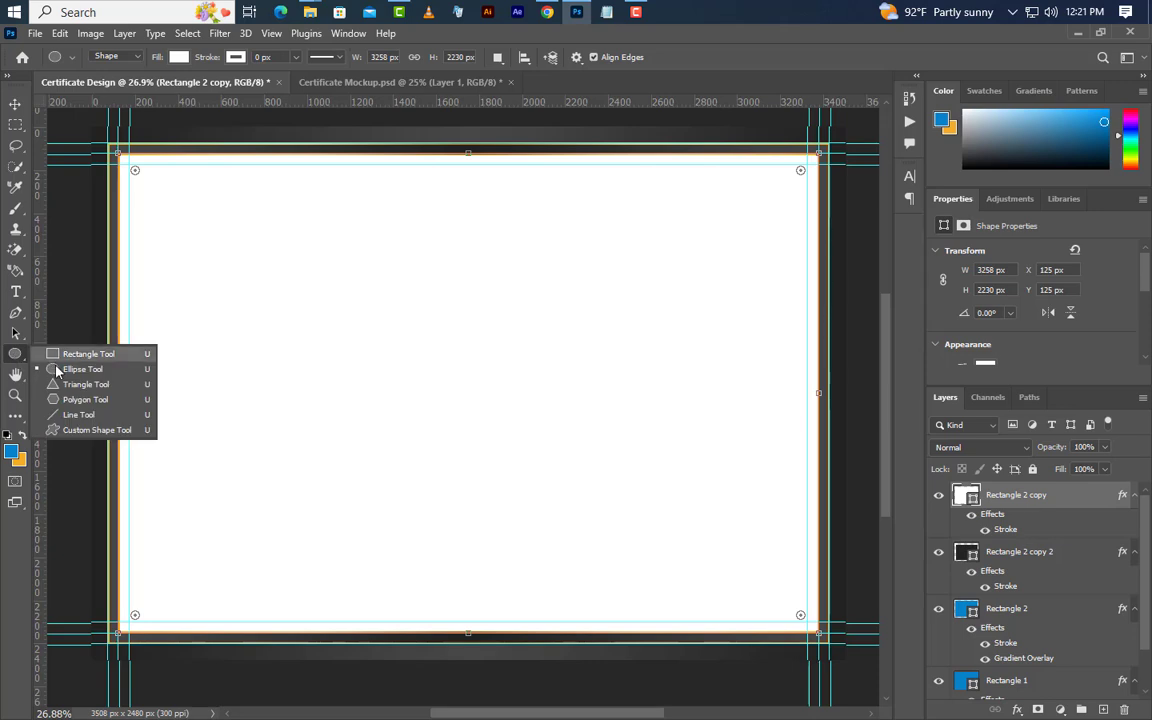
click(62, 369)
click(1103, 710)
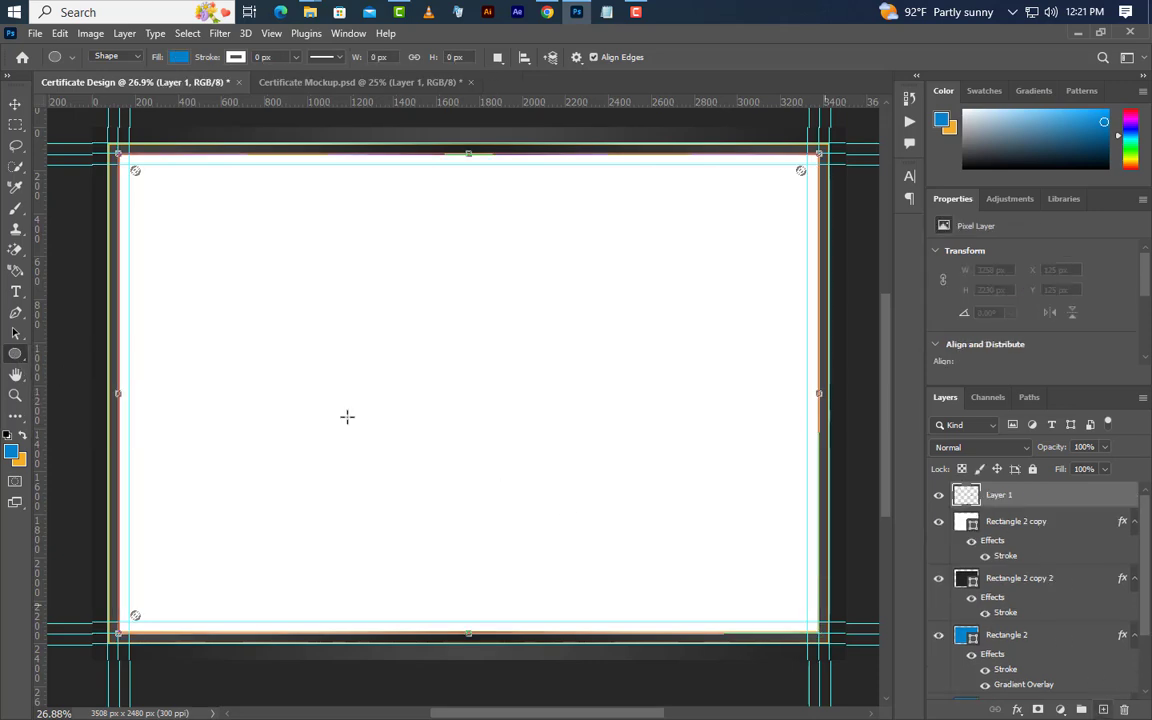
drag(213, 247, 140, 150)
Centre the circle on the middle guides' upper-left crossing and scale it to about 81.36%.
key(ctrl+t)
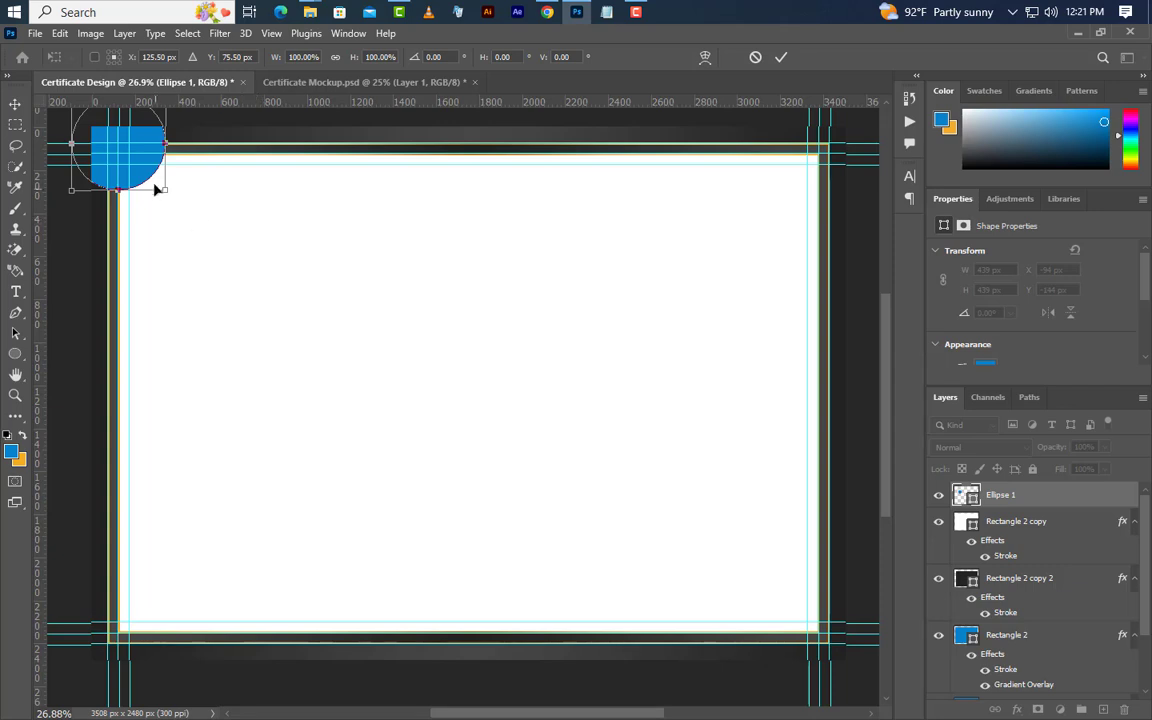
drag(147, 178, 147, 184)
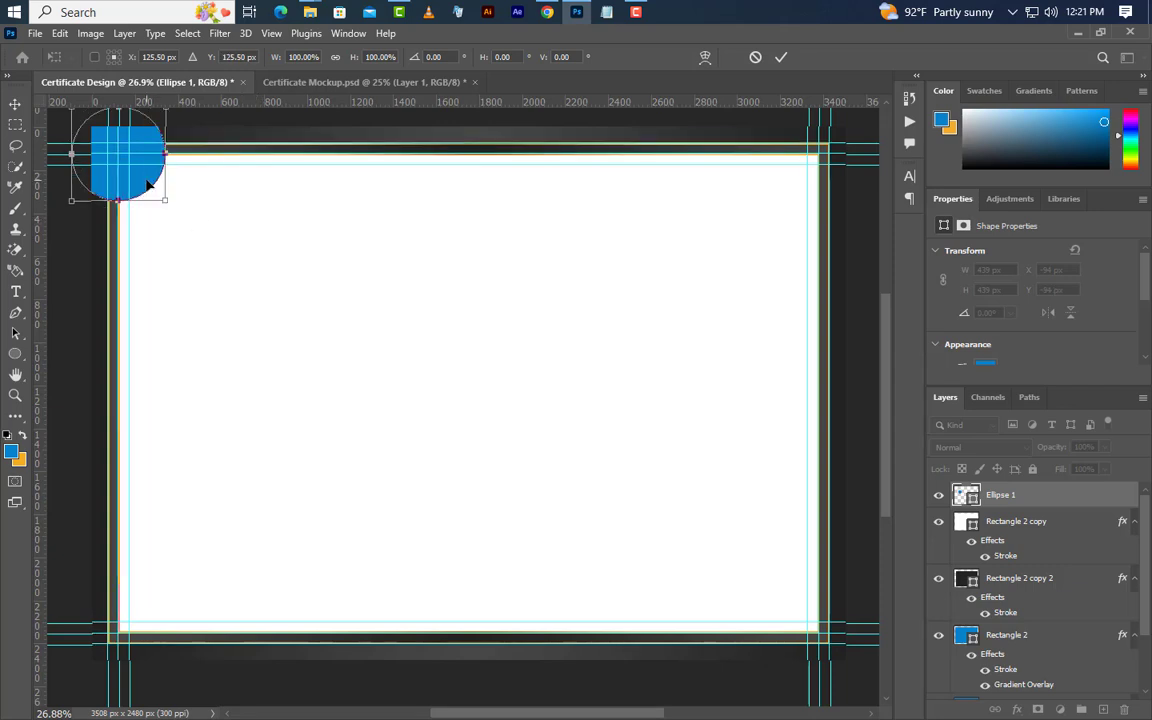
scroll(265, 299, up, 2)
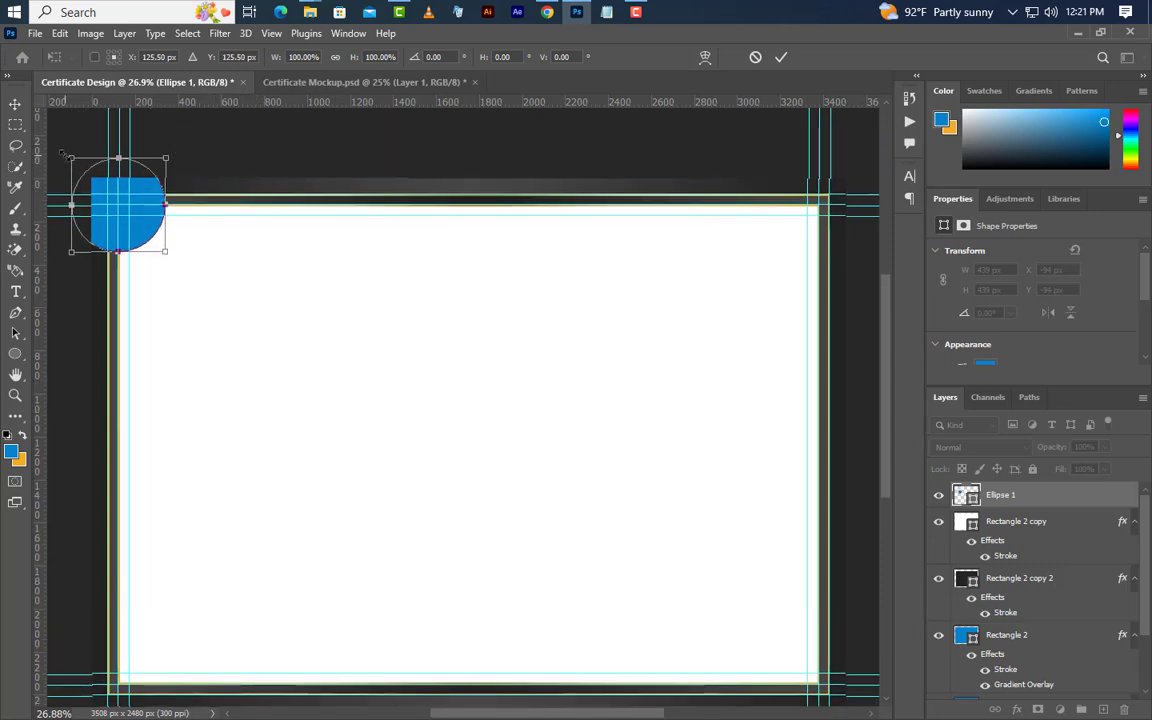
drag(63, 155, 73, 165)
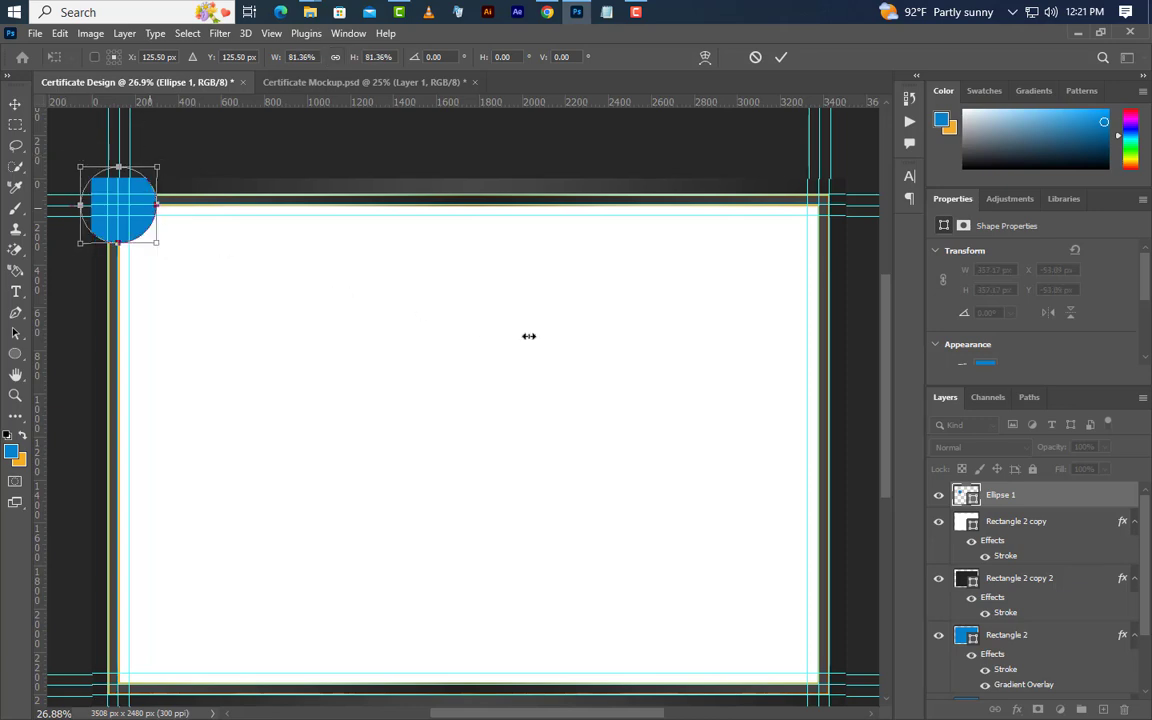
click(781, 57)
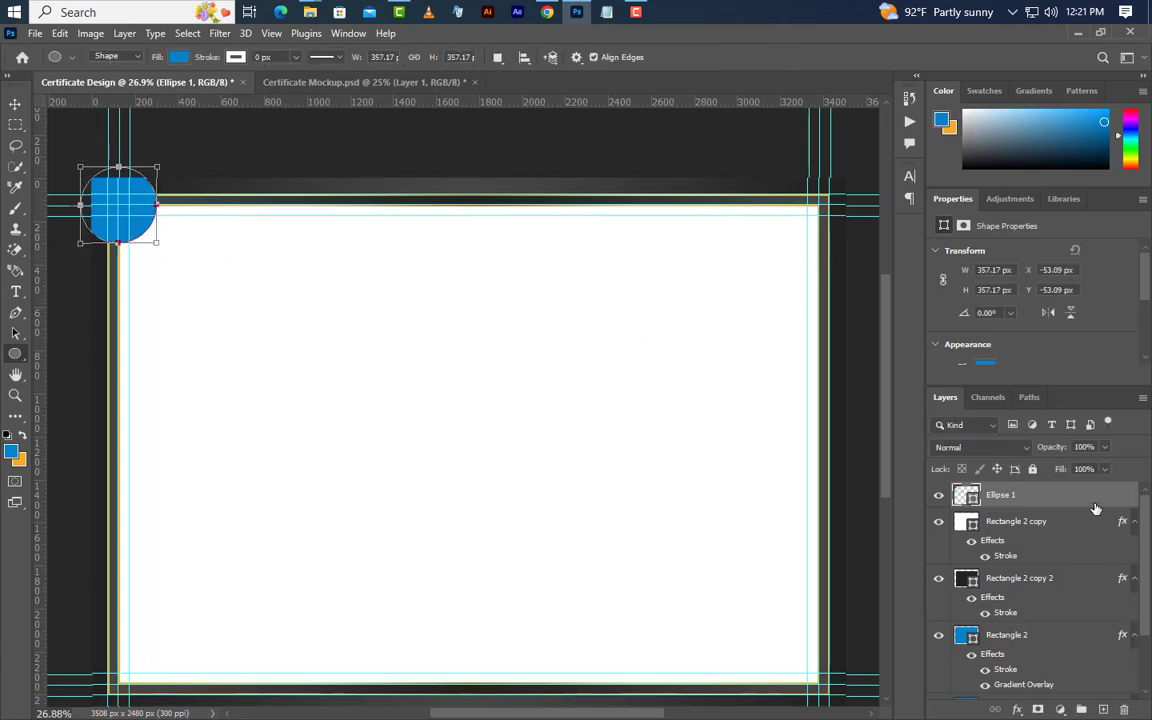
Duplicate the circle layer and move the copy onto the middle guides' crossing at the certificate's lower-right corner.
right_click(1002, 494)
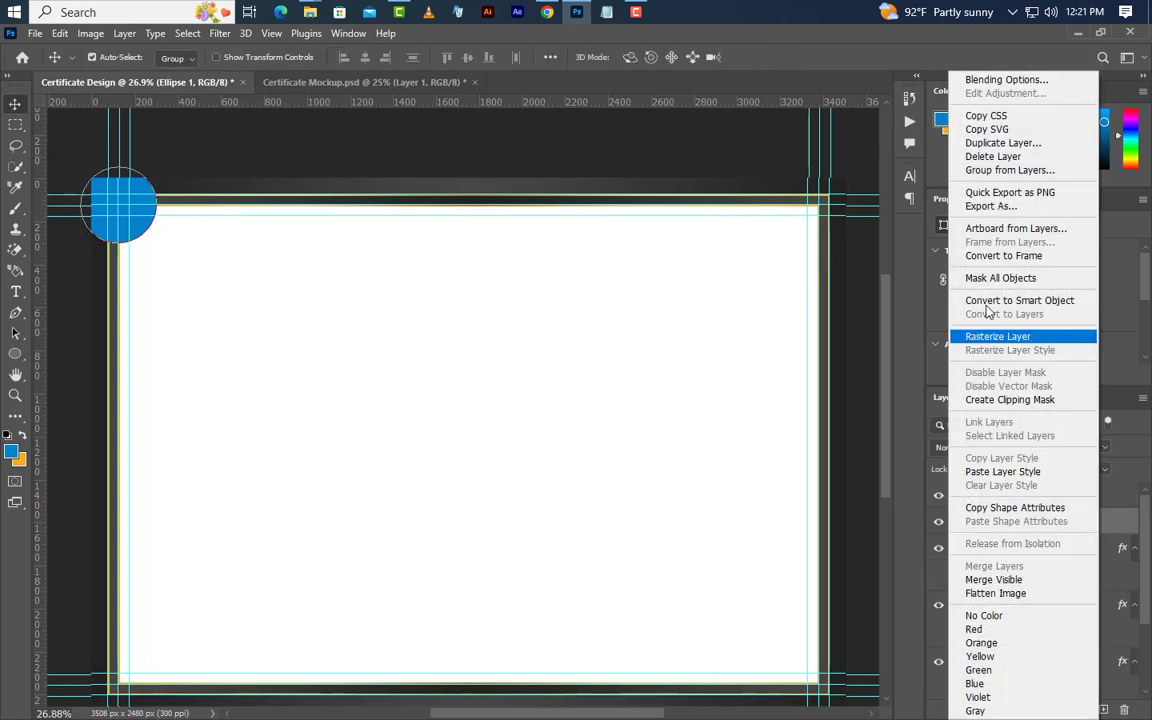
click(1003, 143)
click(707, 216)
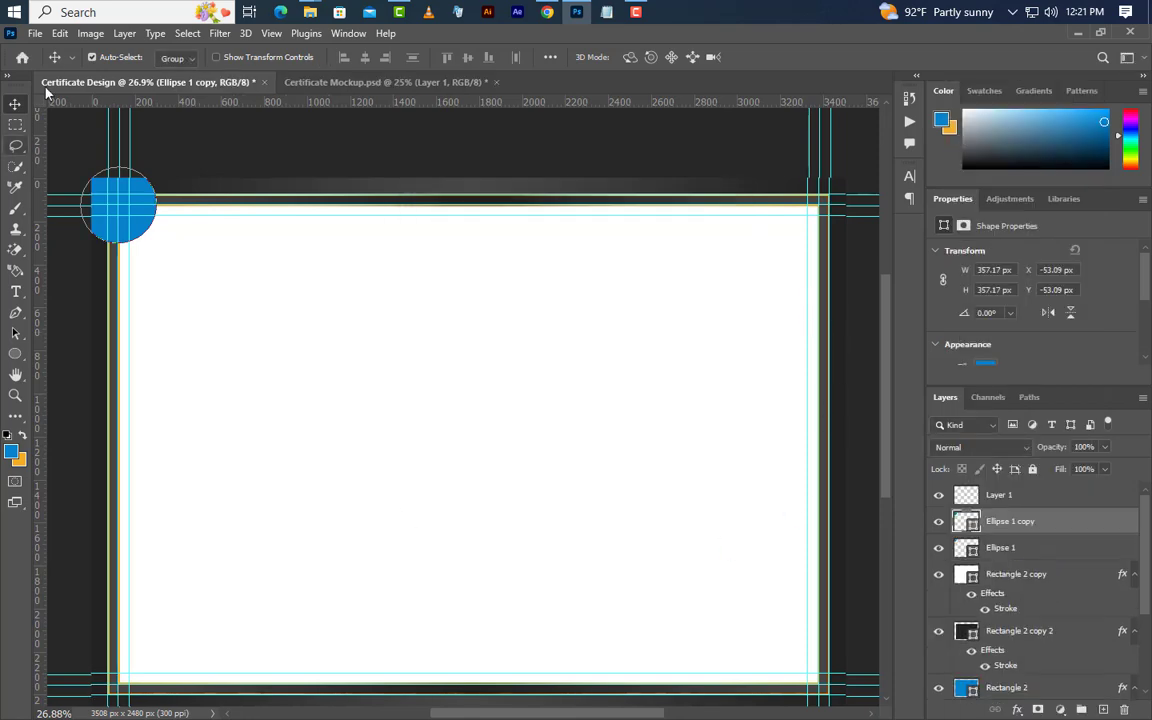
click(59, 33)
click(130, 393)
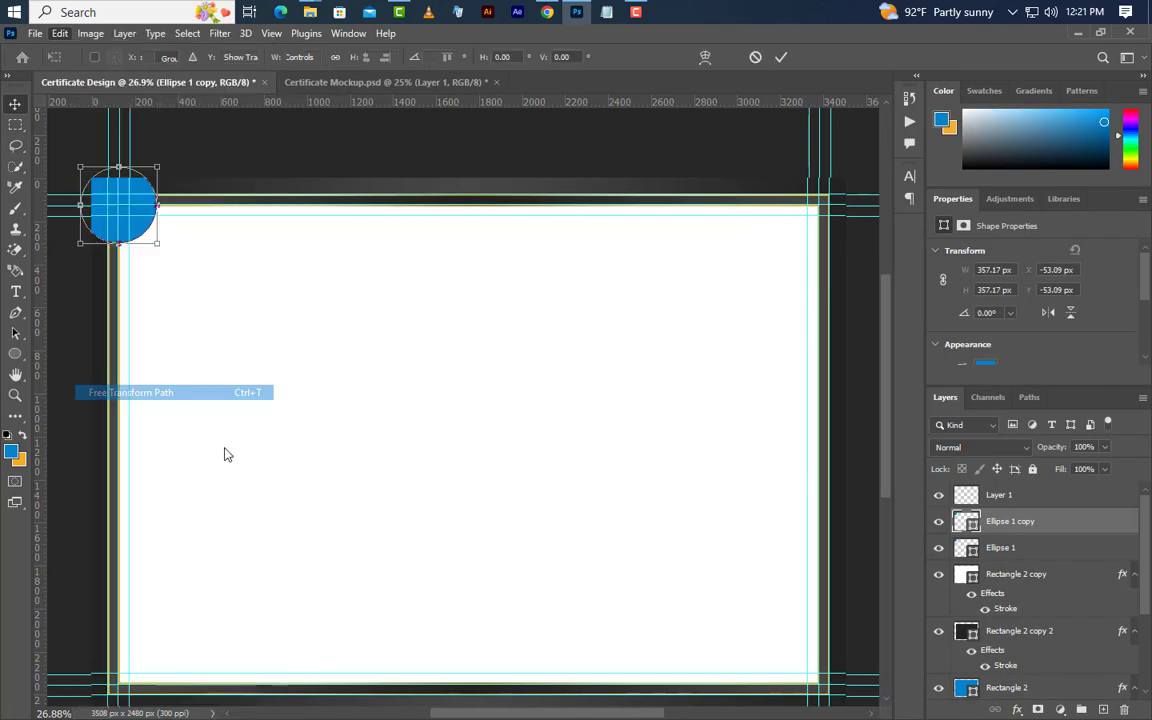
drag(124, 206, 842, 713)
key(Return)
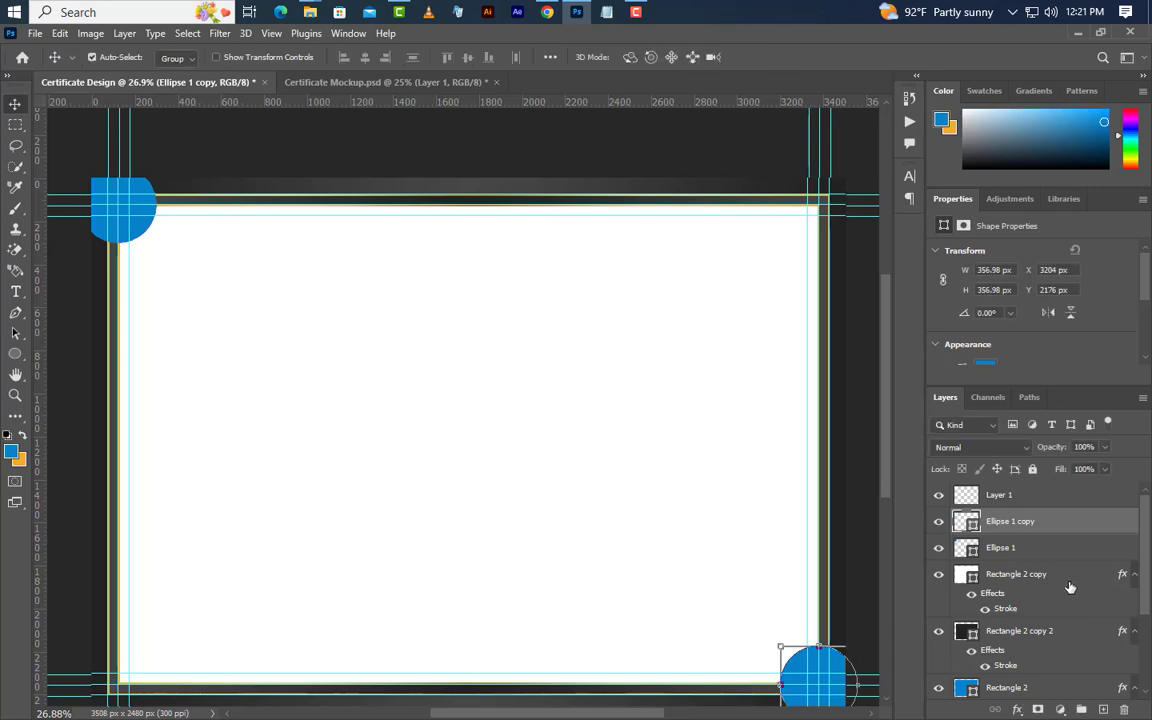
Combine both circles into a smart object to load their outlines as a selection, and delete the circle layer.
right_click(1059, 533)
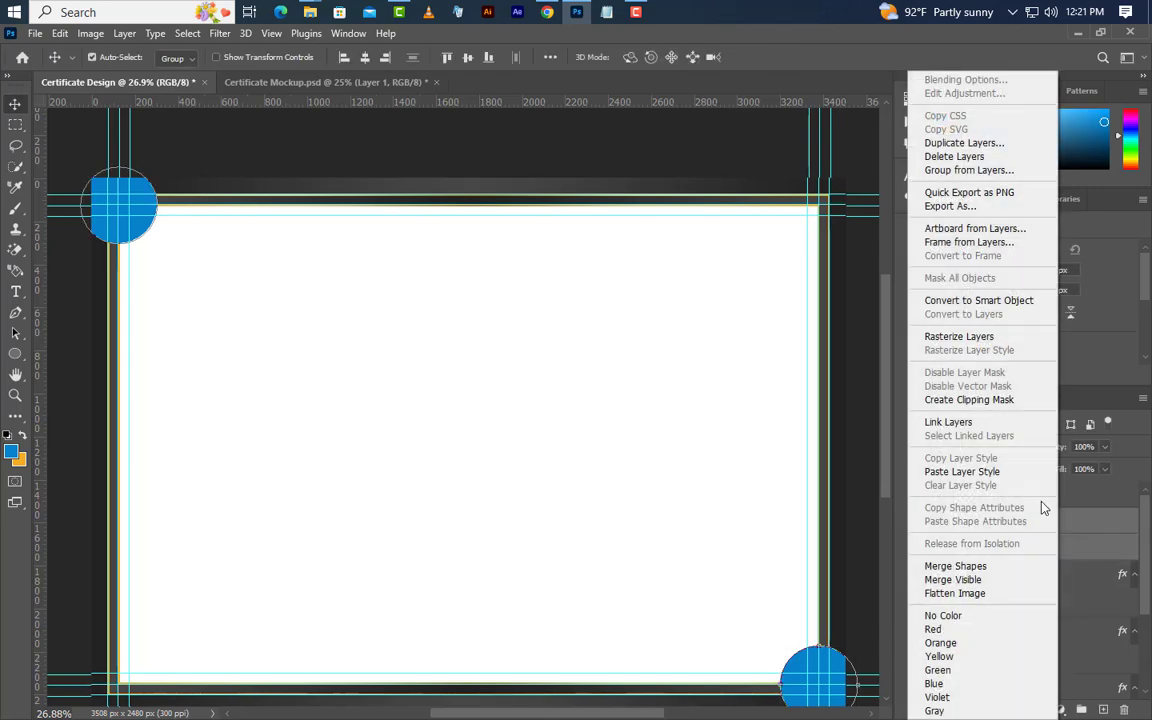
click(985, 298)
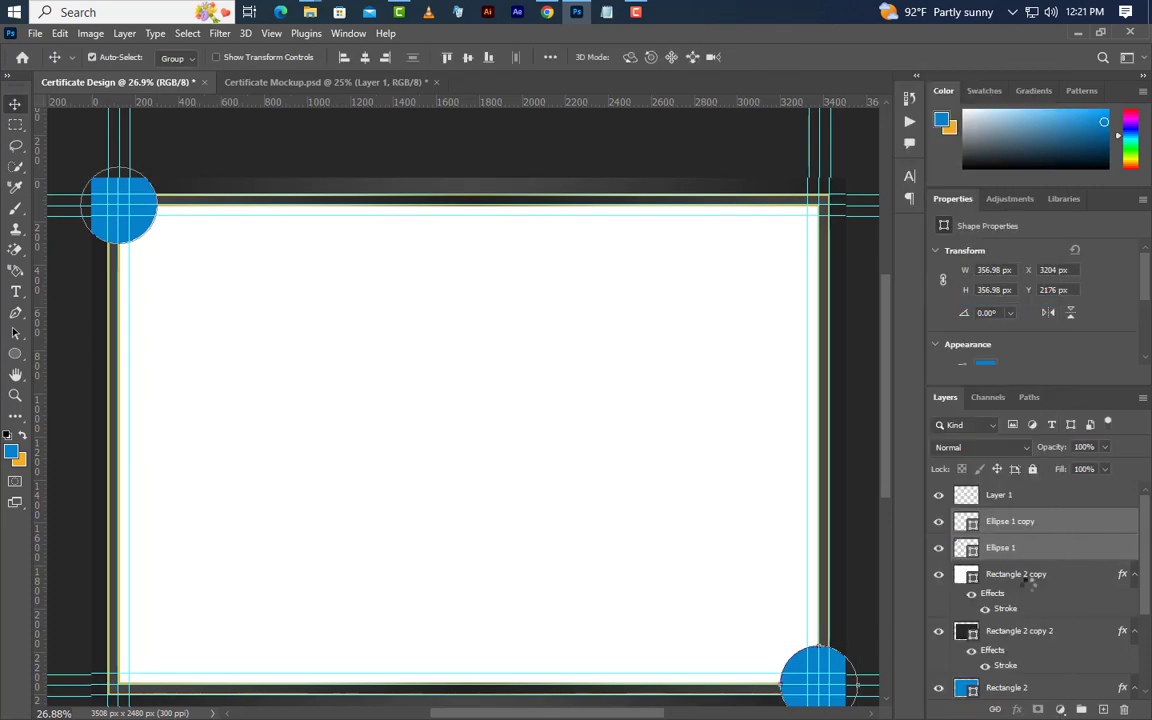
ctrl+click(971, 525)
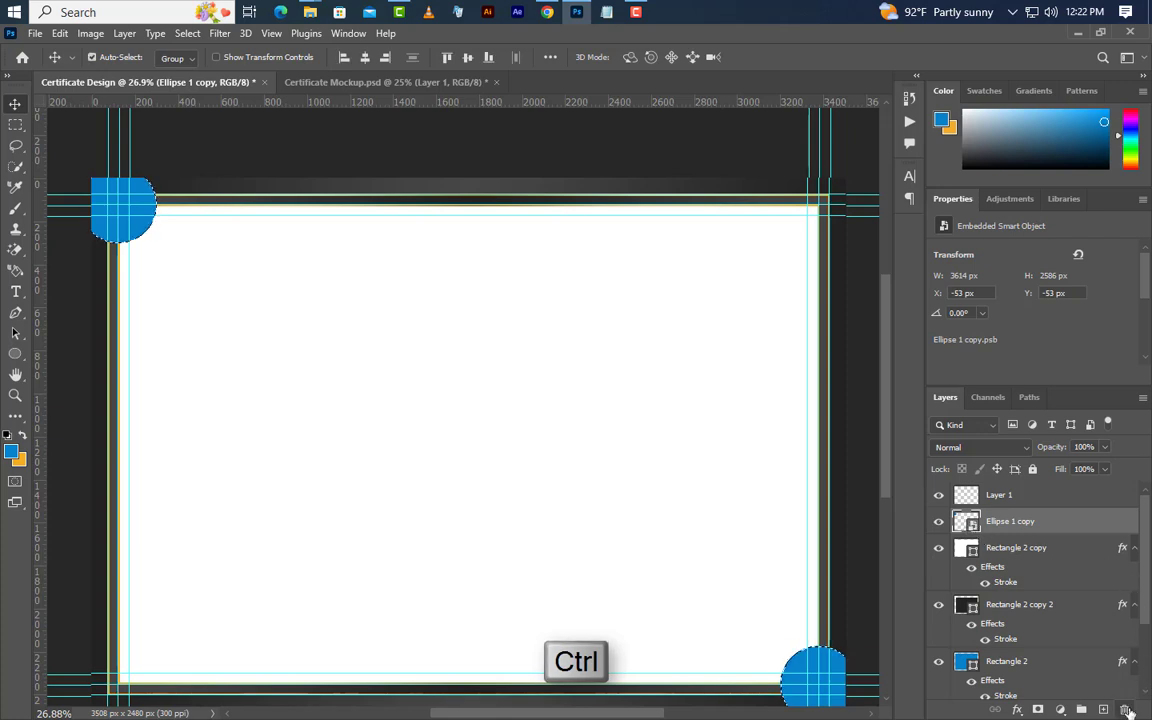
click(1124, 709)
click(502, 296)
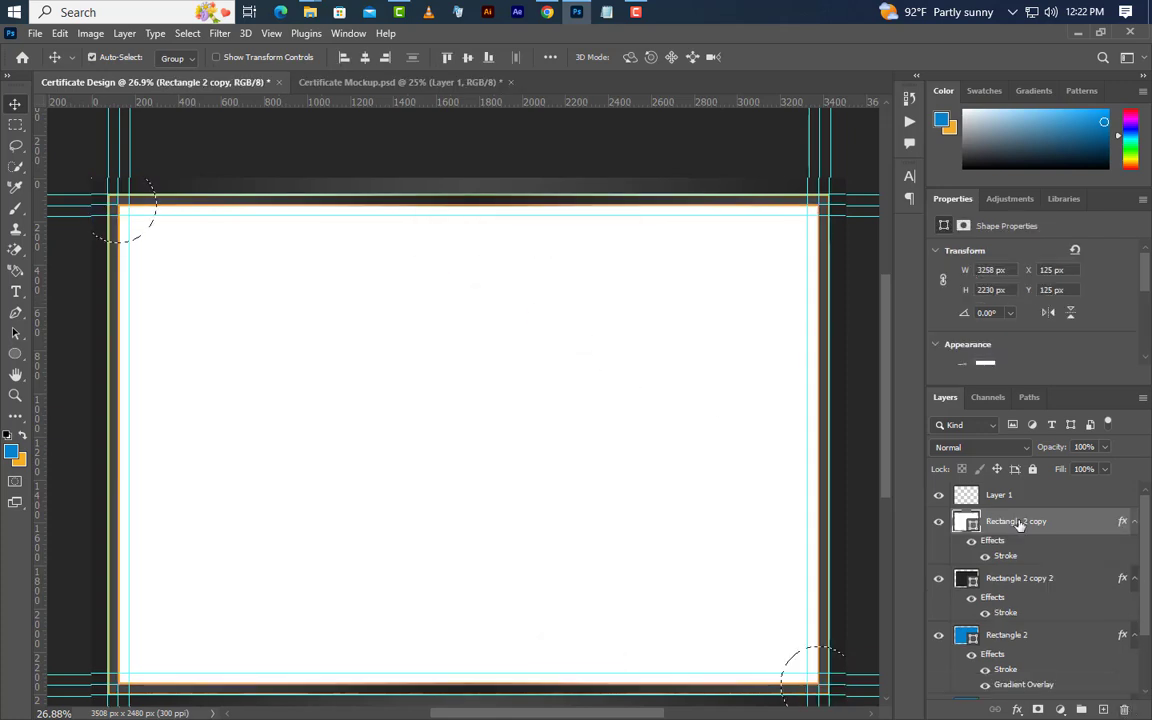
Rasterize the white rectangle layer and cut the selected circle areas out of its upper-left and lower-right corners.
right_click(1054, 519)
click(952, 336)
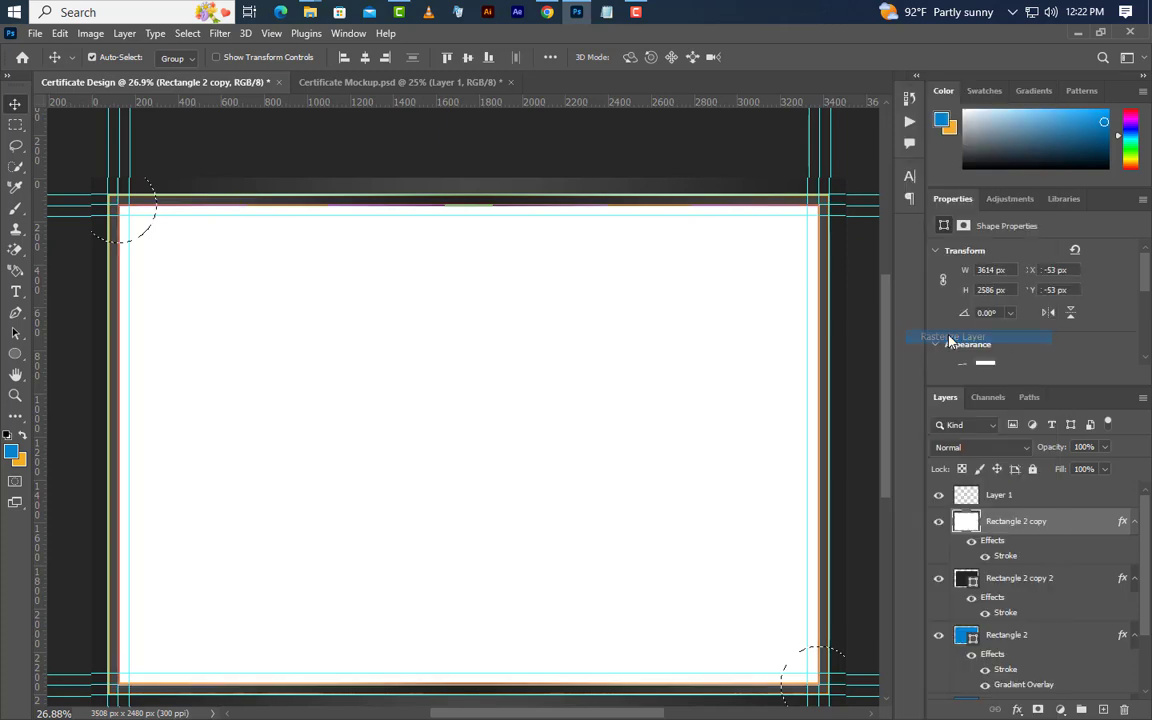
key(Delete)
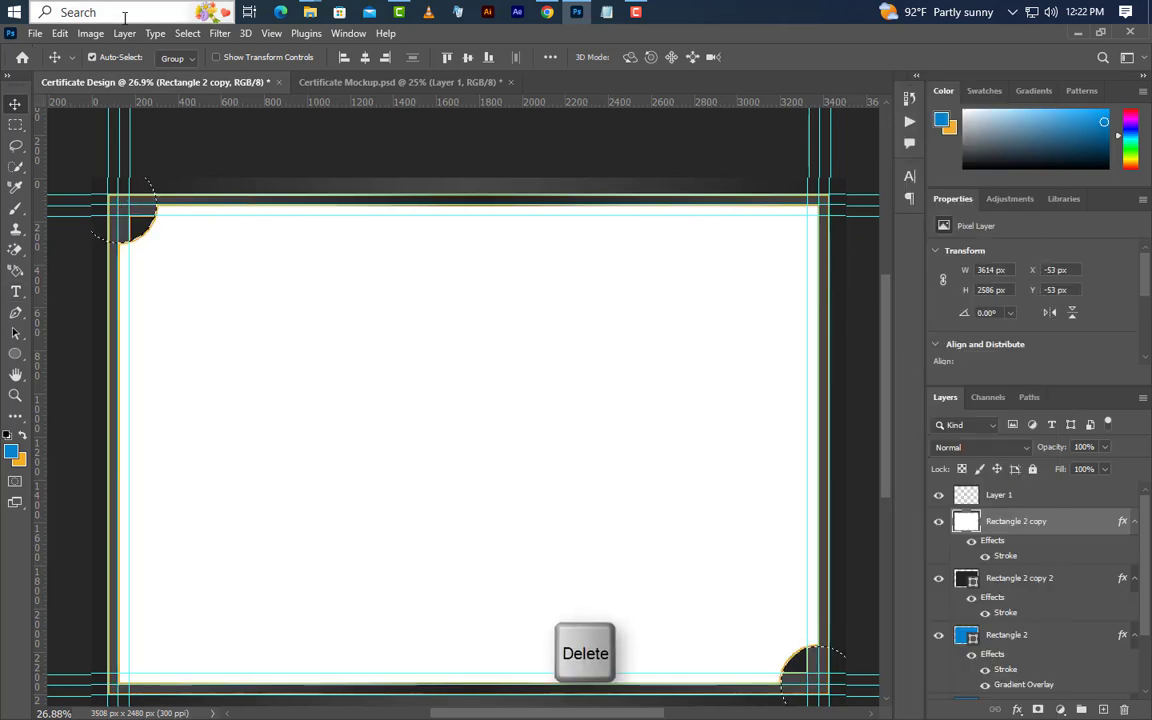
click(187, 33)
click(204, 65)
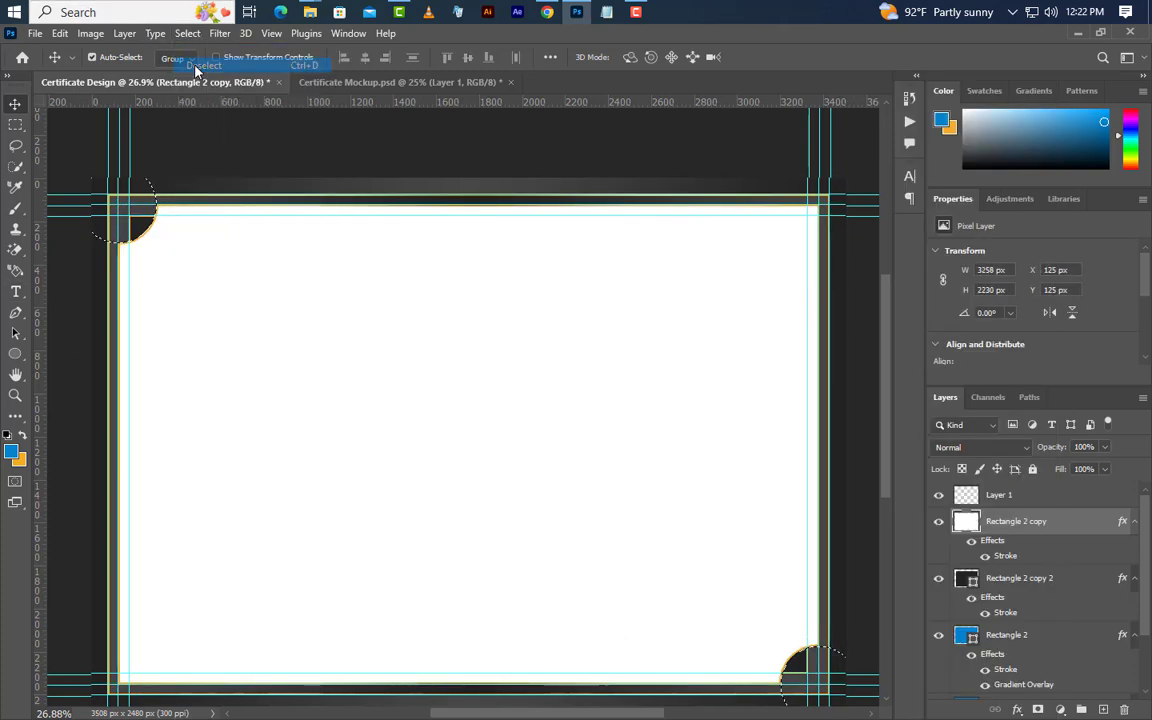
Collapse the effects lists of the rectangle layers and delete the empty Layer 1.
click(1134, 497)
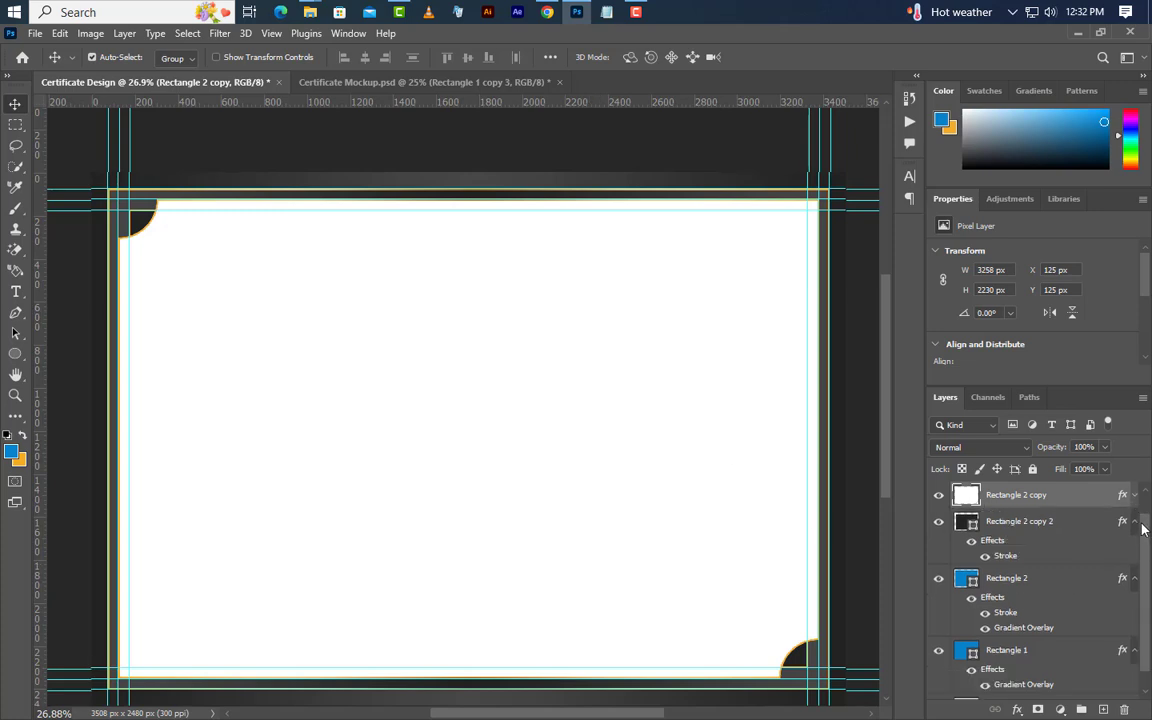
click(1134, 518)
click(1135, 560)
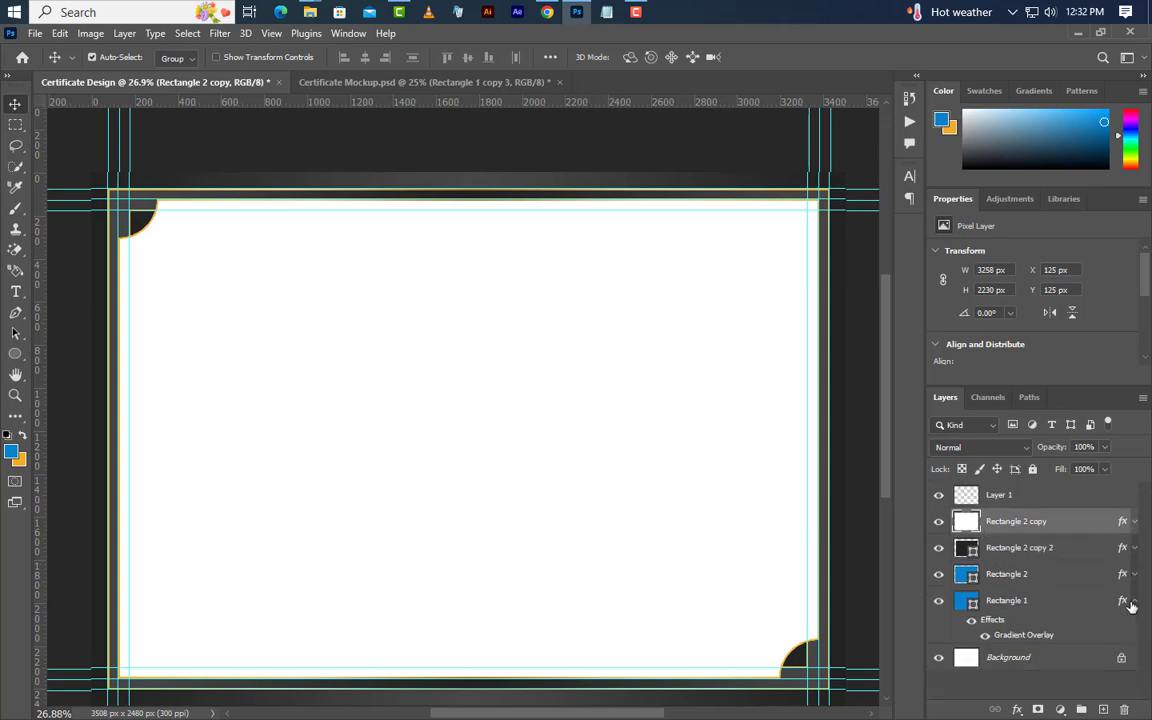
click(1134, 601)
click(1041, 497)
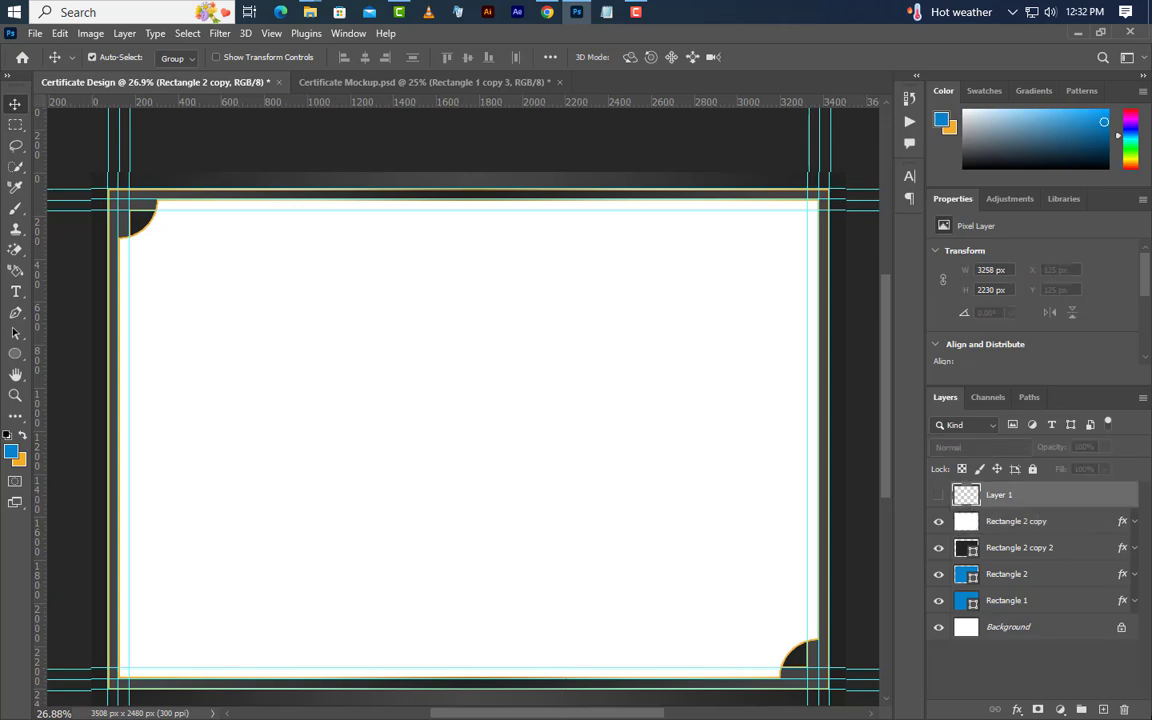
click(1124, 709)
click(507, 306)
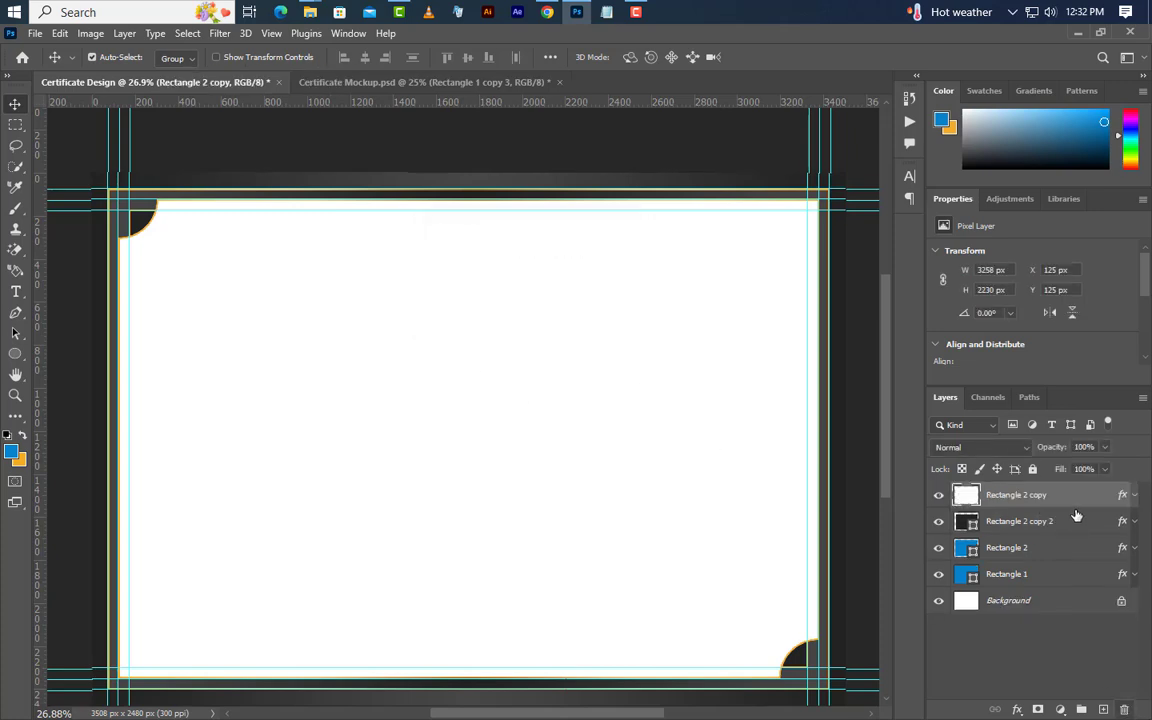
Group the four rectangle layers above the Background.
click(1067, 522)
shift+click(1065, 579)
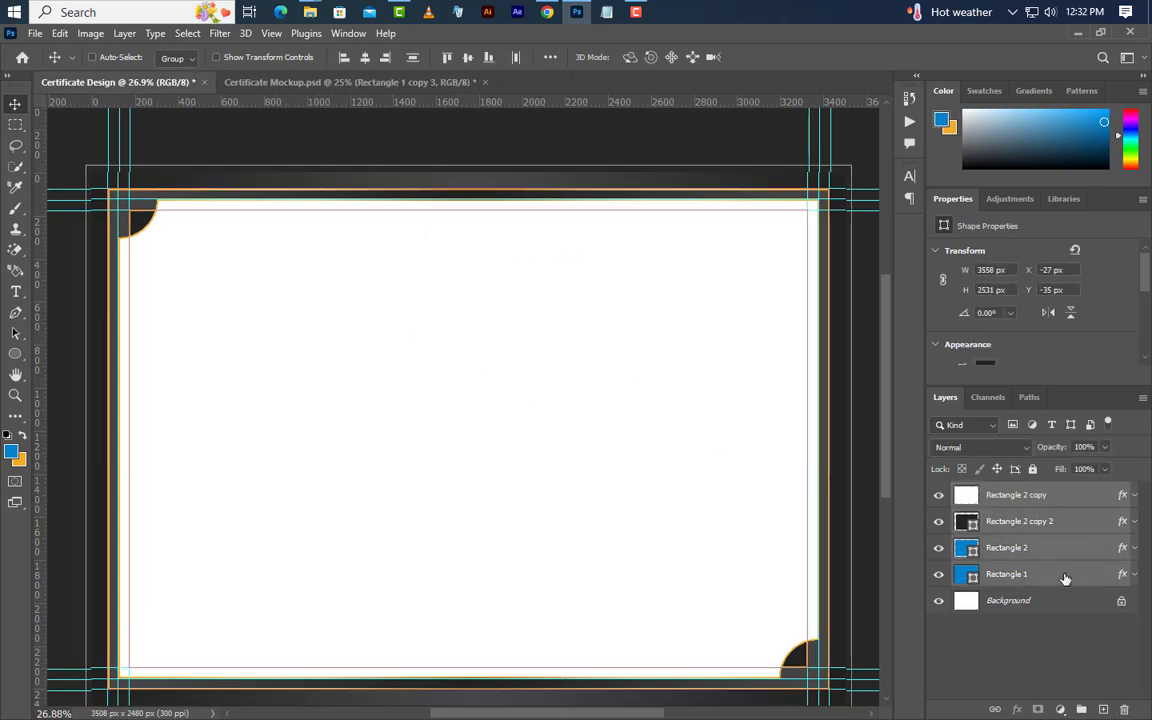
click(1081, 709)
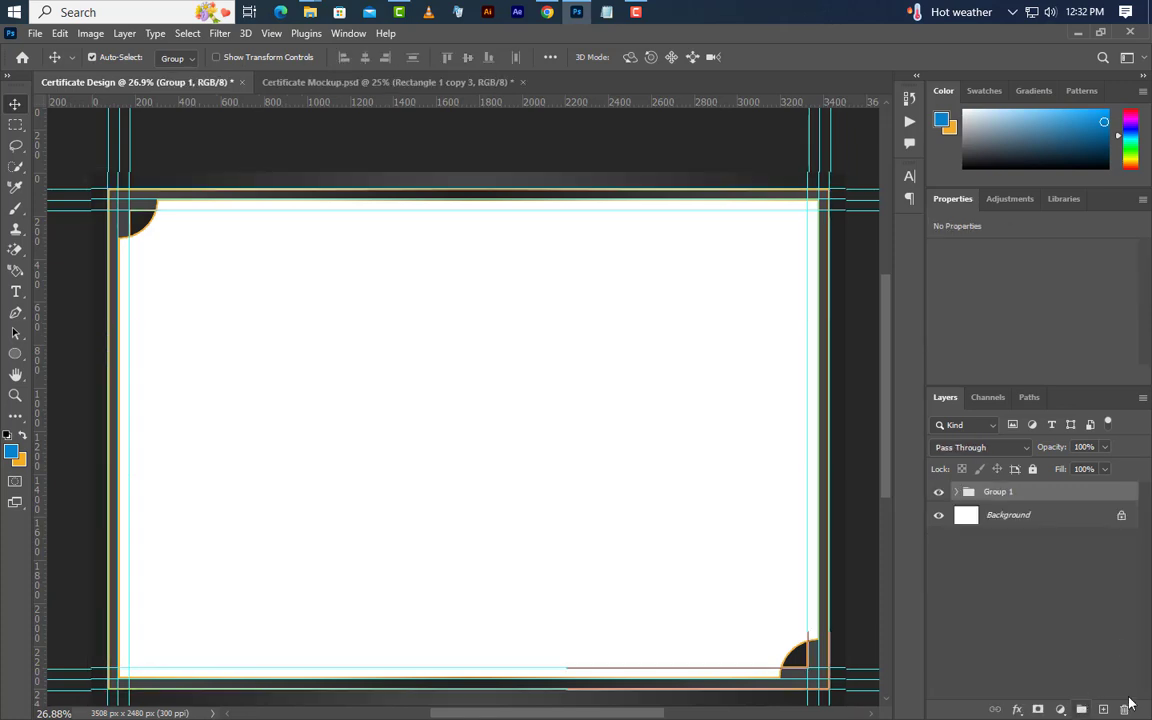
Draw a blue square about 1941 px wide over the white area on a new layer above Group 1.
click(1104, 709)
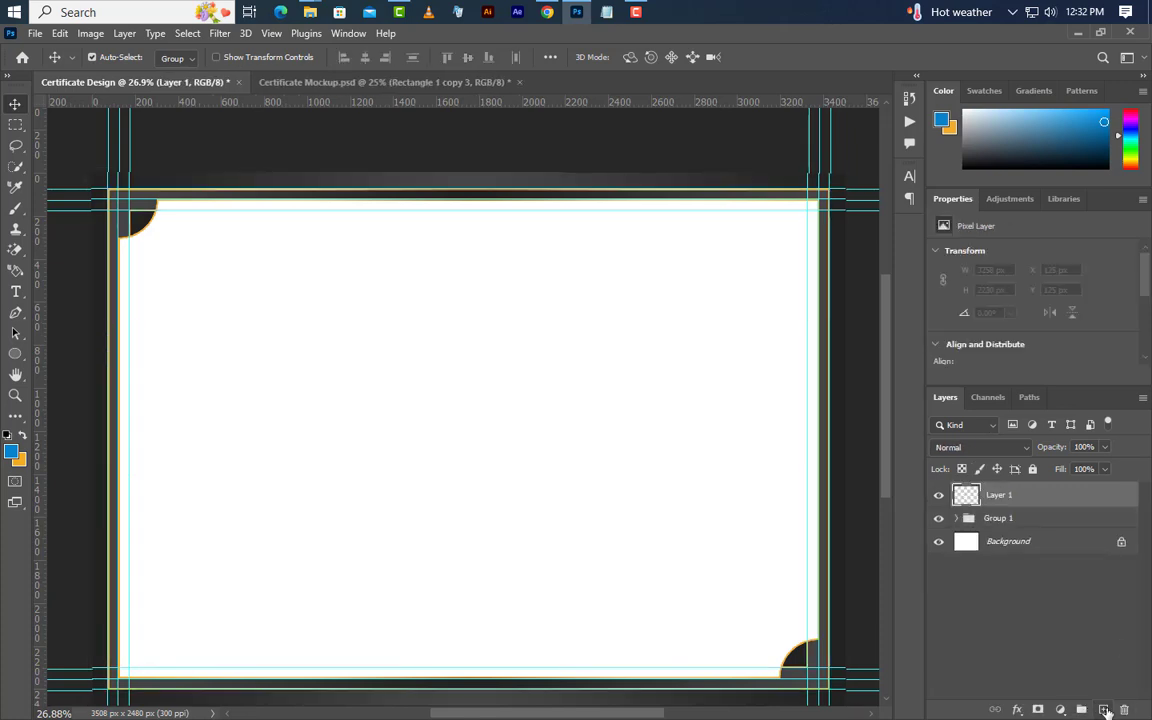
click(15, 353)
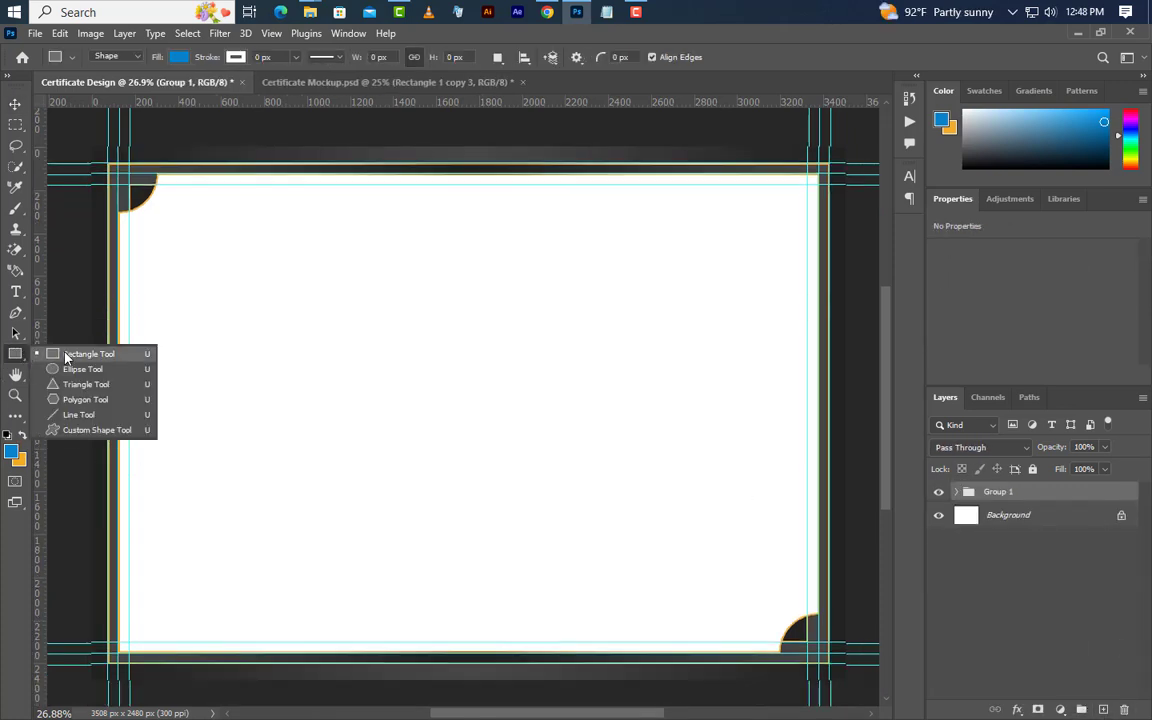
click(85, 353)
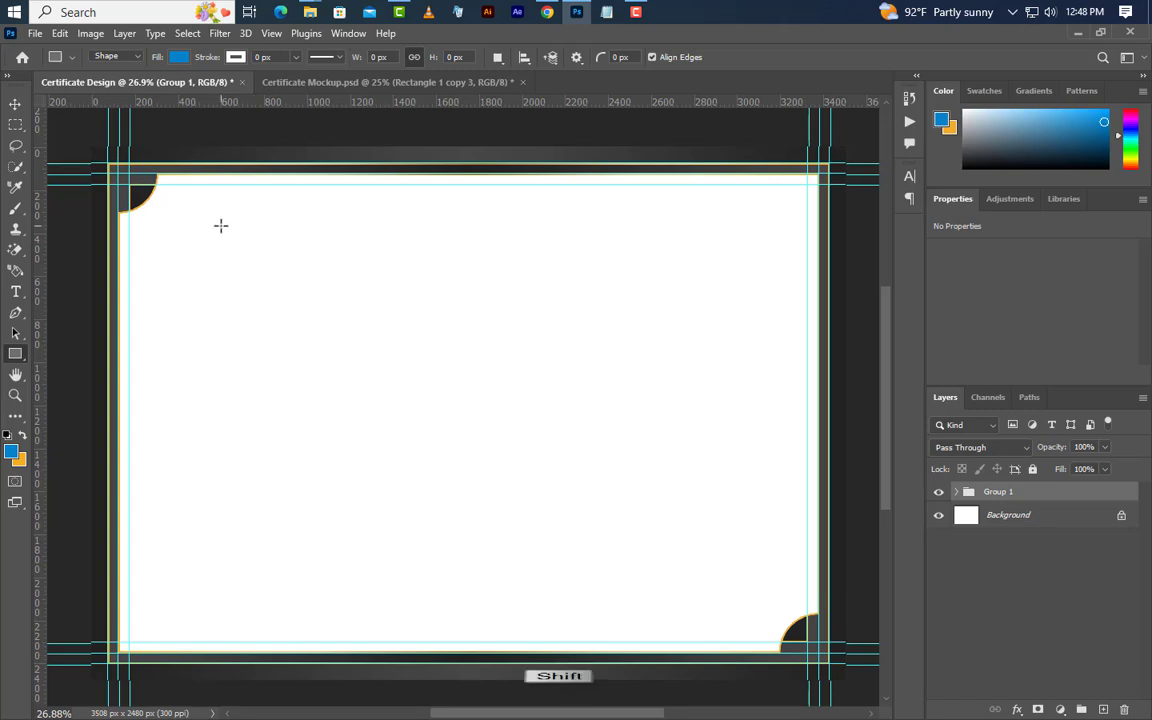
drag(220, 224, 754, 606)
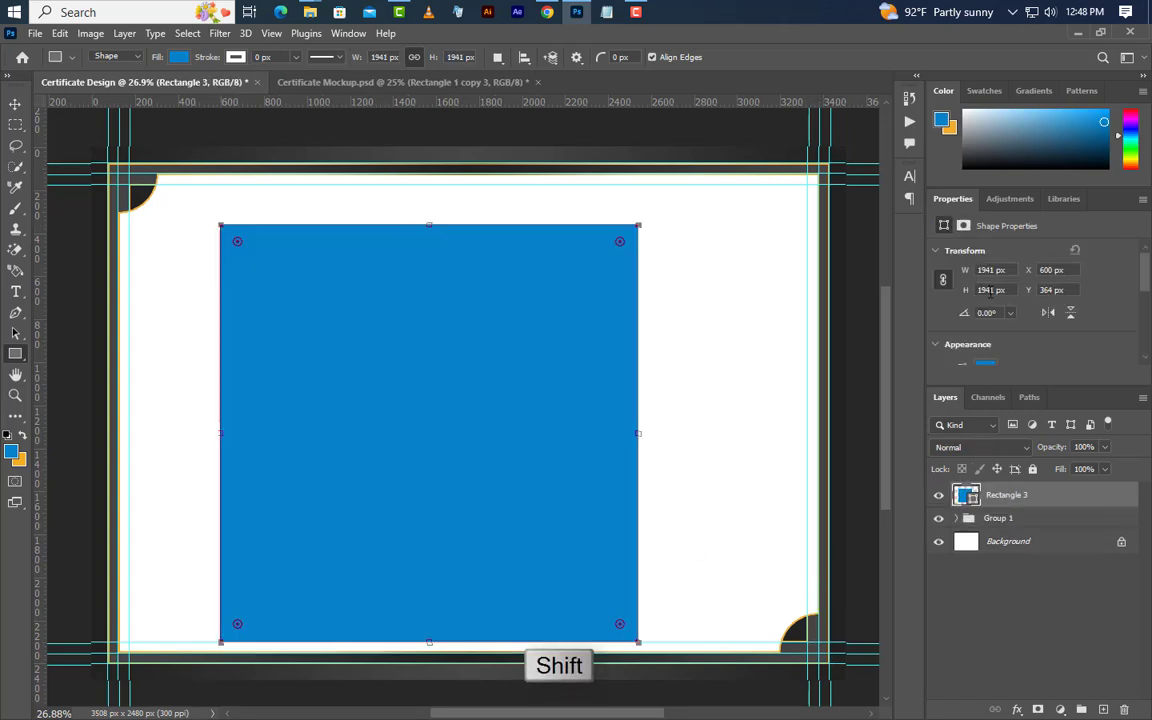
Resize the blue square to 2170 px wide and 2170 px high.
click(978, 275)
text(2)
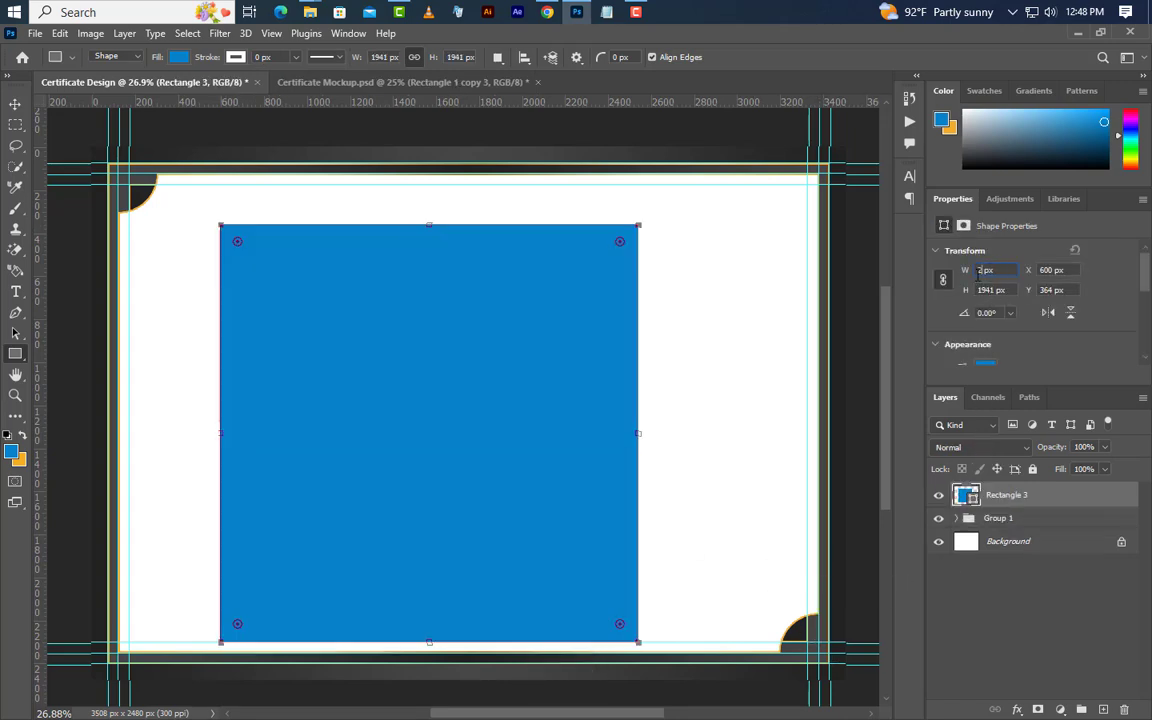
text(170)
key(Return)
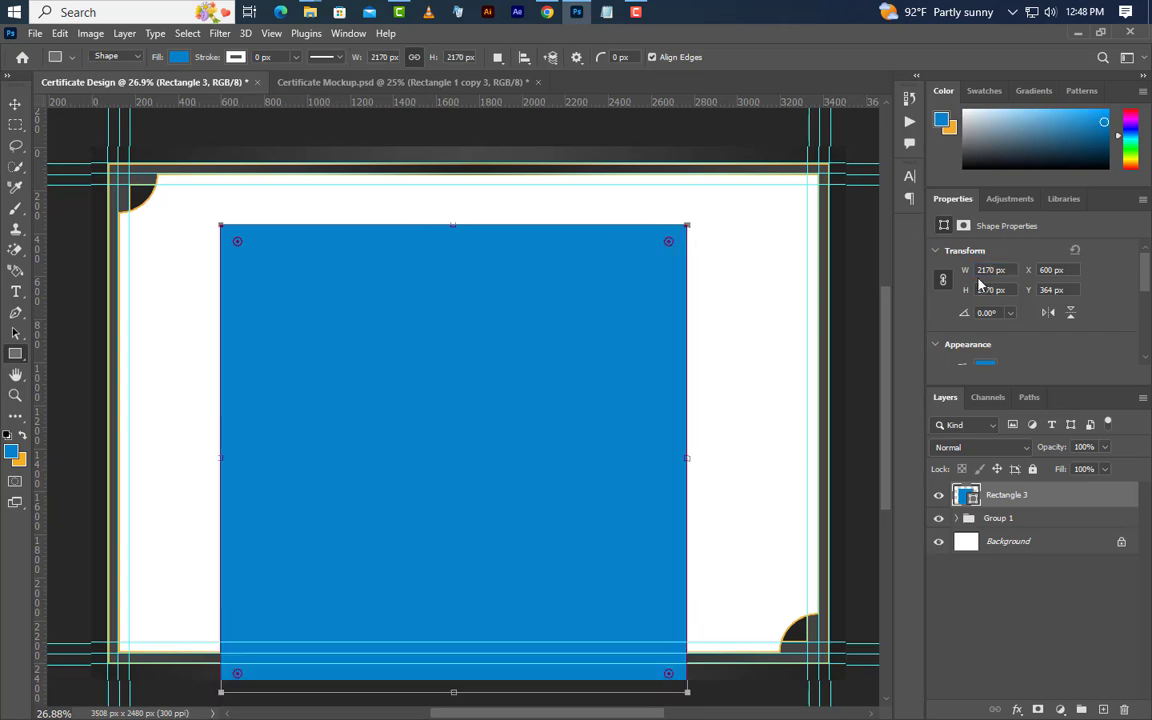
Rotate the blue square to -35° and move it so only a triangle covers the certificate's lower-left corner.
right_click(566, 390)
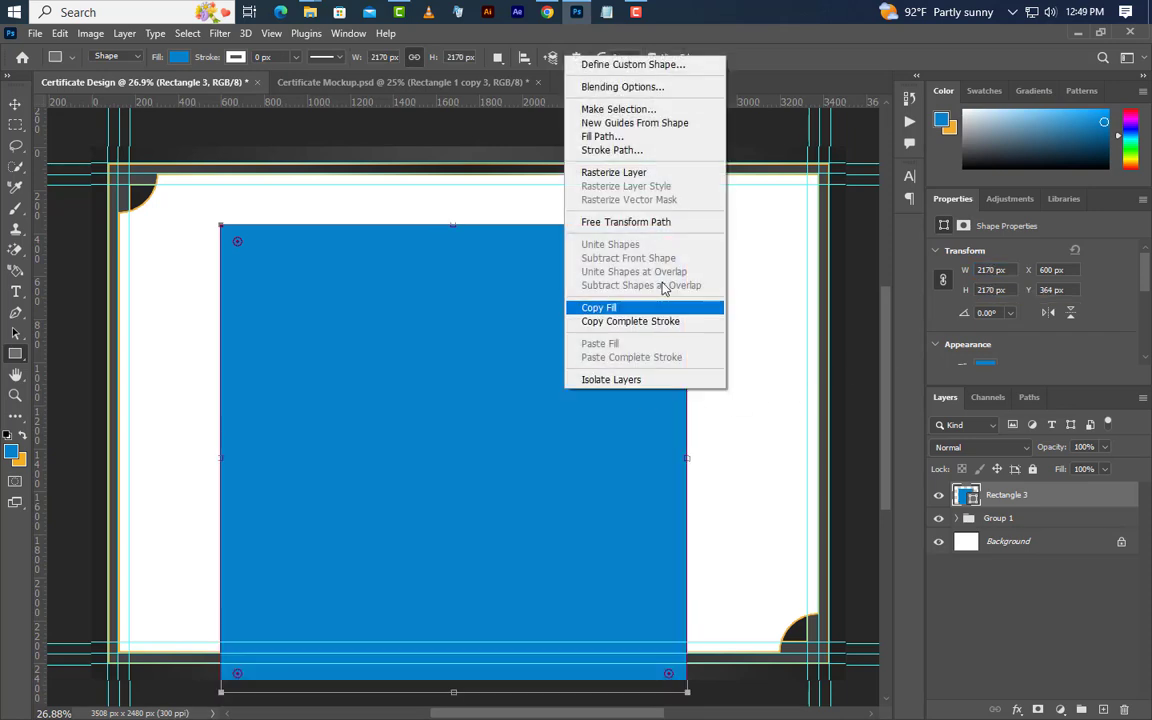
click(660, 222)
drag(723, 247, 538, 198)
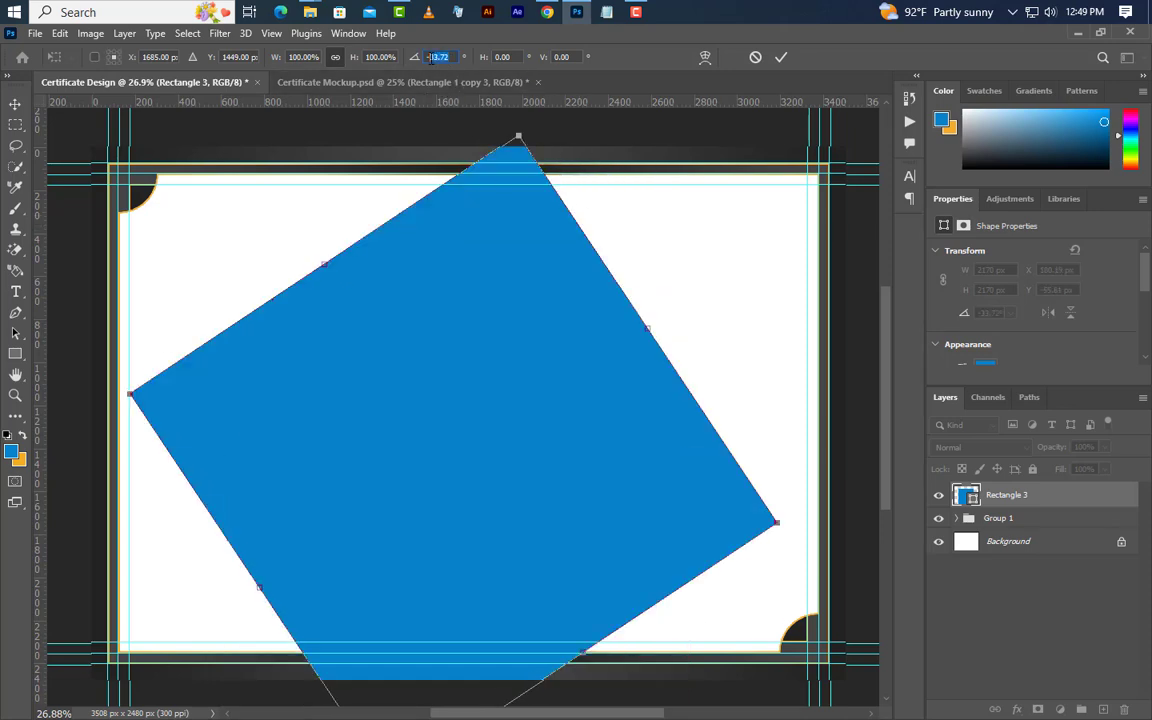
text(-35)
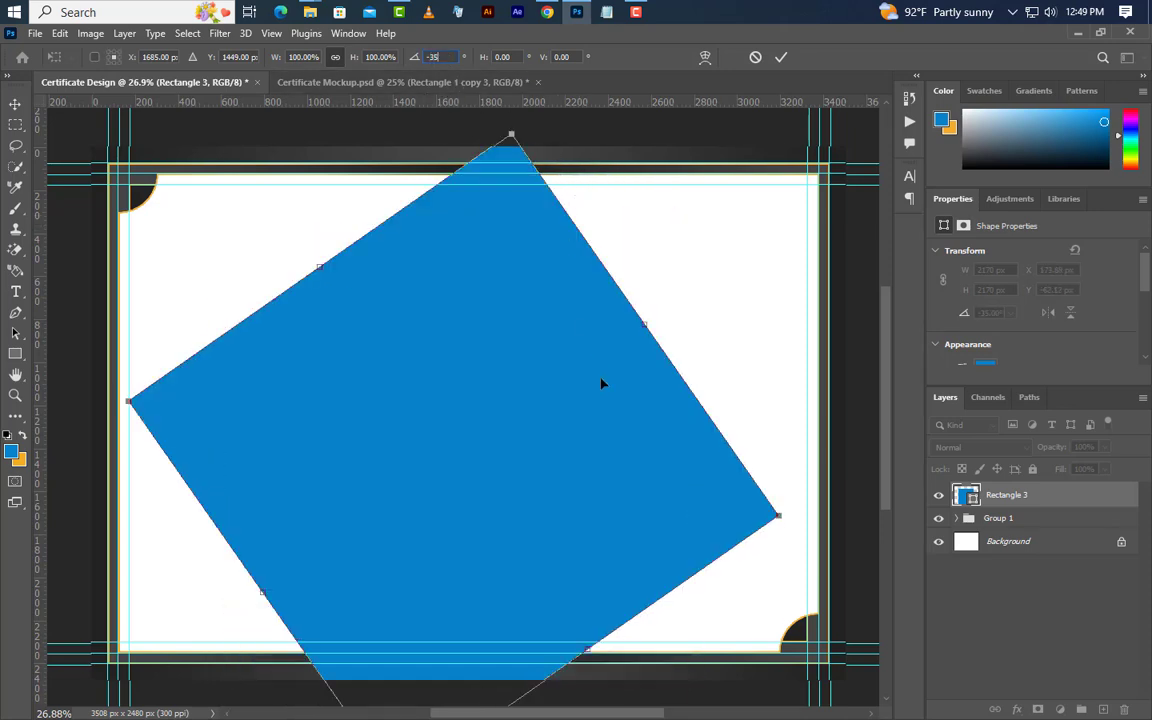
drag(612, 400, 190, 560)
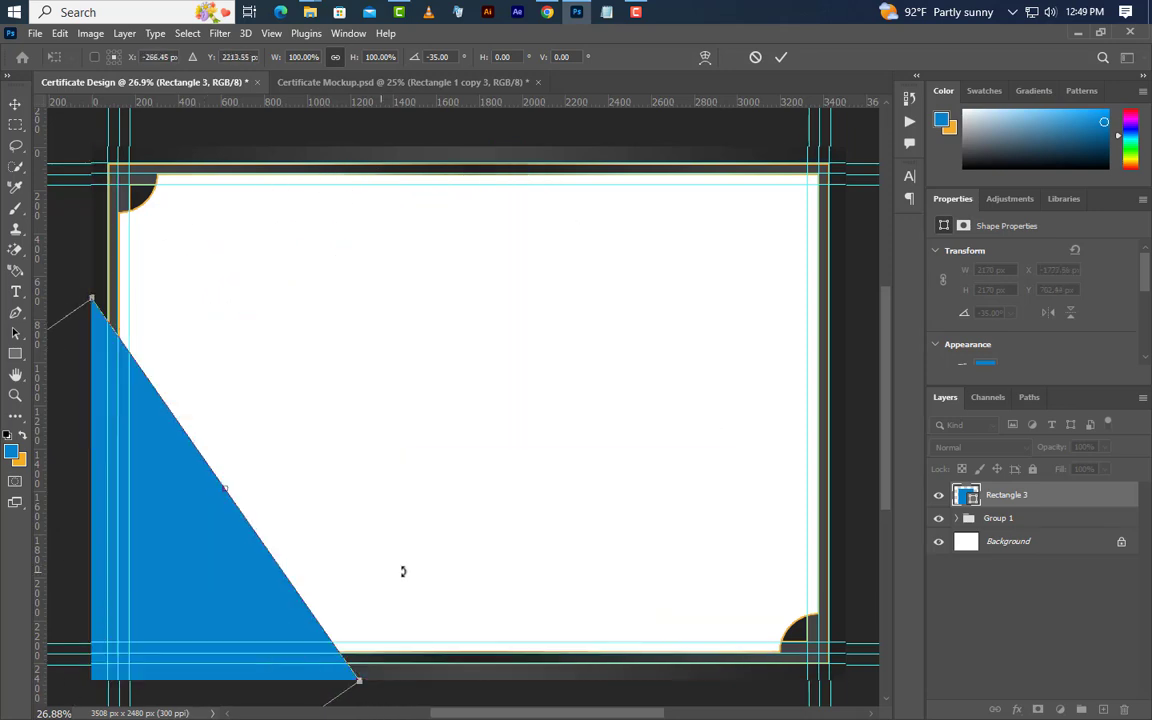
click(783, 57)
Add an Inner Bevel to Rectangle 3 with Smooth technique, 100% depth, 3 px size, 3 px soften and a white Screen highlight at 50%.
right_click(1067, 493)
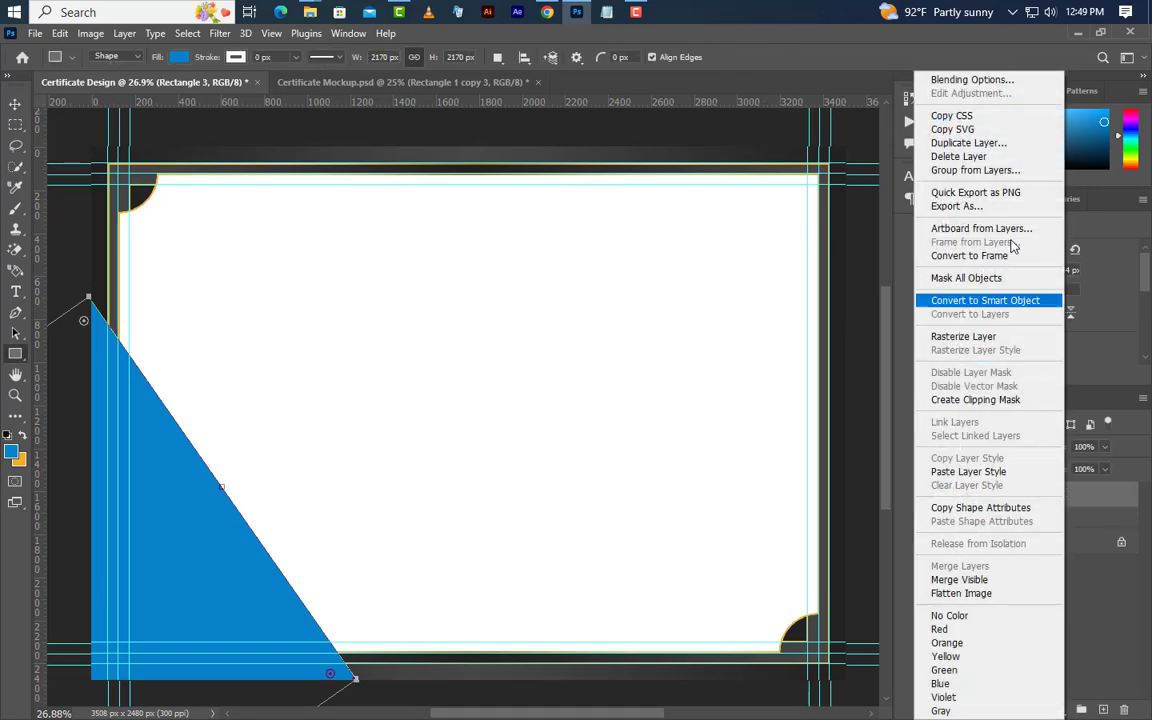
key(Escape)
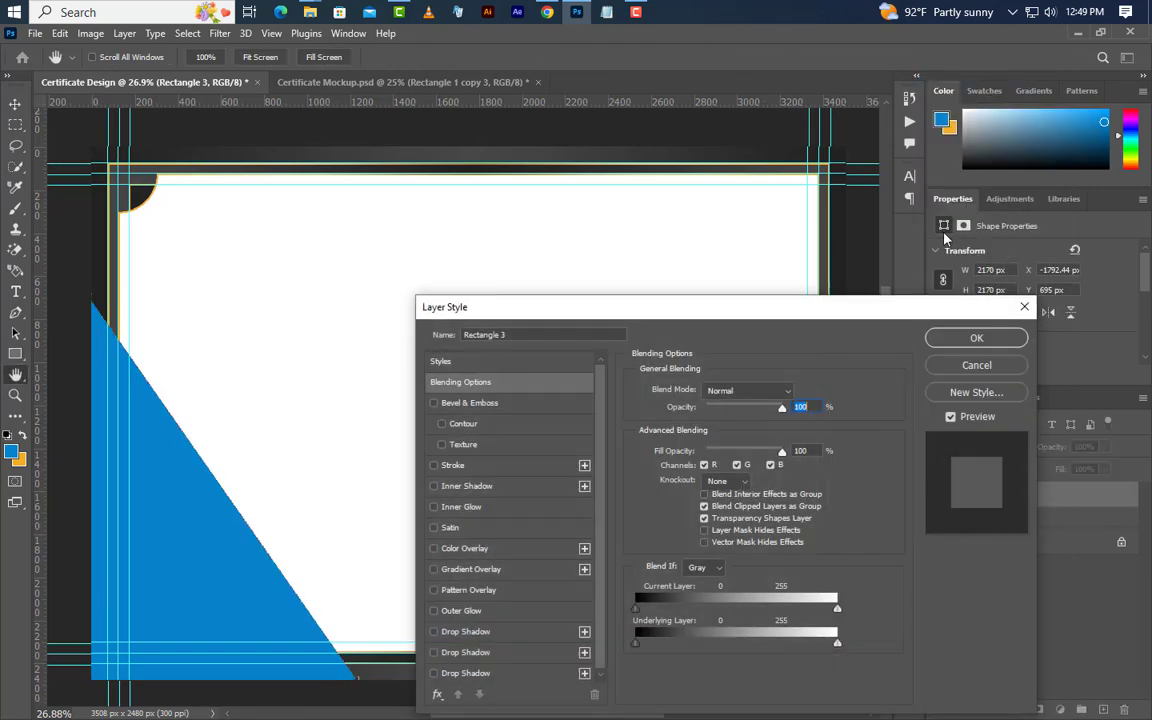
click(533, 408)
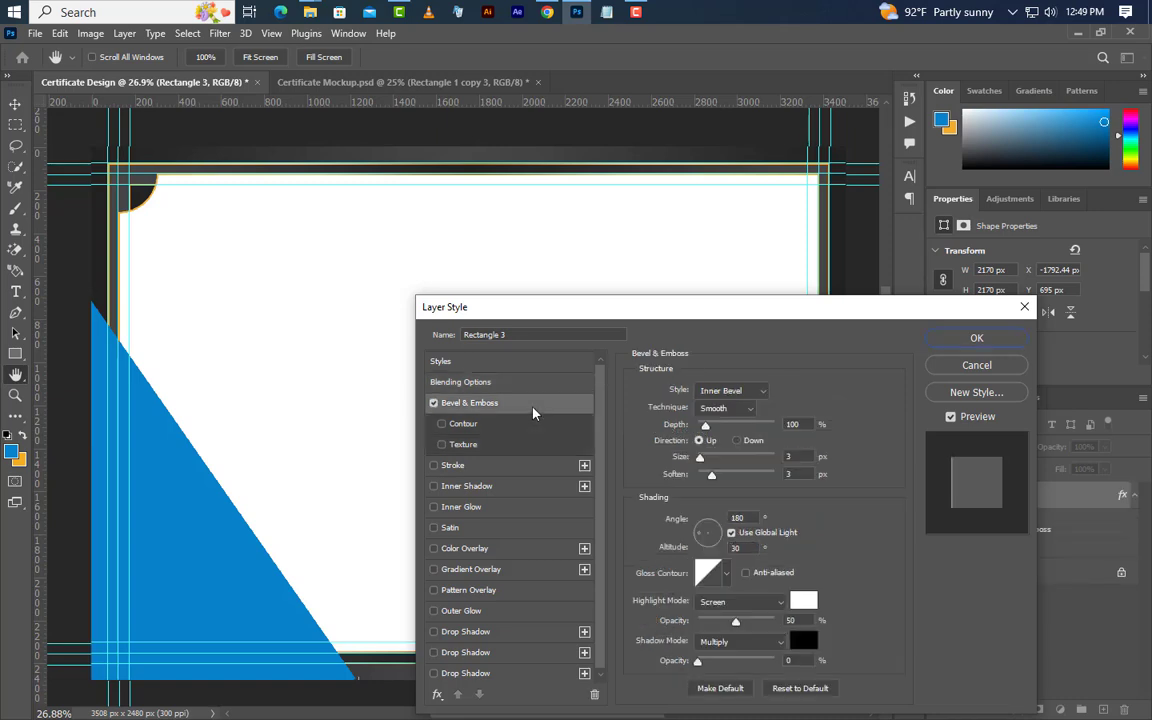
click(730, 391)
click(725, 412)
click(725, 409)
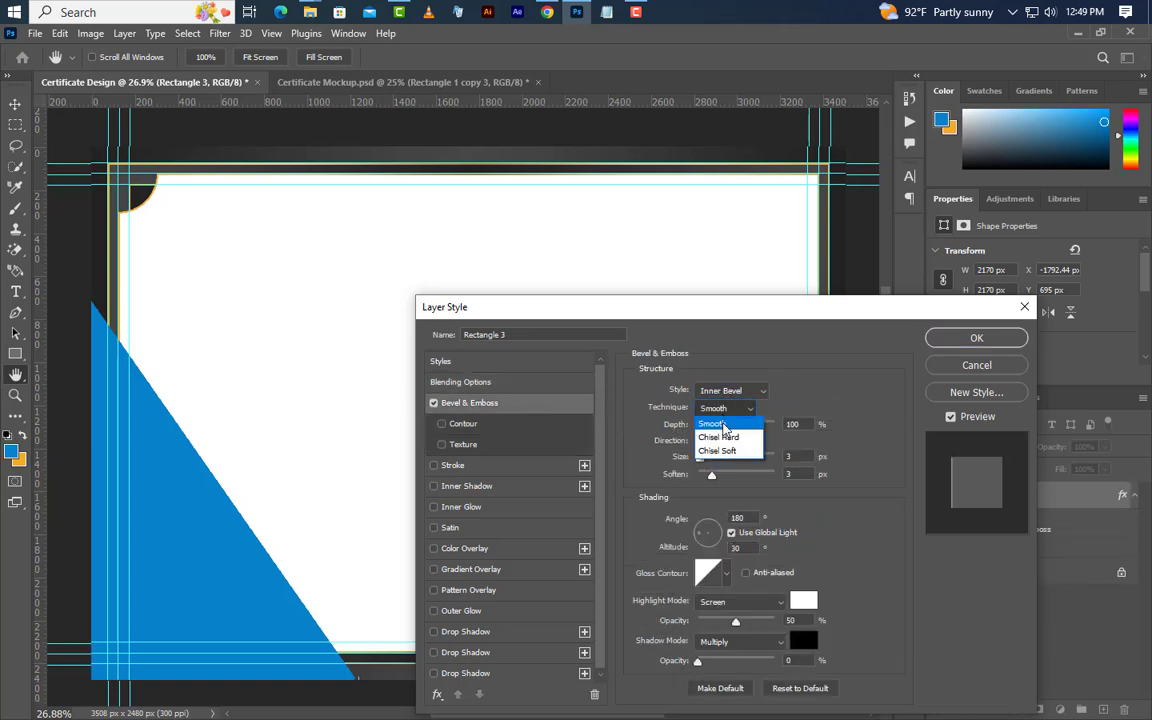
click(718, 424)
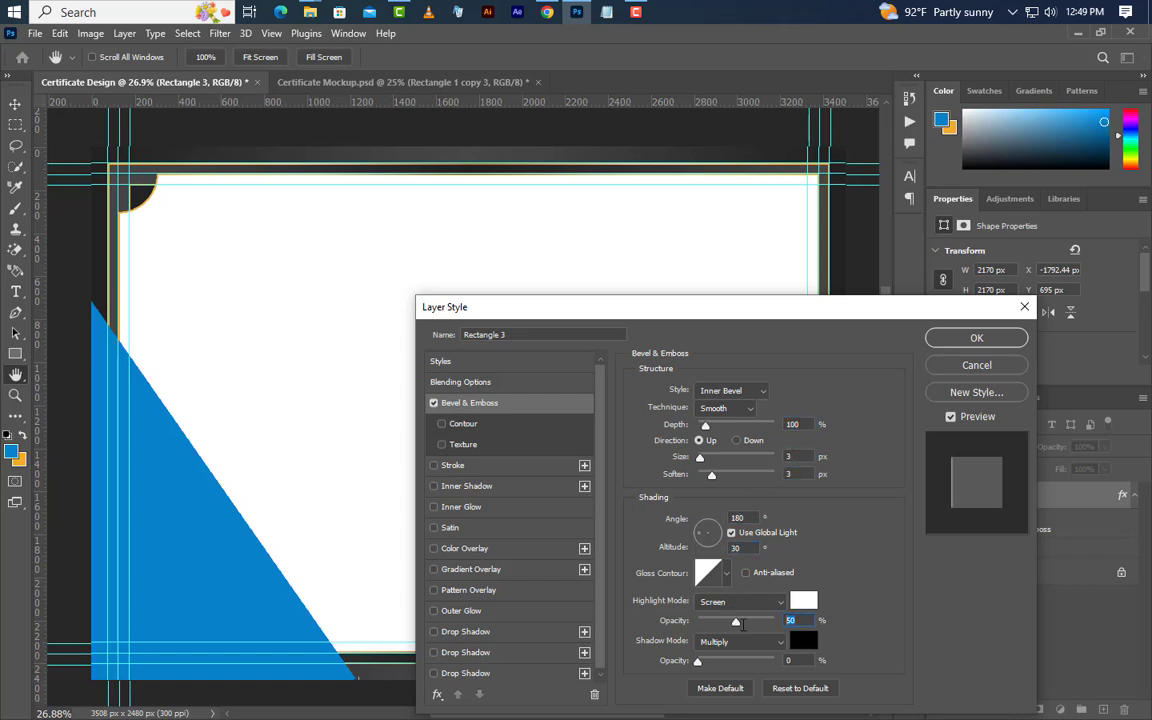
click(798, 601)
click(735, 435)
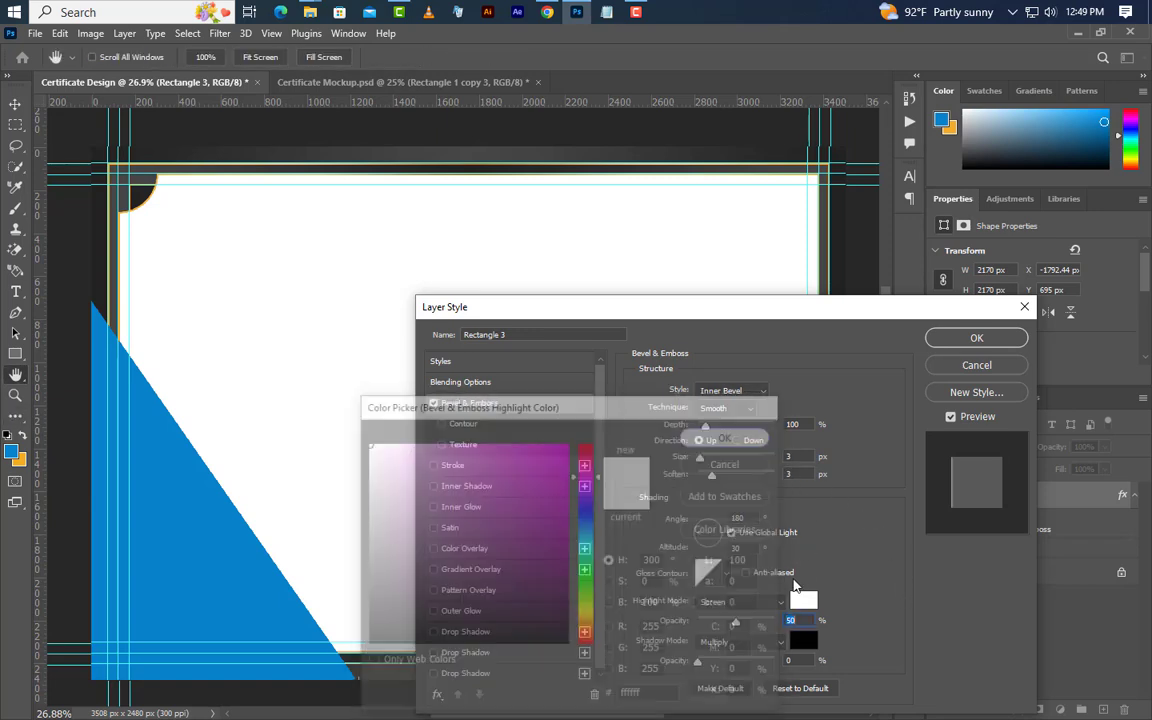
click(745, 603)
click(733, 415)
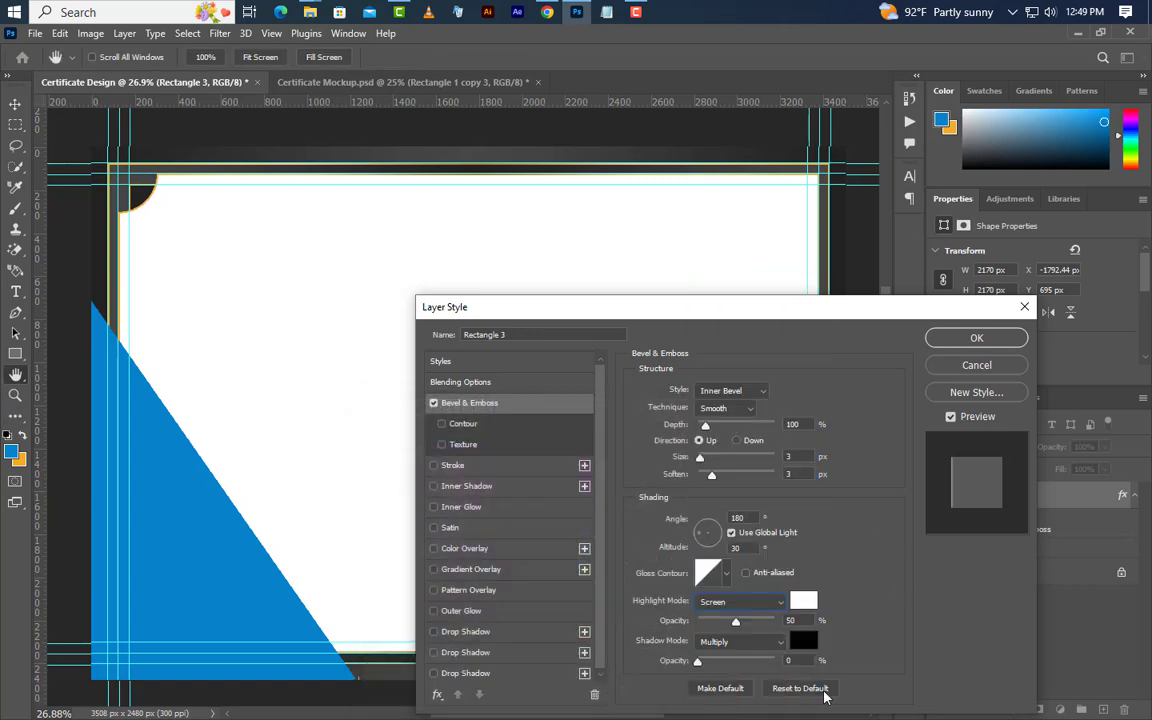
Add a white Inner Glow to Rectangle 3 in Screen mode with 10% opacity and 50 px size.
click(502, 507)
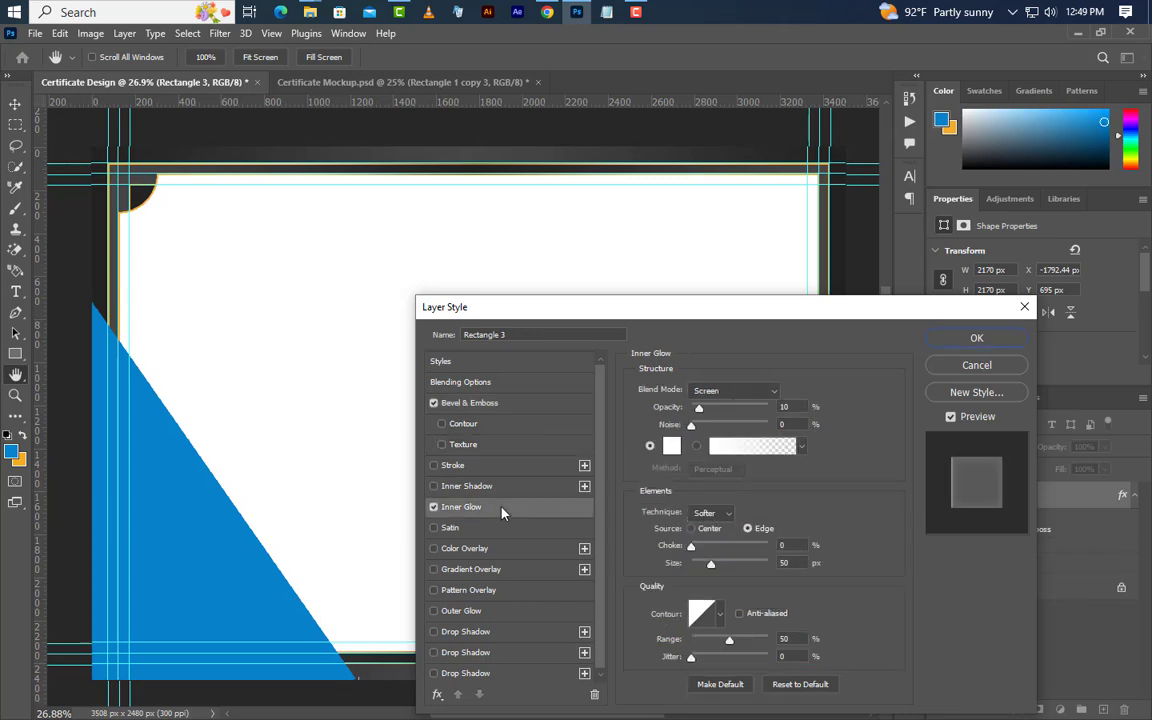
click(735, 394)
click(716, 418)
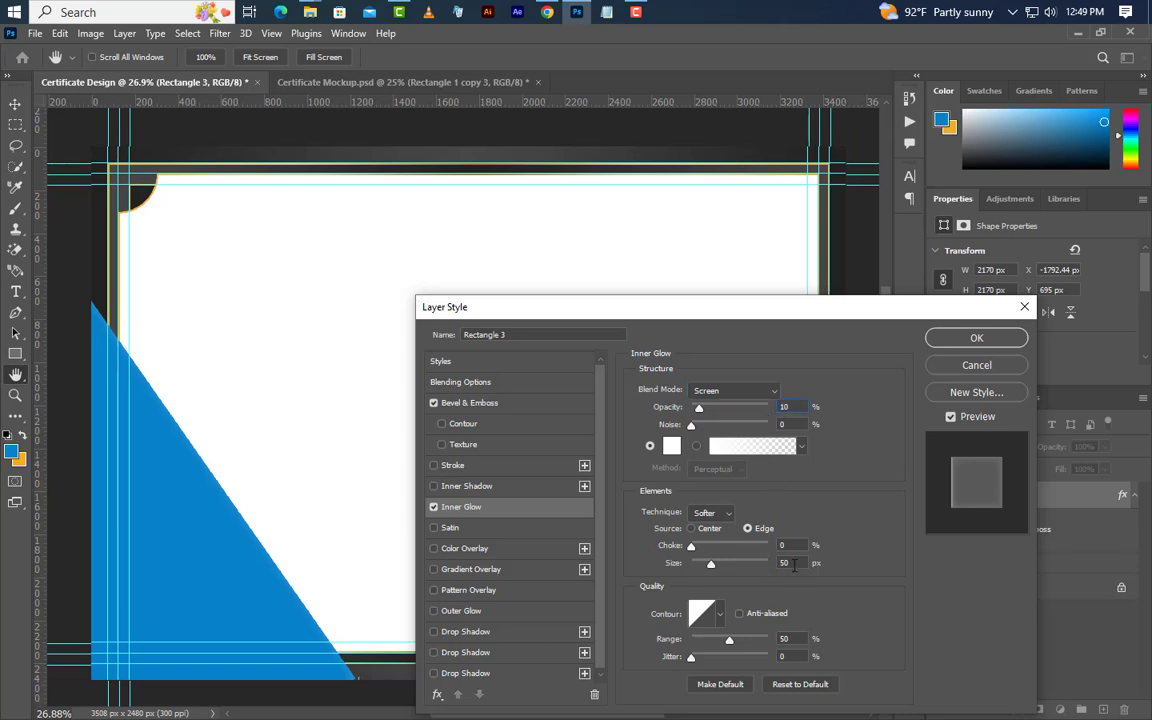
Add a gold Gradient Overlay to Rectangle 3 with stops e9cc8e at 0%, b07820 at 50% and ffba2e at 100%.
click(515, 570)
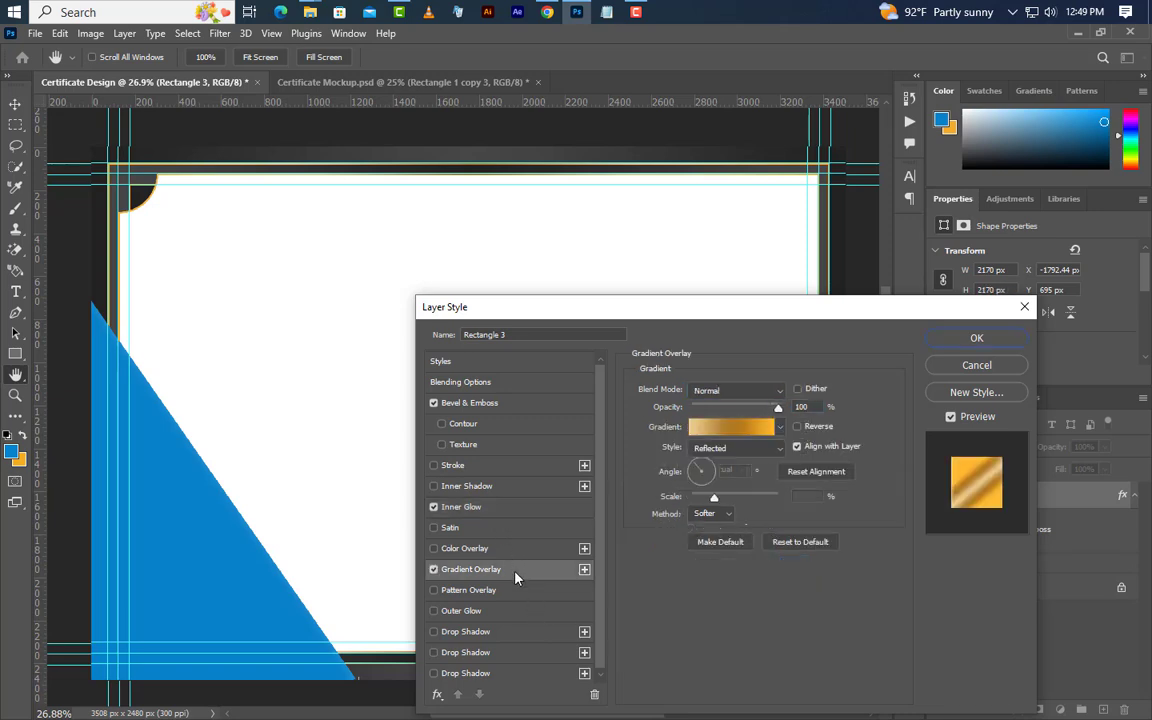
click(735, 428)
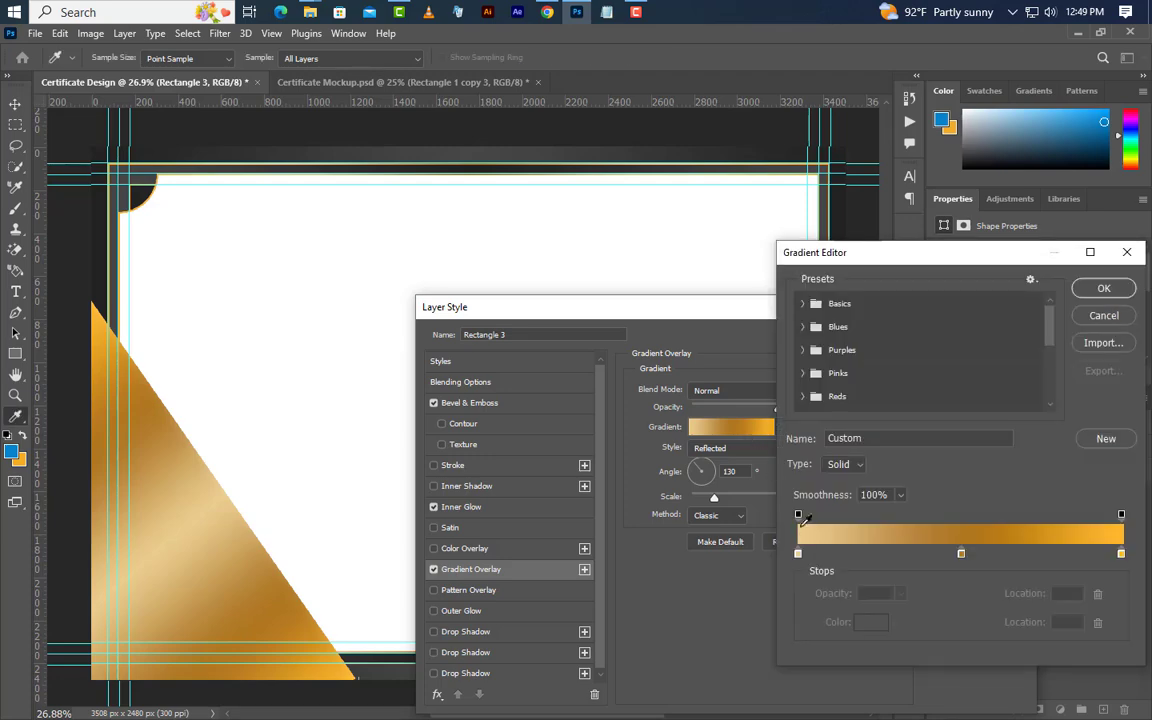
double_click(798, 555)
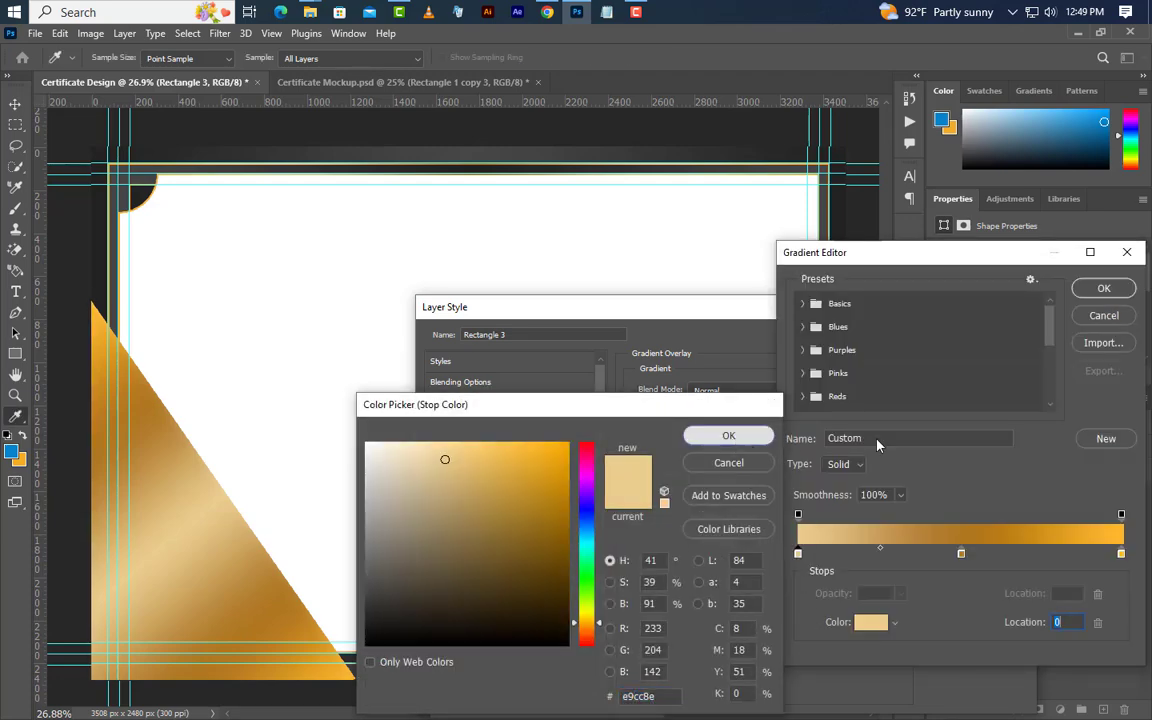
click(728, 436)
click(961, 555)
double_click(961, 555)
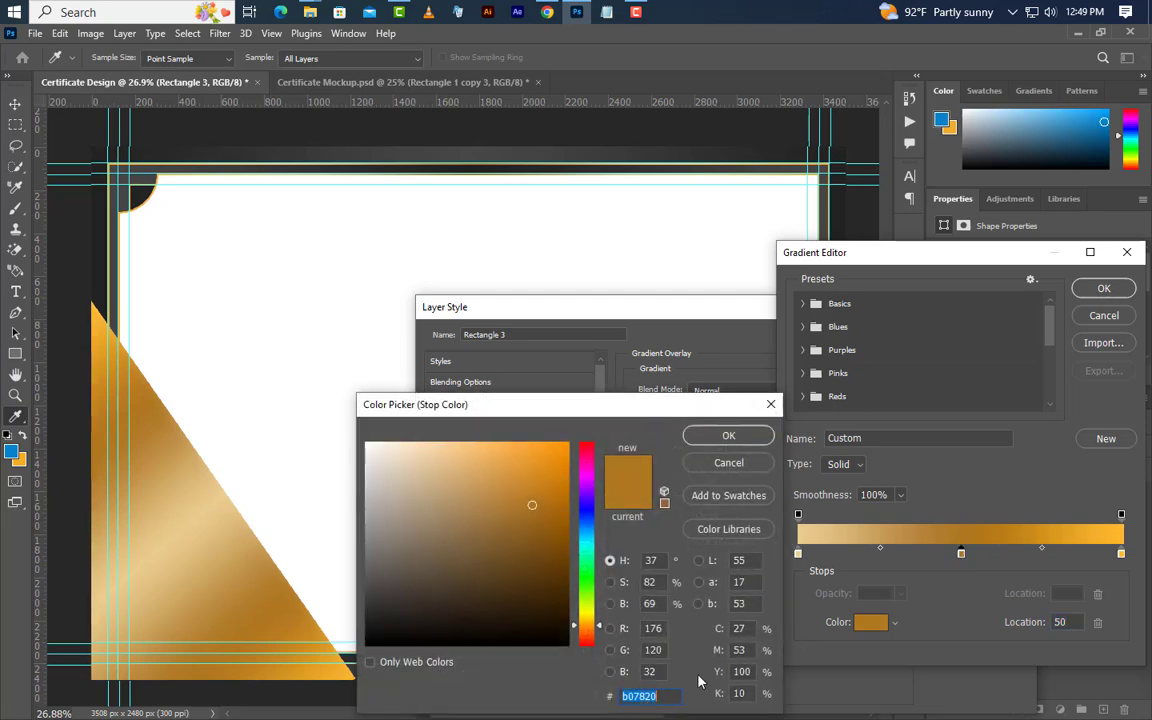
click(752, 442)
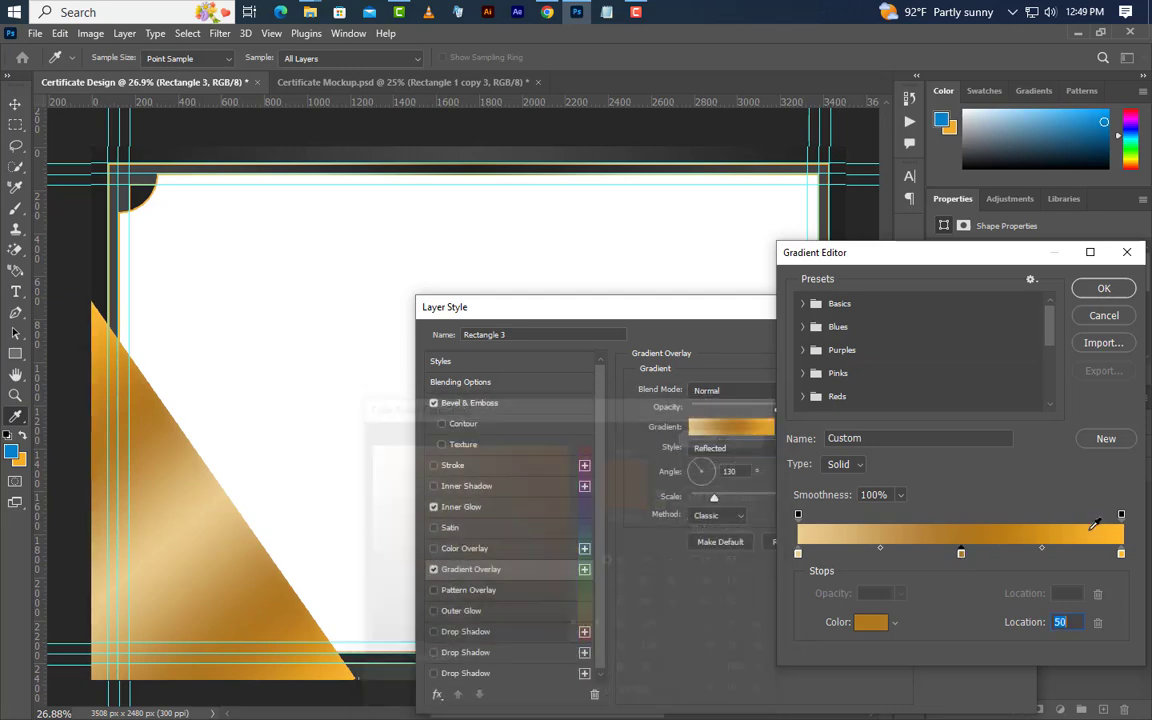
double_click(1121, 553)
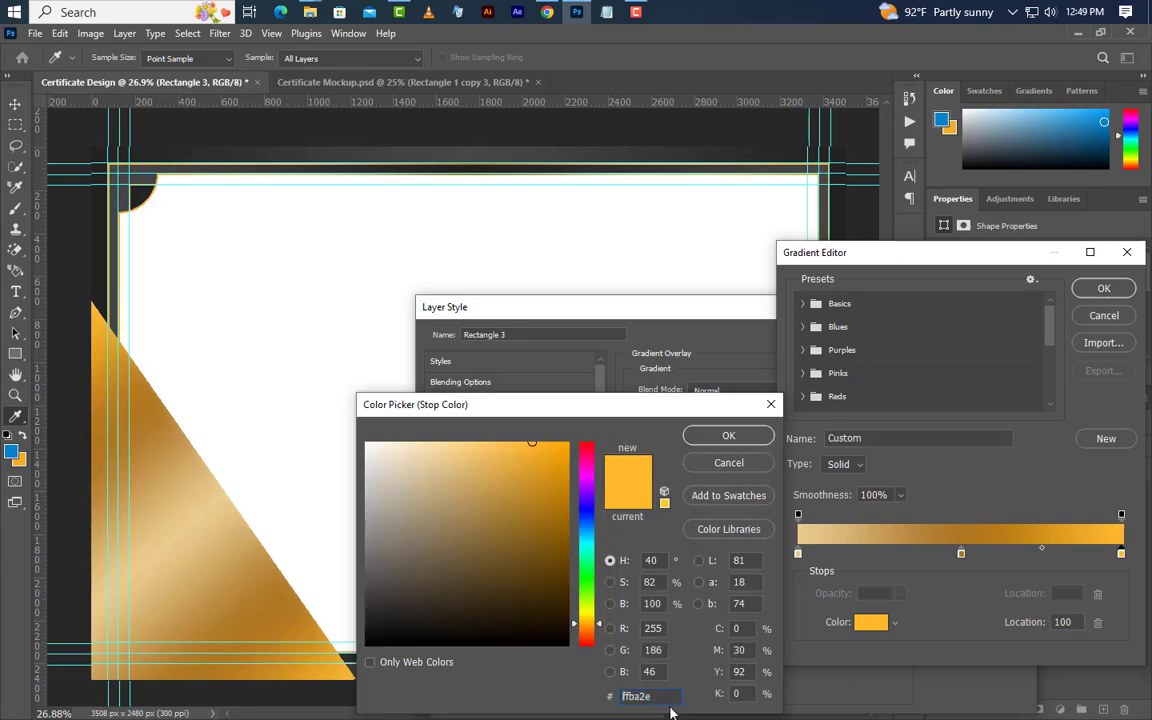
click(729, 436)
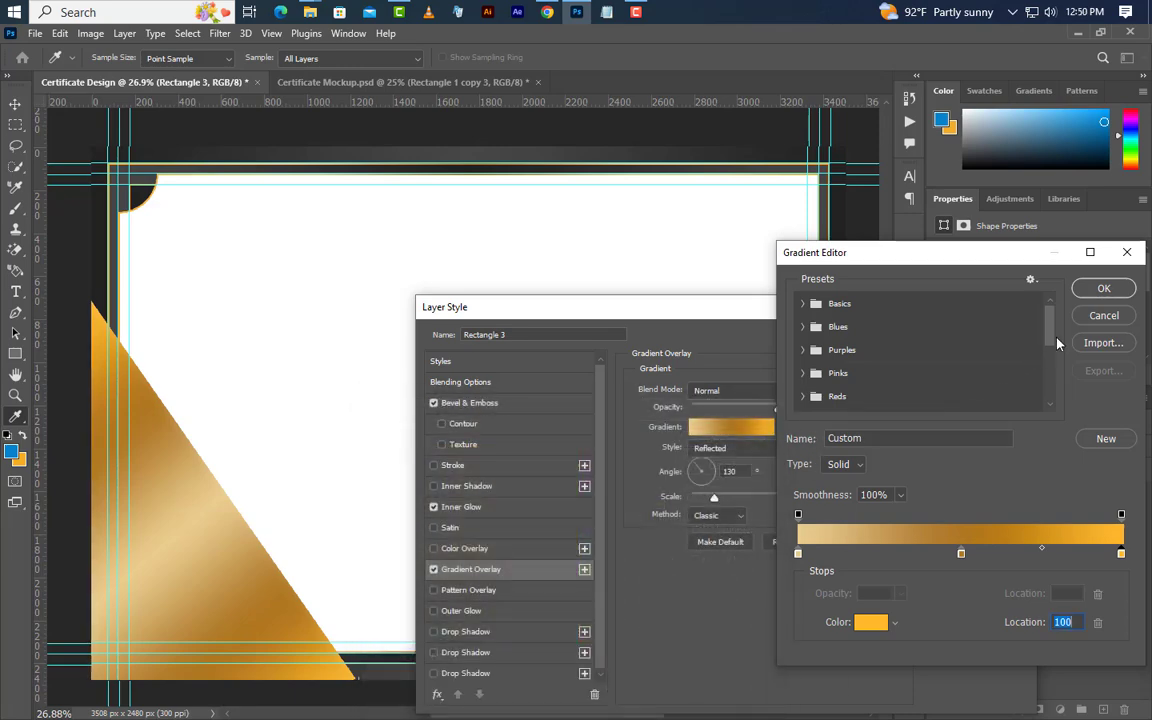
click(1100, 290)
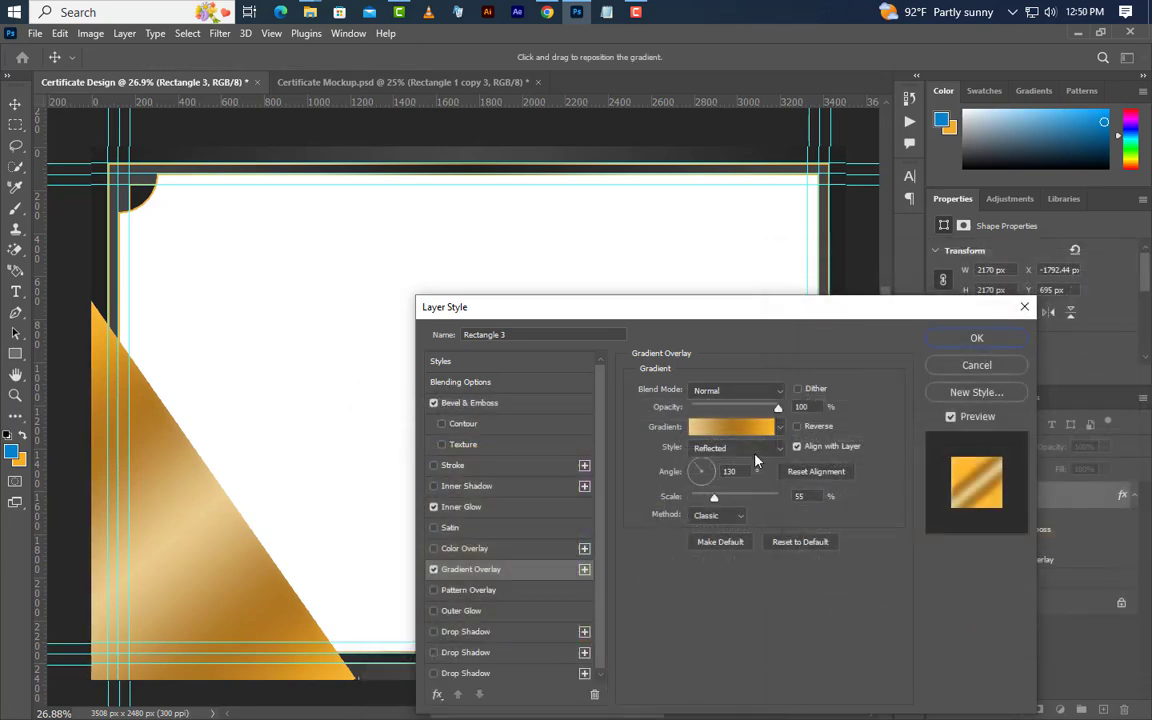
Use the Reflected style with a 130° angle and 55% scale for the gradient overlay.
click(745, 448)
click(734, 505)
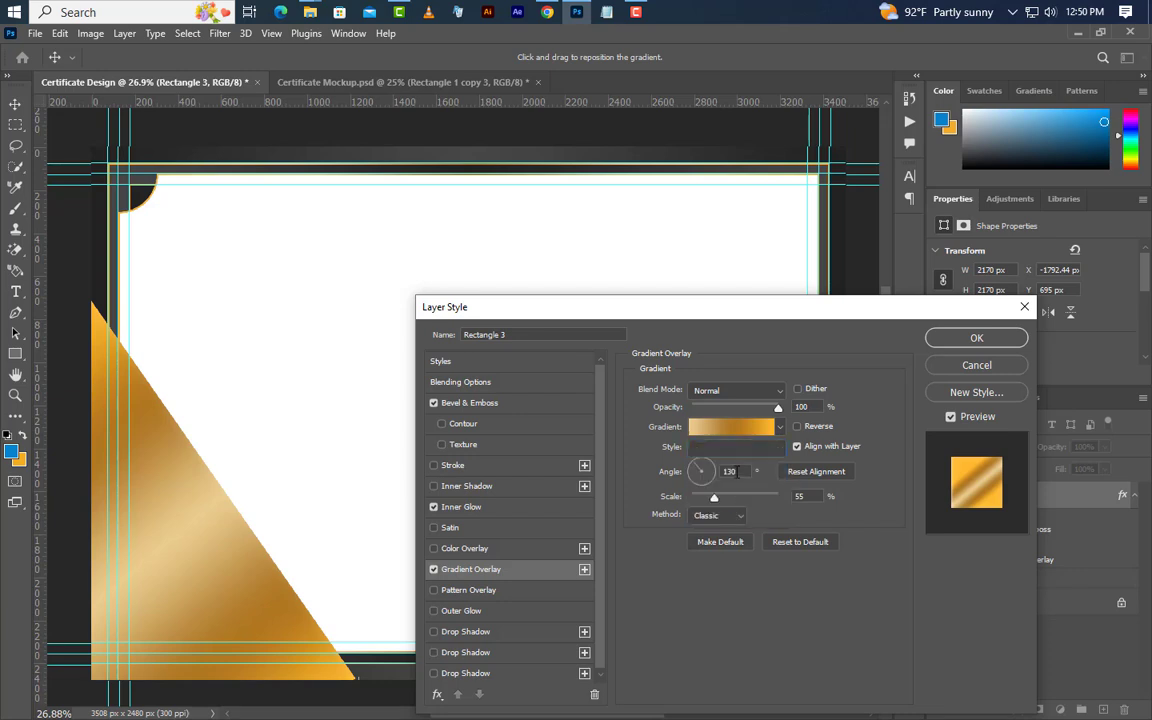
click(735, 472)
Add a black Drop Shadow with 40% opacity, -145° angle, 10 px distance and 20 px size, and apply the layer style.
click(505, 632)
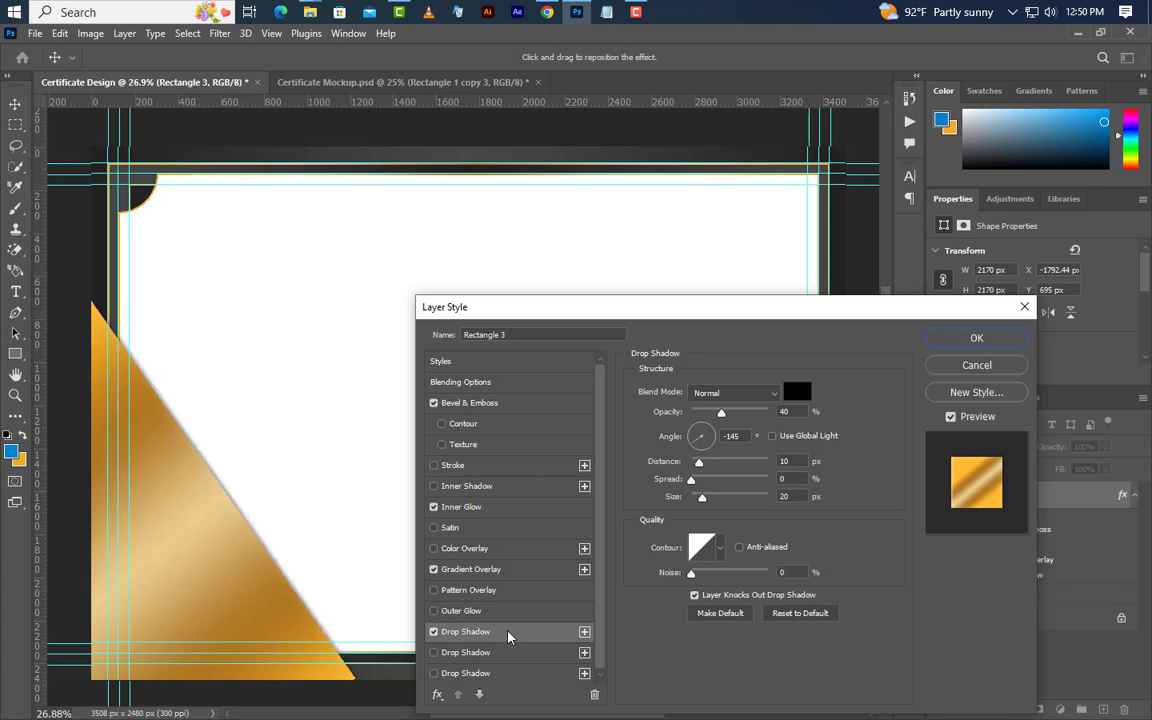
drag(789, 412, 709, 436)
drag(800, 461, 745, 498)
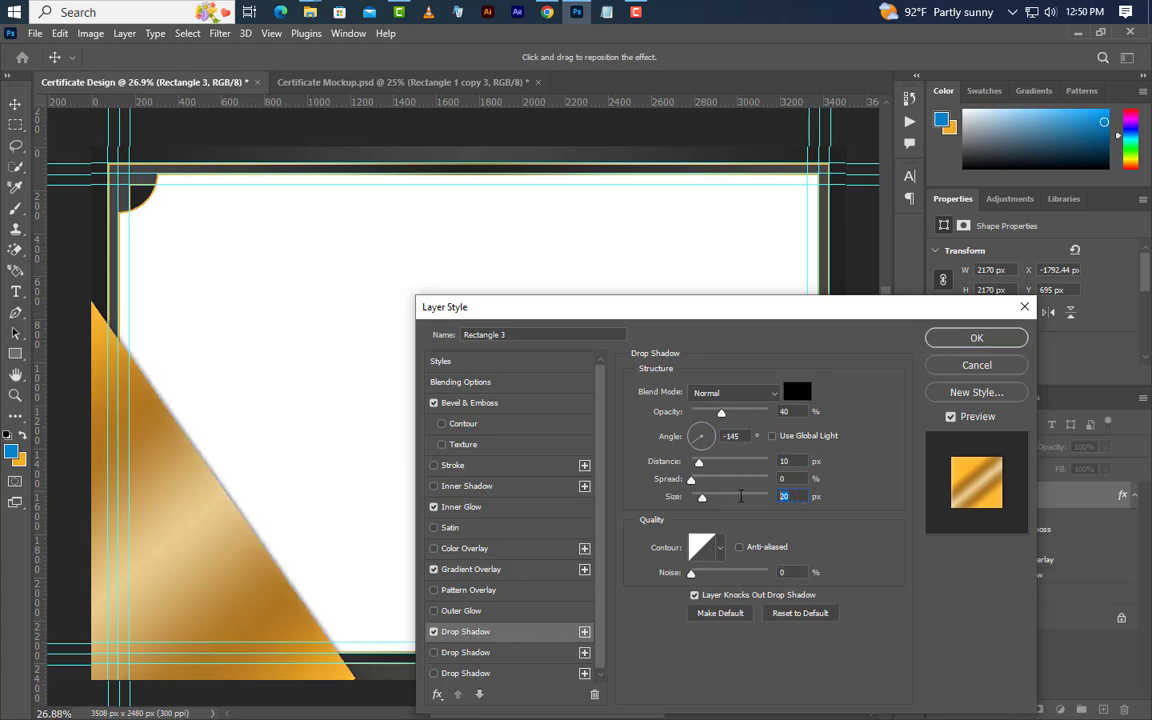
click(1006, 337)
Duplicate the Rectangle 3 layer as Rectangle 3 copy and collapse the effects lists of both layers.
click(14, 105)
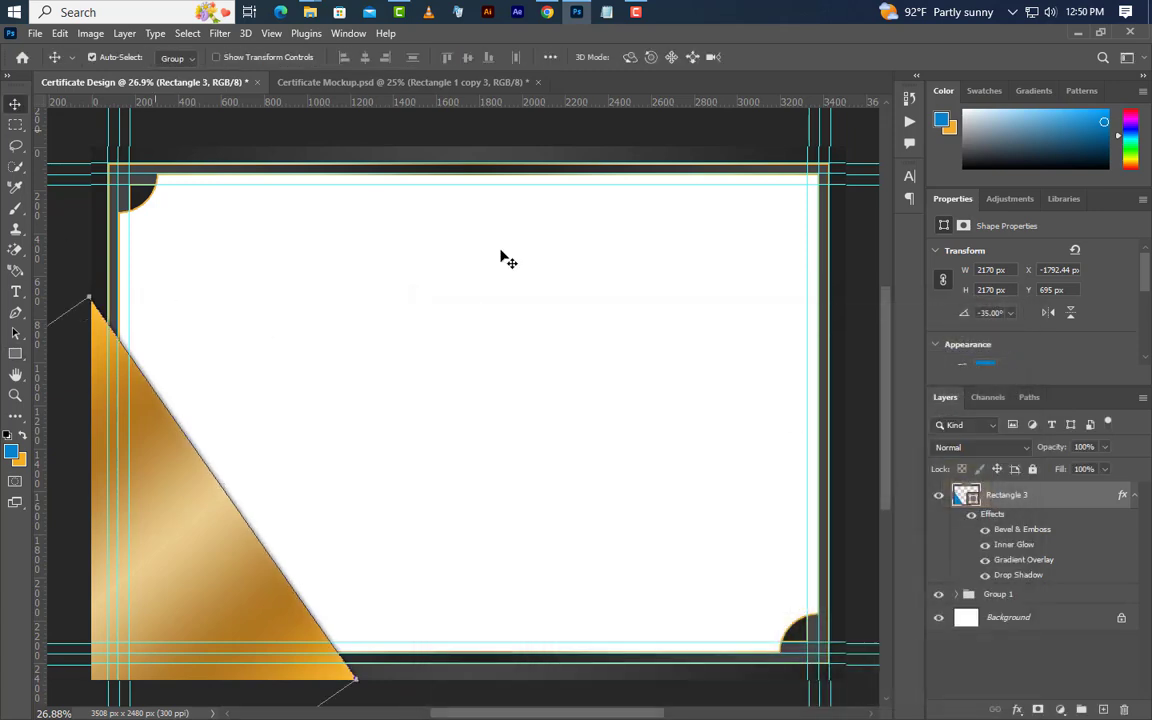
right_click(1057, 500)
click(992, 141)
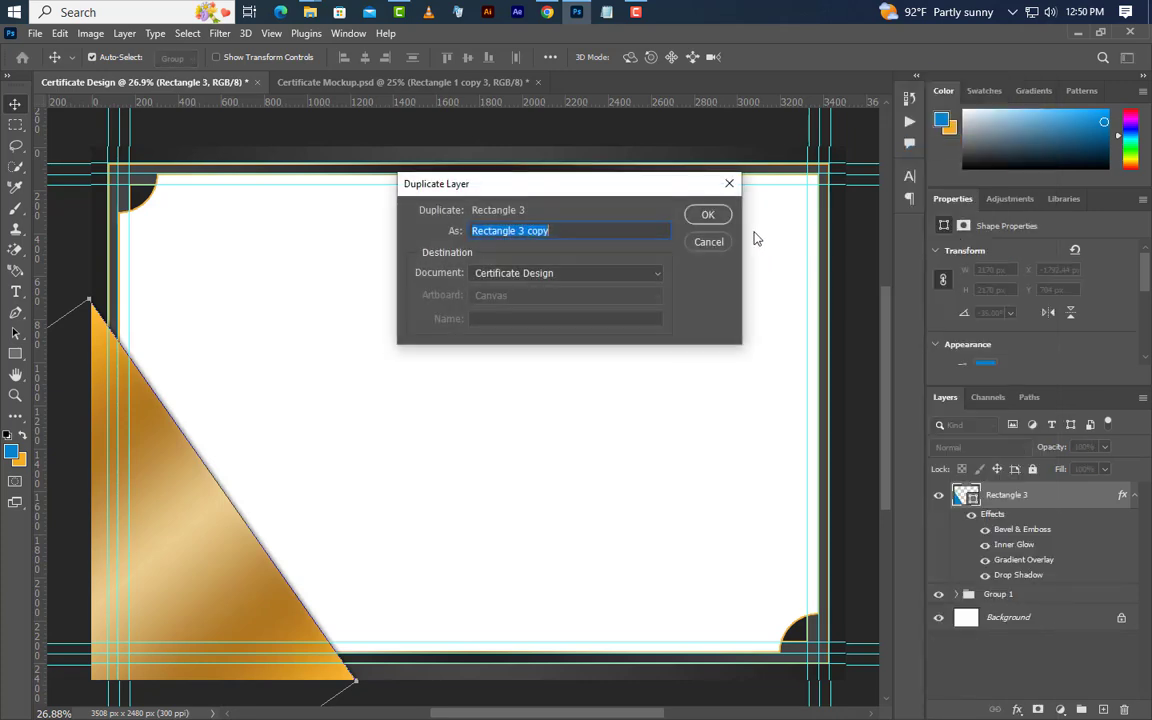
click(707, 214)
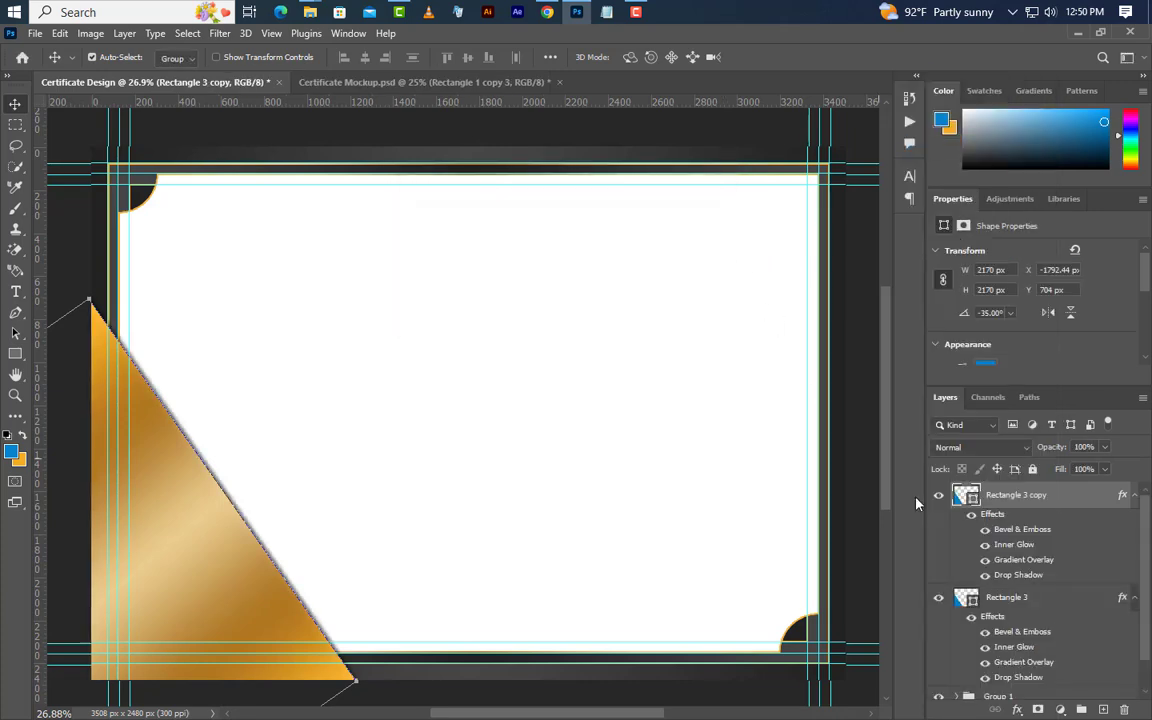
click(1134, 496)
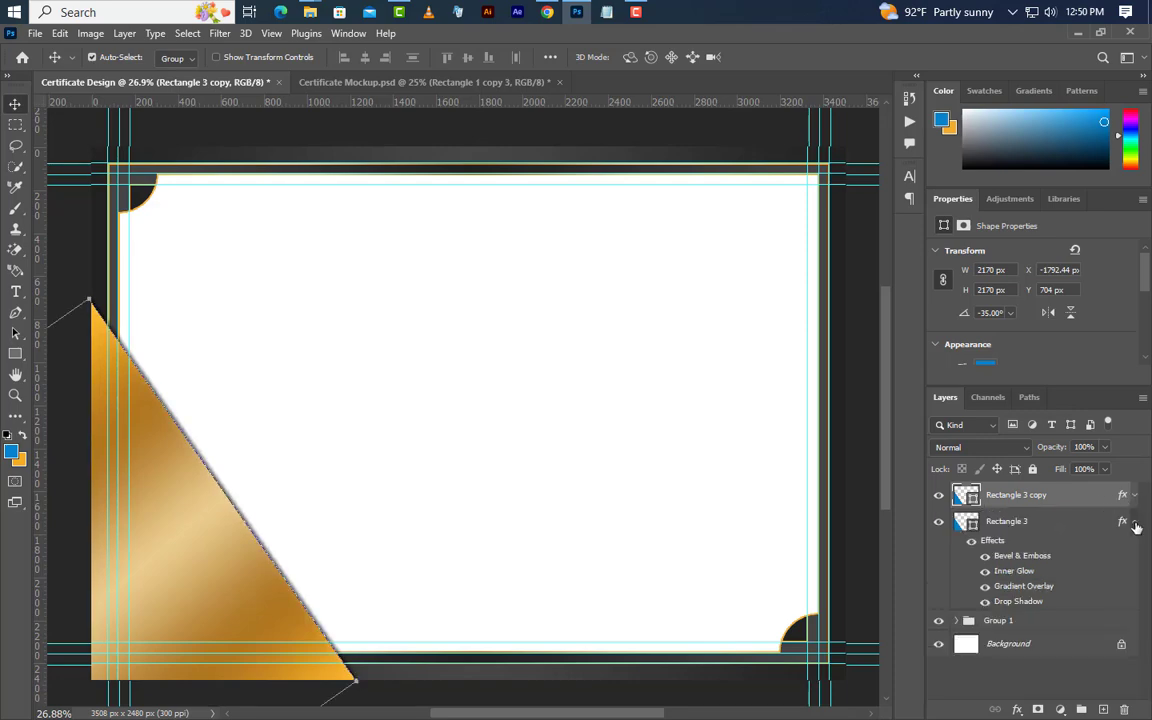
click(1135, 522)
Rotate the Rectangle 3 copy by -5° and move it toward the lower-left corner so a strip of the original stays exposed.
click(60, 33)
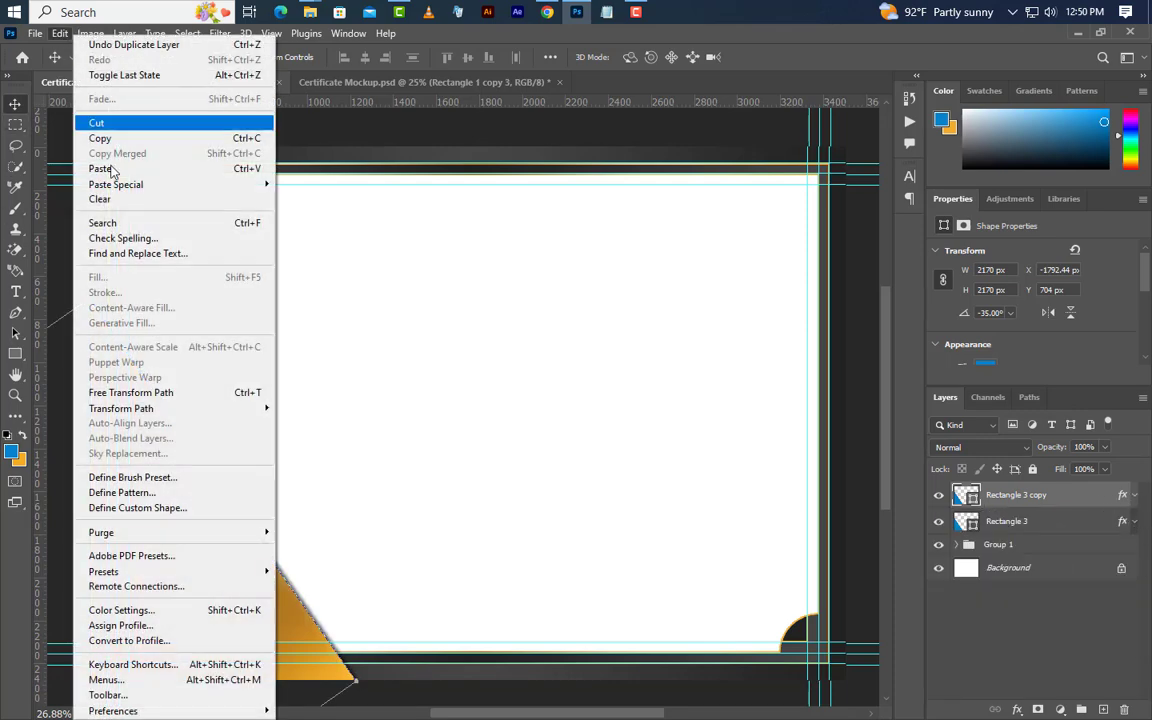
click(140, 393)
drag(465, 396, 466, 377)
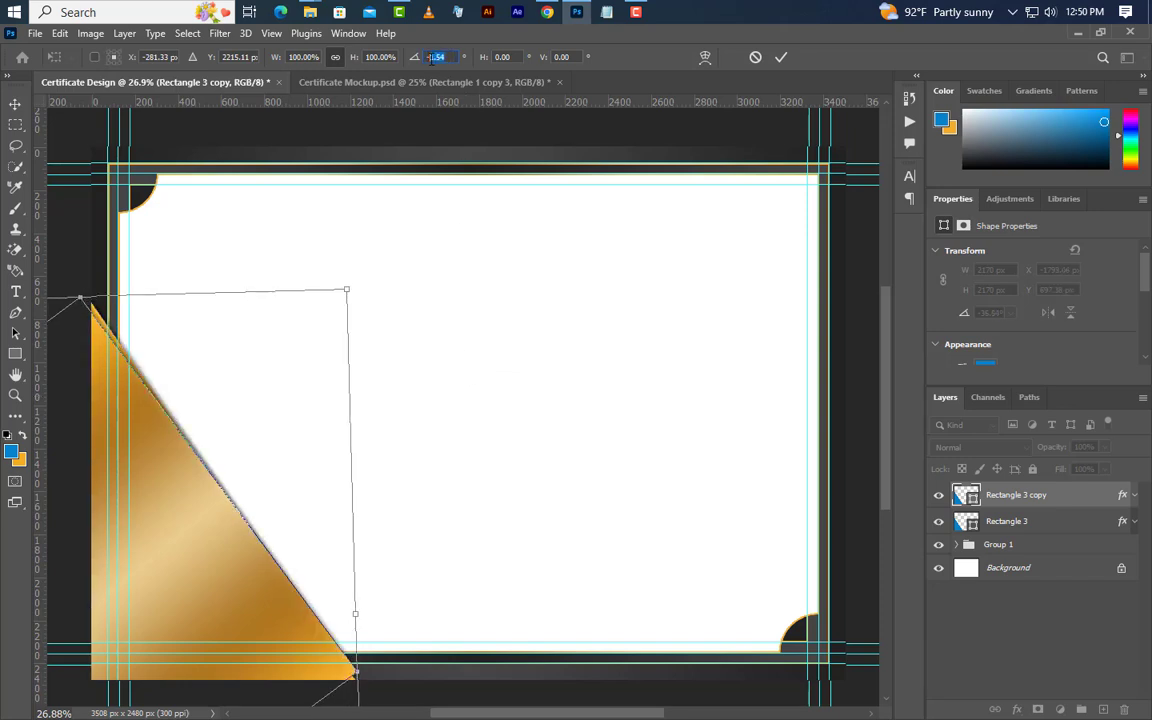
drag(545, 254, 247, 610)
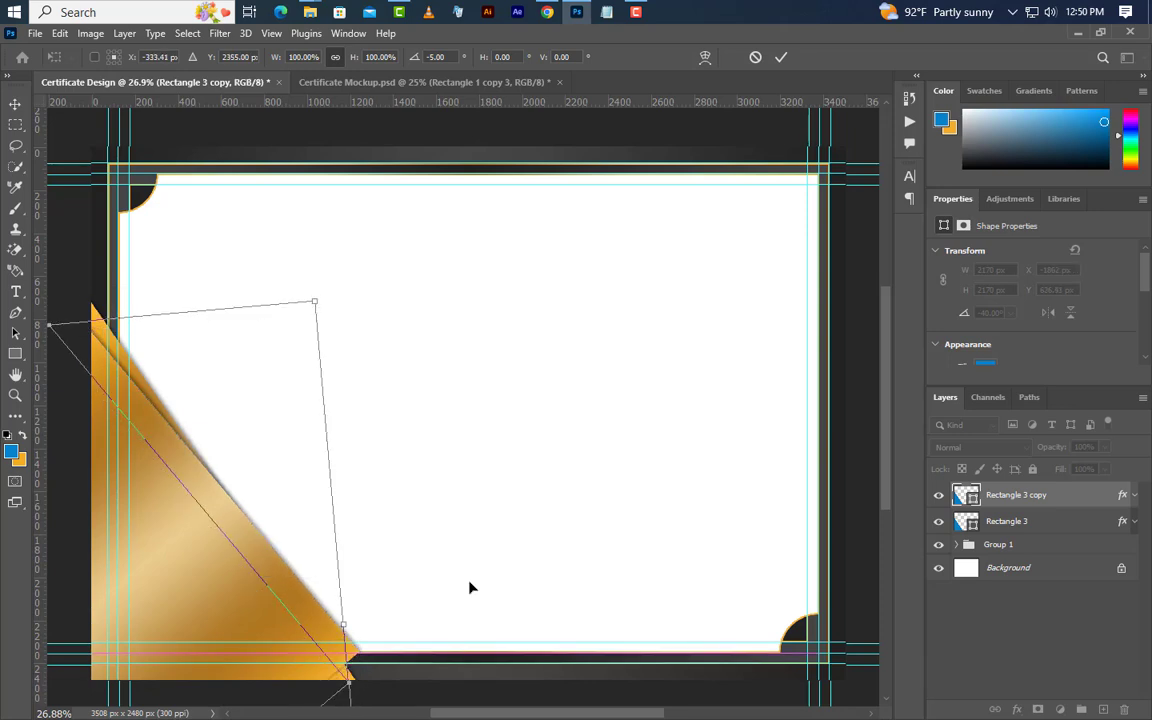
key(Up)
key(Right)
key(Right)
key(Right)
key(Right)
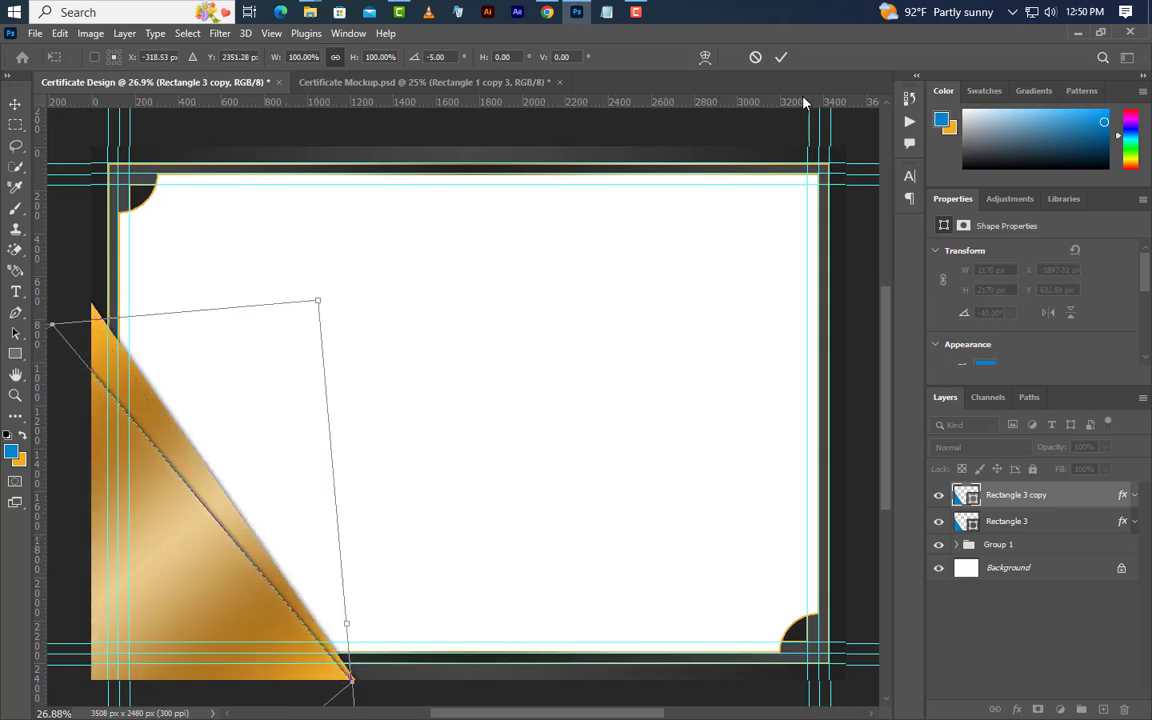
click(781, 57)
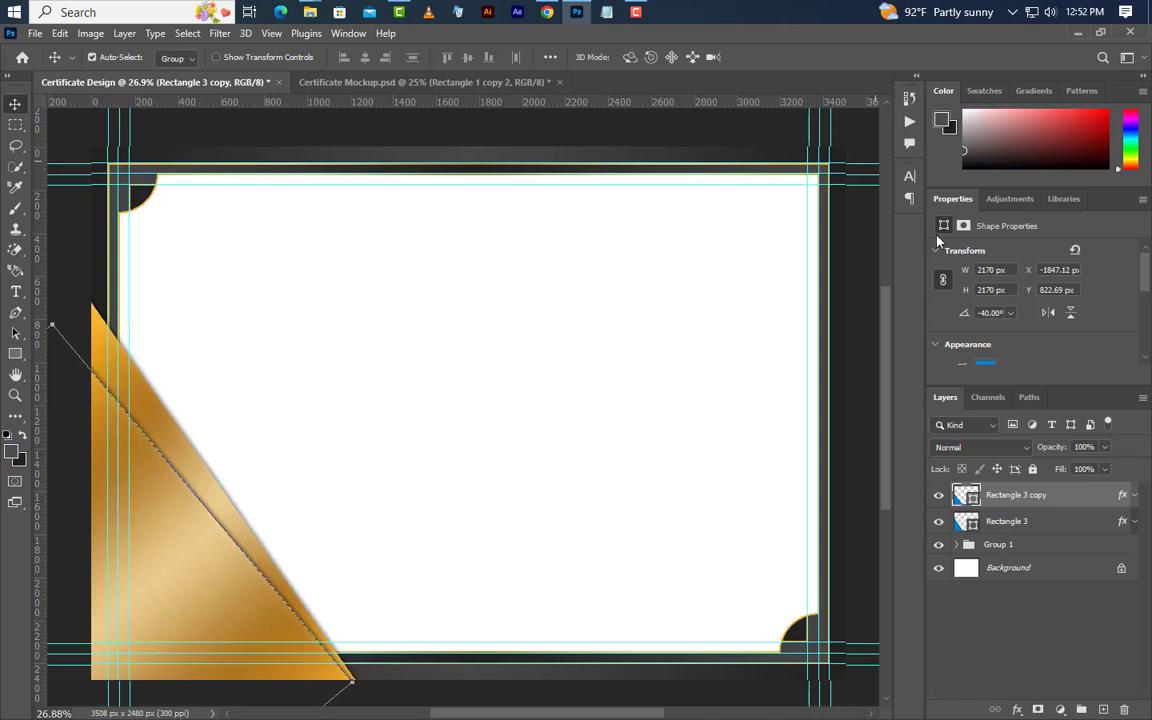
Set the first color stop of Rectangle 3 copy's gradient overlay to 4d4d4d and remove the middle stop.
click(1134, 495)
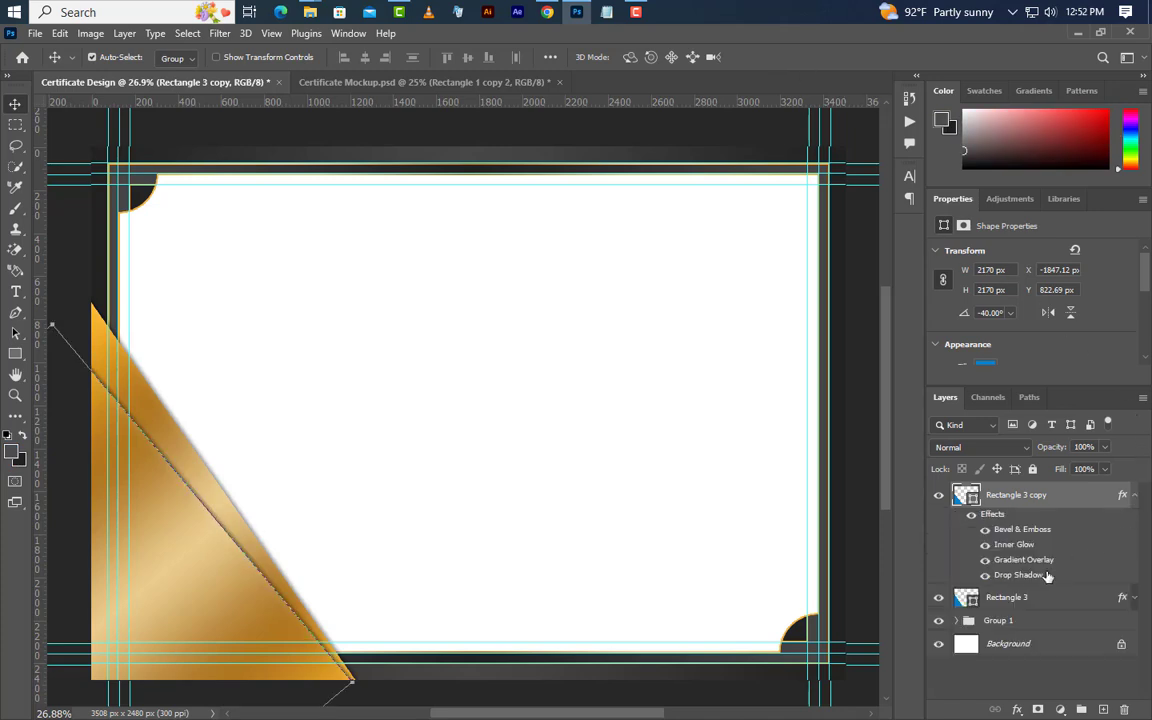
double_click(1023, 560)
click(730, 427)
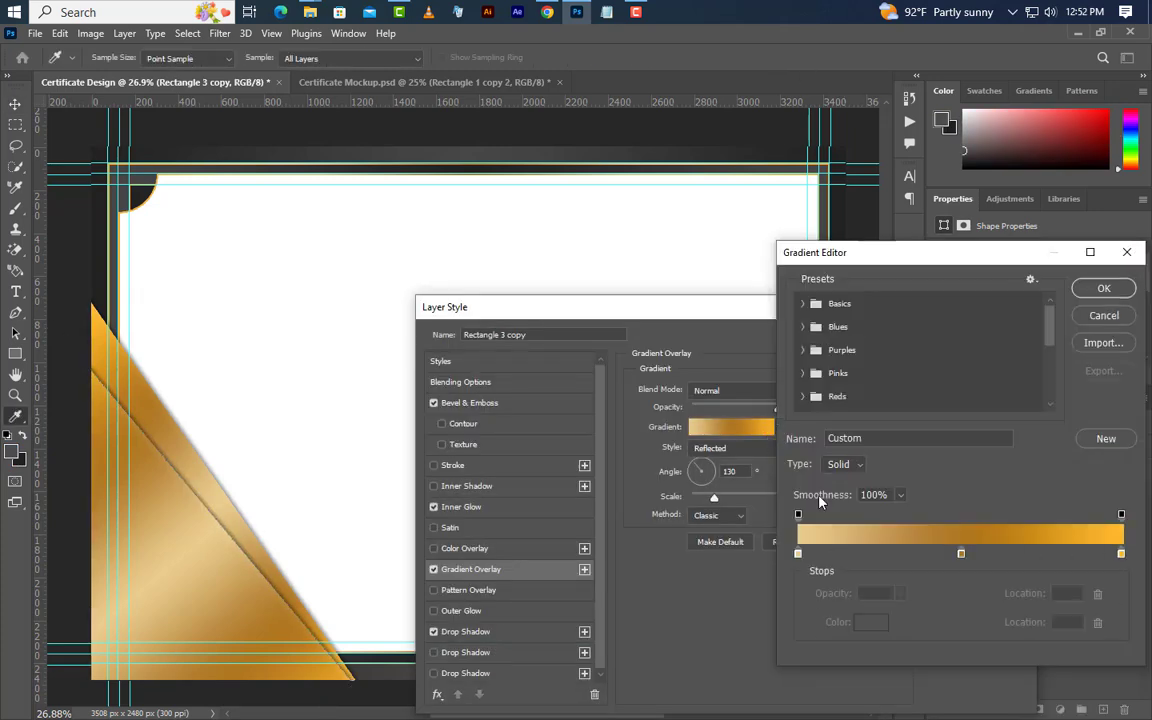
double_click(798, 553)
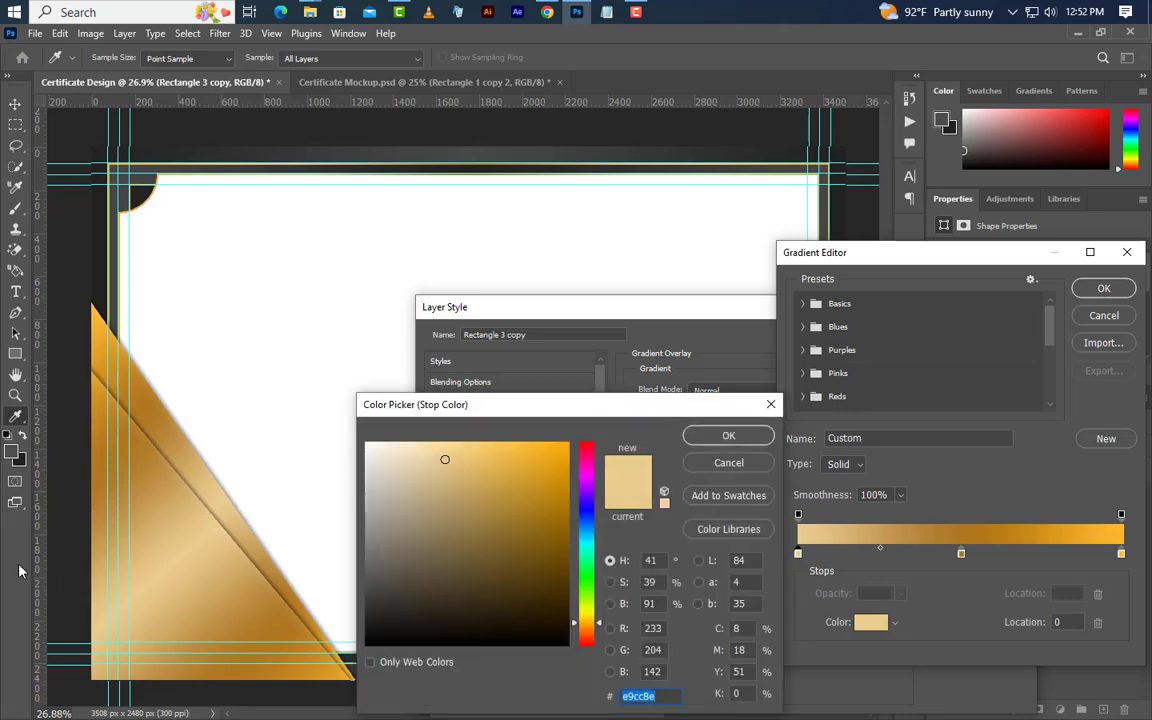
click(591, 569)
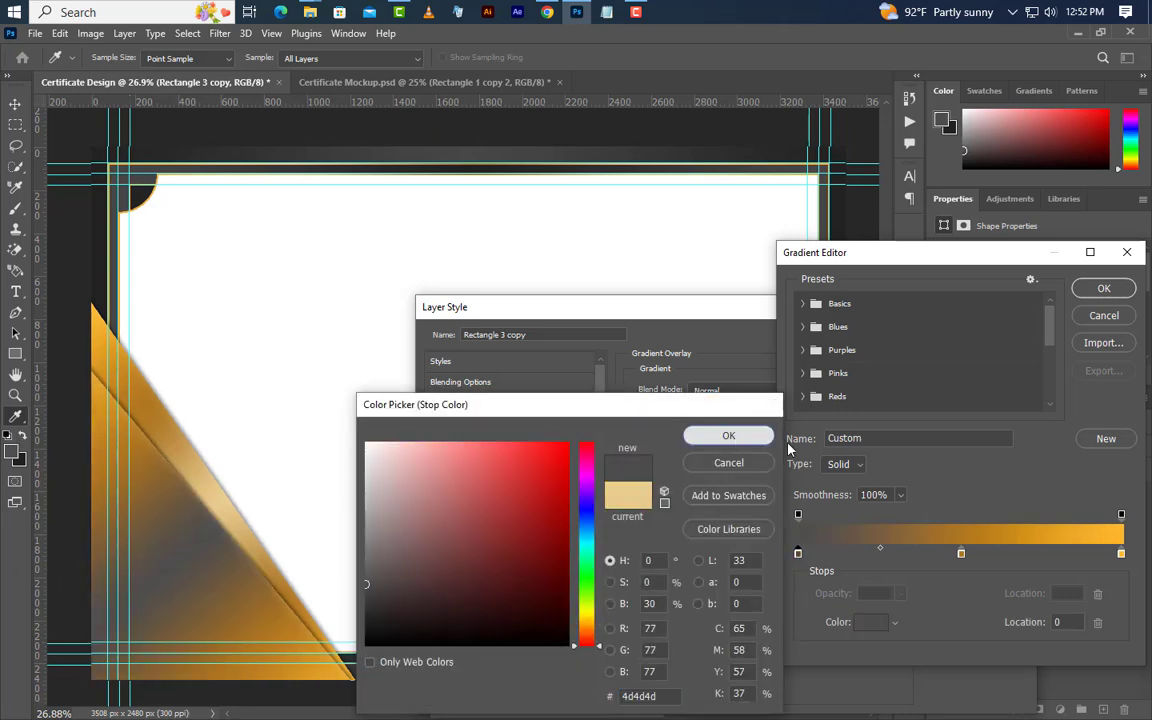
click(729, 464)
click(961, 553)
drag(961, 553, 961, 615)
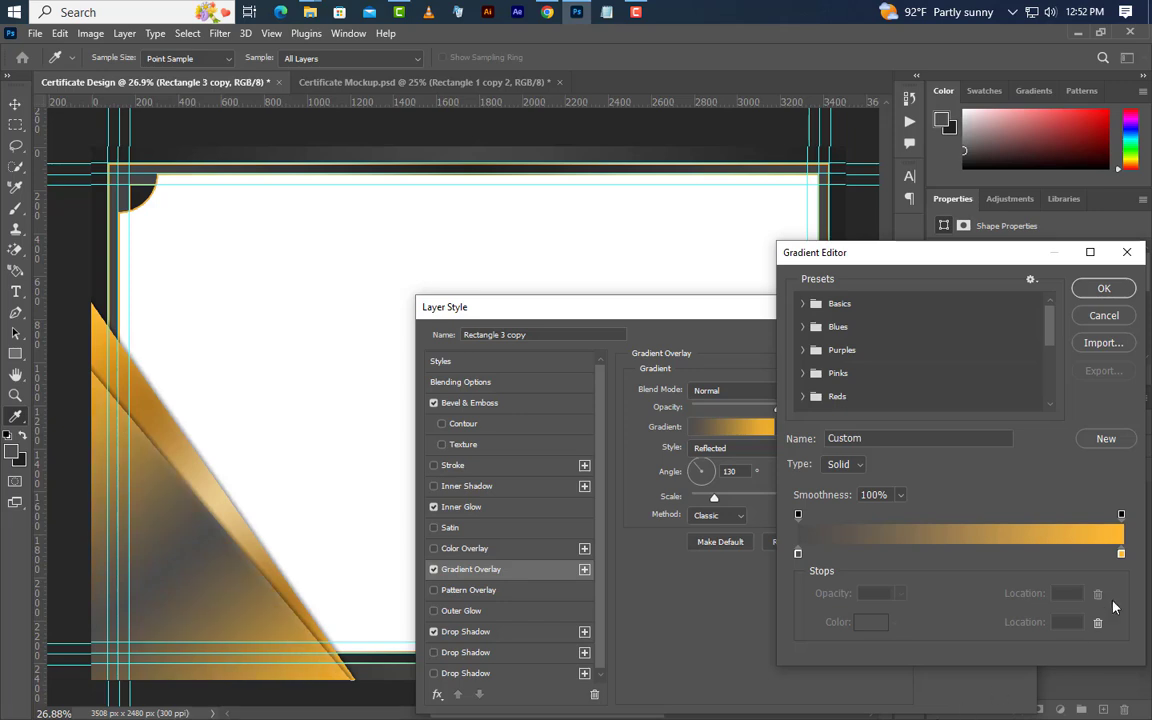
Set the end color stop of the overlay gradient to 212121 and accept the gradient.
double_click(1121, 553)
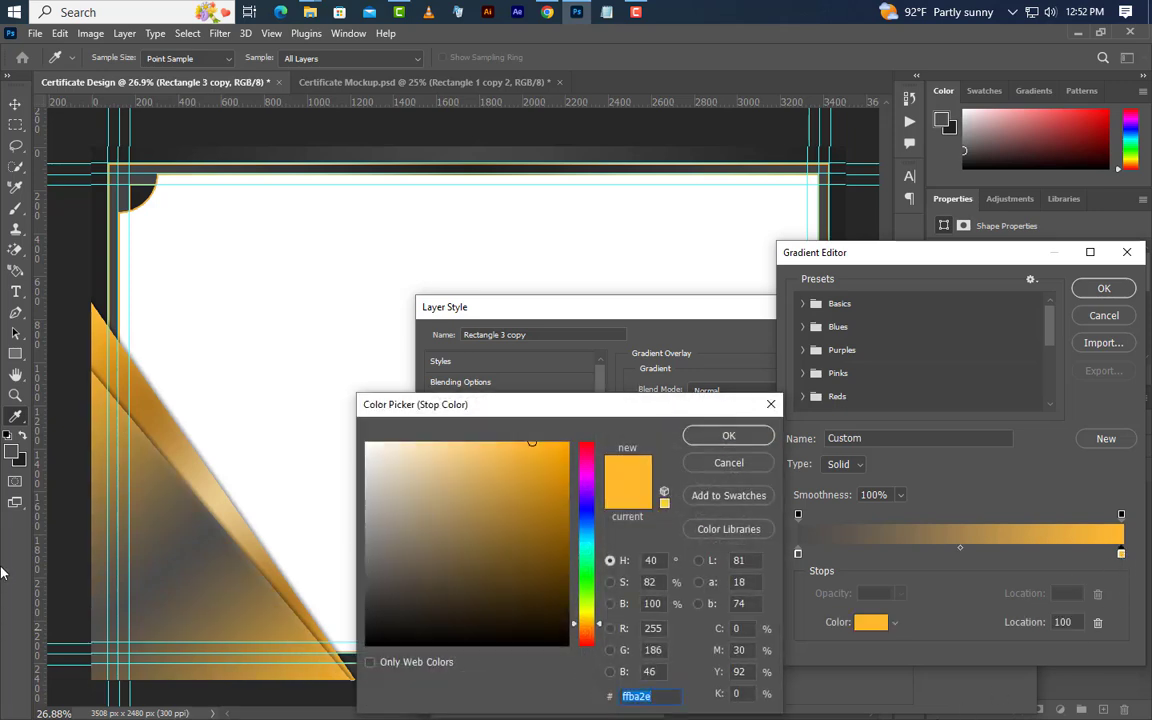
text(212121)
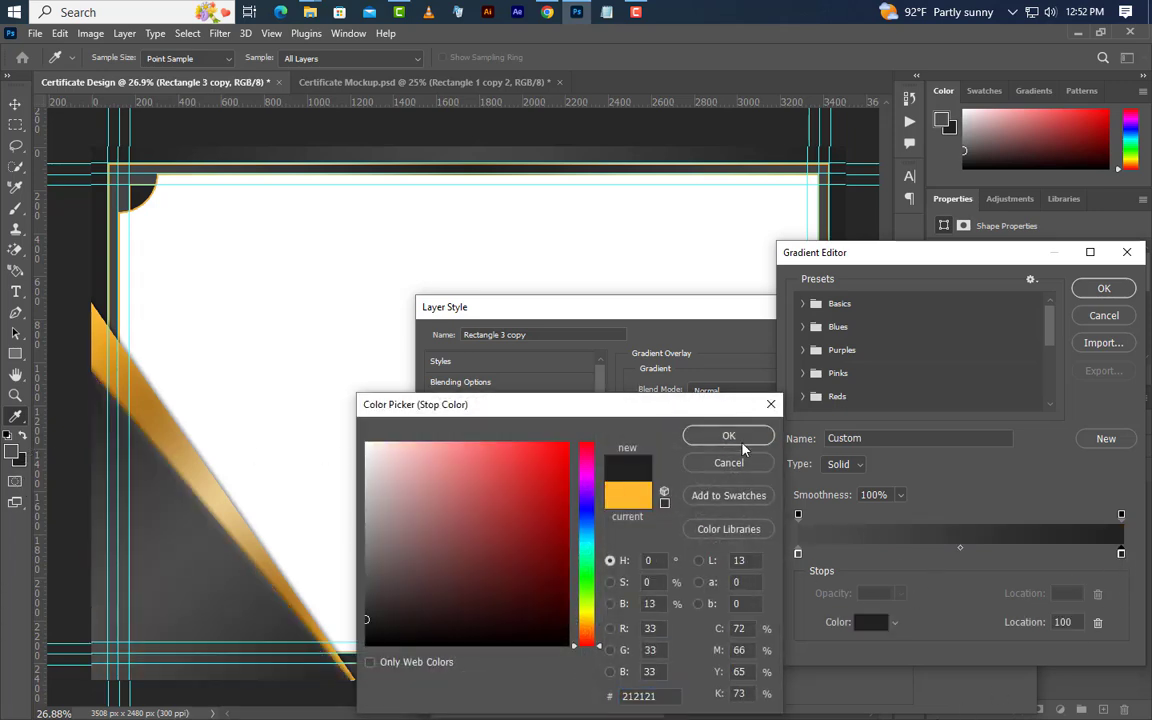
click(740, 440)
click(1100, 289)
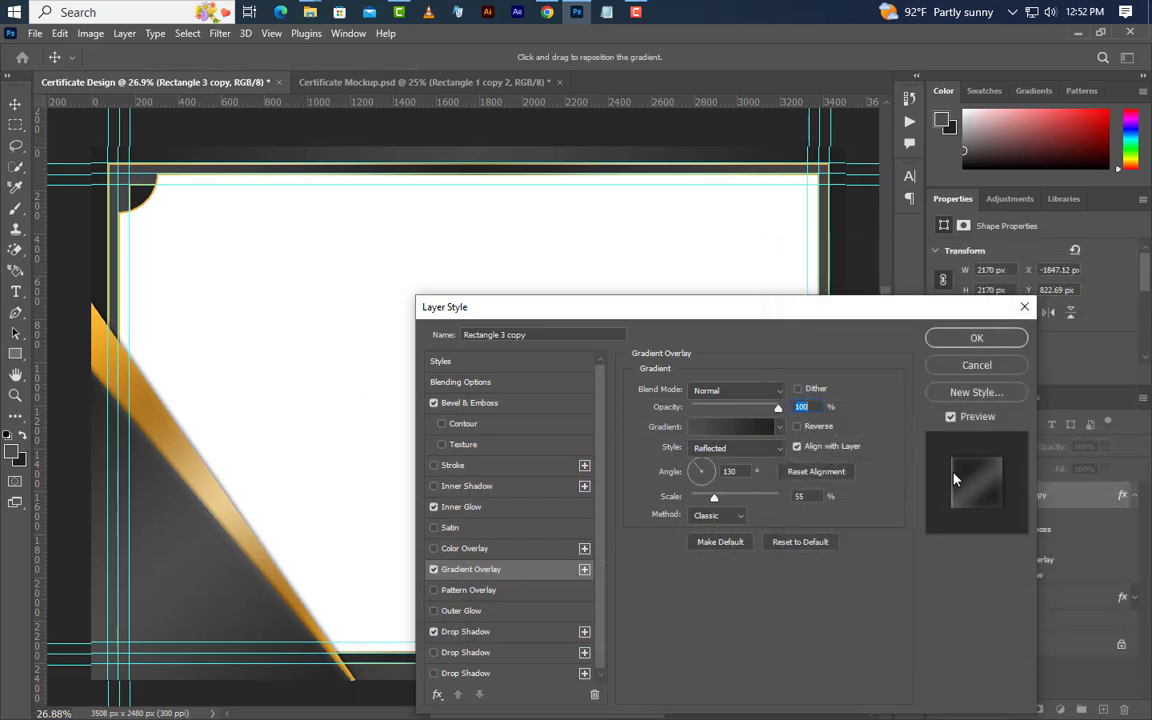
Reverse the gradient overlay, set its scale to 65%, and apply the layer style.
click(798, 427)
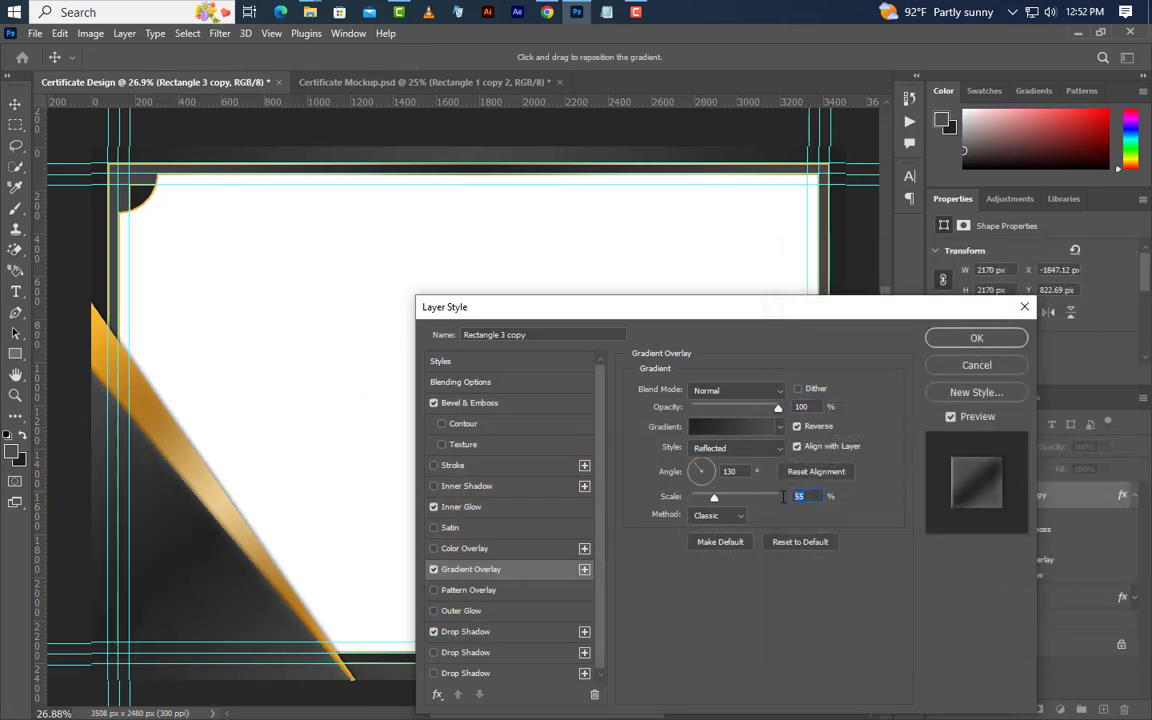
text(65)
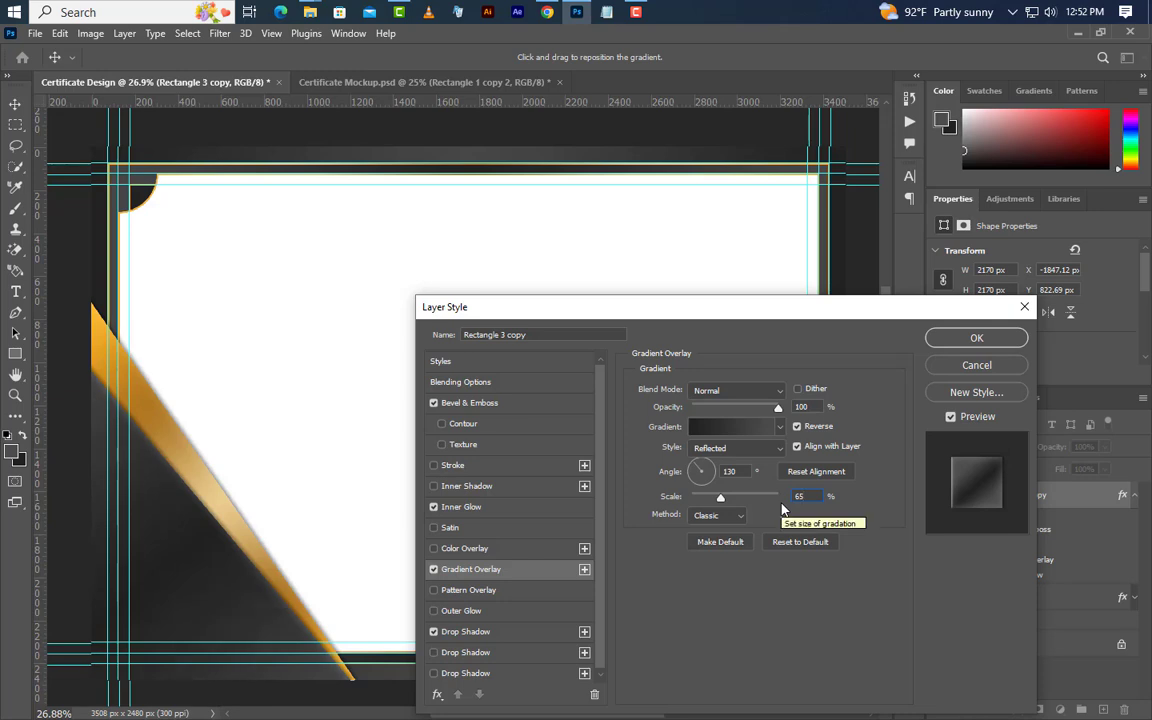
click(997, 340)
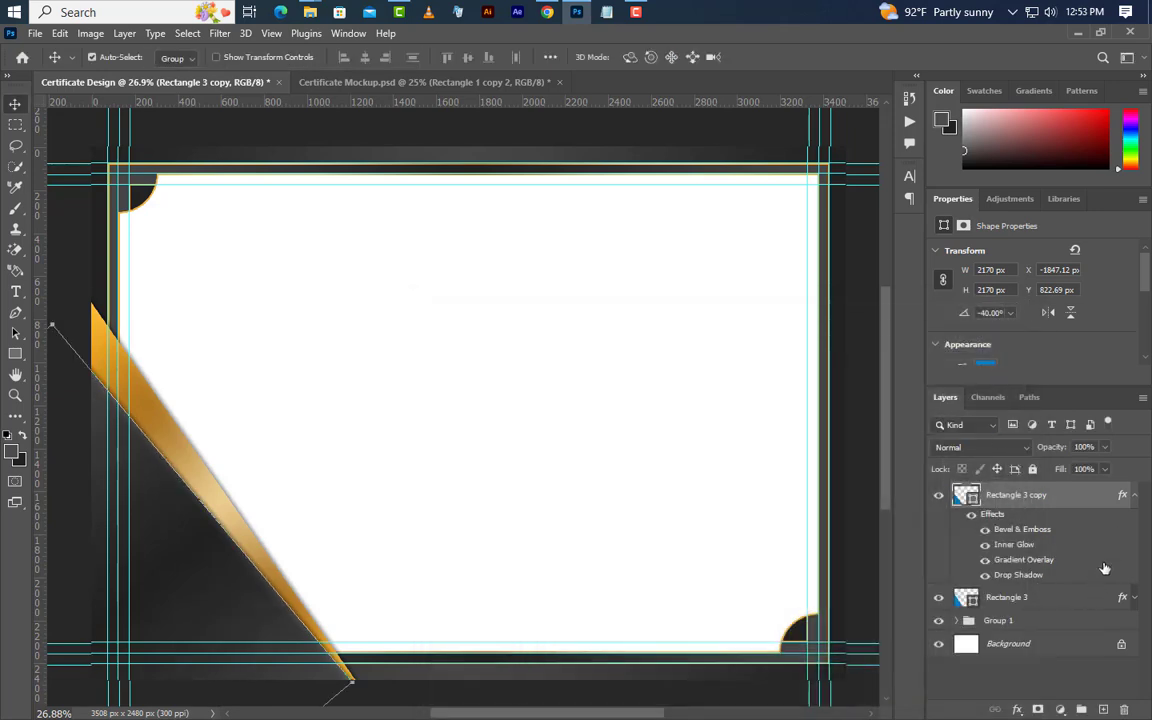
Duplicate the Rectangle 3 copy layer and collapse the effects list of the original.
right_click(1101, 503)
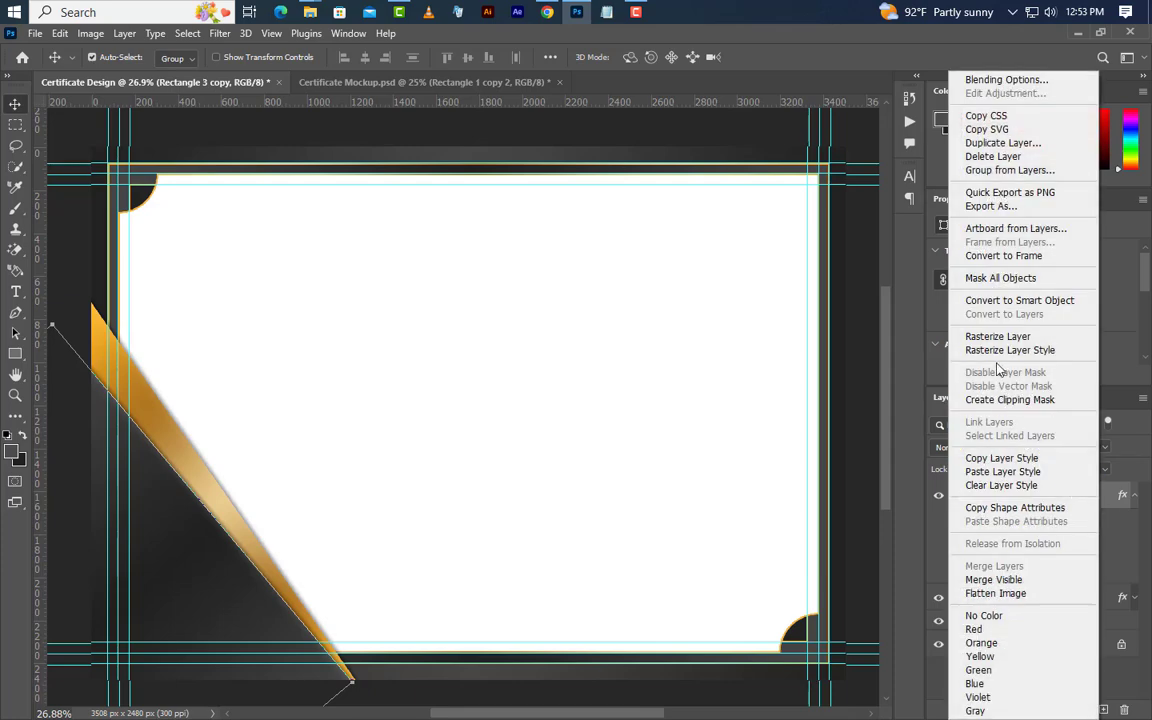
click(1000, 147)
click(708, 215)
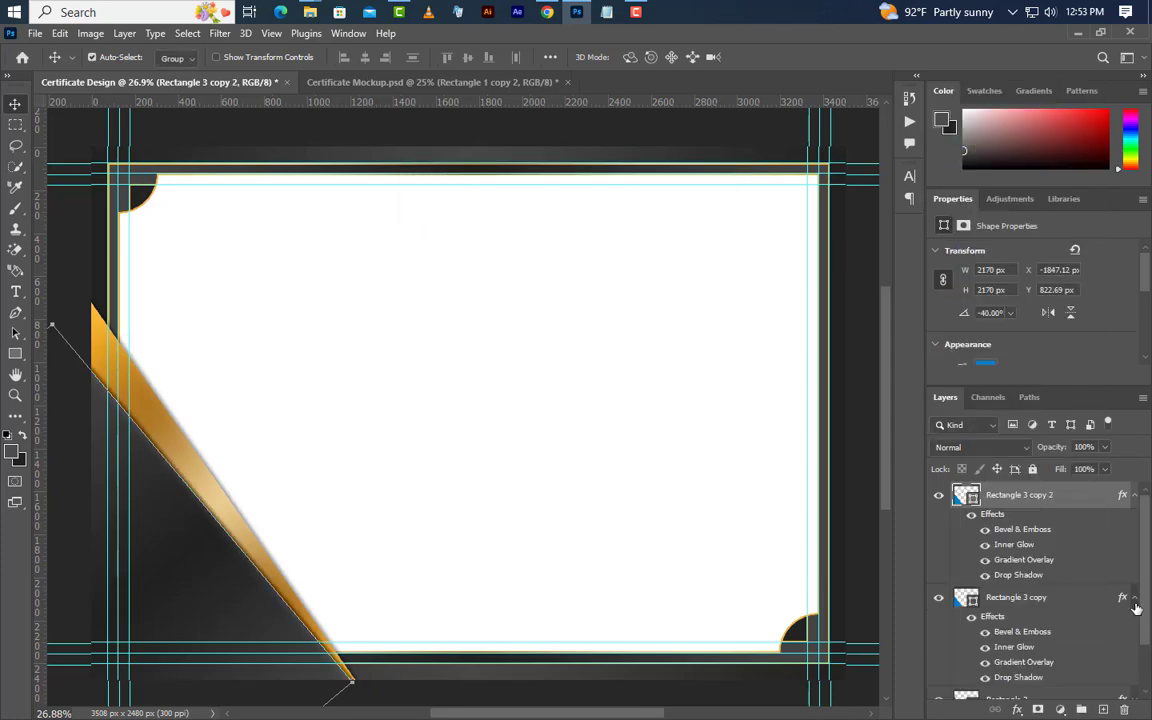
click(1135, 600)
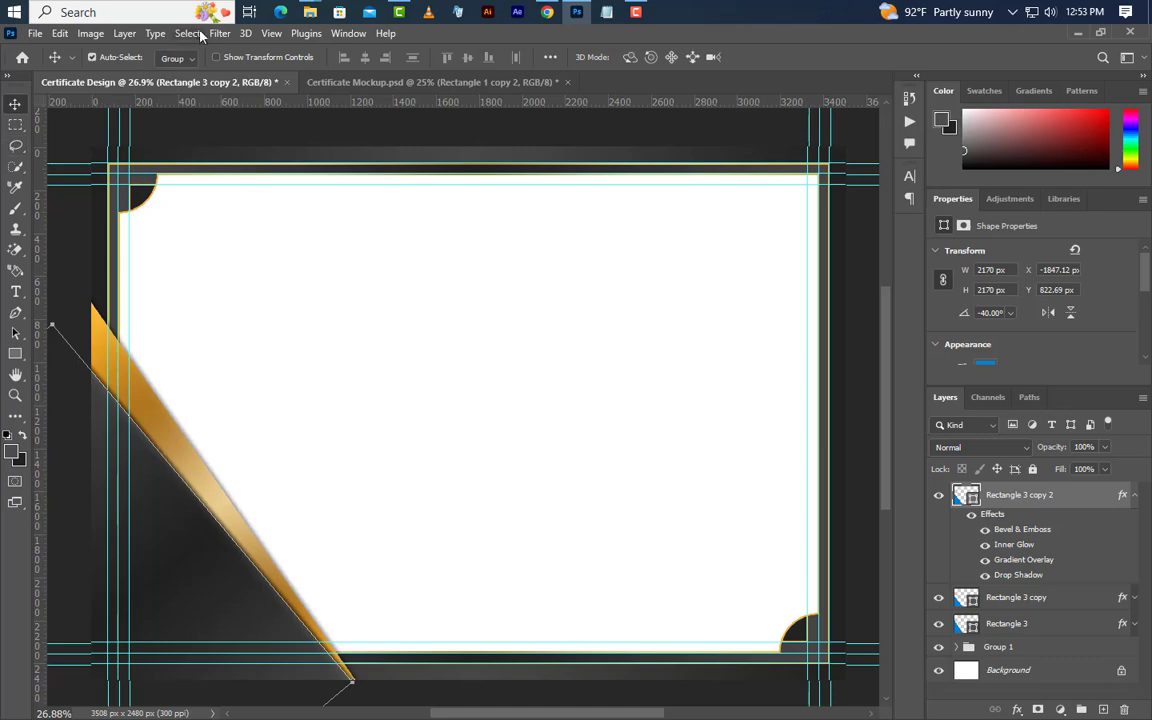
Rotate Rectangle 3 copy 2 by -5° and move it down and slightly left so a dark strip of the layer beneath stays exposed.
click(60, 33)
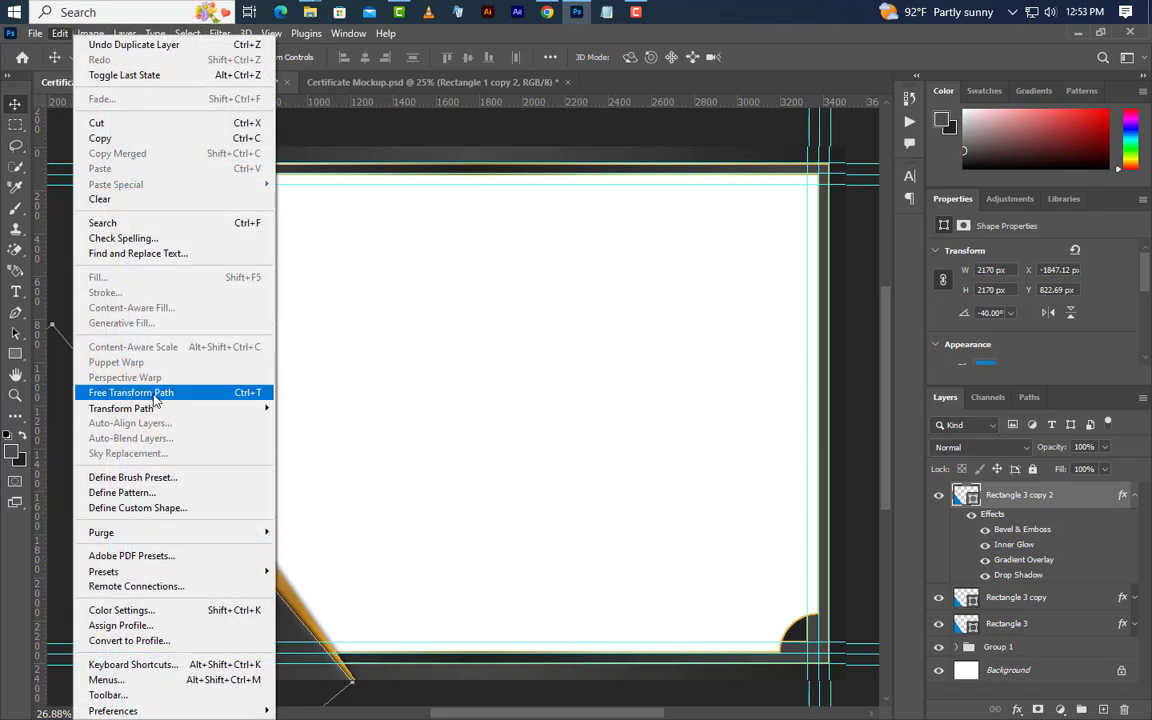
click(140, 392)
drag(437, 330, 430, 320)
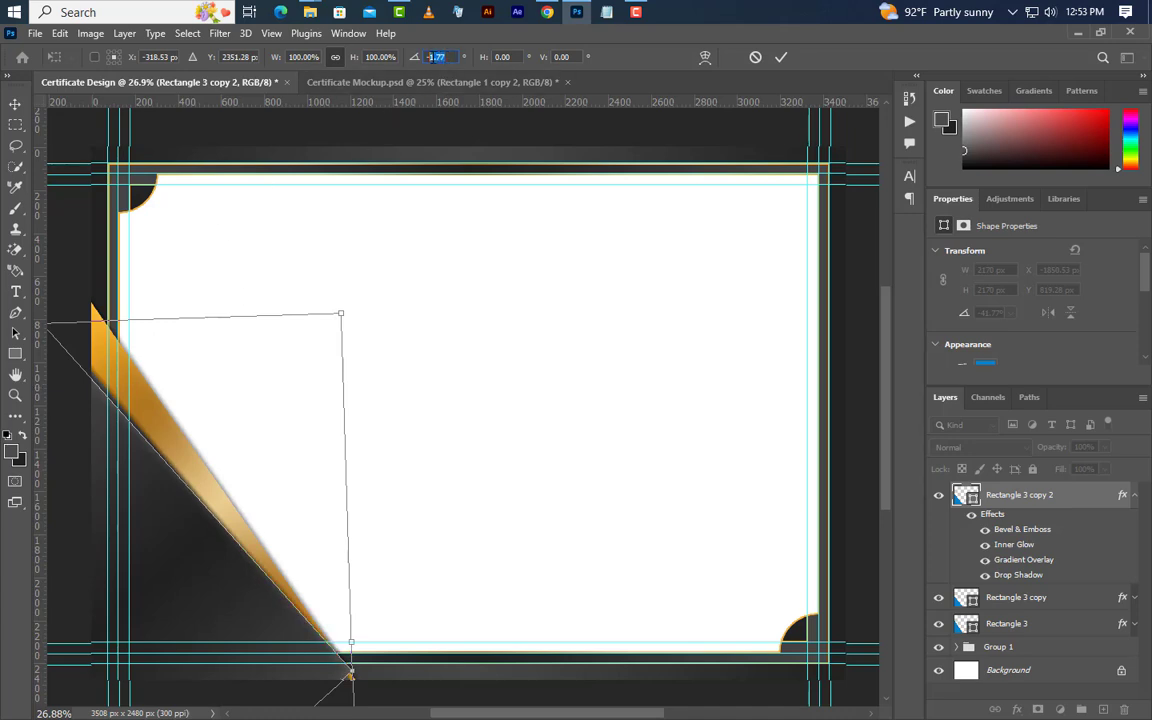
text(-5)
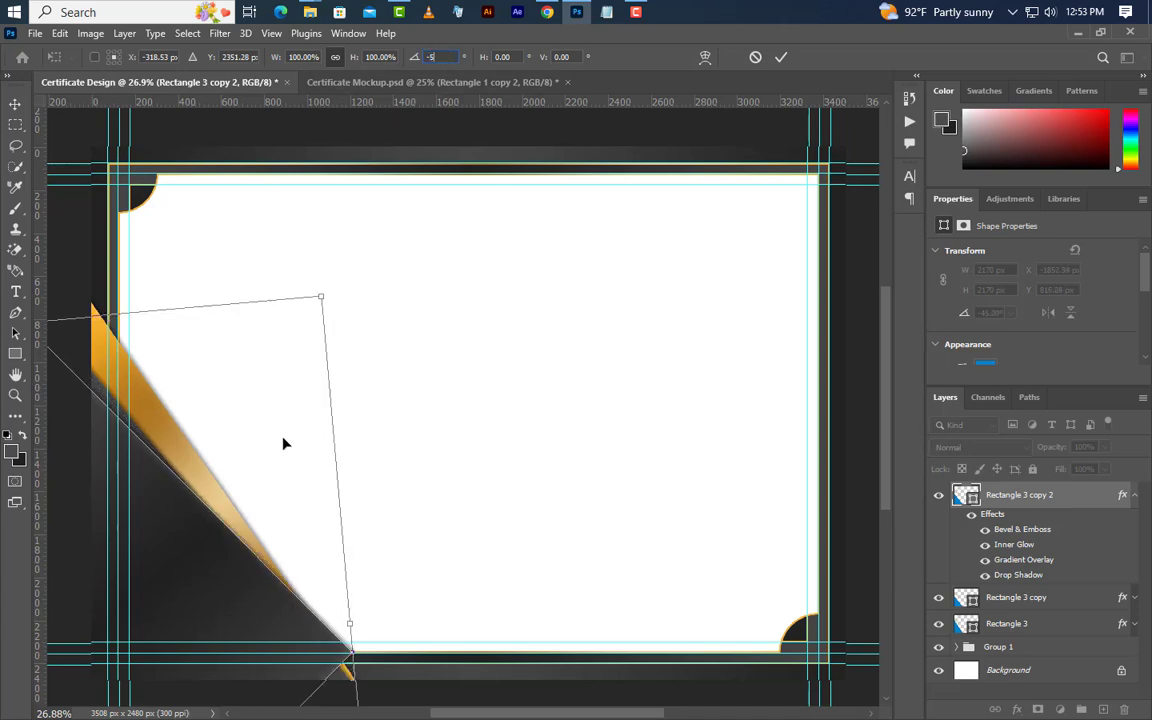
drag(180, 517, 181, 548)
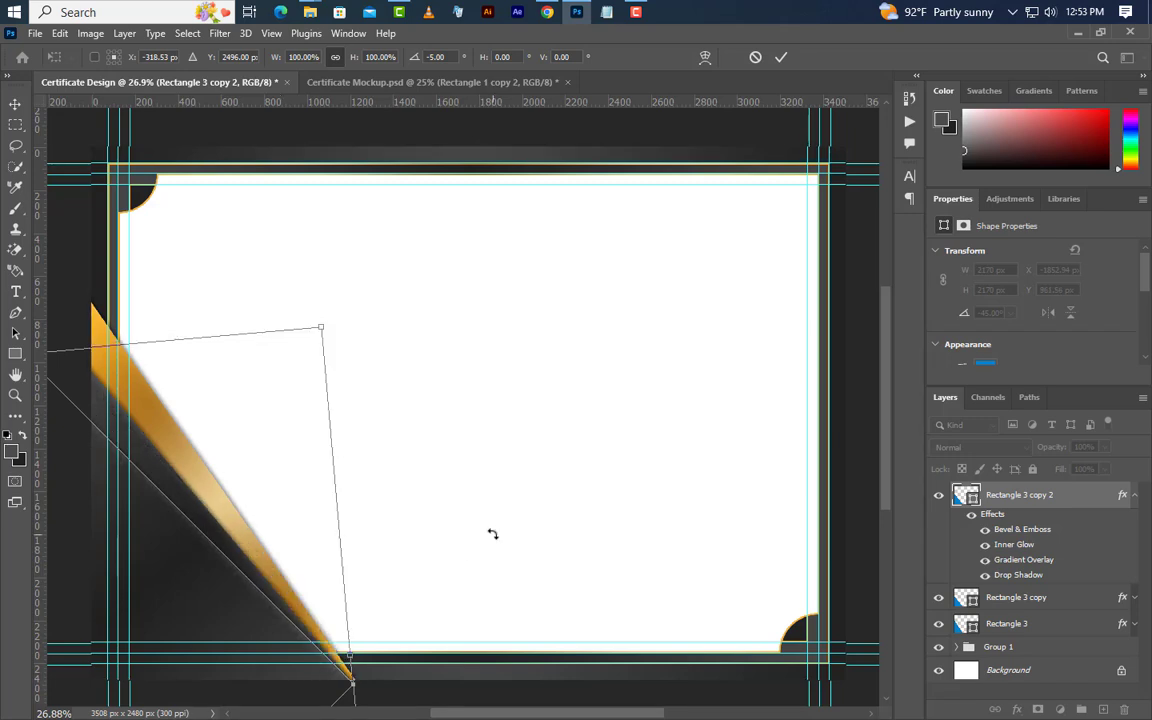
key(Left)
key(Left)
key(Left)
key(Left)
key(Left)
key(Left)
key(Left)
key(Left)
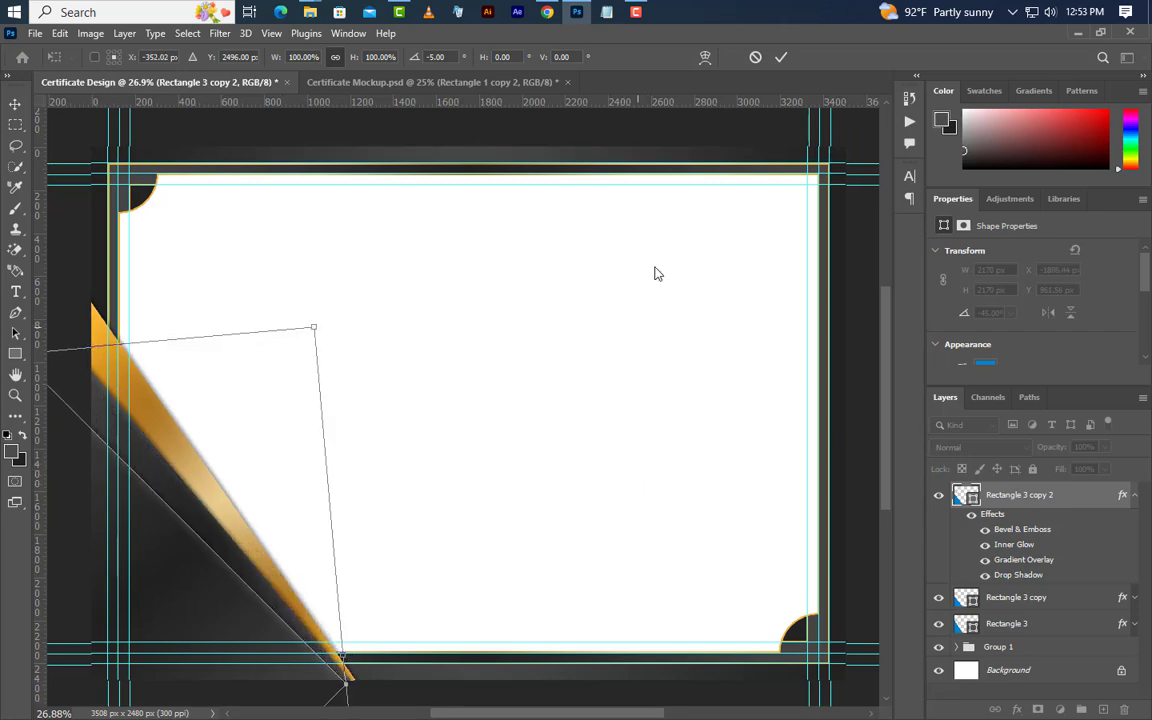
click(779, 58)
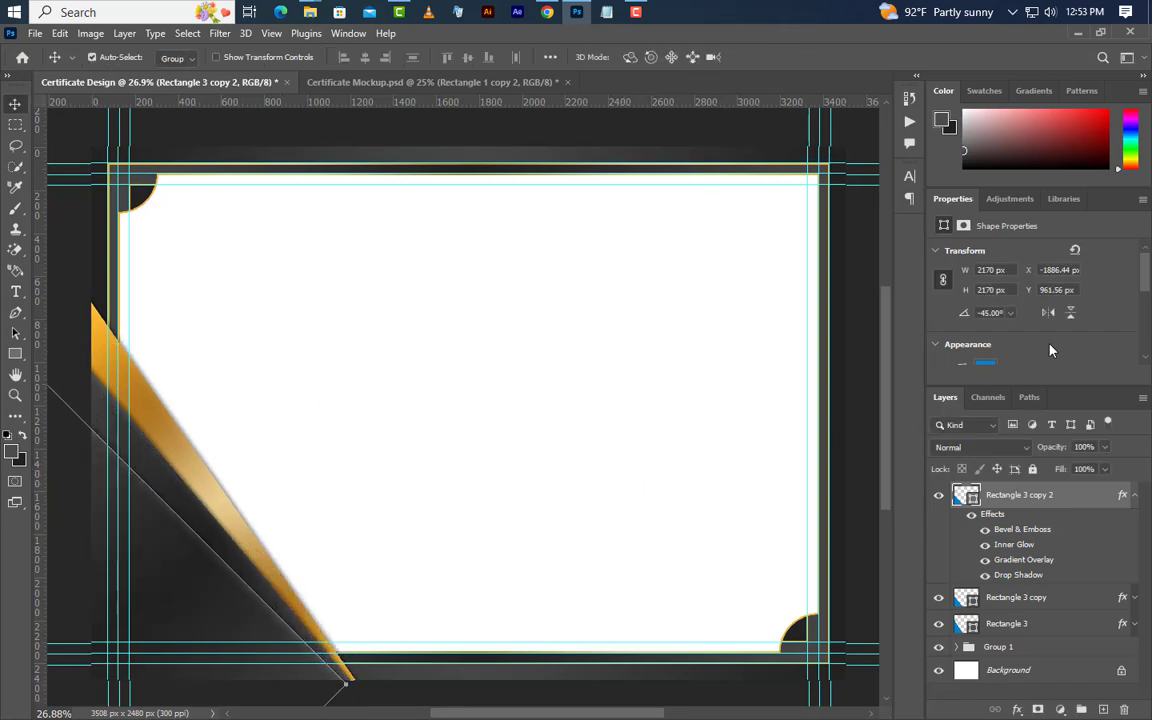
Turn off Reverse for Rectangle 3 copy 2's gradient overlay and add a second Drop Shadow with 25% opacity, -145° angle, 20 px distance and 100 px size.
double_click(1014, 561)
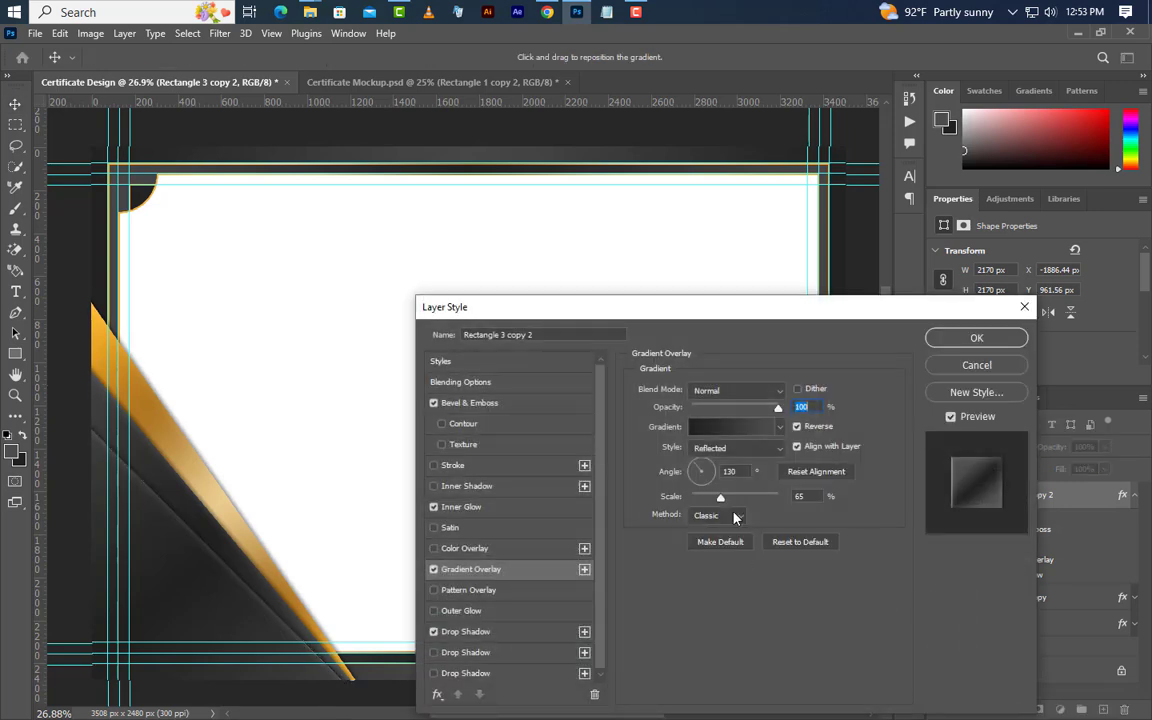
click(797, 427)
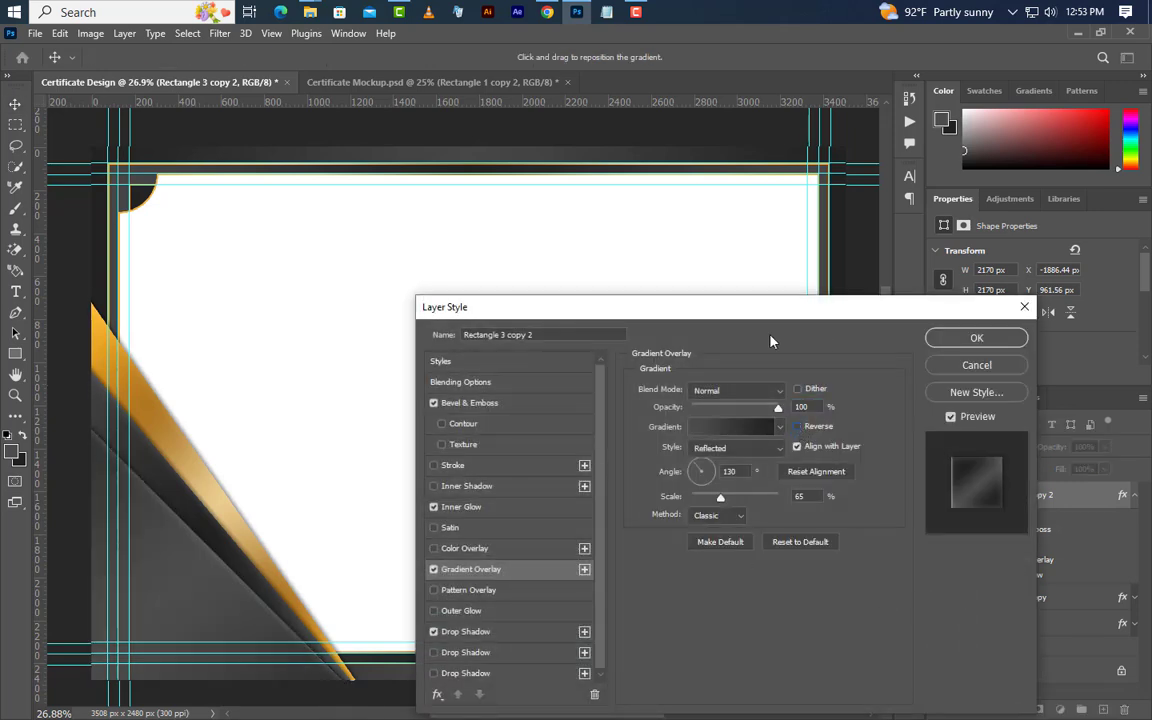
drag(792, 297, 906, 186)
click(644, 545)
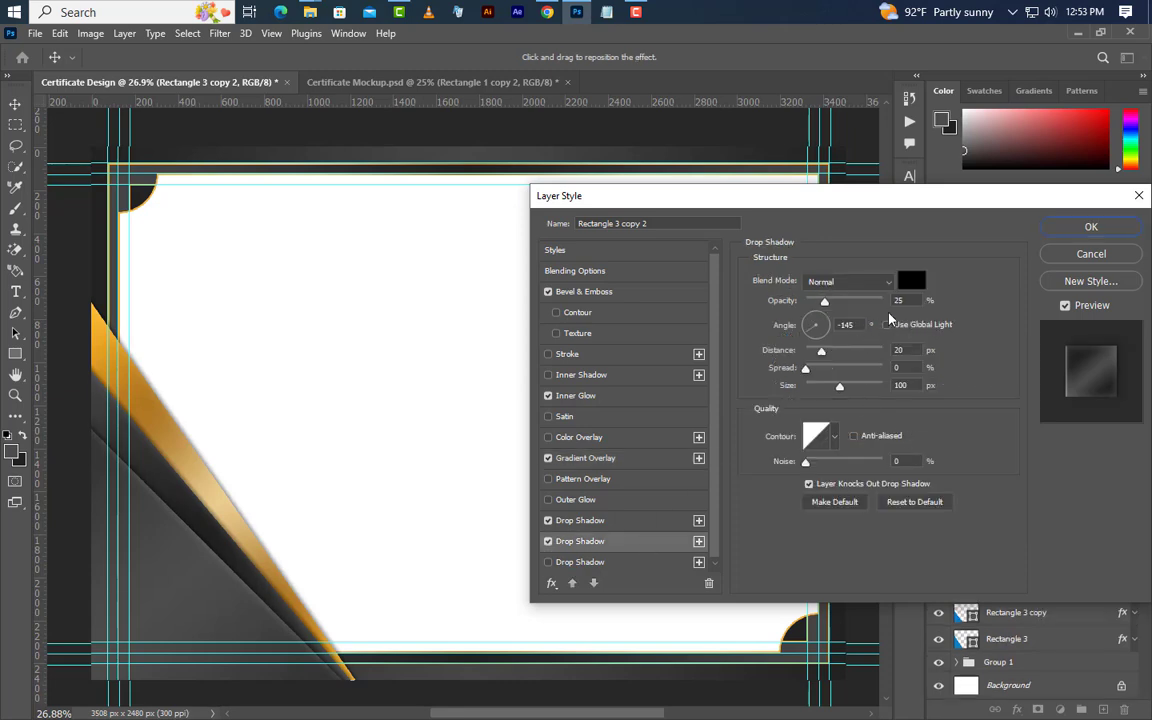
click(1126, 228)
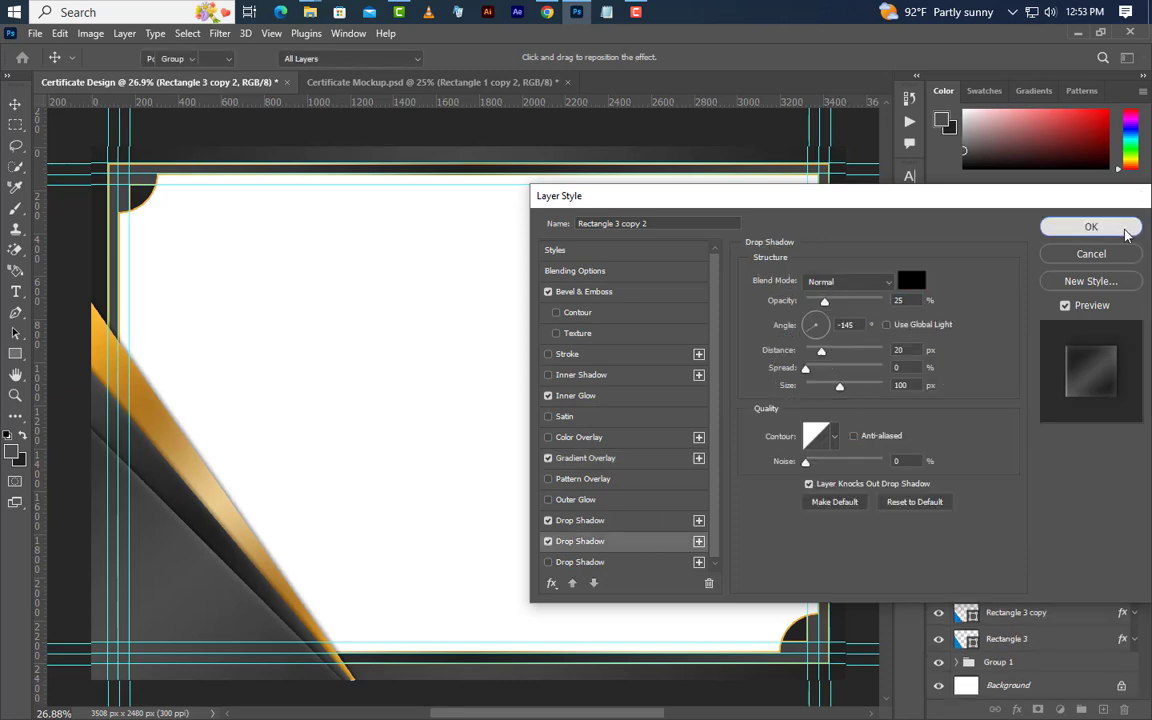
Duplicate the Rectangle 3 copy 2 layer and collapse the effects list of the original.
right_click(1087, 500)
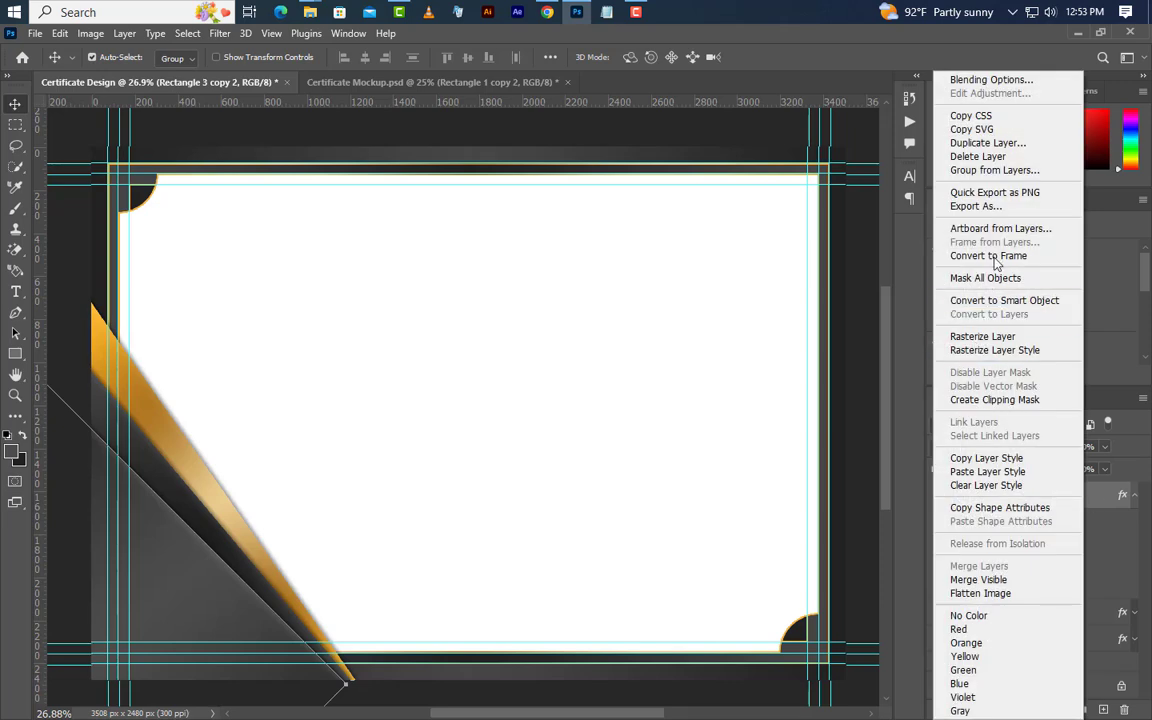
click(988, 142)
click(707, 216)
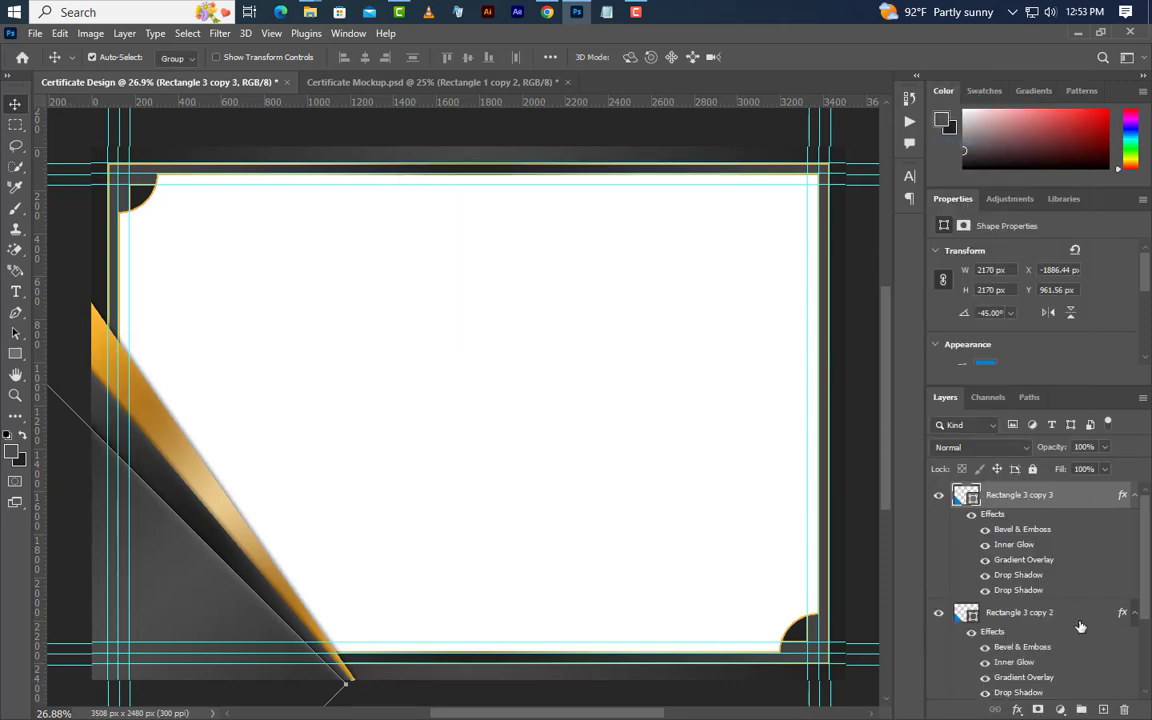
click(1135, 613)
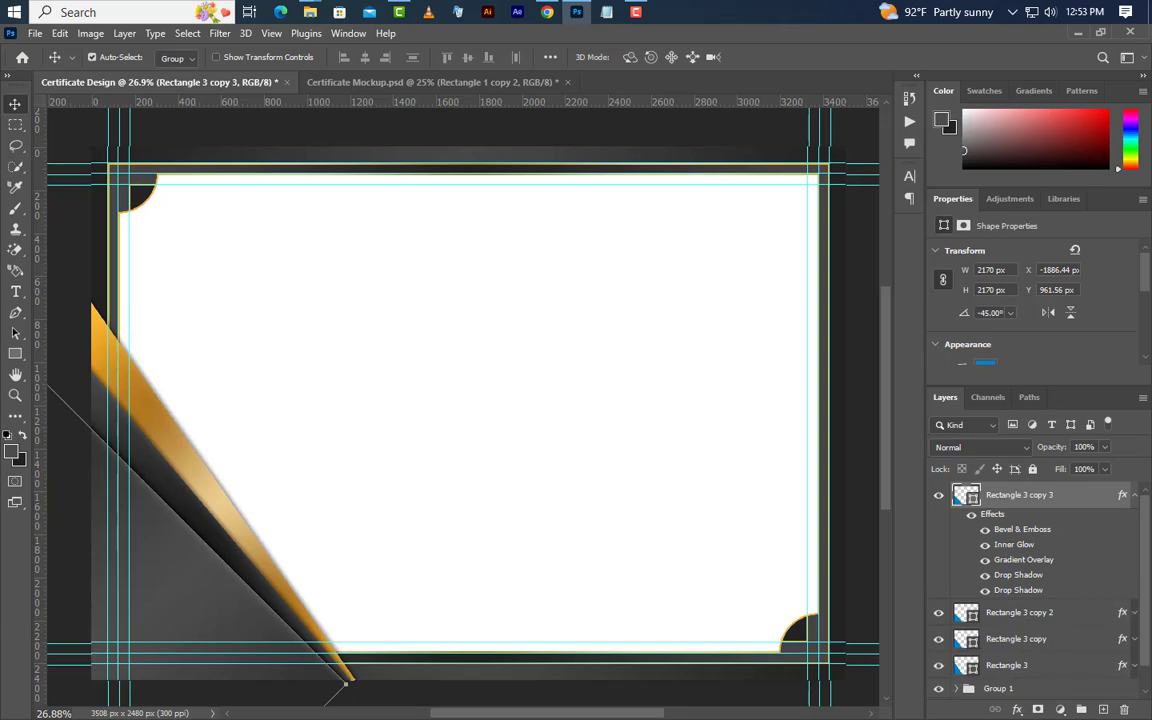
Rotate Rectangle 3 copy 3 by -5° and shift it down and slightly left to expose a strip of Rectangle 3 copy 2.
click(60, 33)
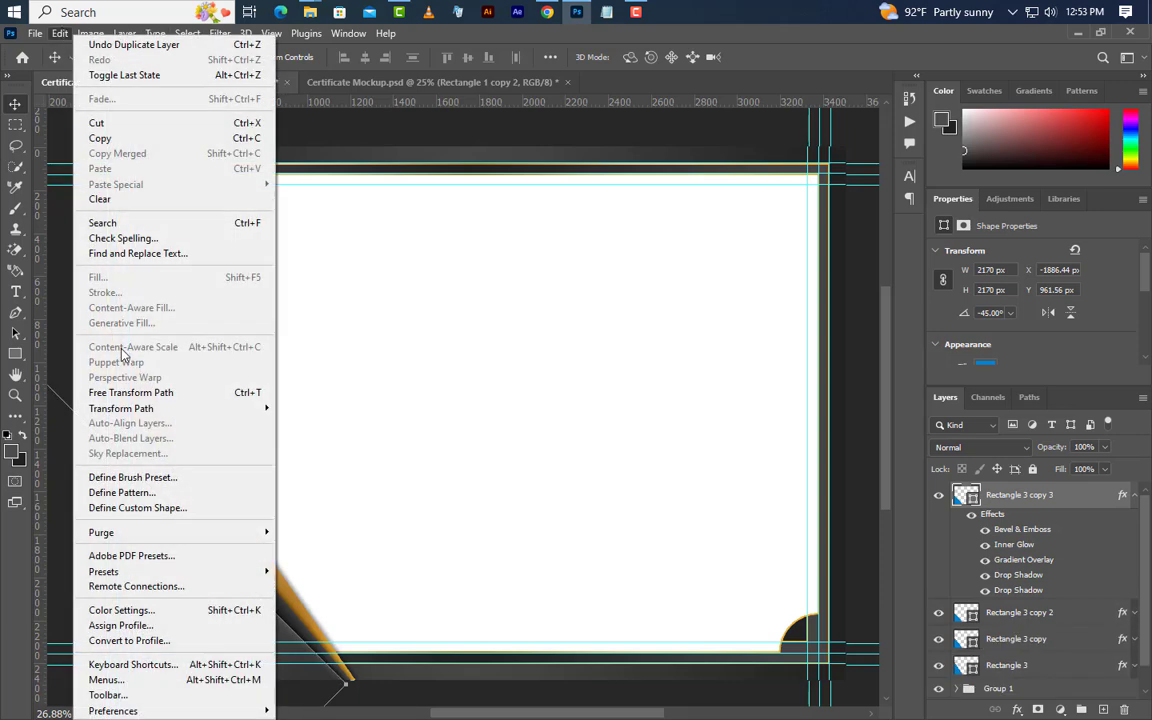
click(82, 393)
drag(404, 514, 405, 462)
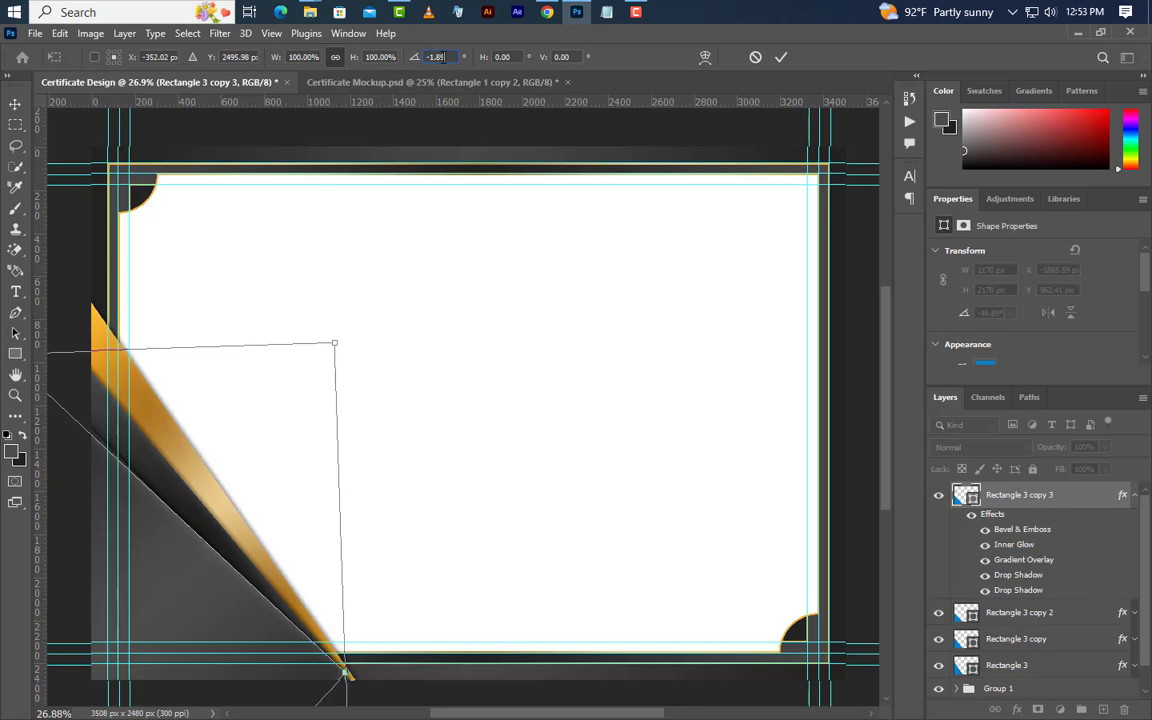
text(-5)
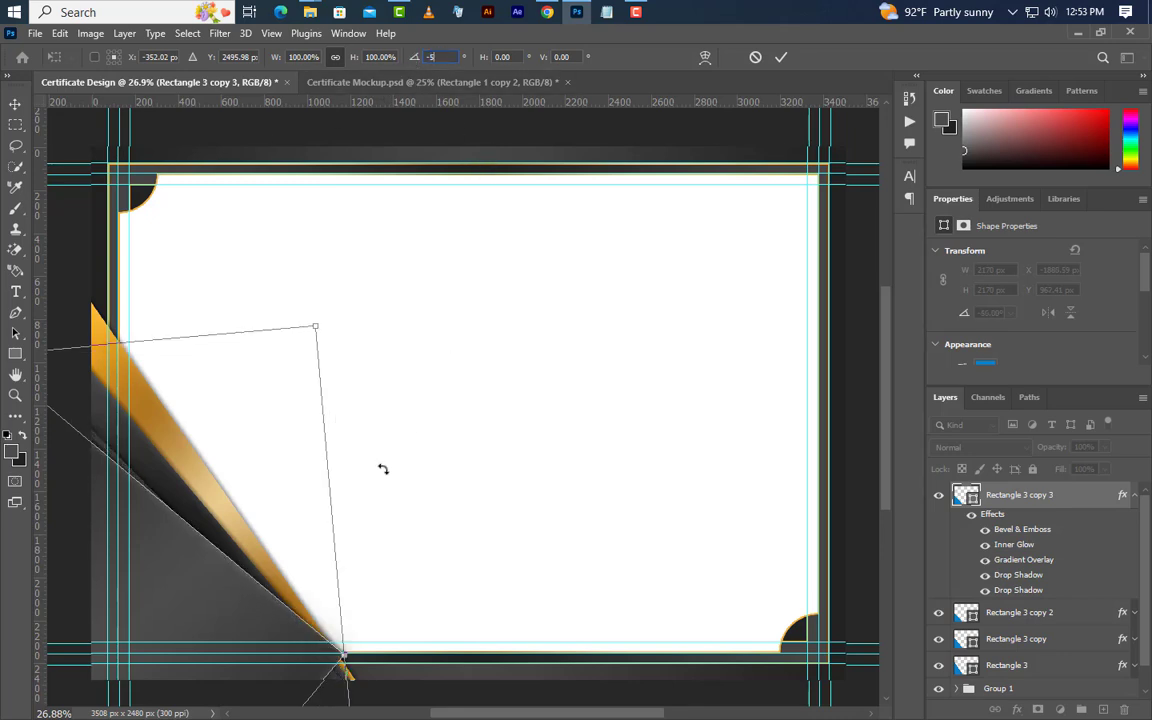
drag(248, 585, 249, 617)
key(Left)
key(Left)
key(Left)
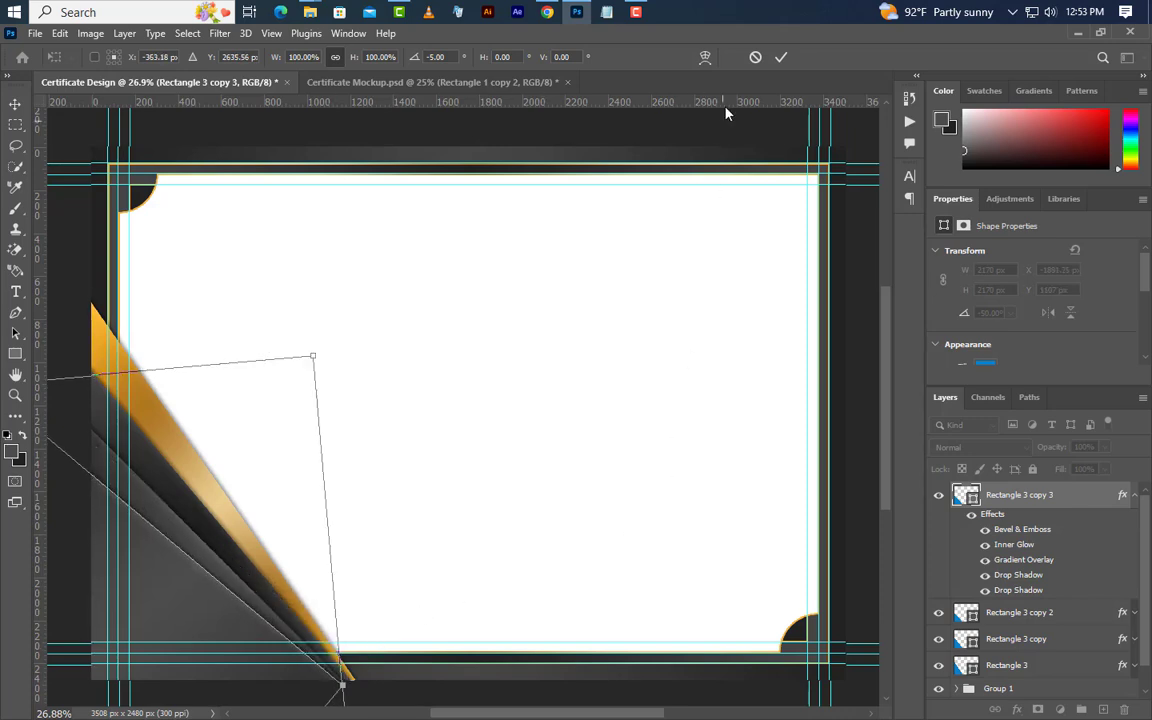
click(782, 58)
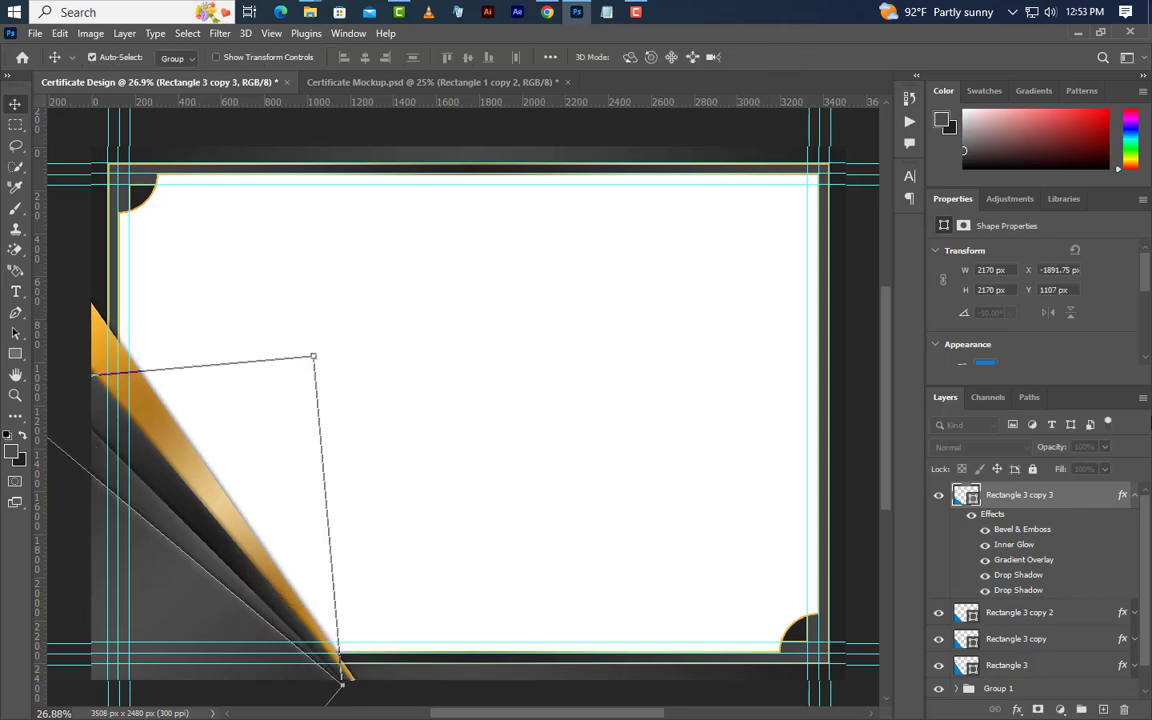
Reverse the gradient overlay of Rectangle 3 copy 3, apply the style, and collapse its effects list.
double_click(1016, 568)
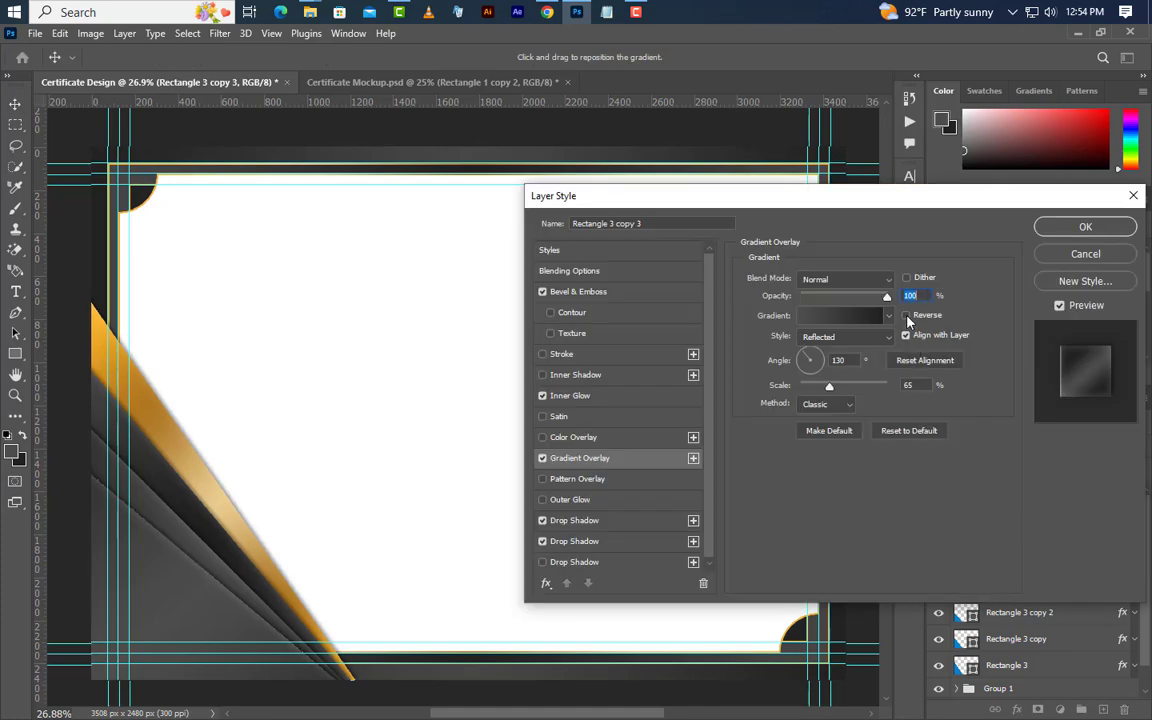
click(906, 316)
click(1062, 228)
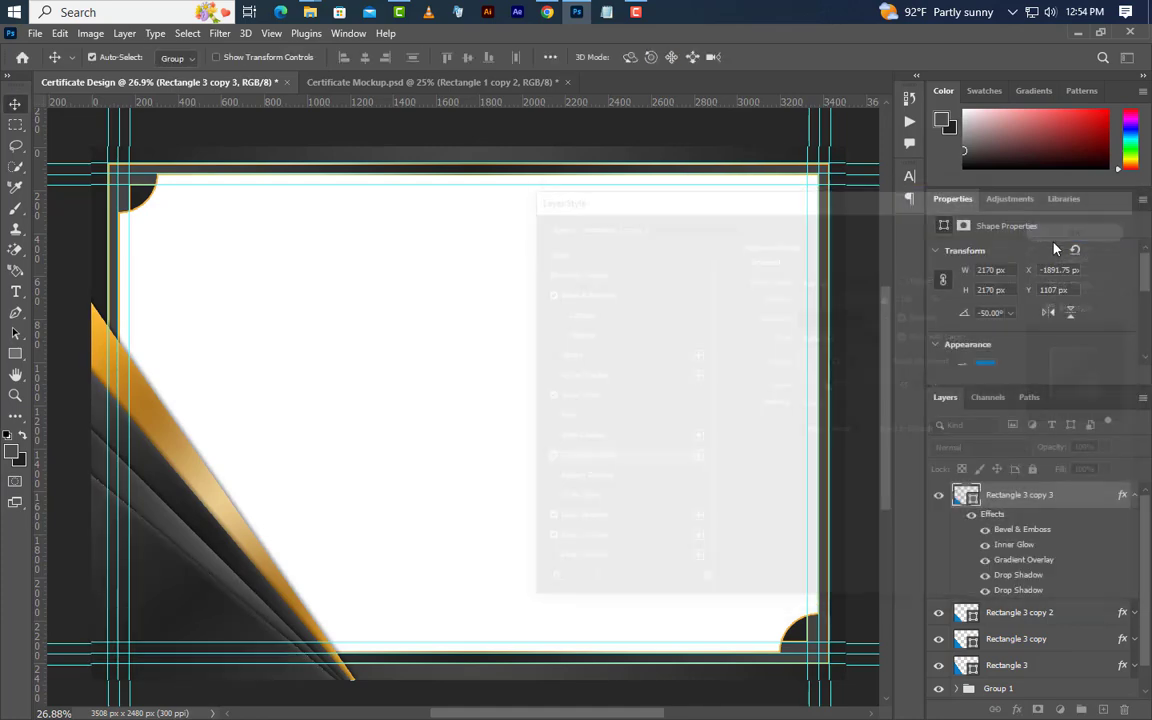
click(1133, 495)
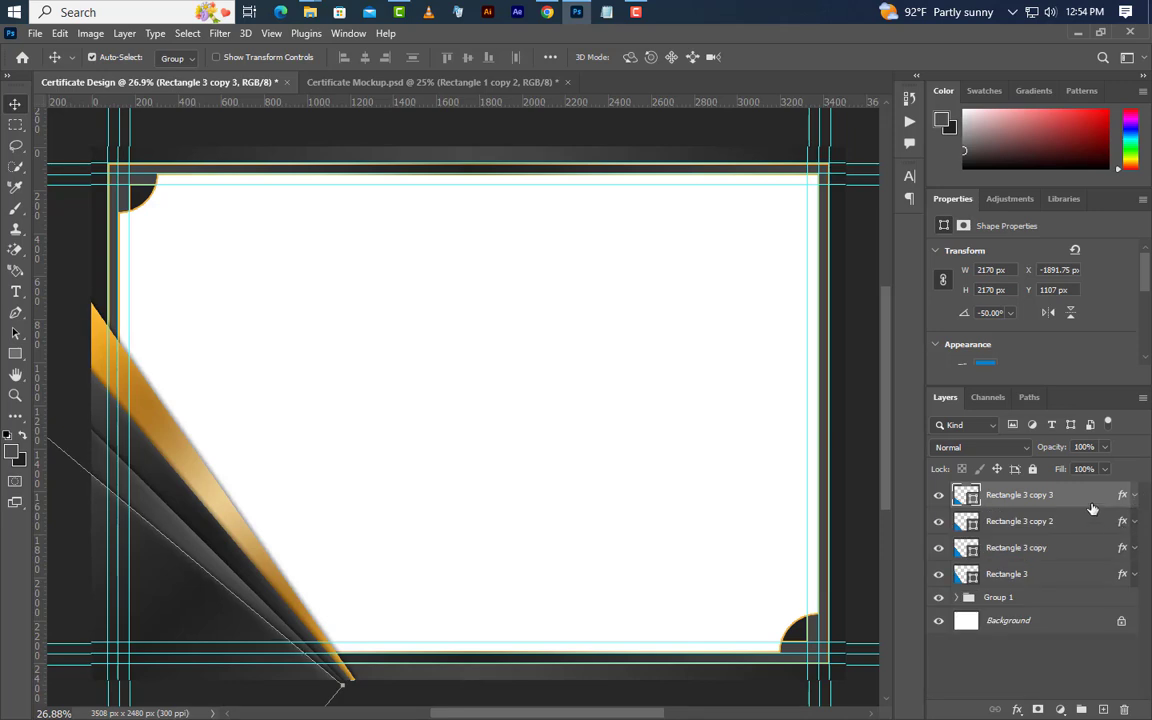
Duplicate the Rectangle 3 copy 3 layer and move the new copy down and left toward the certificate's lower-left corner.
drag(1090, 500, 1104, 710)
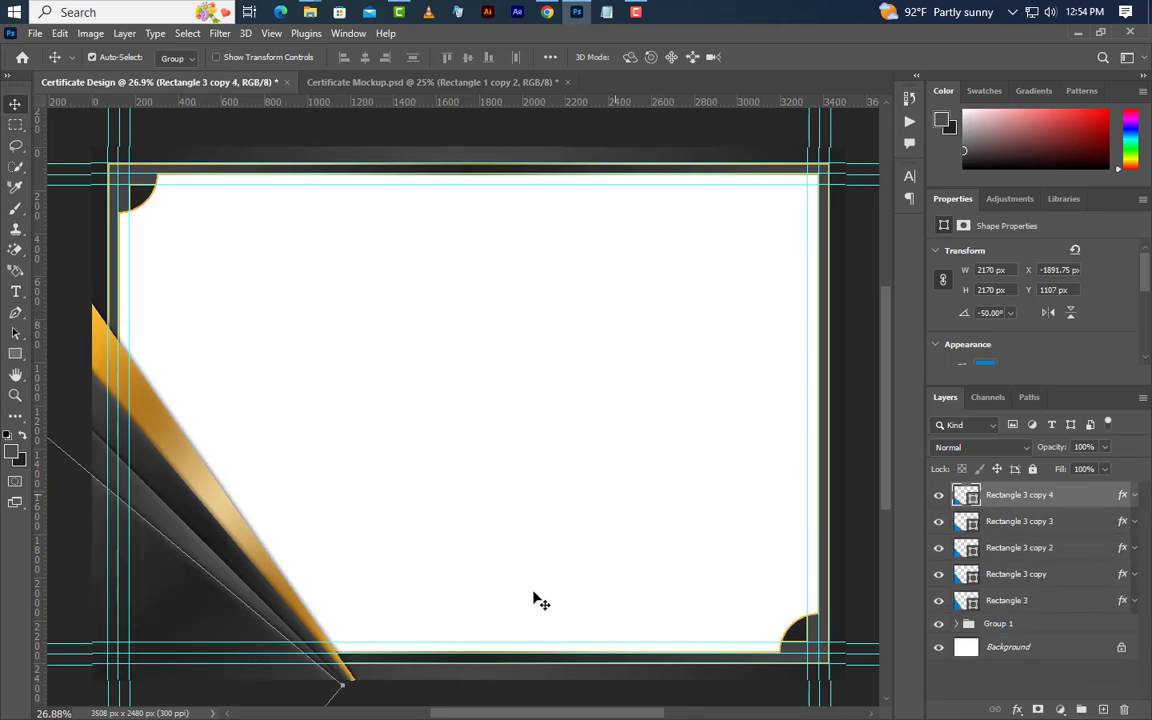
drag(194, 598, 143, 664)
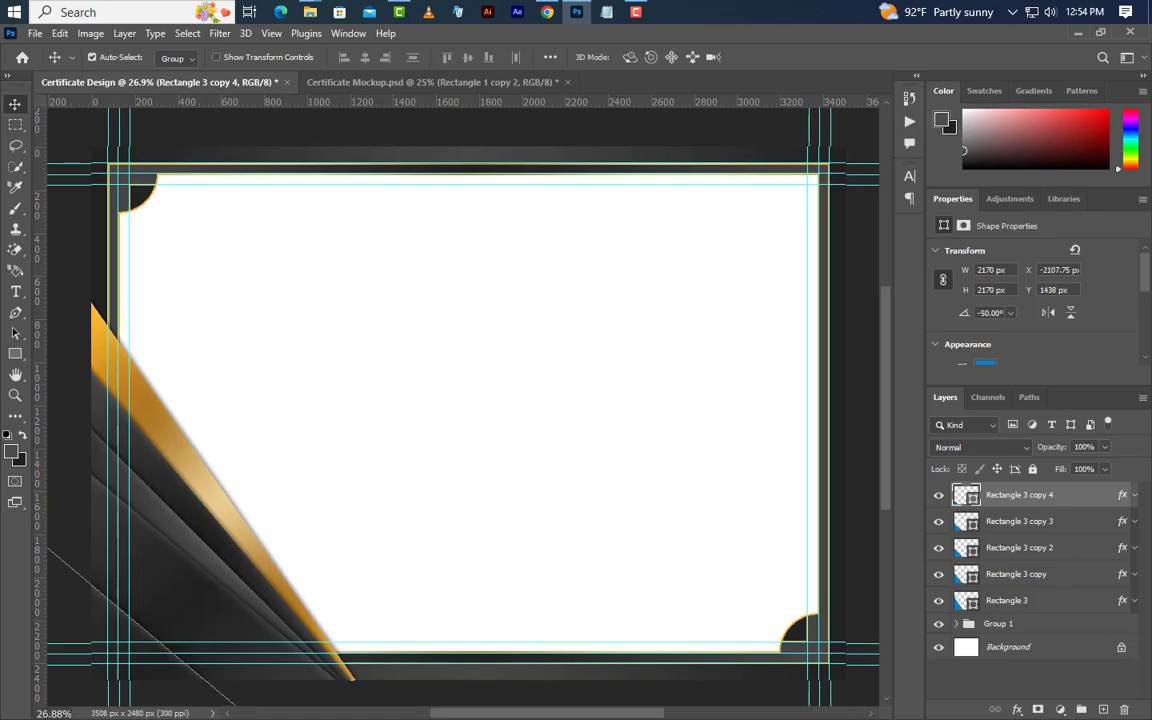
Copy the gold layer style from Rectangle 3 and paste it onto Rectangle 3 copy 4.
click(146, 406)
right_click(1044, 608)
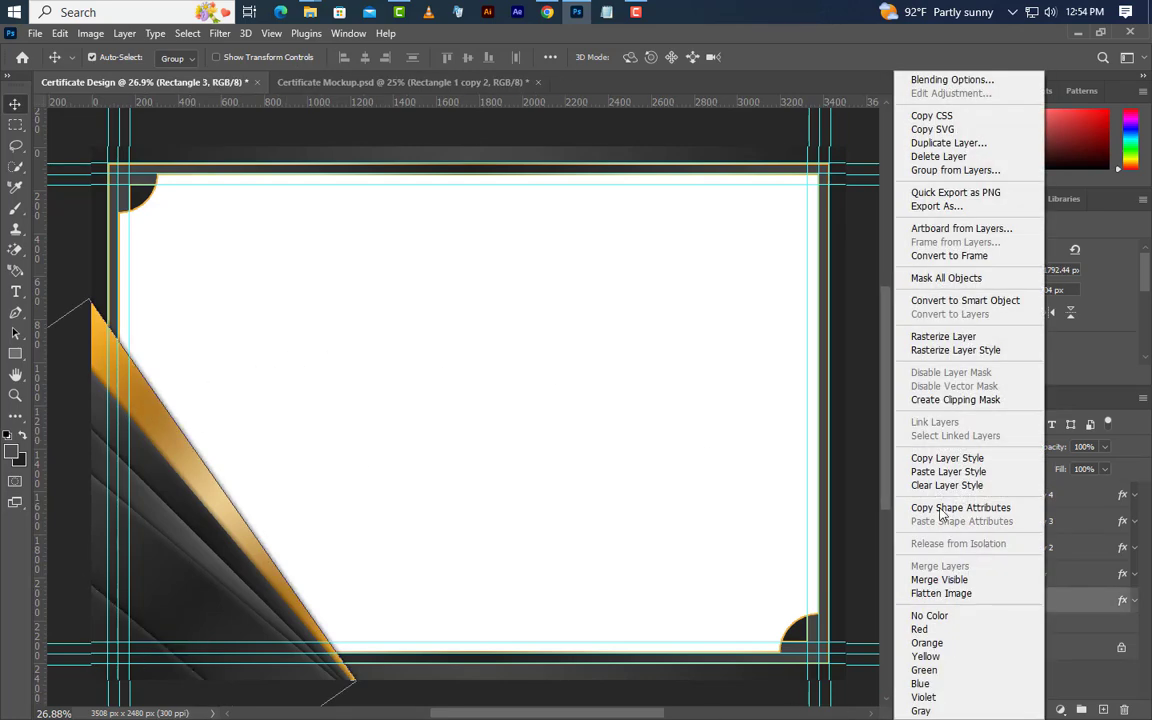
click(940, 461)
click(128, 640)
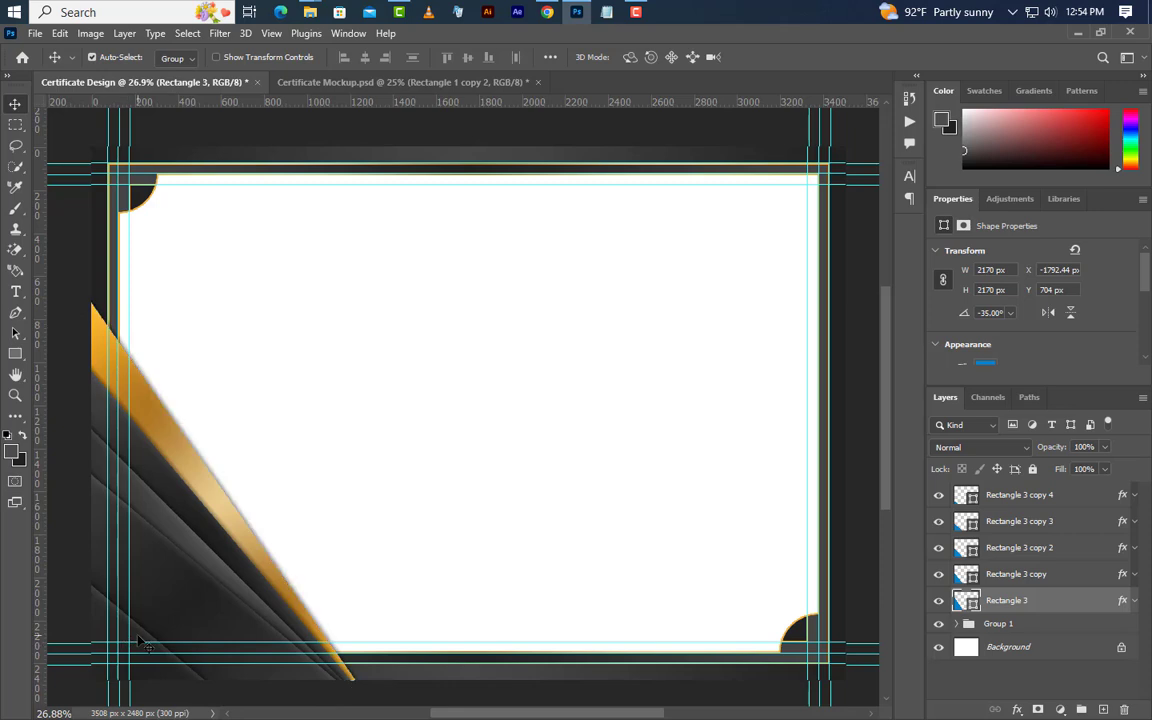
right_click(1069, 496)
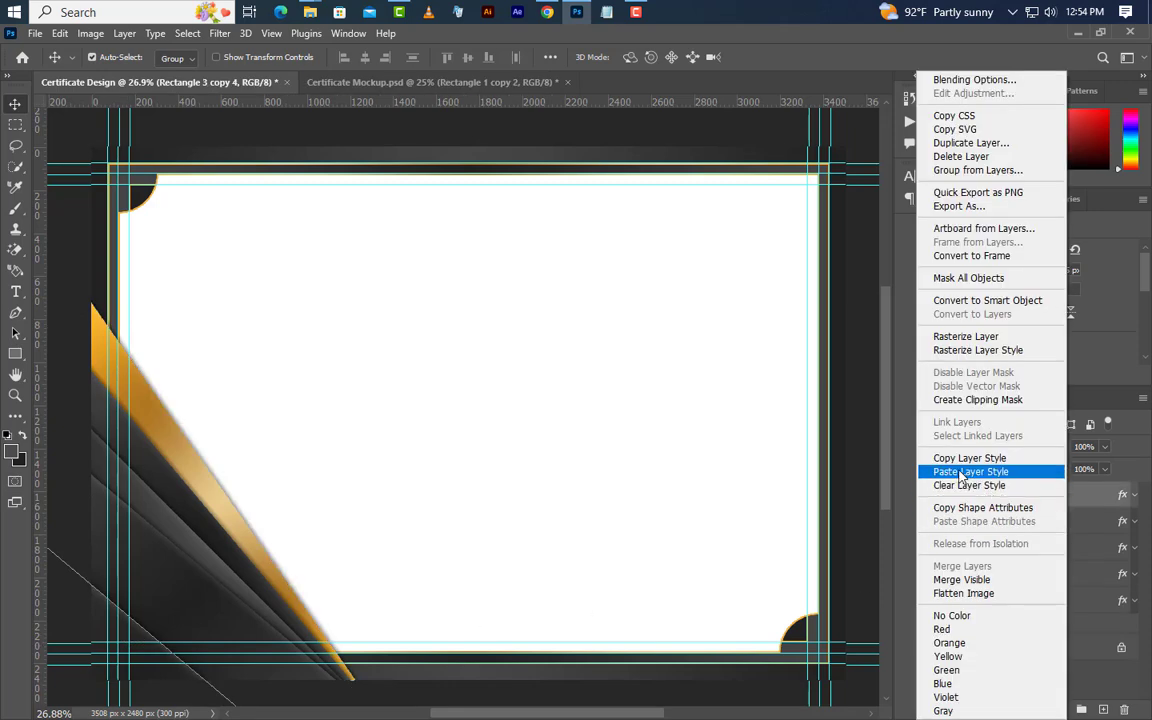
click(960, 472)
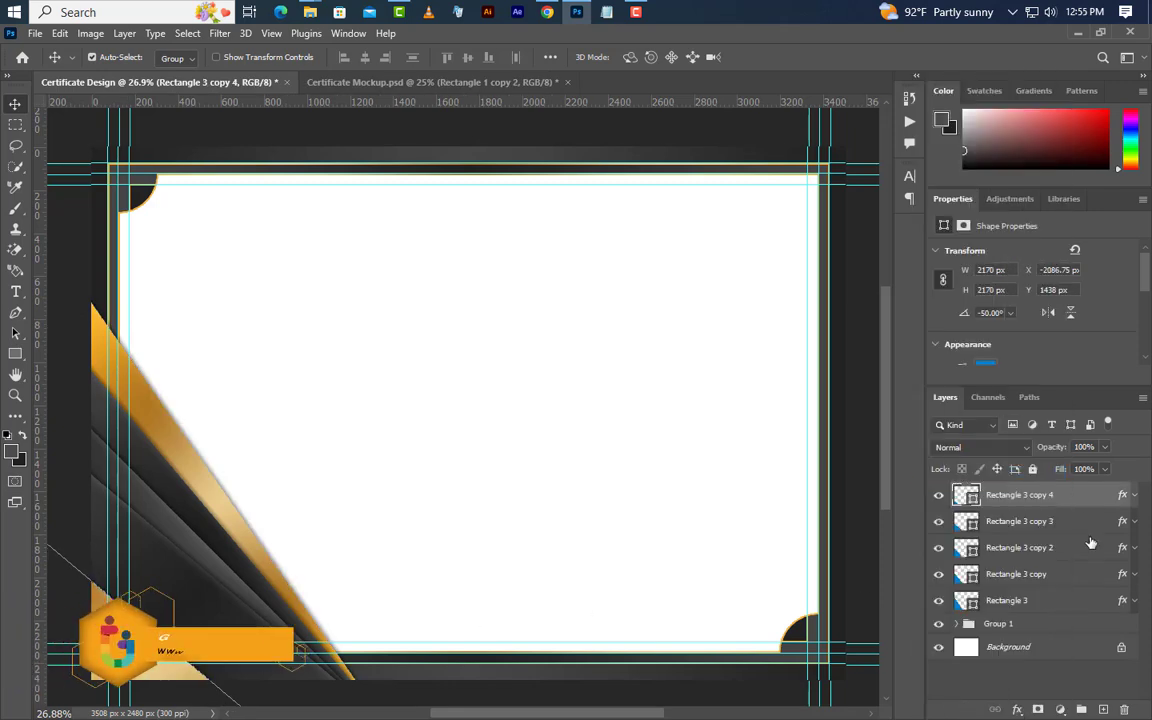
Group Rectangle 3 and its four copies into one layer group.
shift+click(1054, 522)
shift+click(1058, 549)
shift+click(1060, 575)
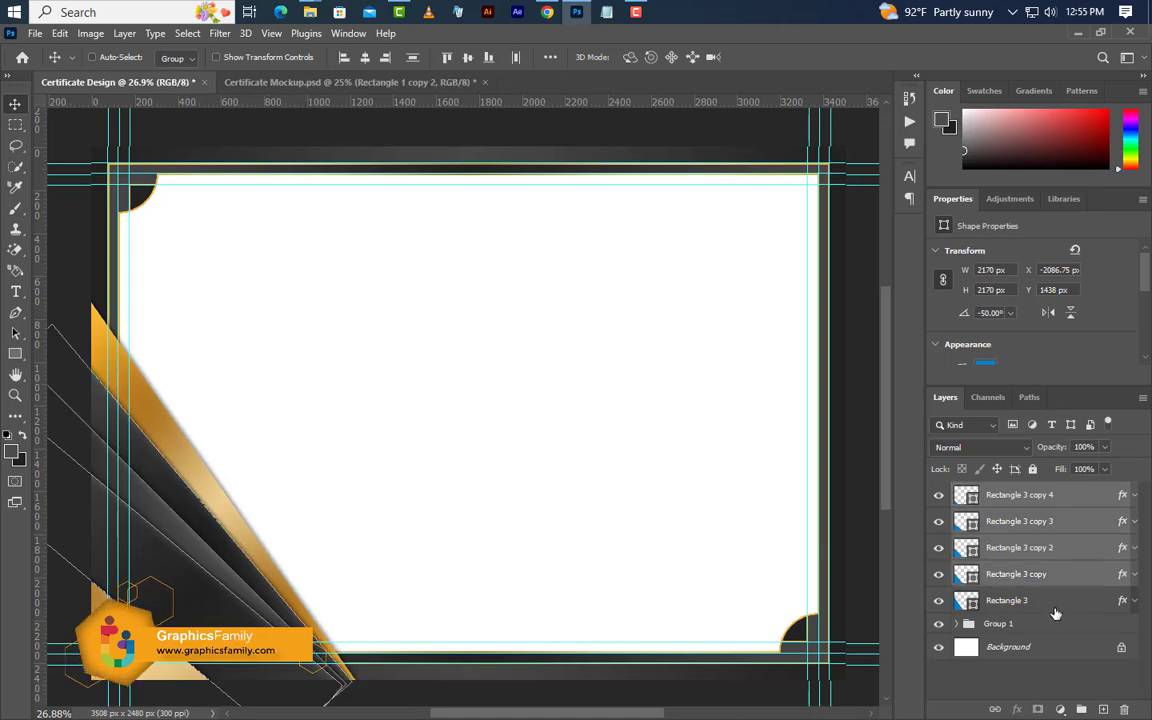
drag(1057, 612, 1081, 708)
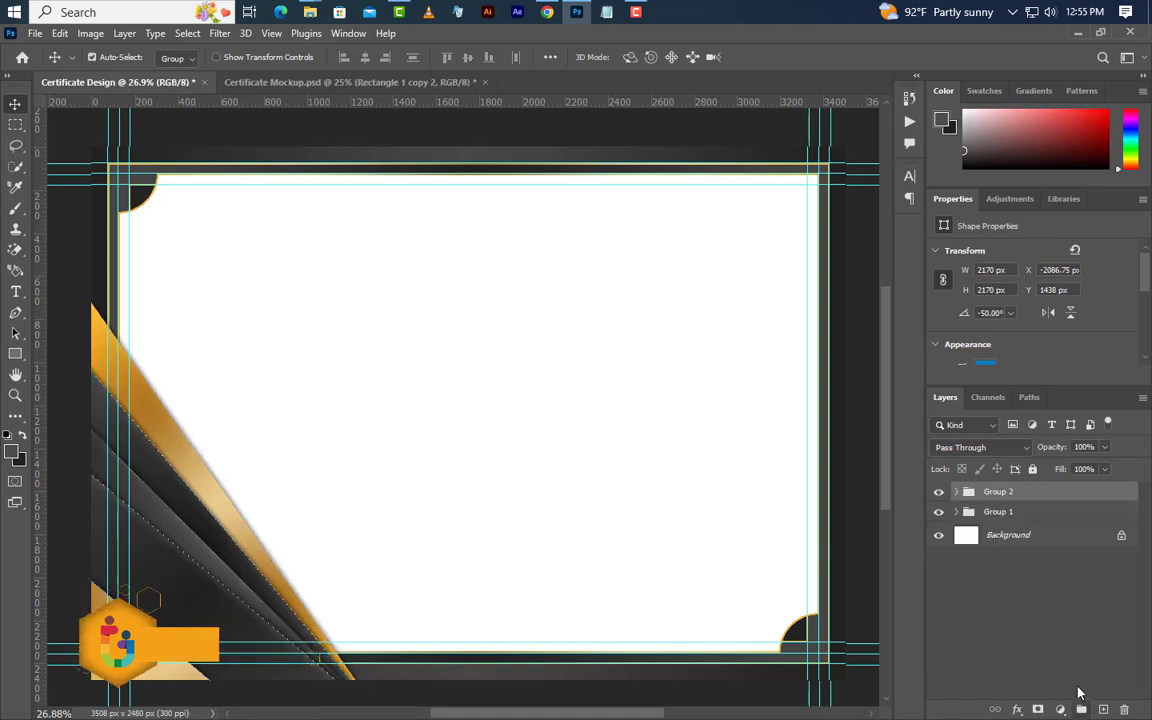
Duplicate Group 2 and convert Group 2 copy to a smart object.
right_click(1063, 490)
click(985, 123)
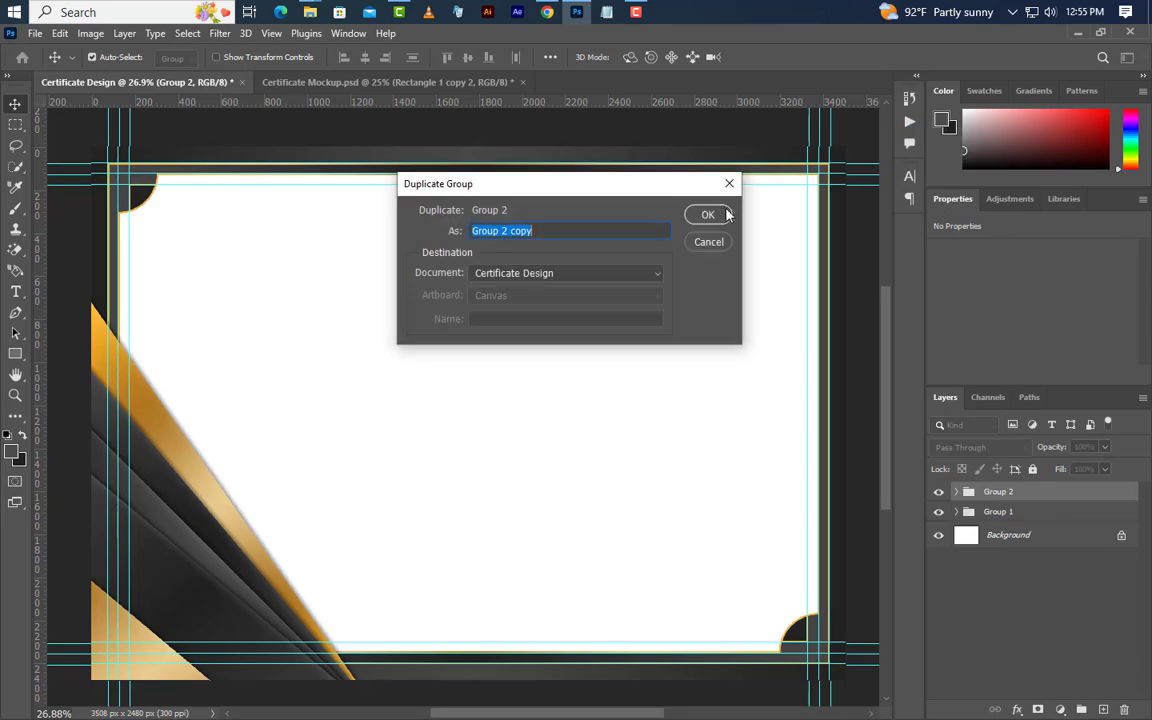
click(727, 215)
right_click(1061, 494)
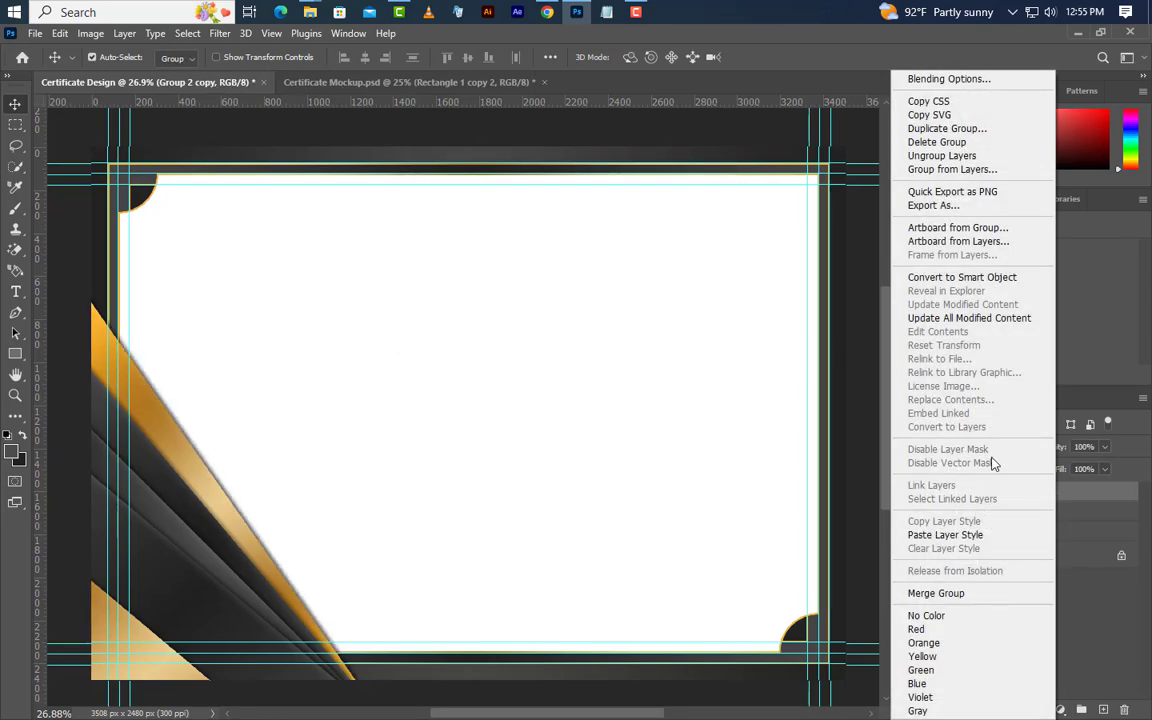
click(960, 277)
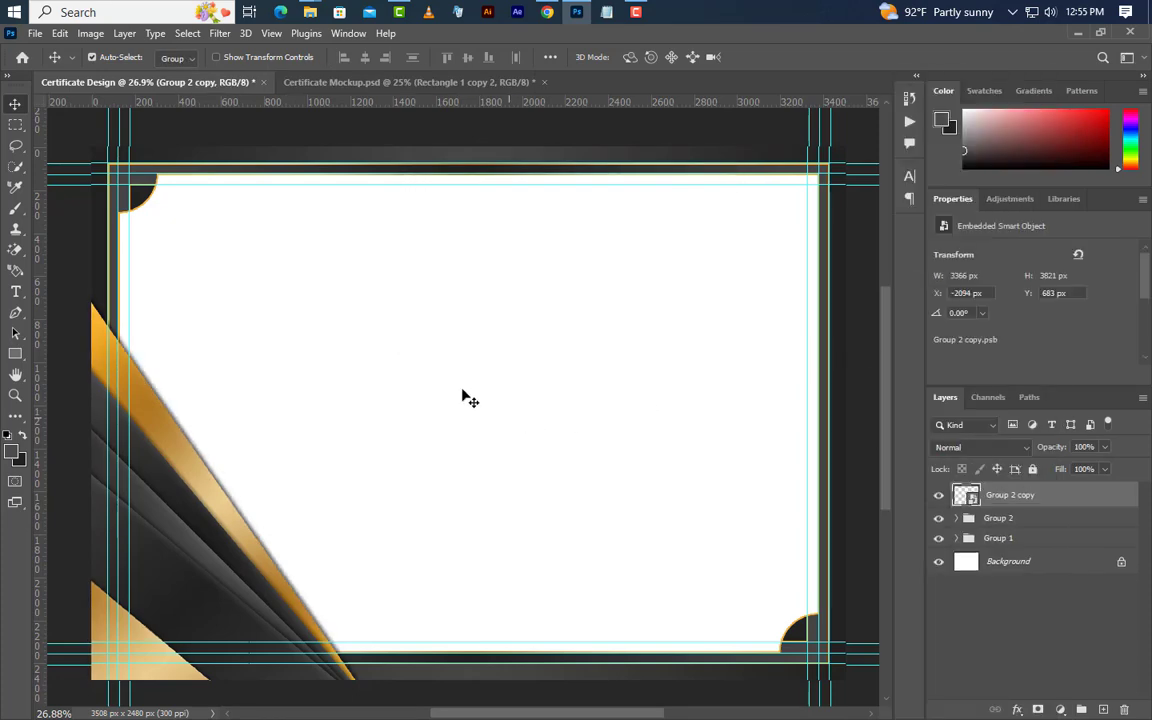
Flip Group 2 copy horizontally and vertically and move it so its stripes cross the certificate's upper-right corner.
click(60, 33)
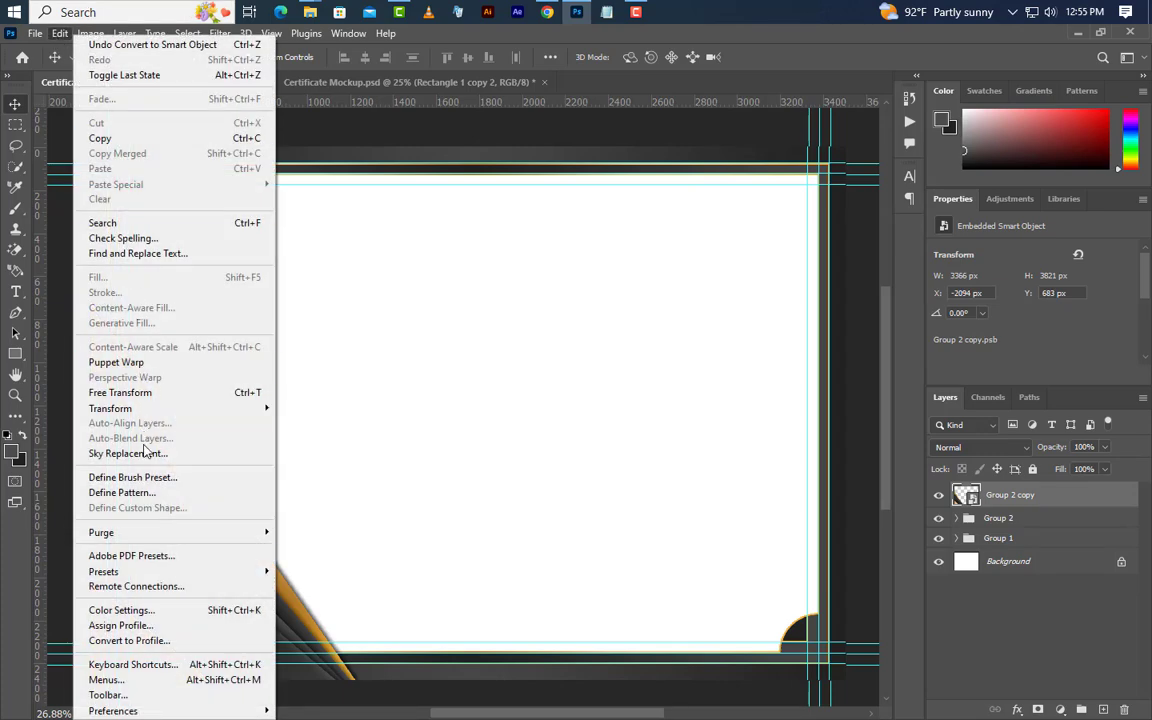
click(130, 392)
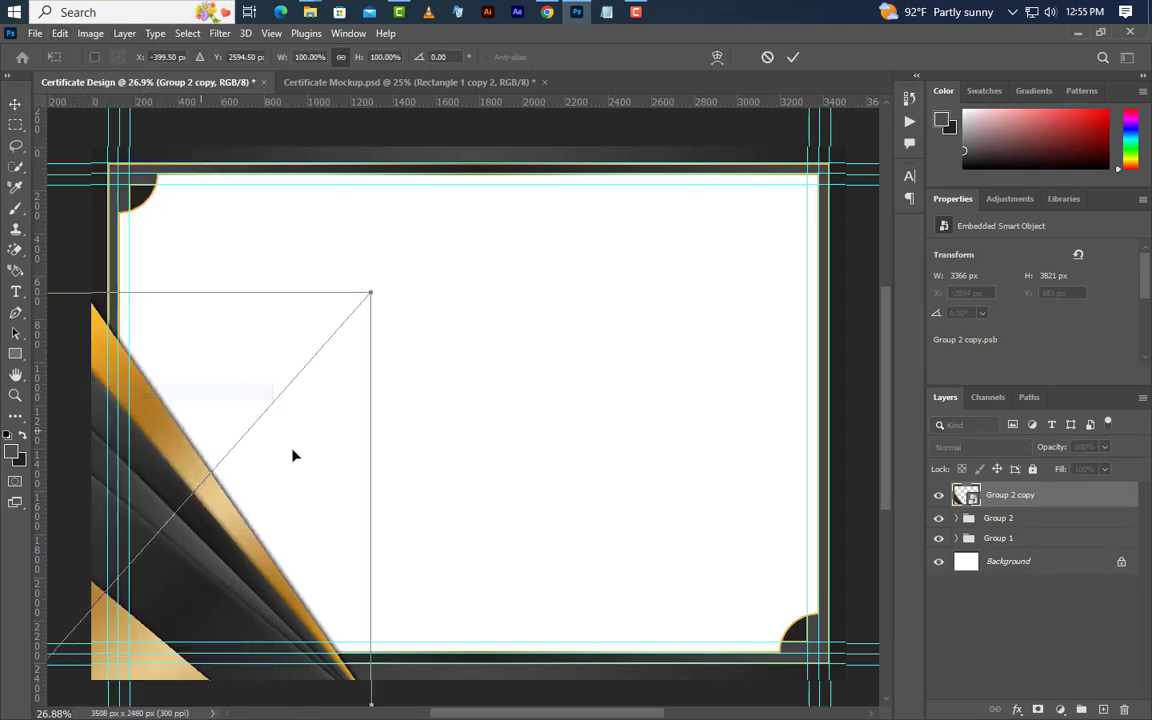
right_click(372, 456)
click(360, 428)
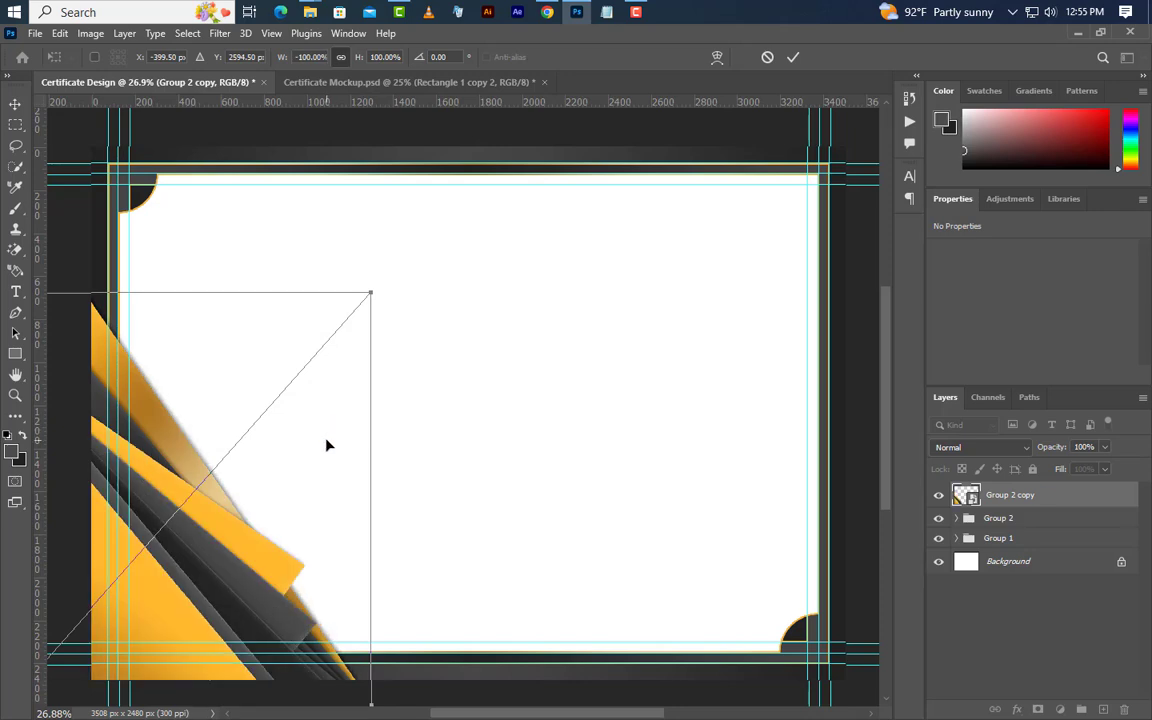
right_click(326, 444)
click(352, 430)
drag(317, 530, 818, 347)
drag(550, 501, 746, 226)
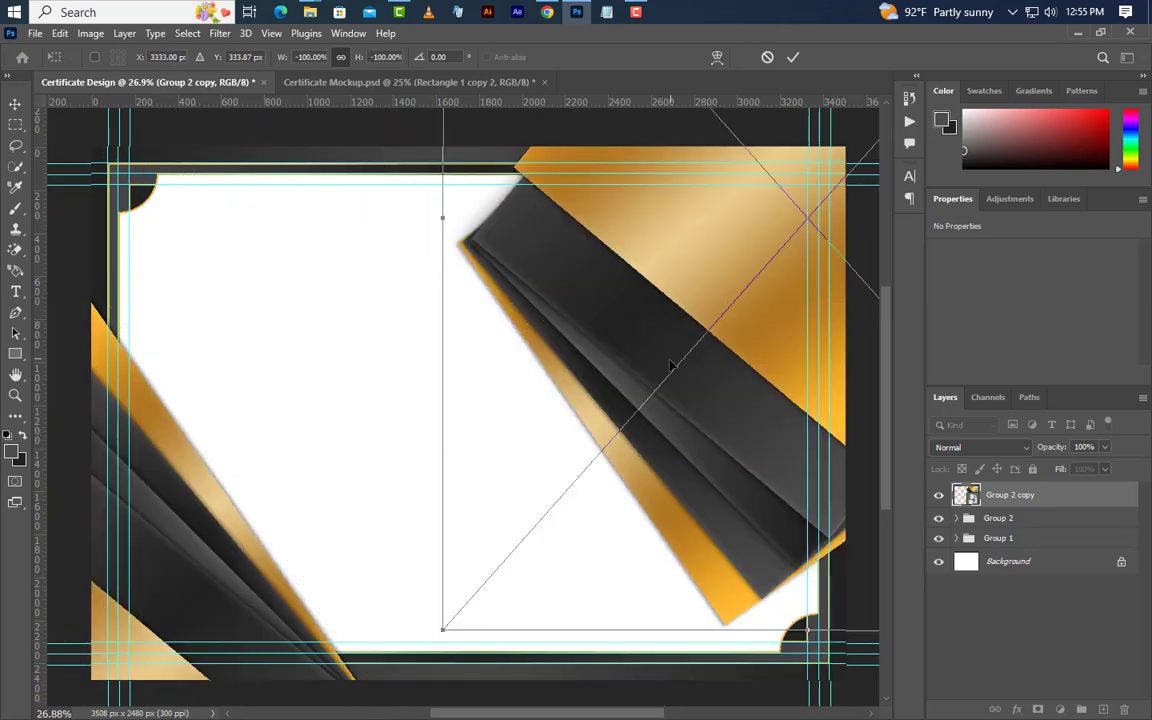
drag(671, 365, 763, 321)
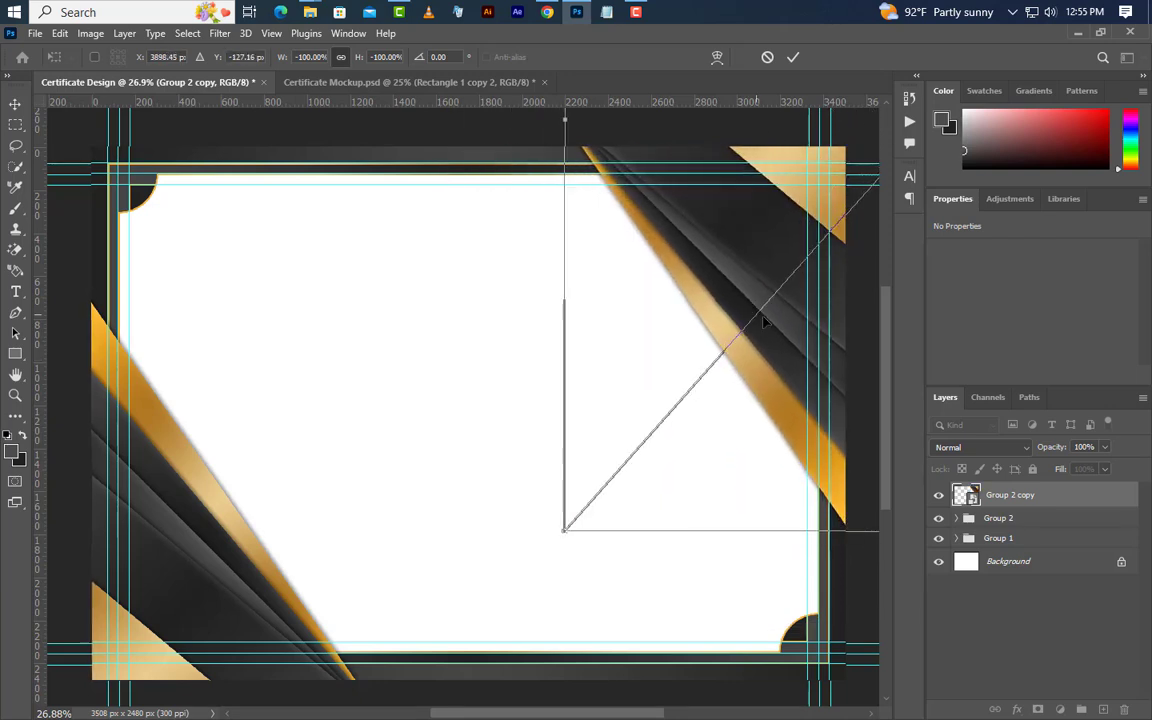
click(798, 60)
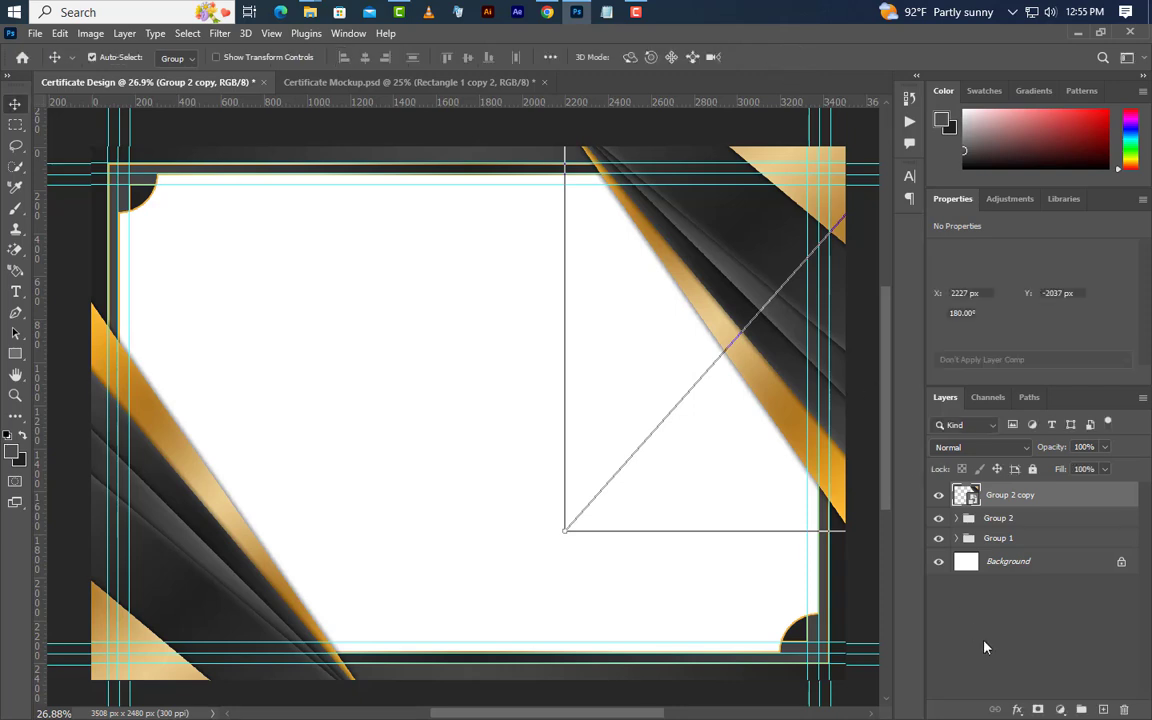
Shift Group 2 slightly down and left at the certificate's lower-left corner using Free Transform.
click(1036, 520)
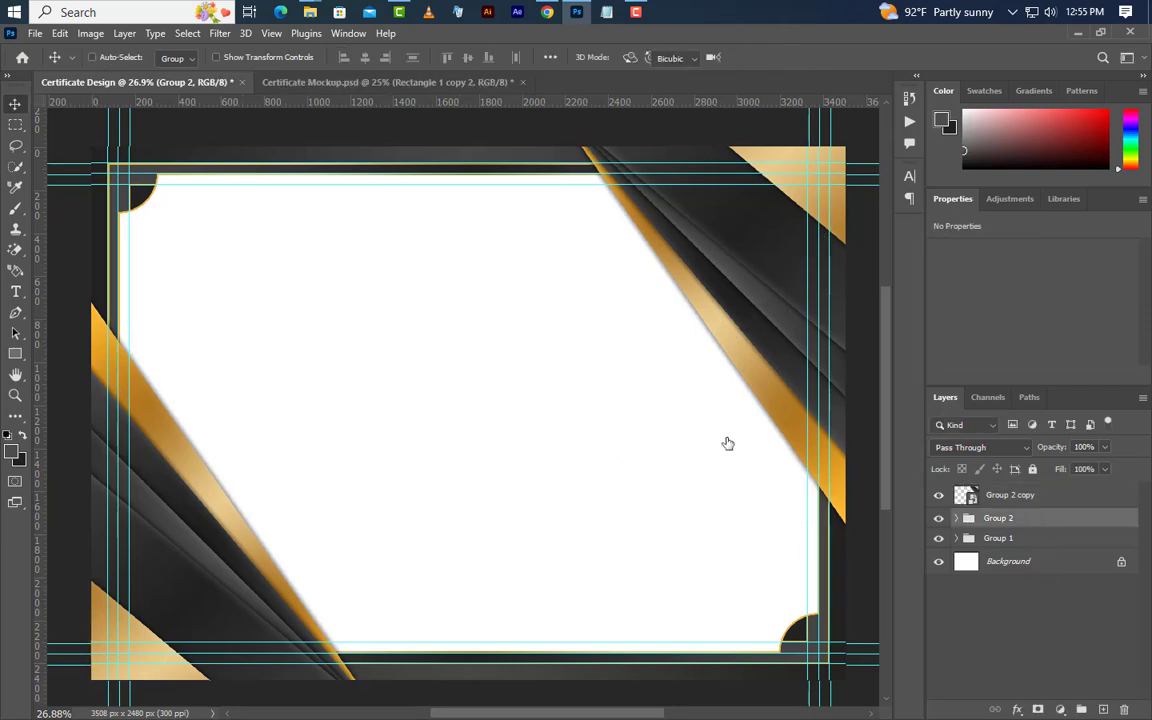
key(ctrl+t)
drag(360, 298, 352, 304)
click(792, 60)
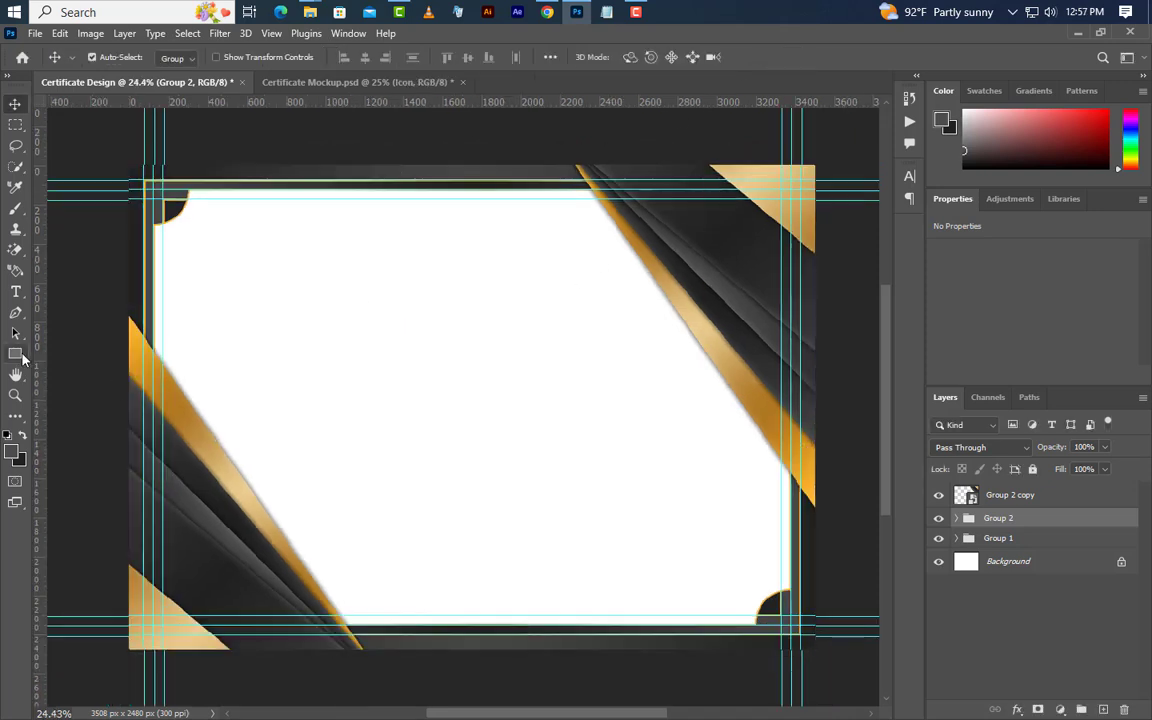
Draw a vertical rectangle shape about 449 × 794 px across the certificate's top edge, just right of the upper-left notch.
drag(22, 358, 24, 357)
click(72, 352)
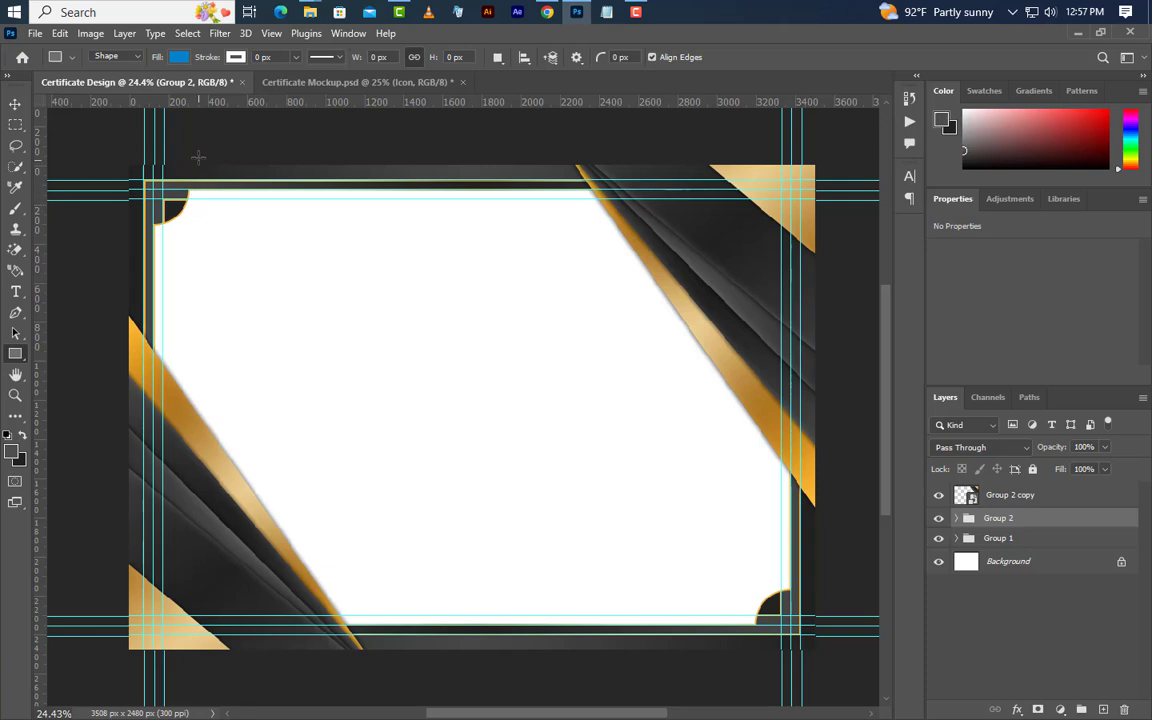
drag(198, 157, 287, 313)
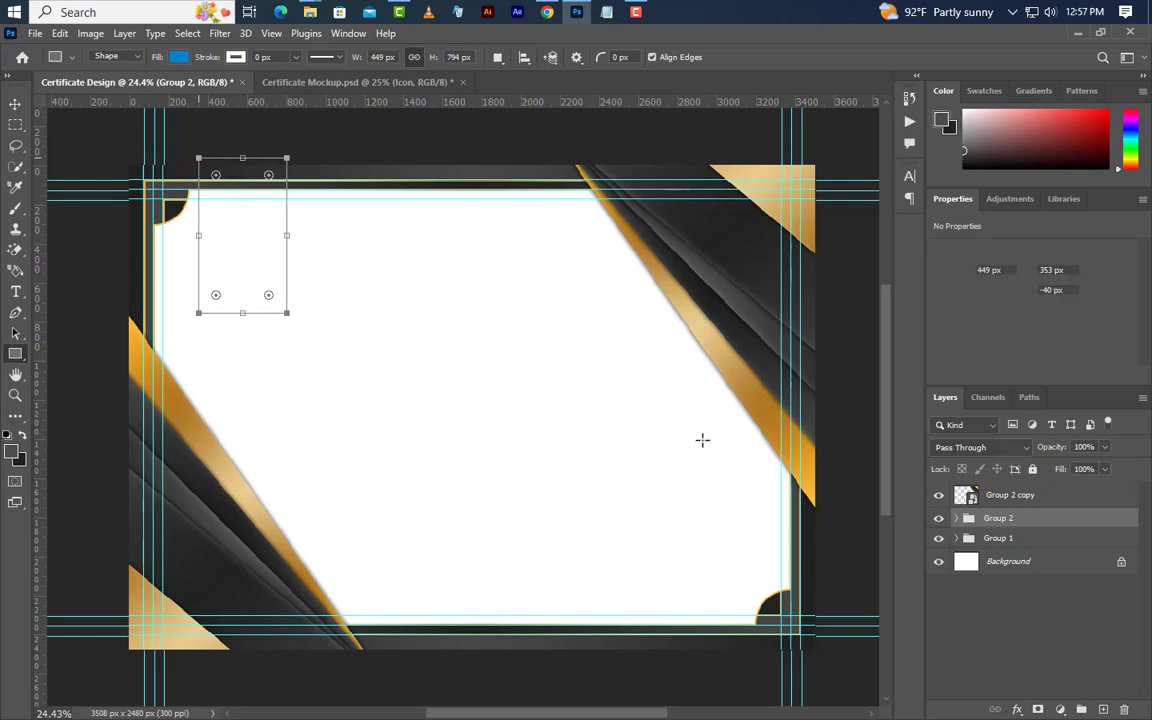
Add a dark Gradient Overlay to Rectangle 4 with Reflected style, 0° angle and 65% scale.
right_click(1097, 532)
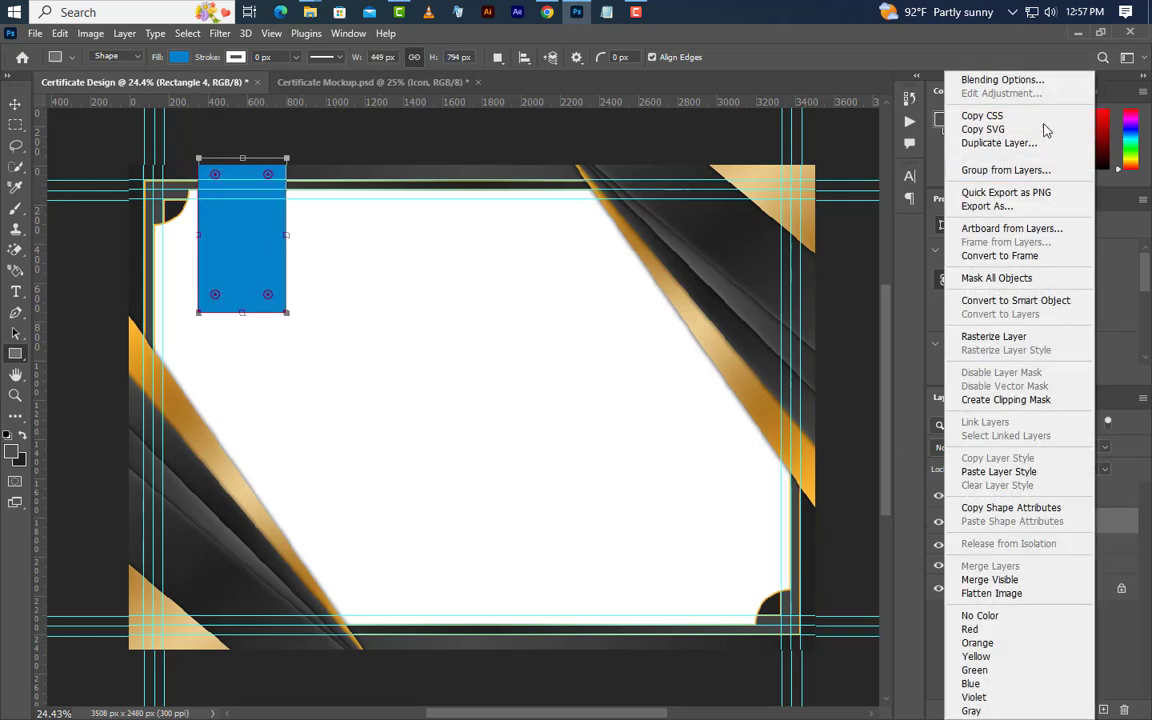
click(1040, 78)
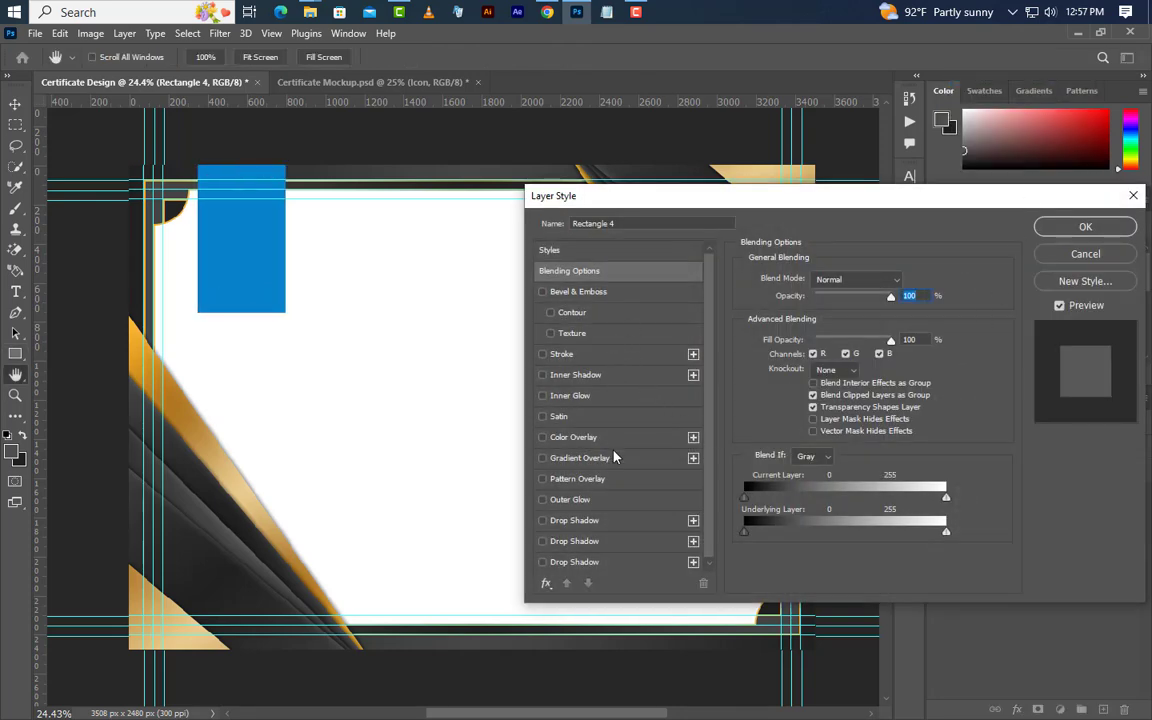
click(612, 458)
click(858, 318)
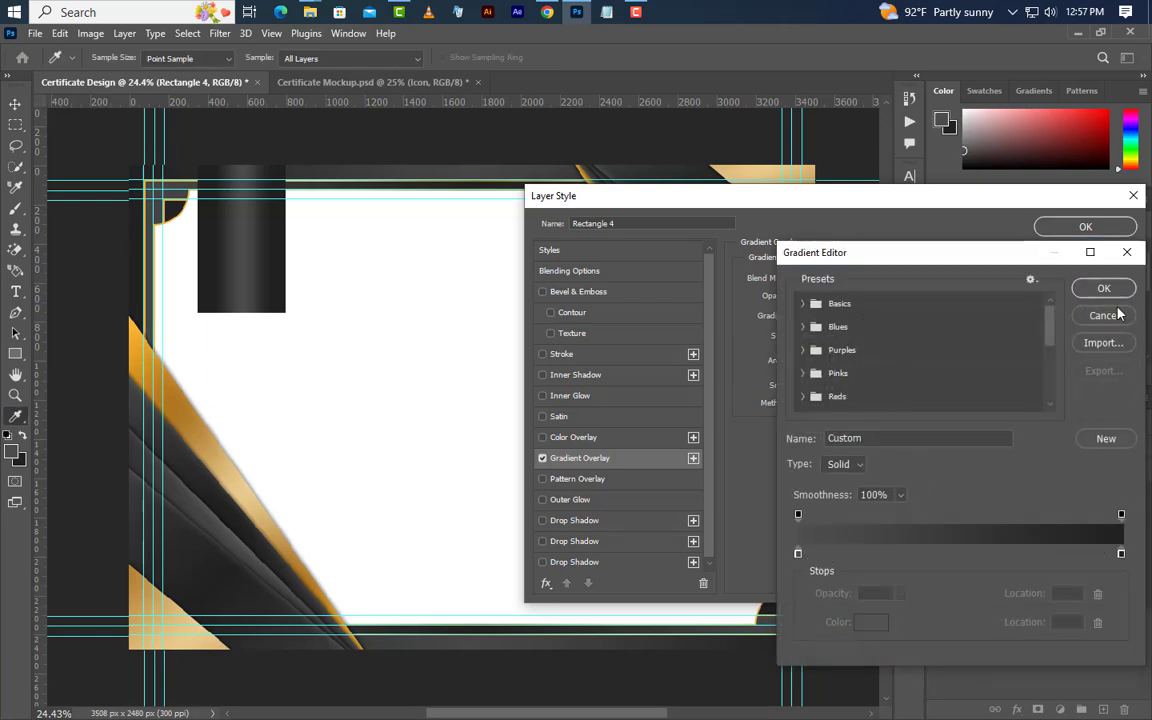
click(1110, 288)
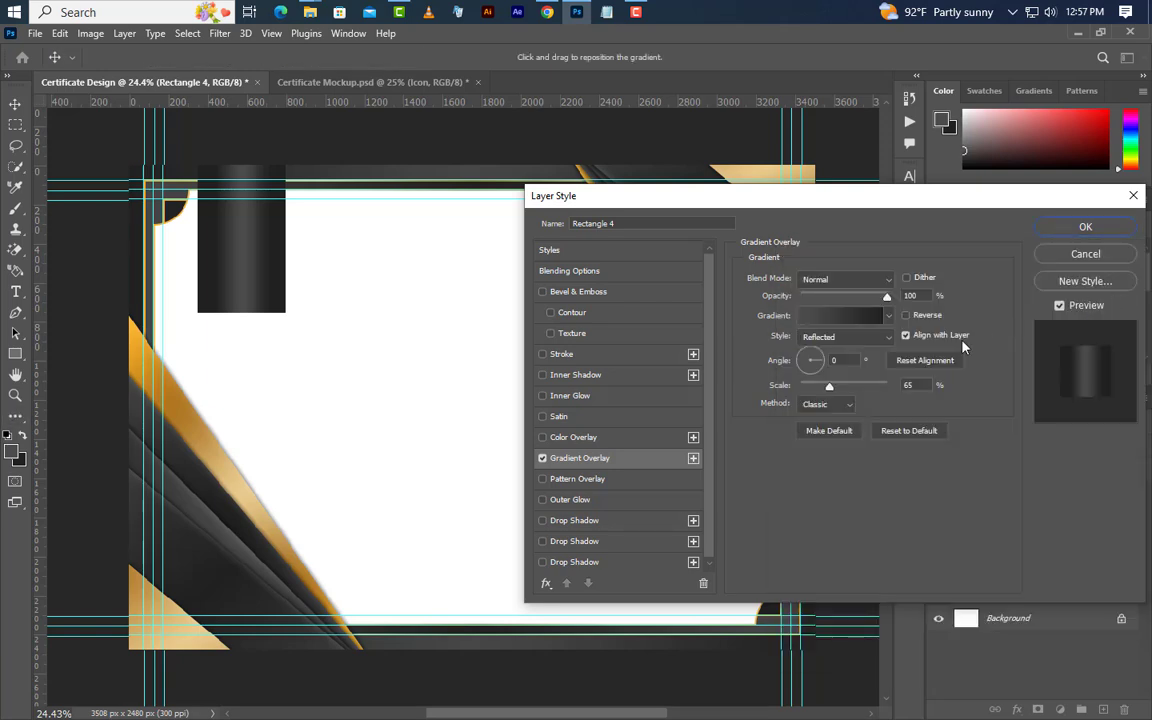
click(845, 337)
click(840, 397)
Add a 15 px Outside stroke to Rectangle 4 with a solid color fill of #f2ae2a.
click(590, 353)
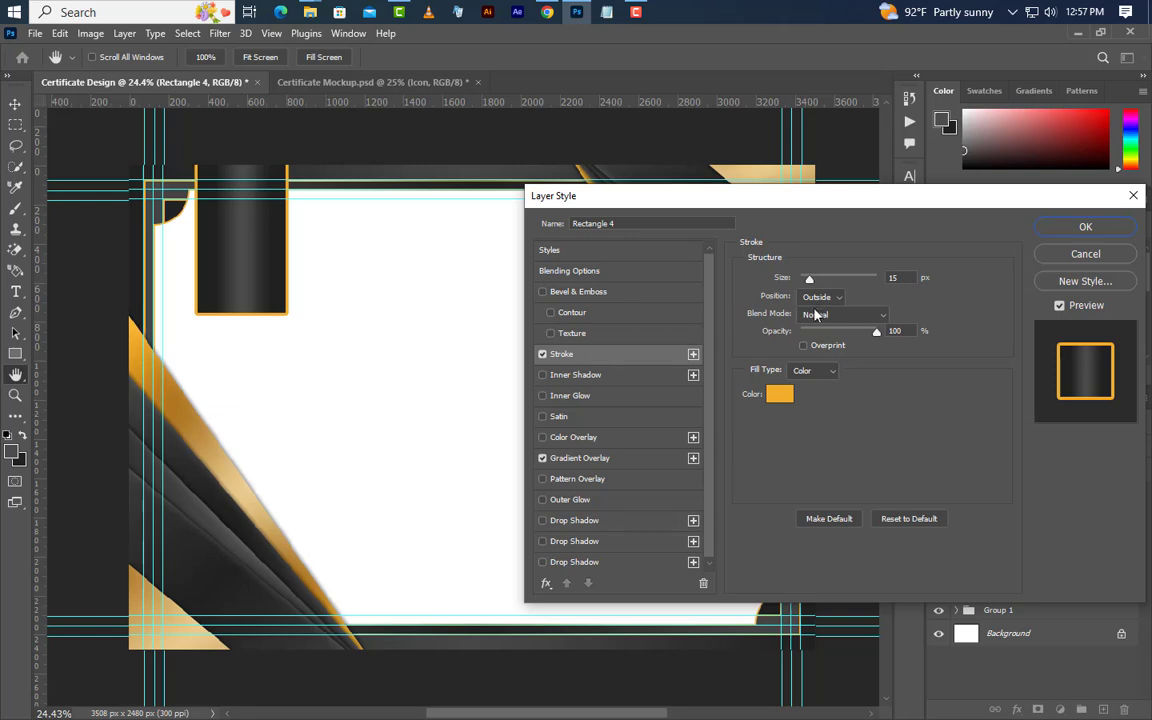
drag(897, 278, 877, 280)
click(826, 297)
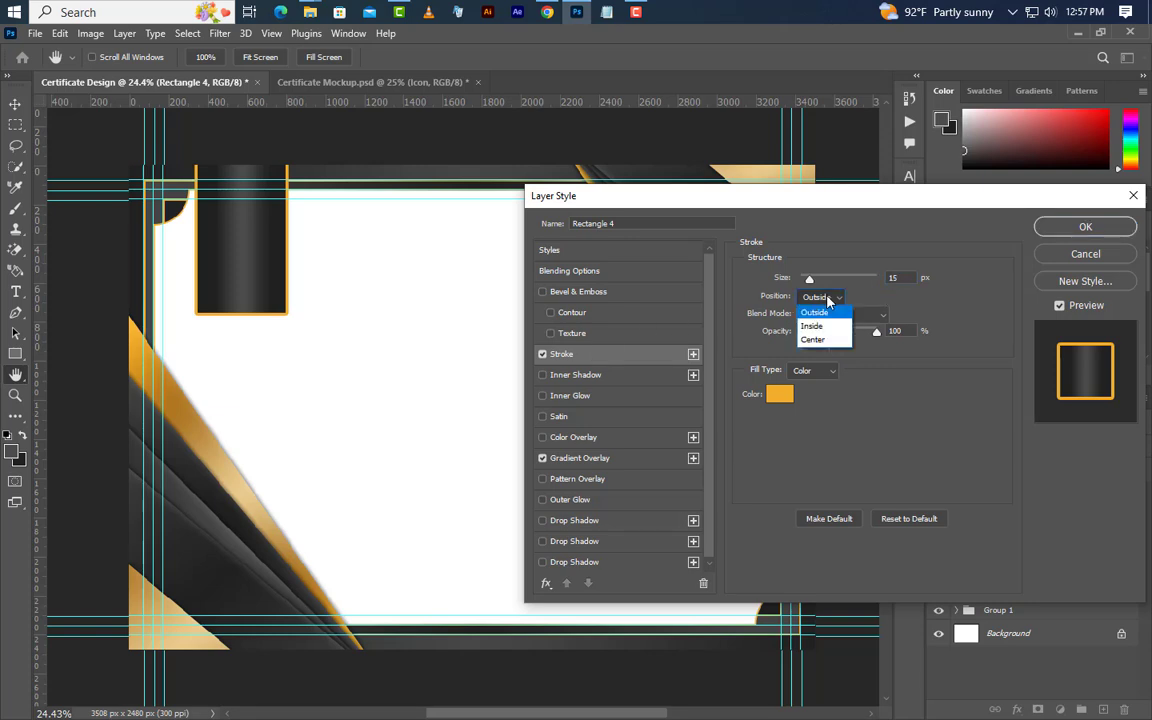
click(816, 313)
click(808, 374)
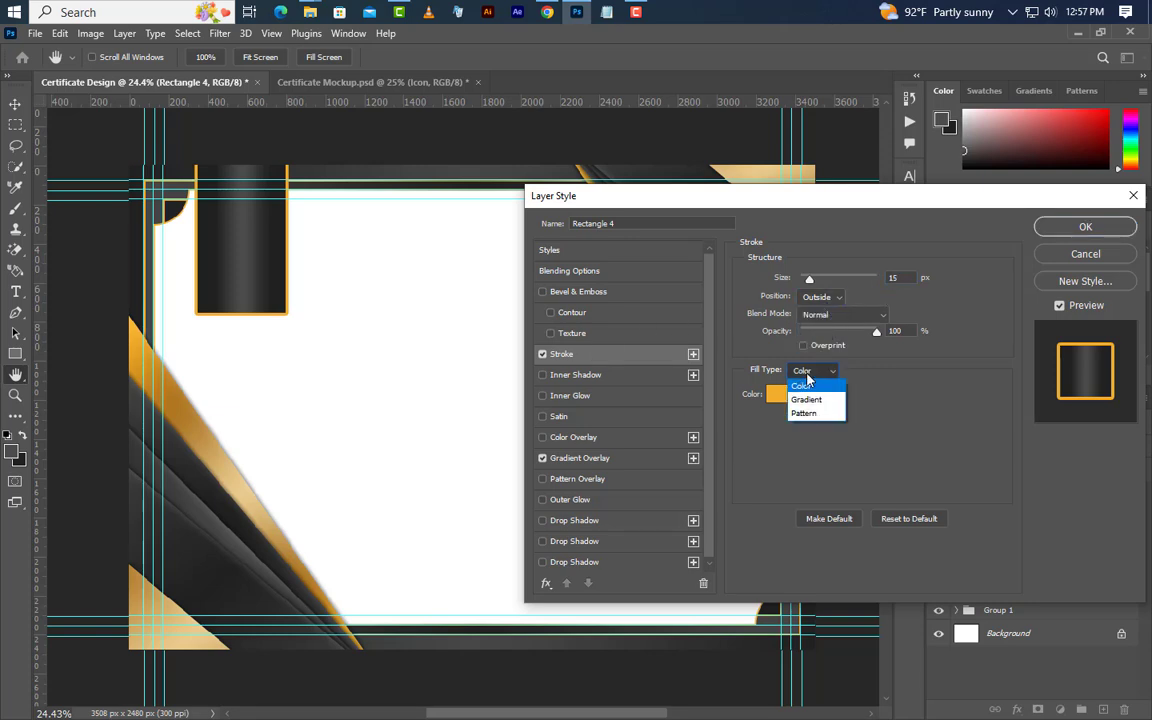
click(808, 376)
click(778, 394)
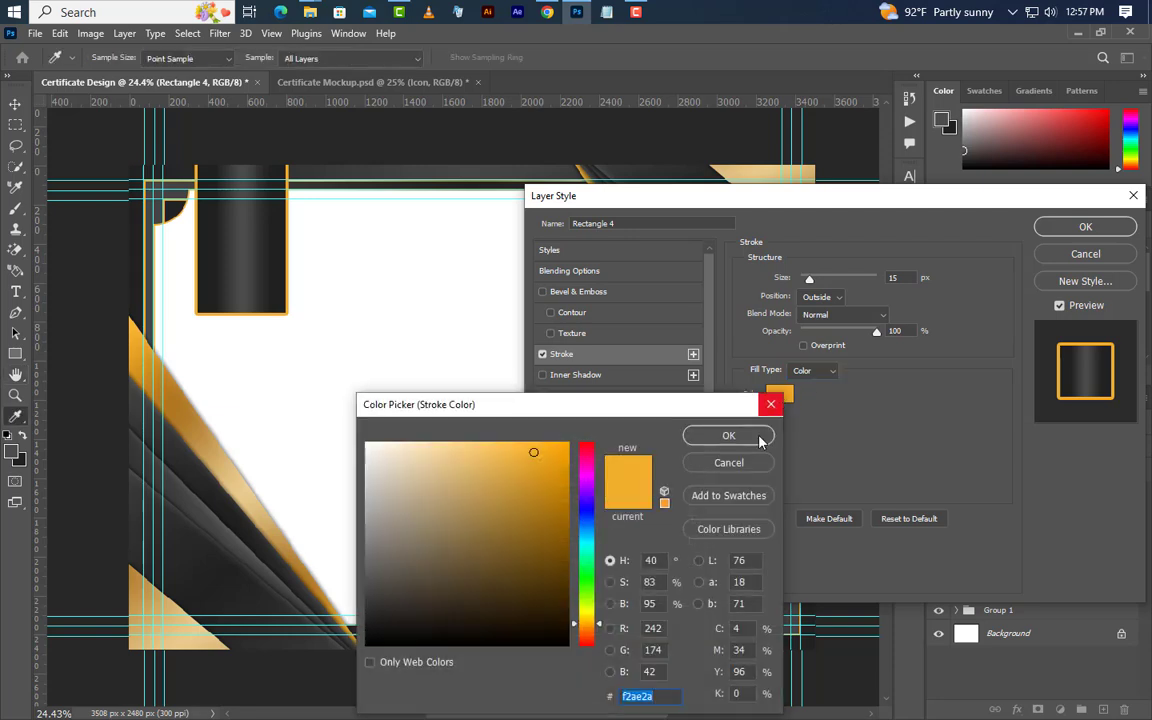
click(758, 437)
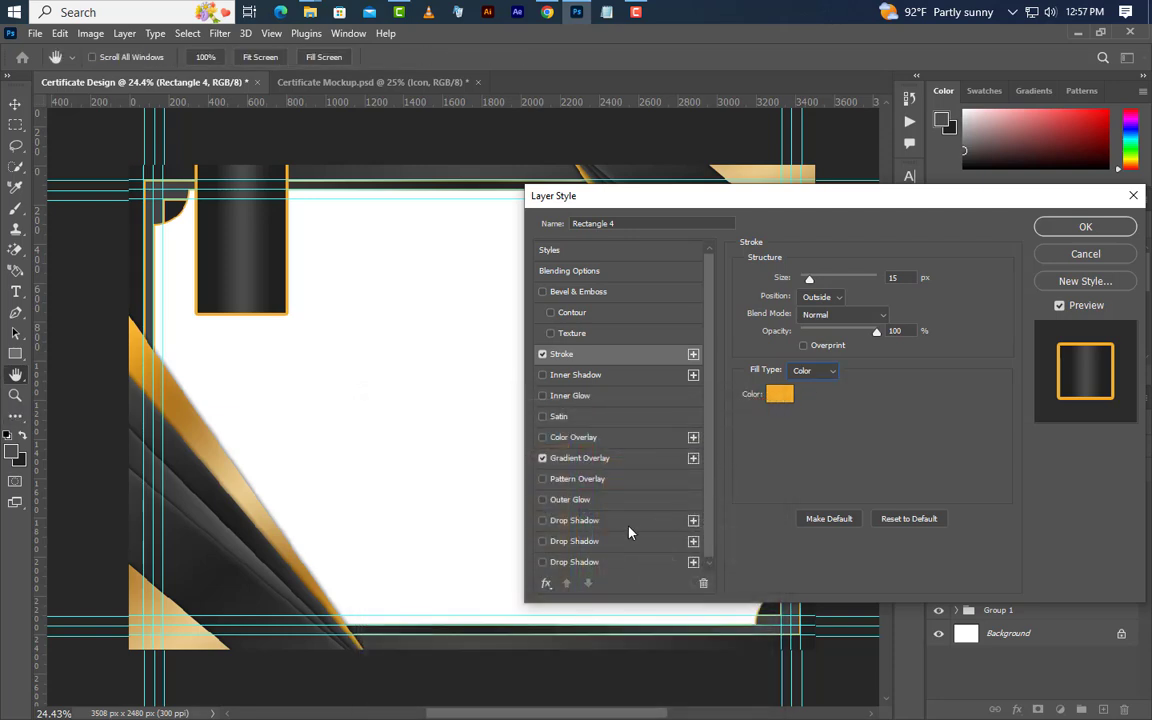
Enable only the second Drop Shadow on Rectangle 4, with 35% opacity, -145° angle, 30 px distance and 60 px size.
scroll(626, 520, down, 1)
click(580, 519)
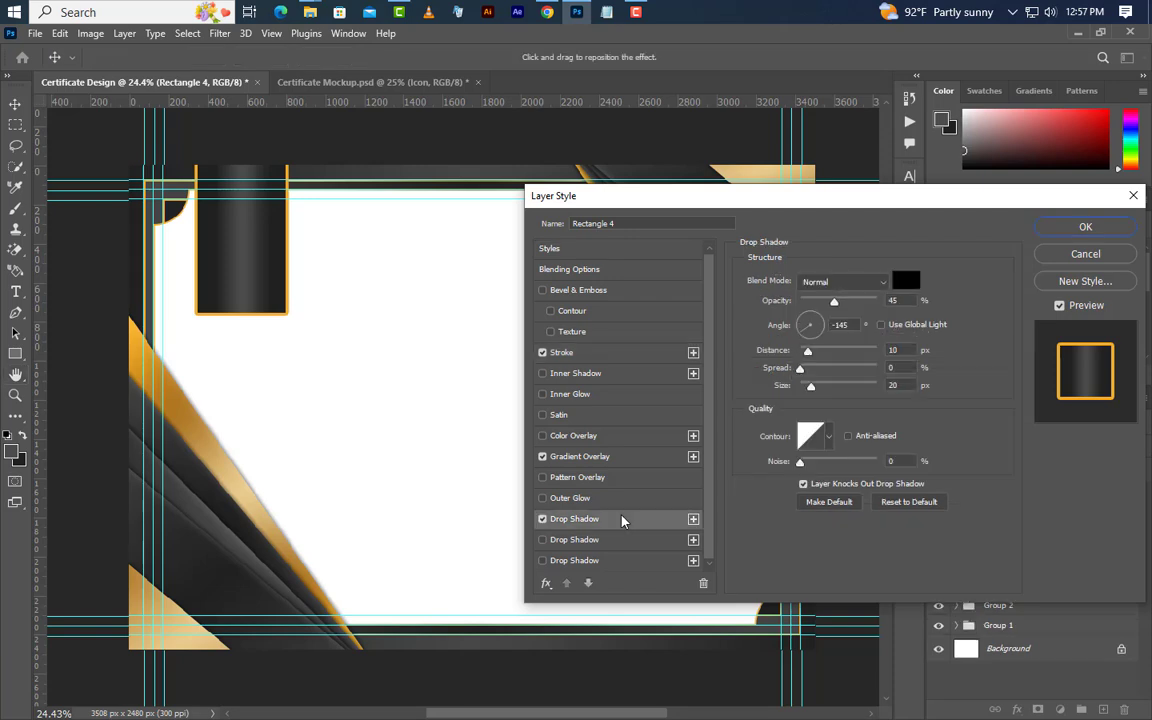
click(543, 519)
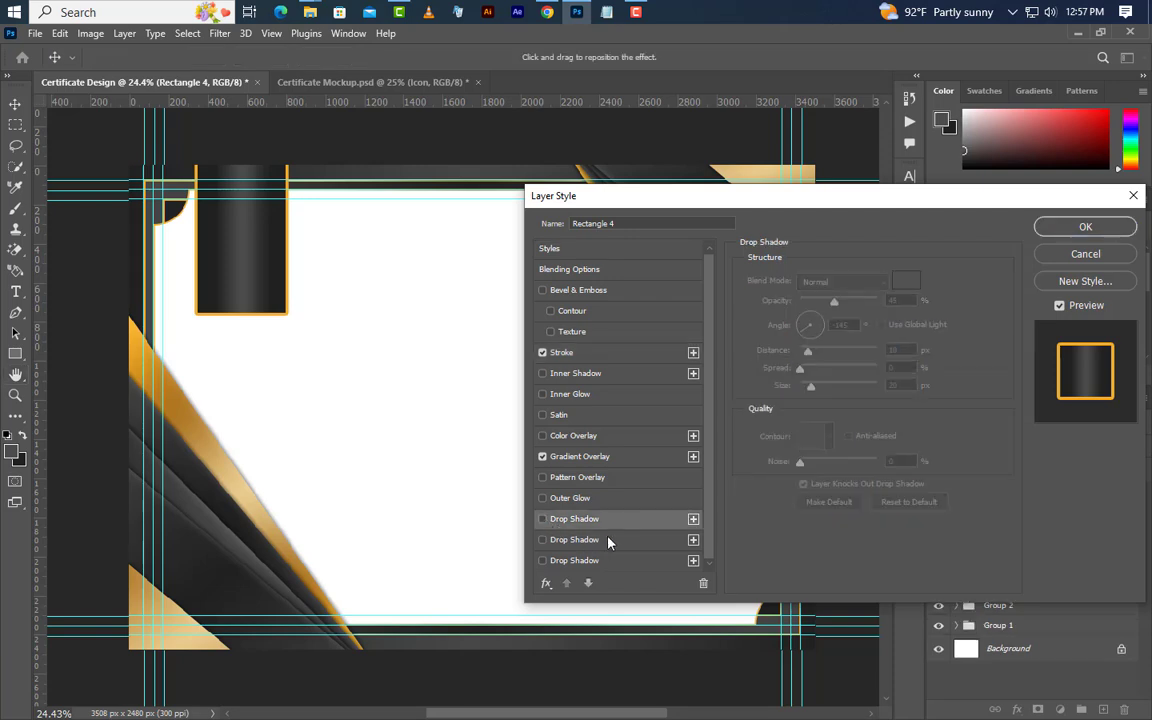
click(610, 540)
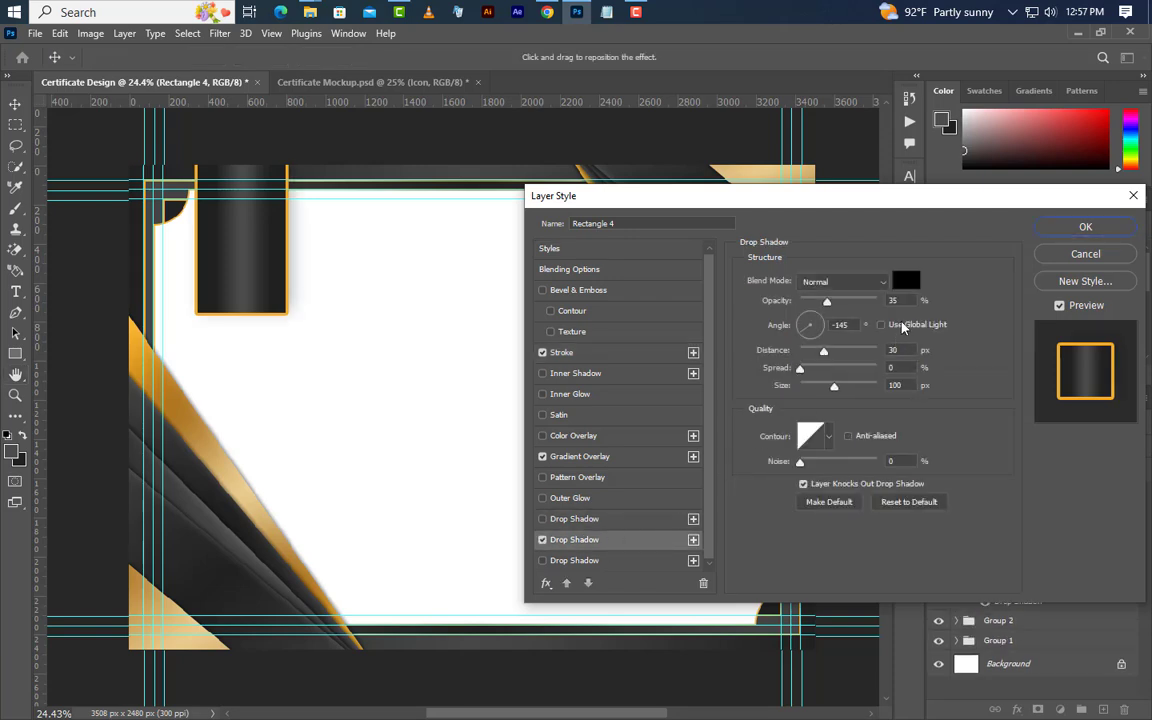
drag(903, 304, 879, 304)
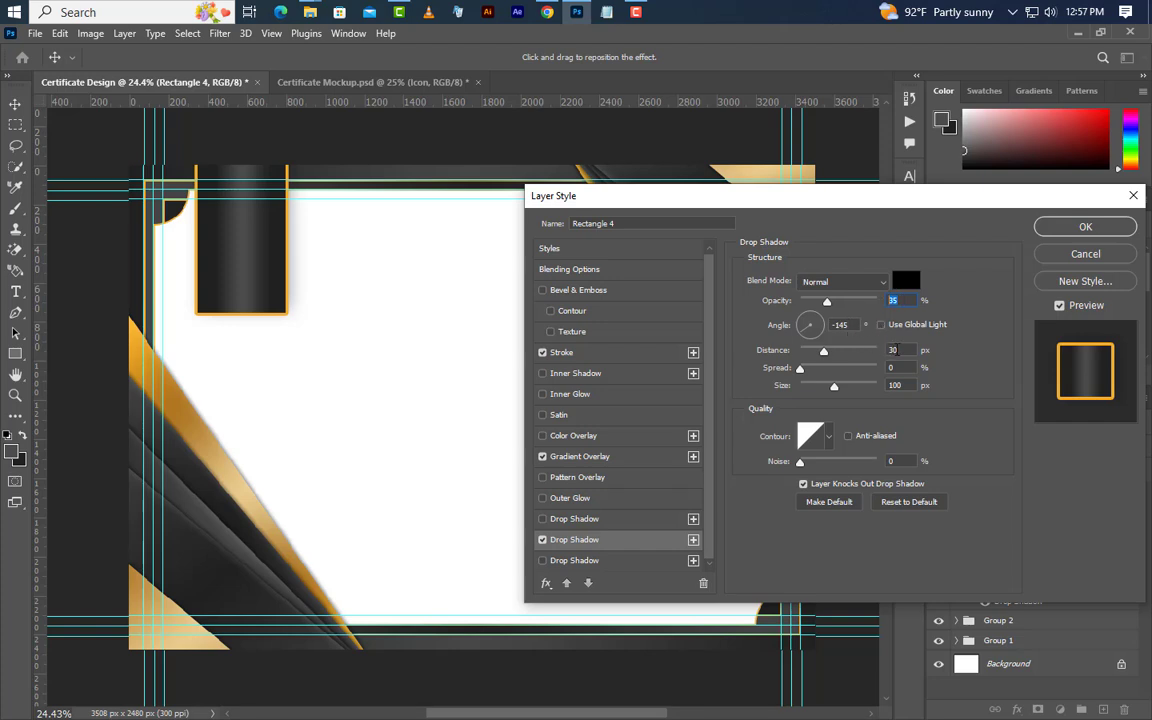
drag(902, 350, 877, 388)
text(60)
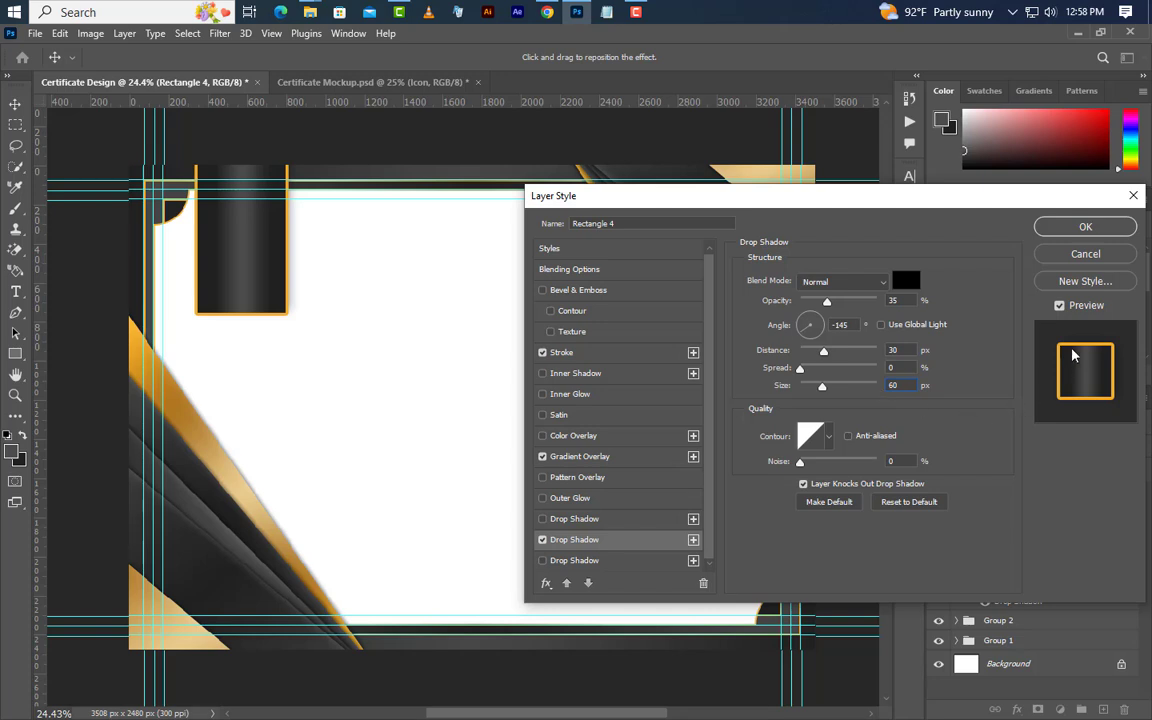
Apply the ribbon's layer style and place the Icon copy.png award badge over the ribbon's lower end.
click(1085, 227)
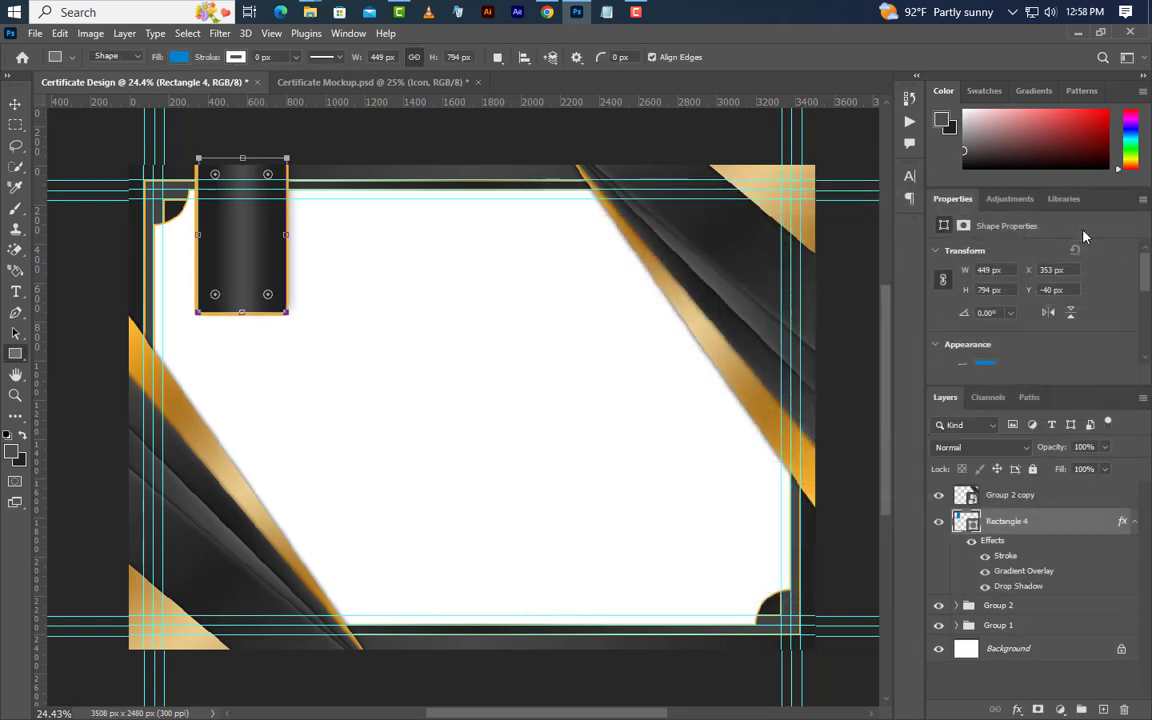
click(1077, 33)
drag(990, 255, 296, 401)
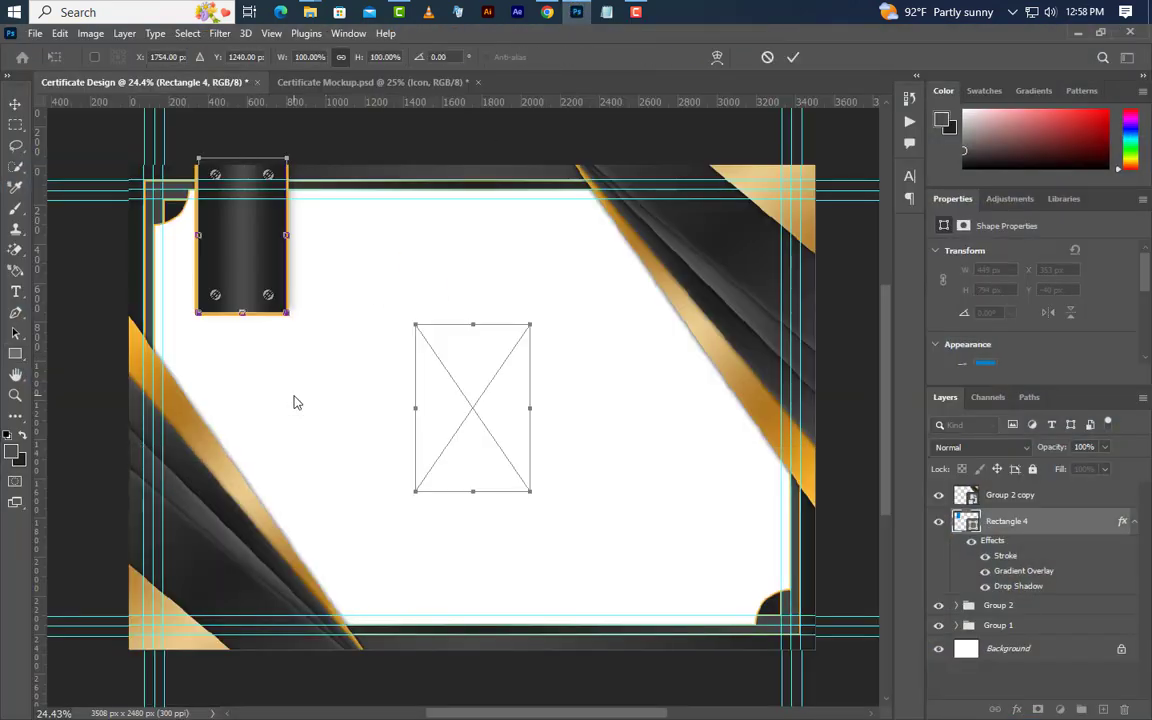
drag(470, 410, 231, 322)
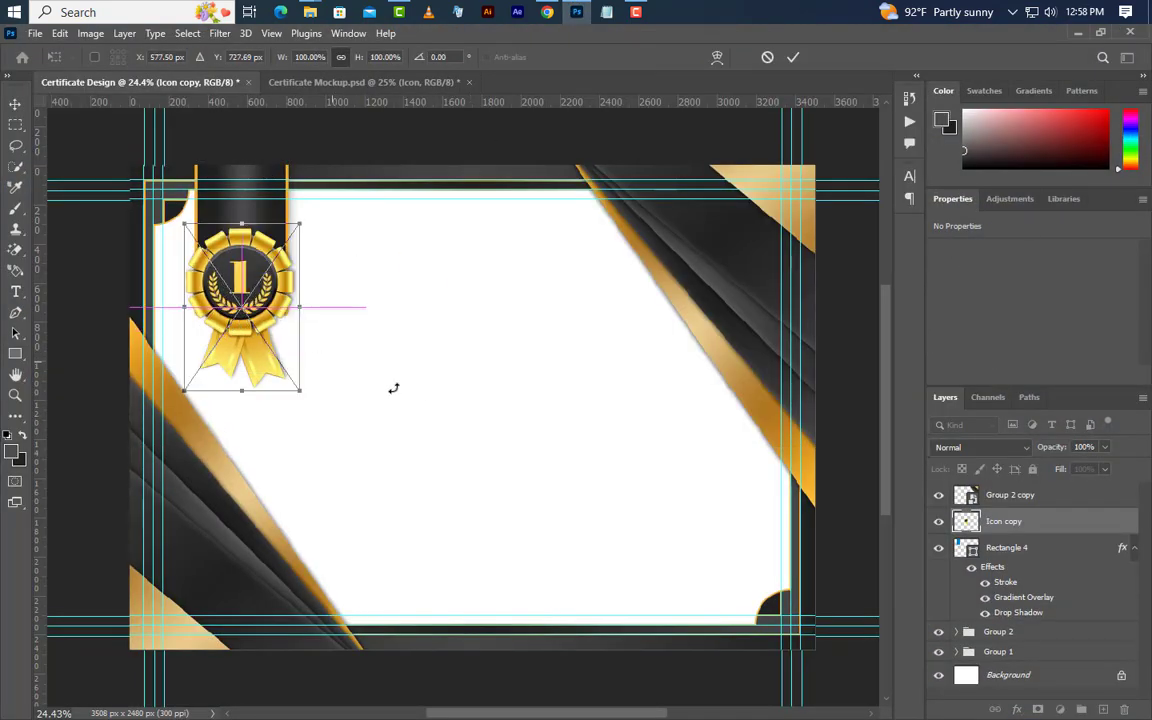
click(795, 57)
Group the Icon copy and Rectangle 4 layers and move the group above the Group 2 copy layer.
shift+click(1037, 552)
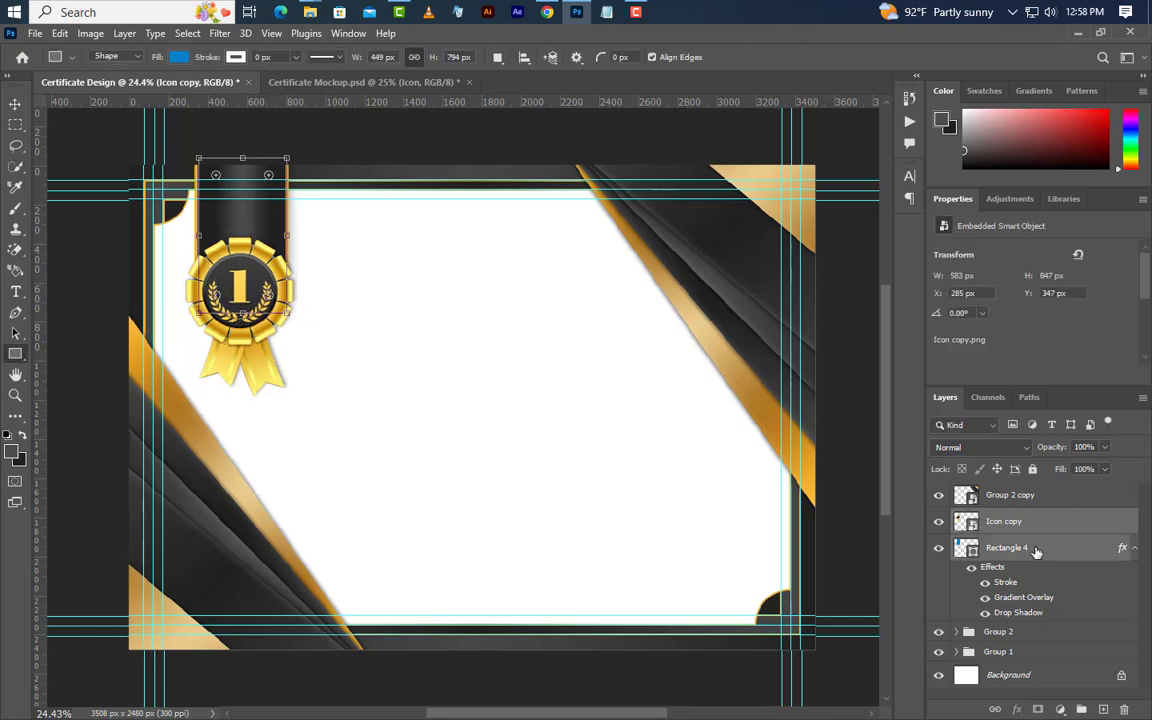
click(1081, 708)
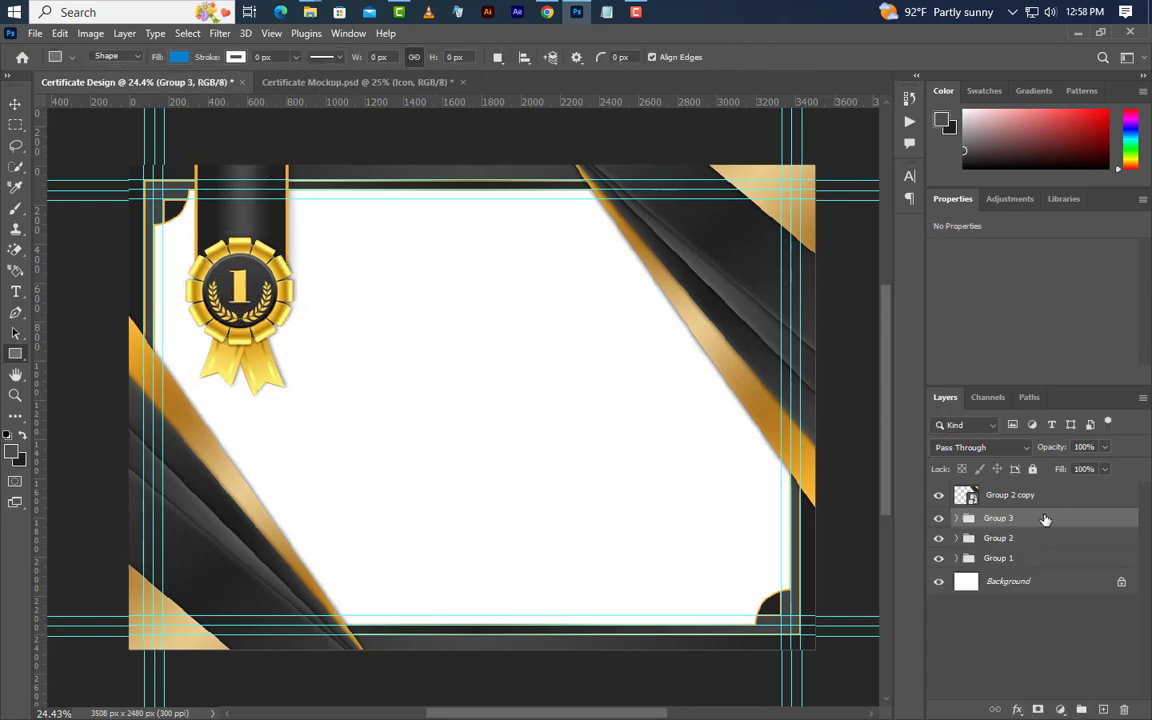
drag(1045, 519, 1041, 488)
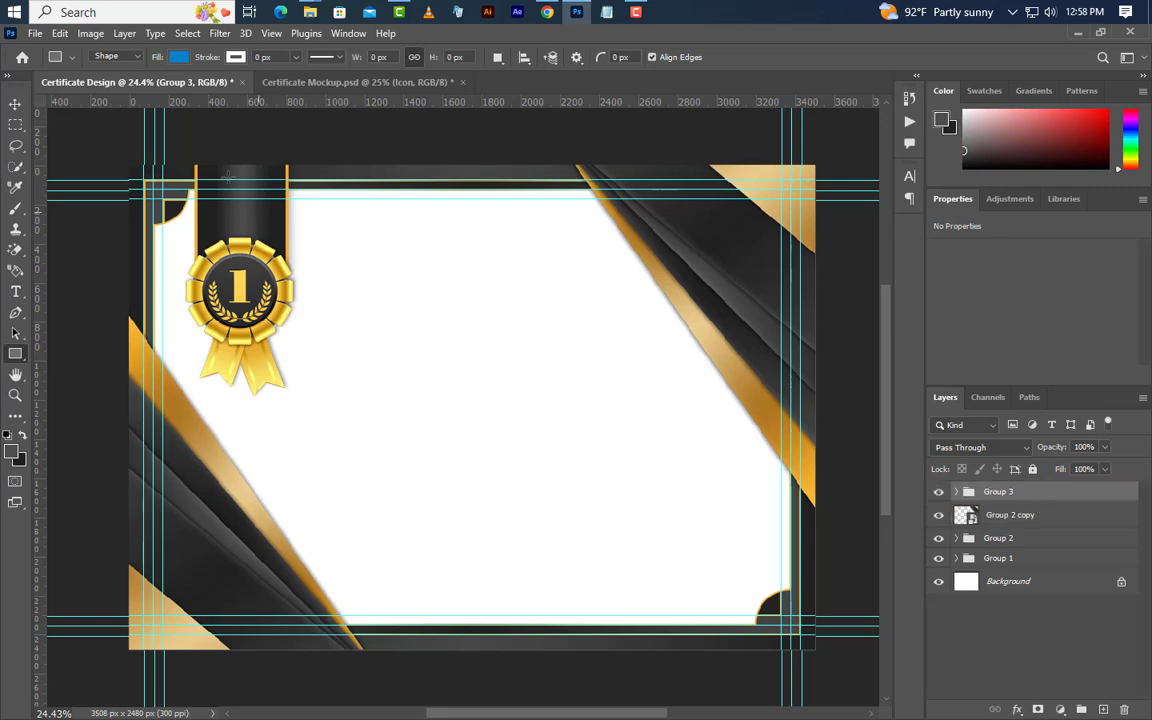
Free Transform Group 3 to shift the ribbon and badge up and slightly left, to about X 544 px and Y 389 px.
click(60, 33)
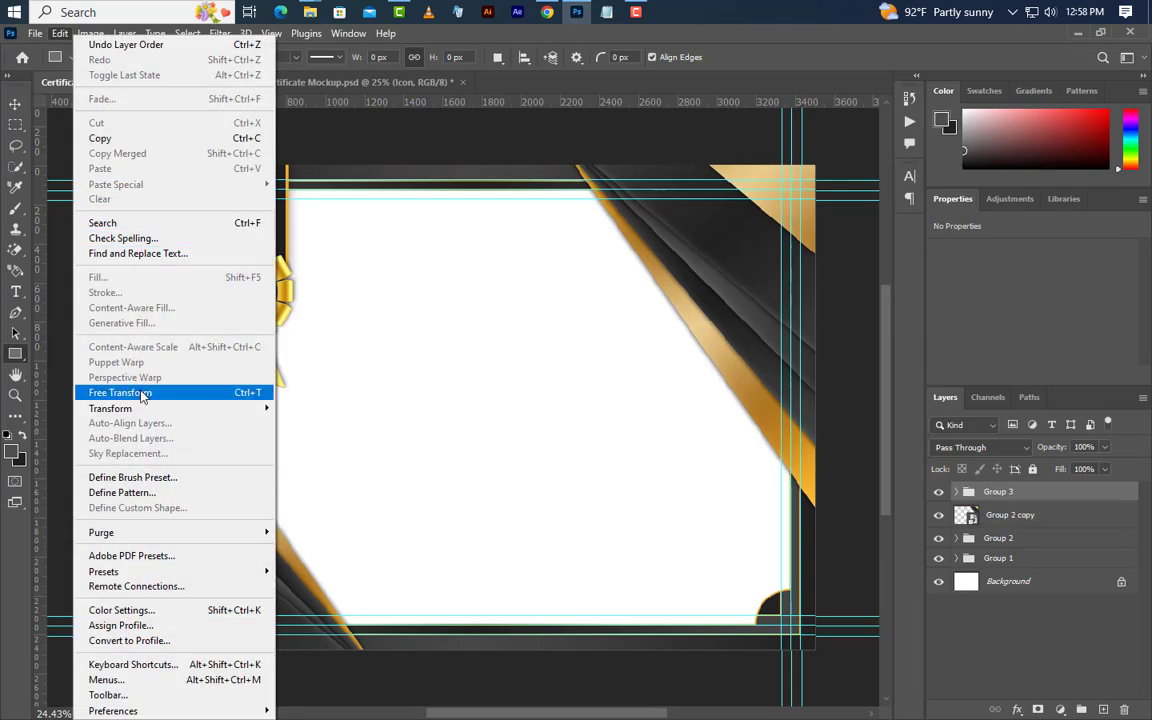
click(130, 352)
key(shift+Up)
key(shift+Up)
key(shift+Up)
key(shift+Up)
key(shift+Up)
key(shift+Up)
key(shift+Up)
key(shift+Up)
key(shift+Up)
key(shift+Up)
key(shift+Up)
key(shift+Up)
key(shift+Up)
key(shift+Up)
key(shift+Up)
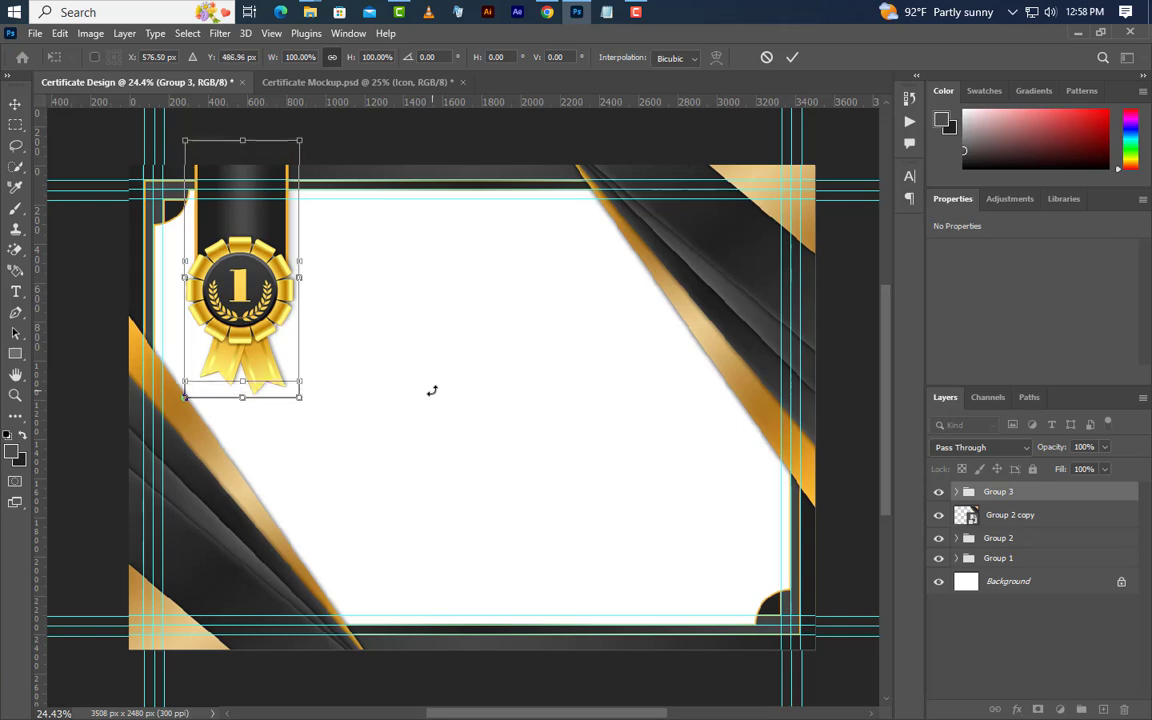
key(shift+Left)
key(shift+Left)
key(shift+Left)
key(shift+Up)
key(shift+Up)
key(shift+Up)
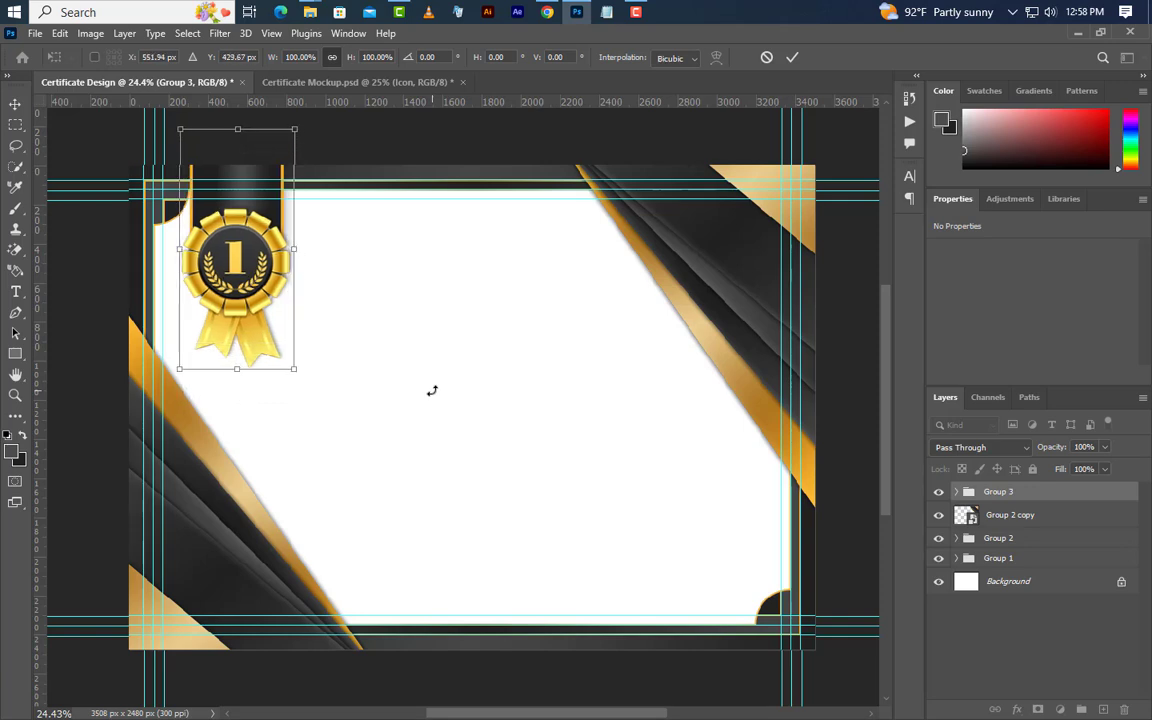
key(Up)
key(Up)
key(Up)
key(Up)
key(Left)
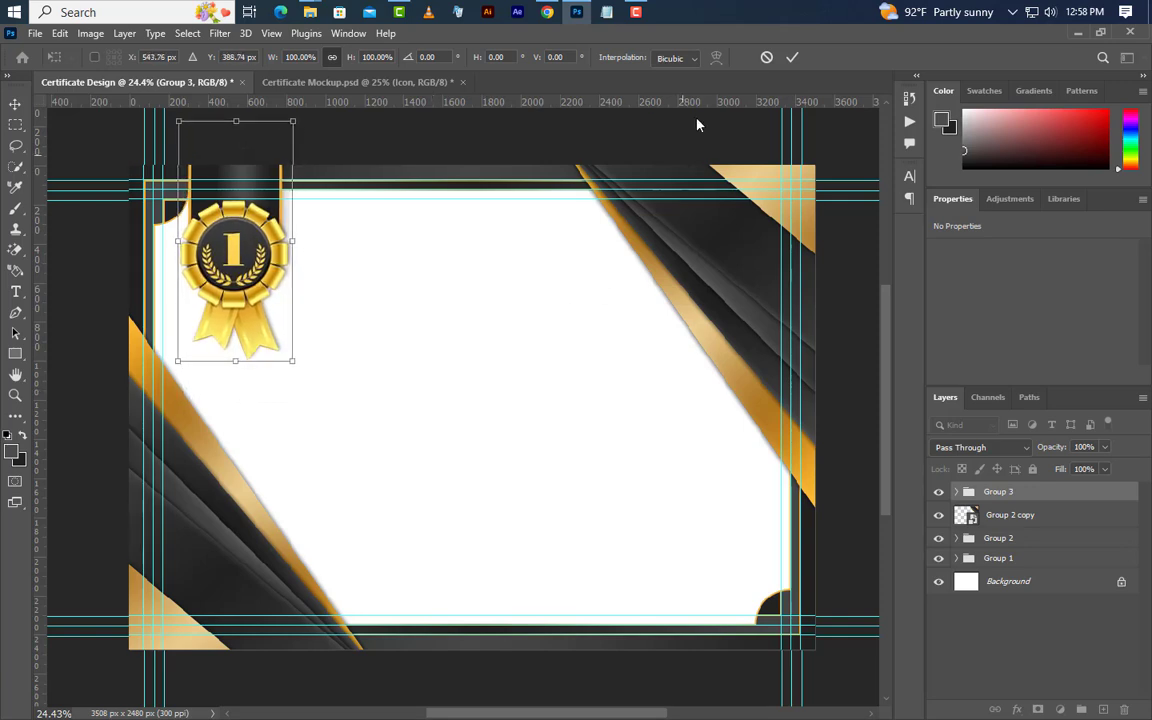
click(791, 57)
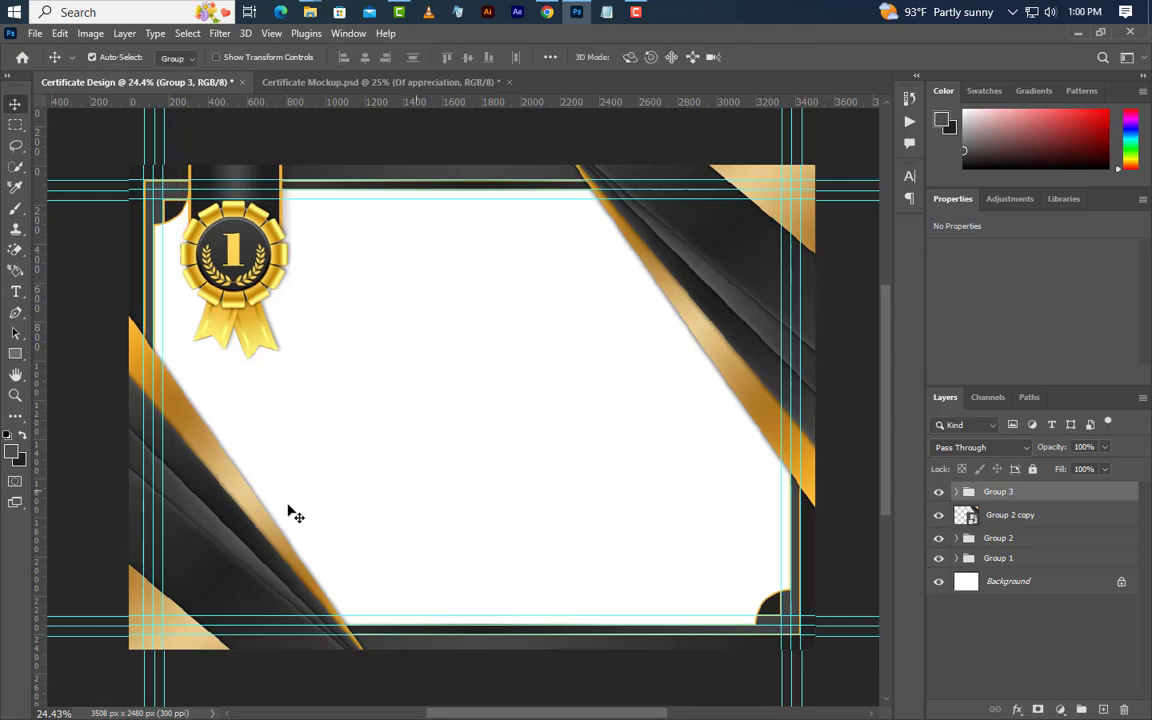
Add the title text CERTIFICATE on the white panel just right of the award badge.
click(15, 291)
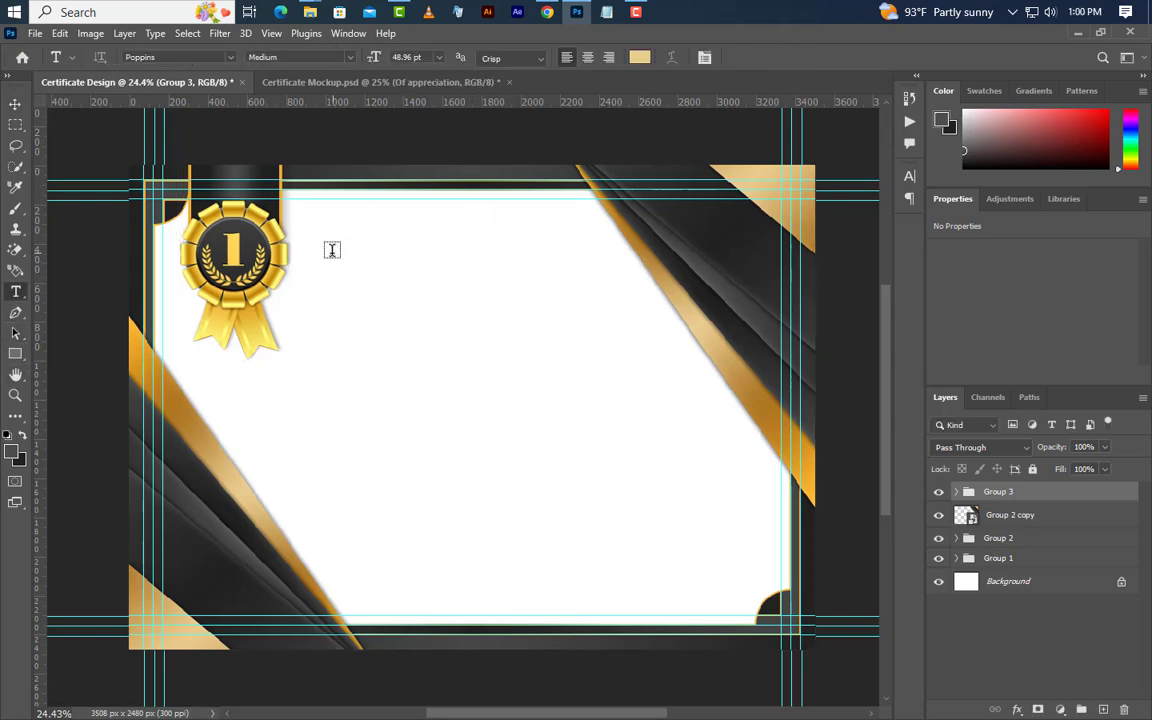
text(CER)
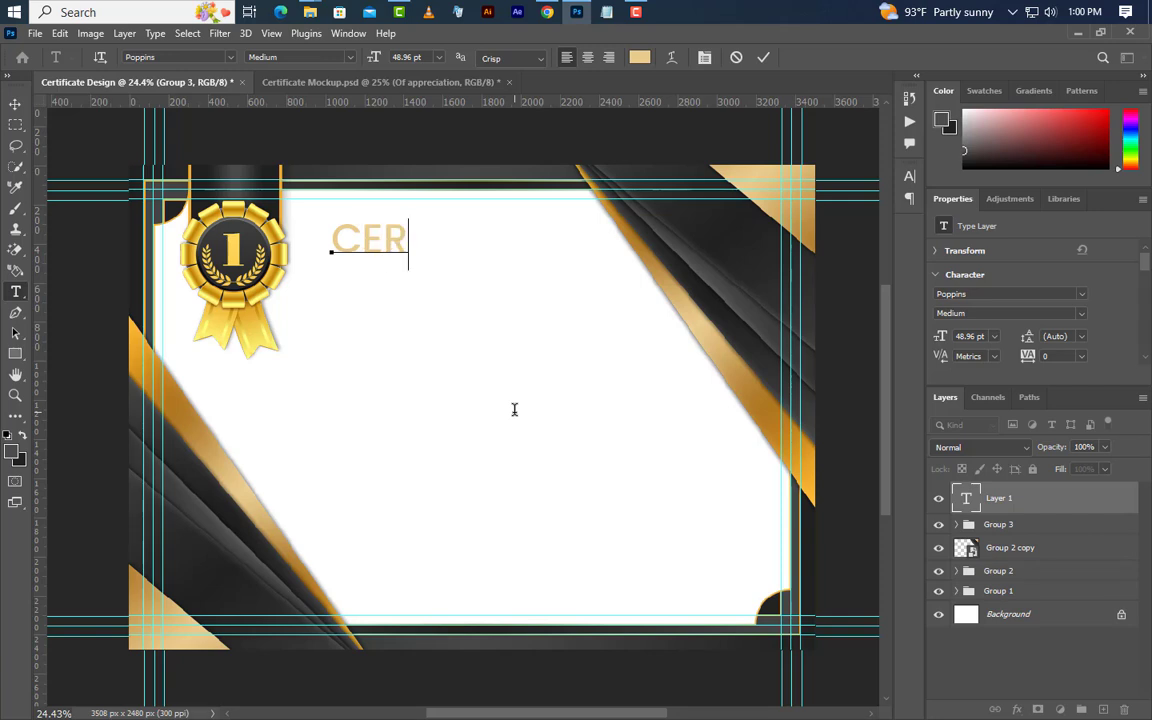
text(TIFI)
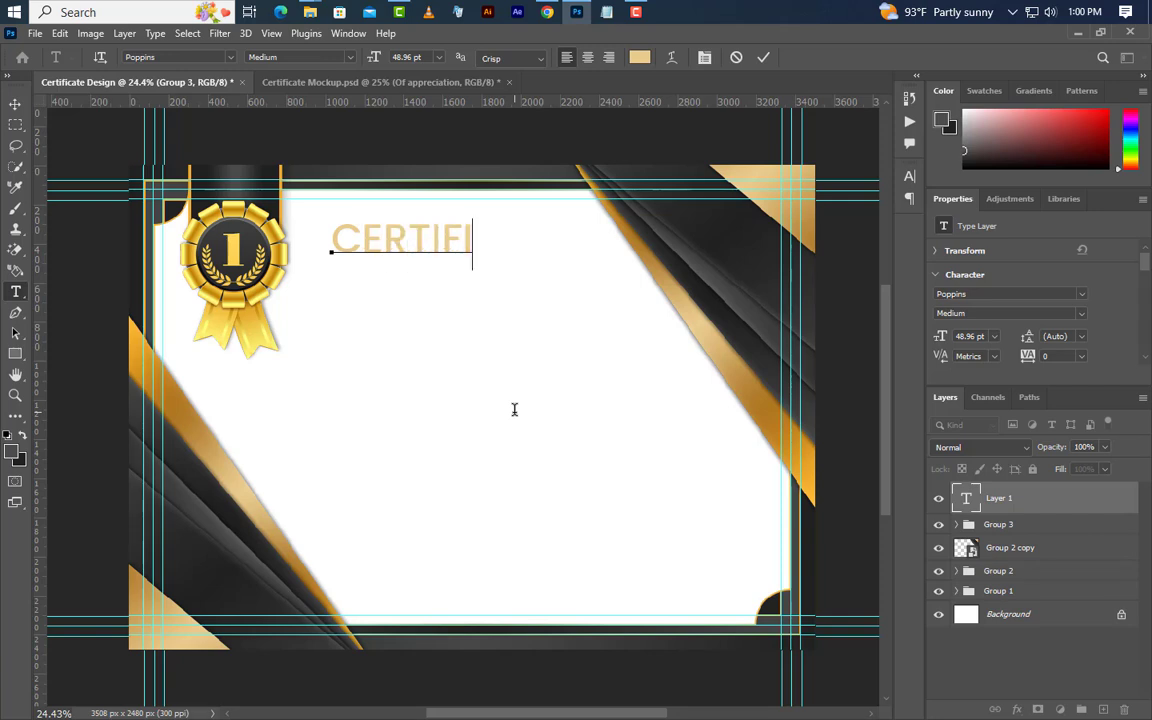
text(CATE)
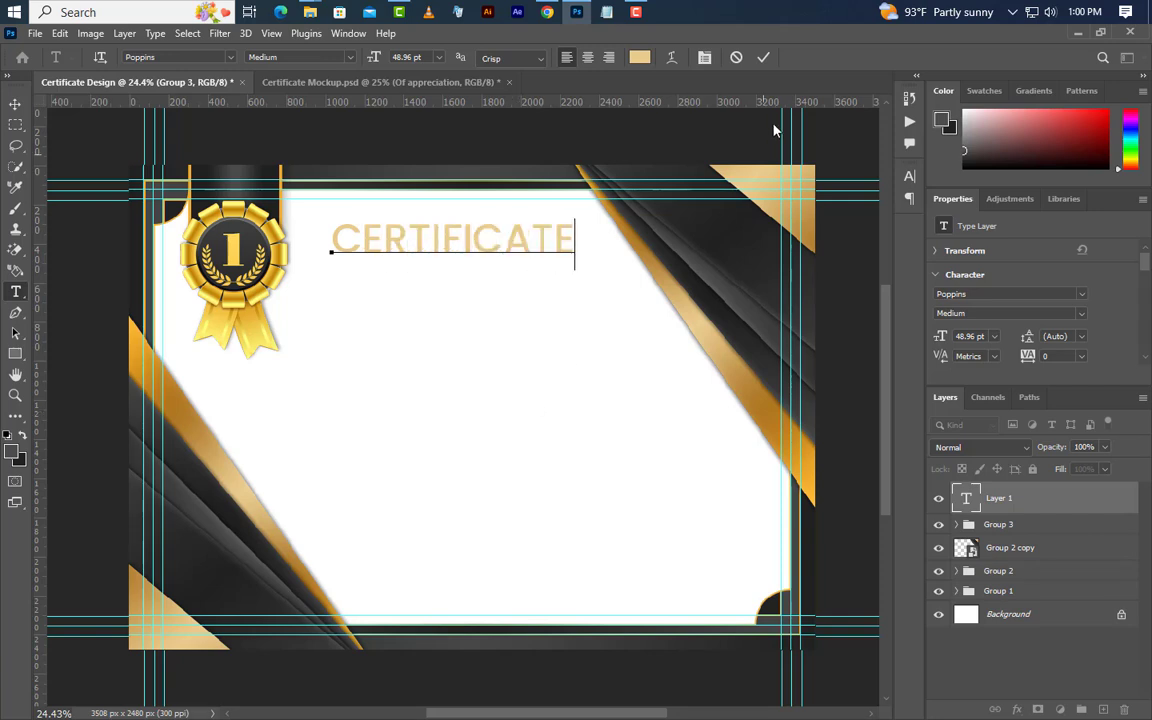
click(763, 57)
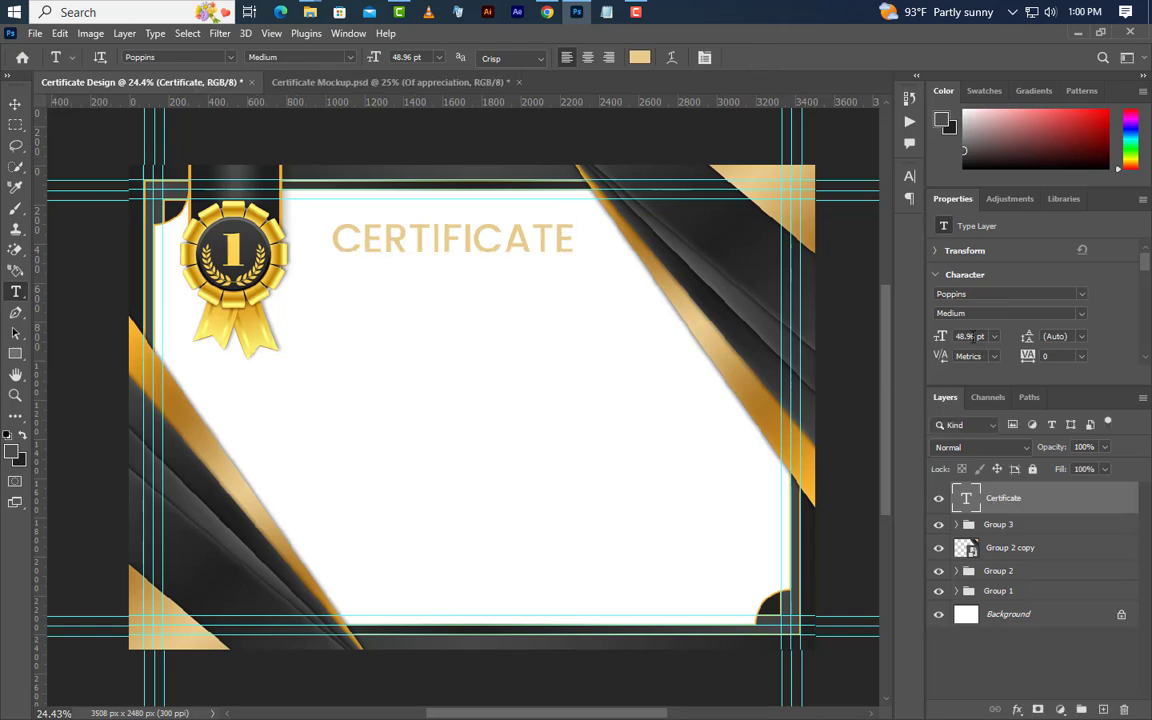
Set the CERTIFICATE title's font size to 55.3 pt and its Poppins style to Bold.
text(55.3)
drag(947, 345, 955, 348)
click(1010, 313)
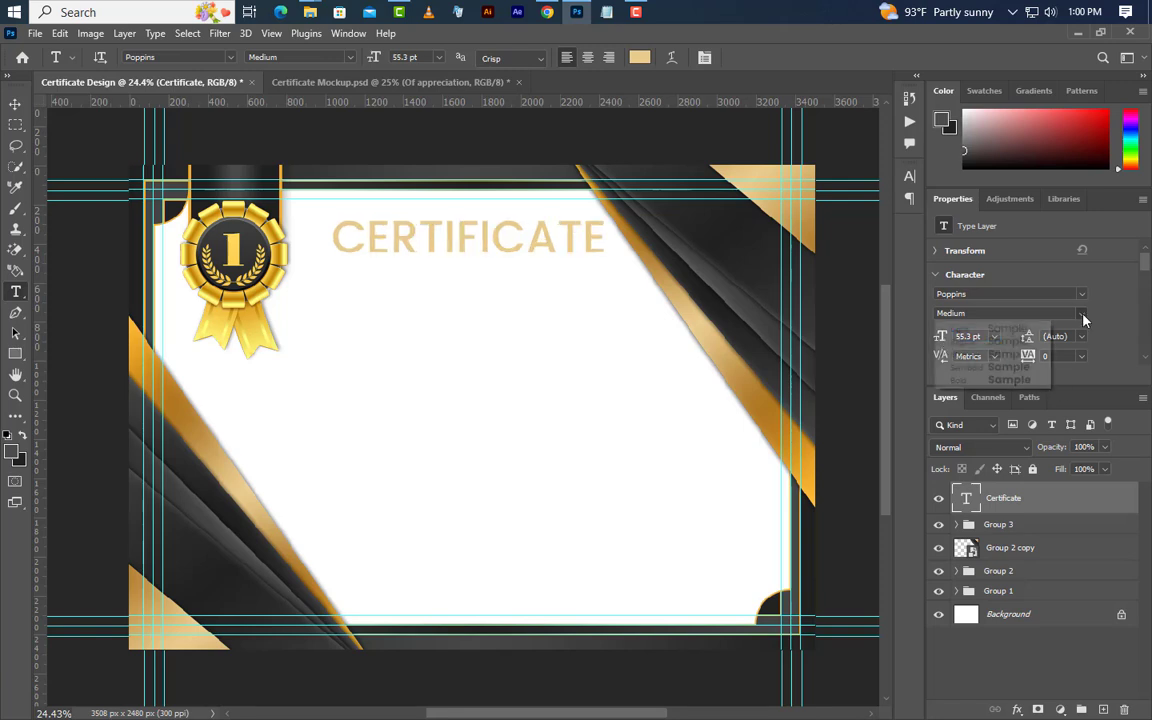
click(966, 378)
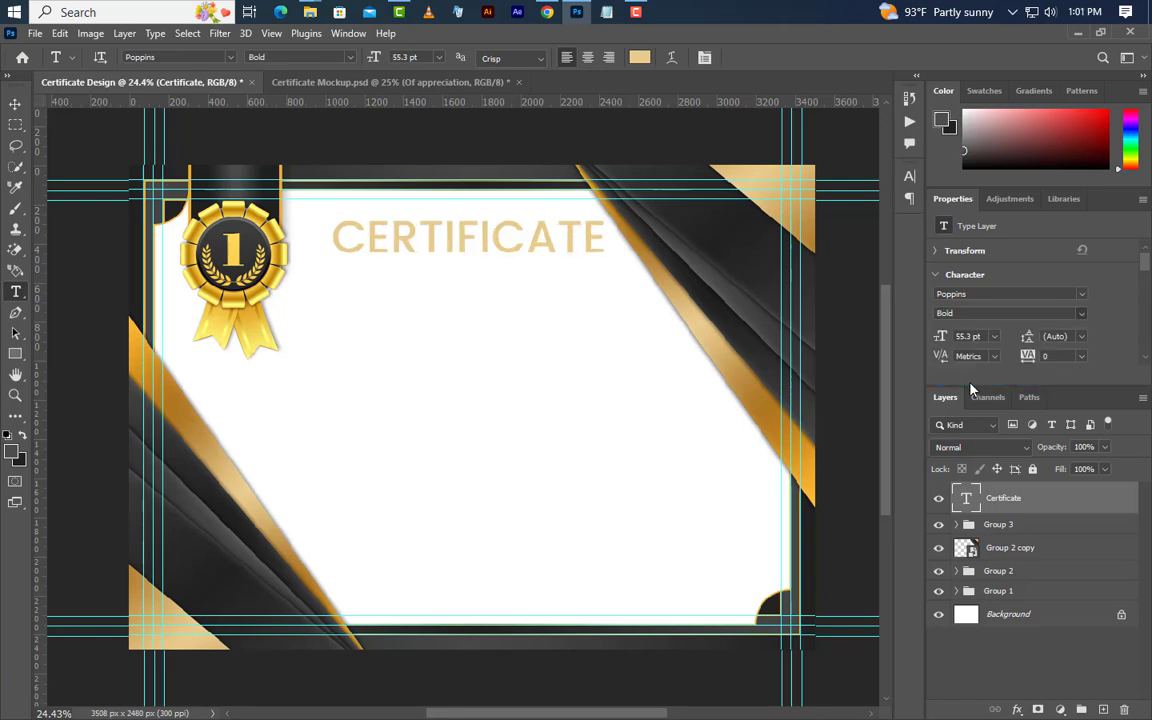
Change the CERTIFICATE title's text color to near-black.
click(909, 176)
click(876, 268)
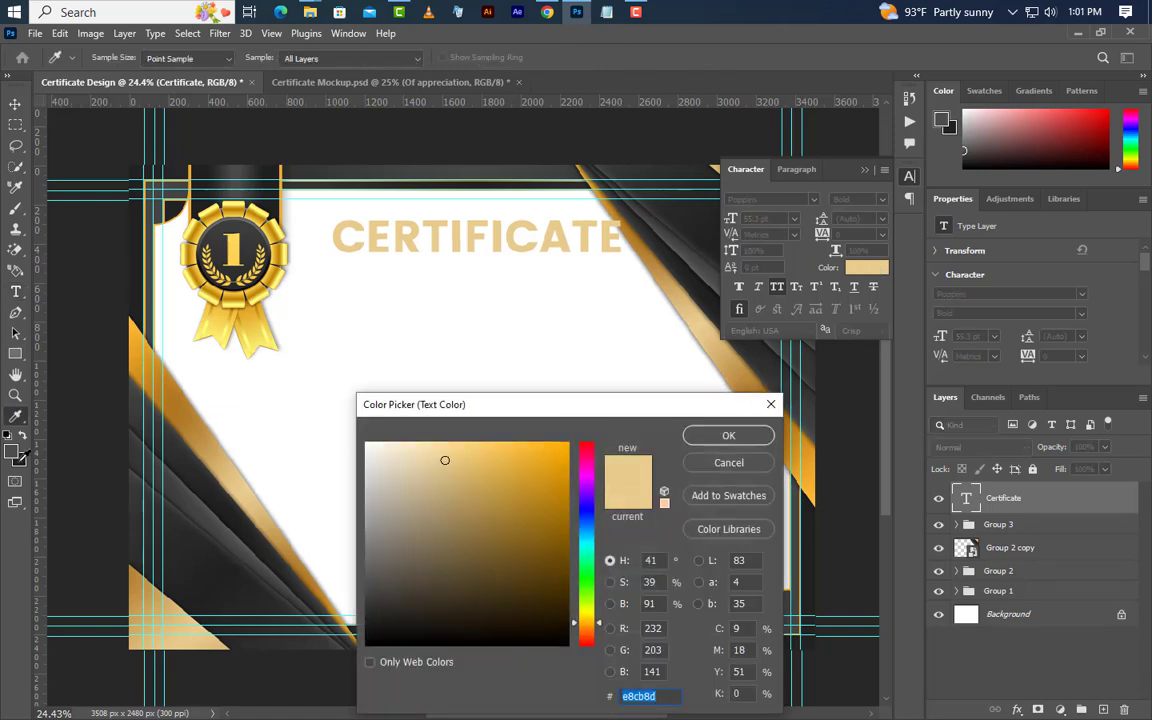
click(237, 470)
click(763, 442)
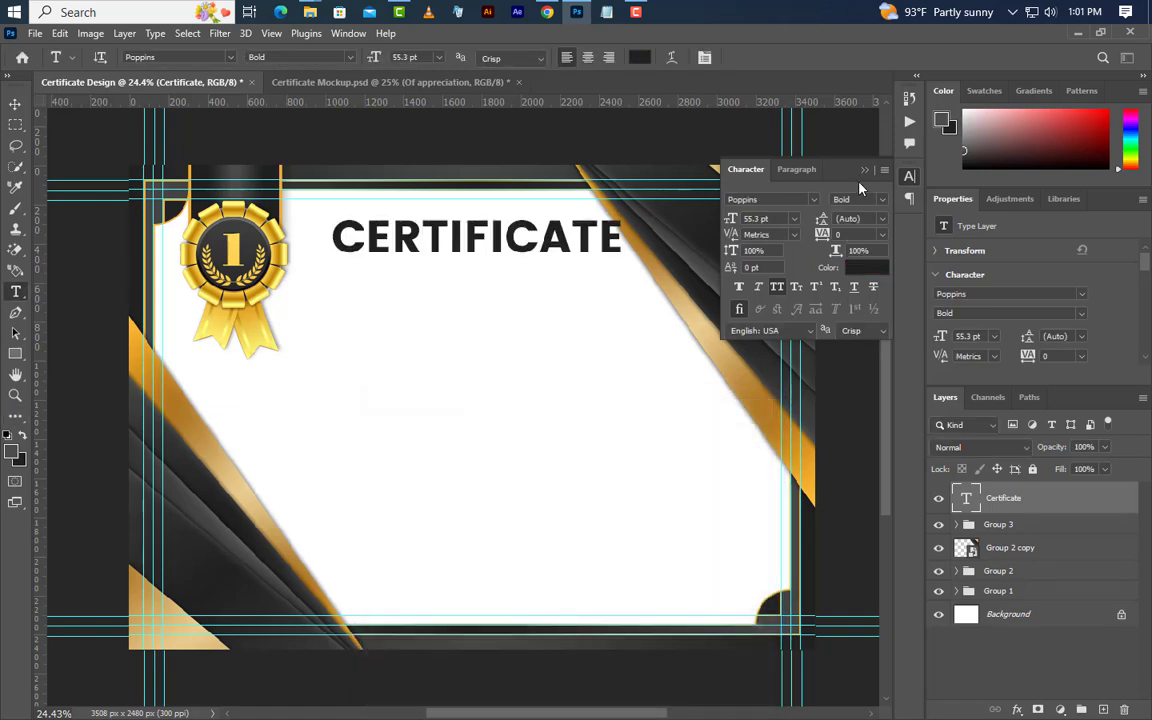
click(865, 171)
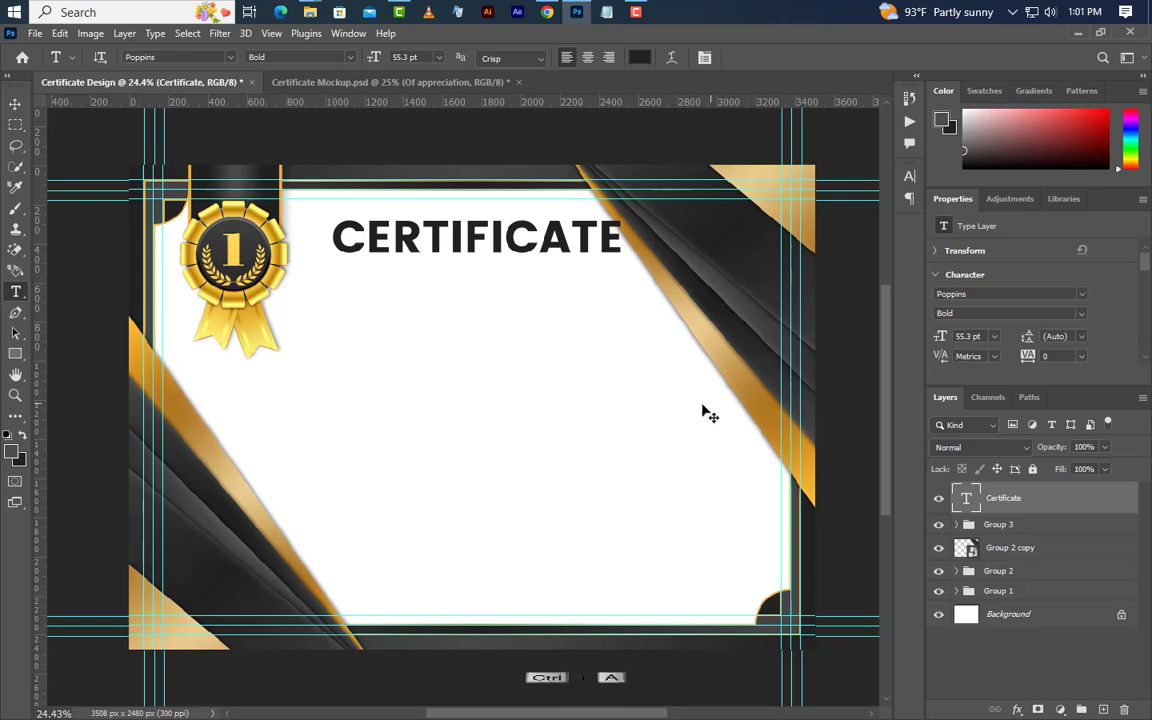
Center the CERTIFICATE title horizontally on the whole canvas, clear the selection and shift the title slightly down.
key(ctrl+a)
click(15, 103)
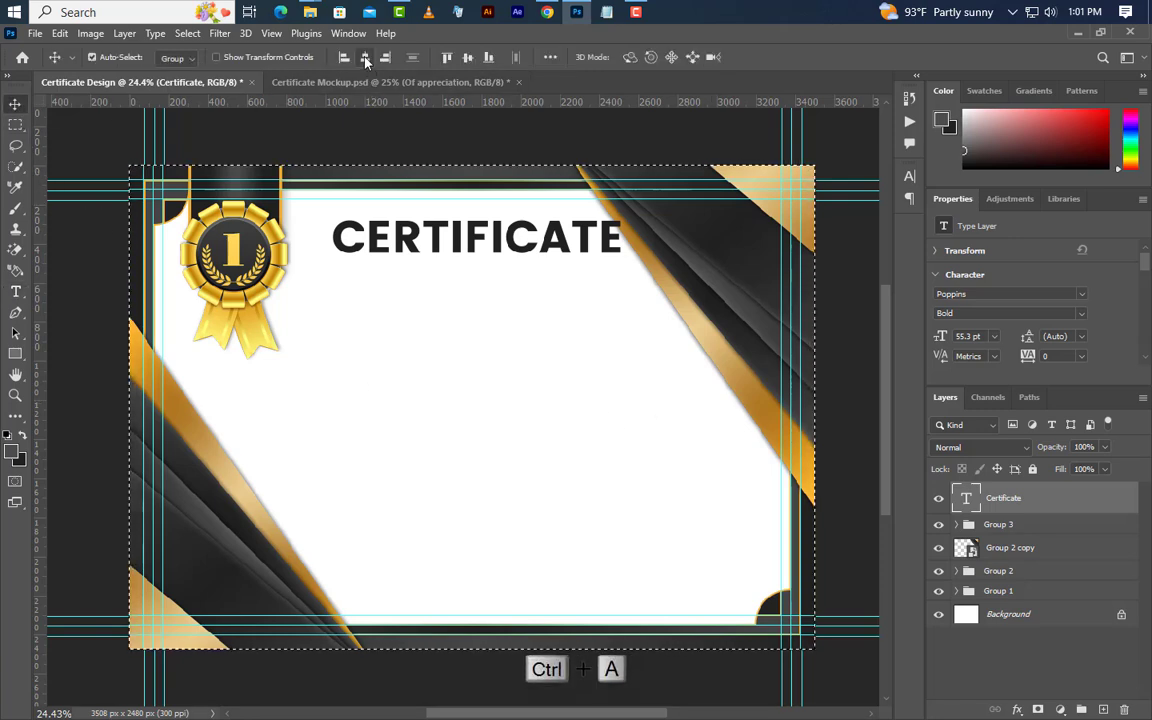
click(365, 58)
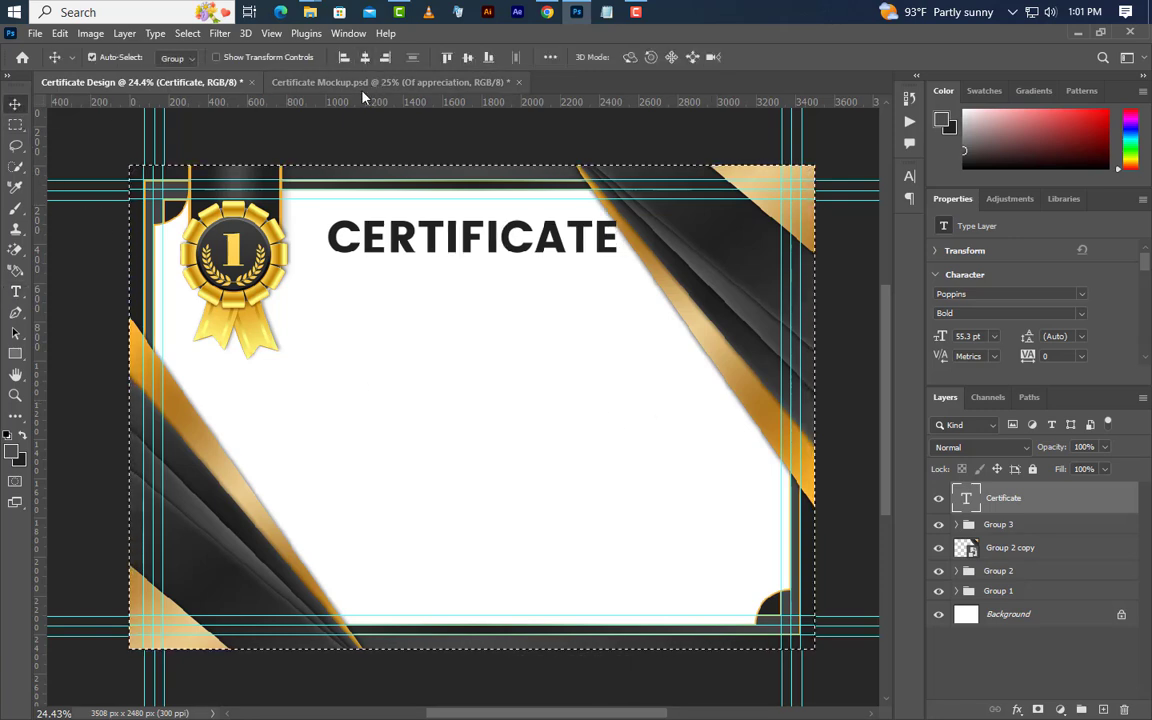
click(187, 33)
click(201, 65)
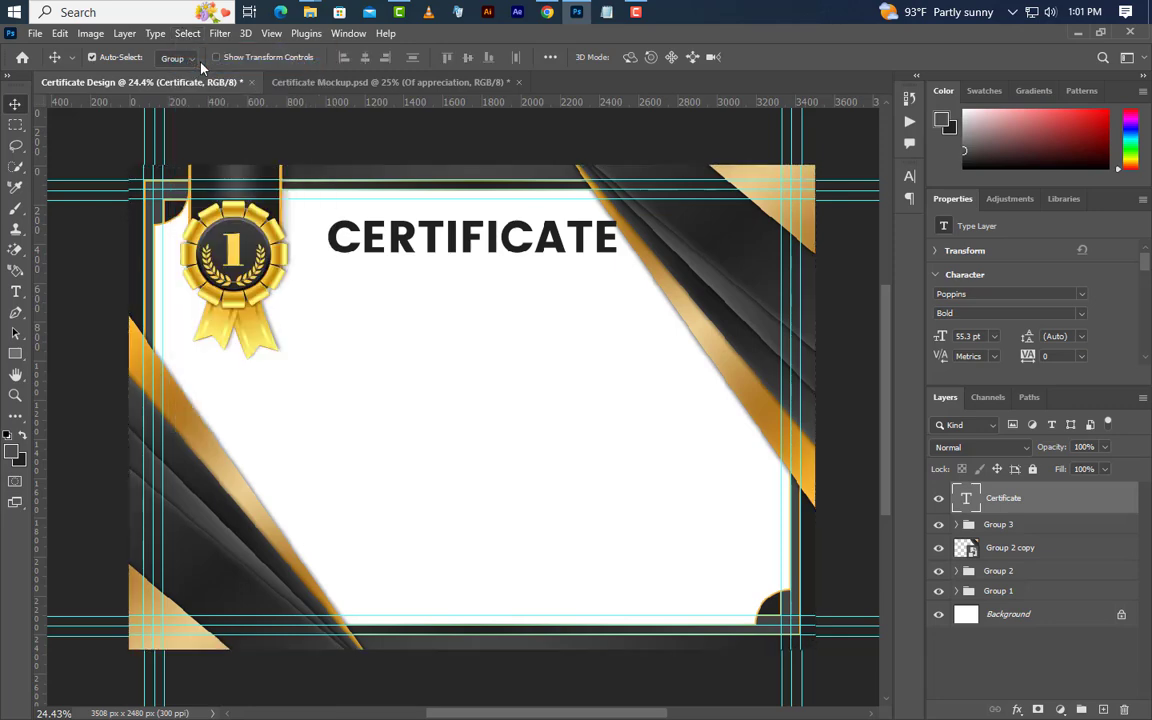
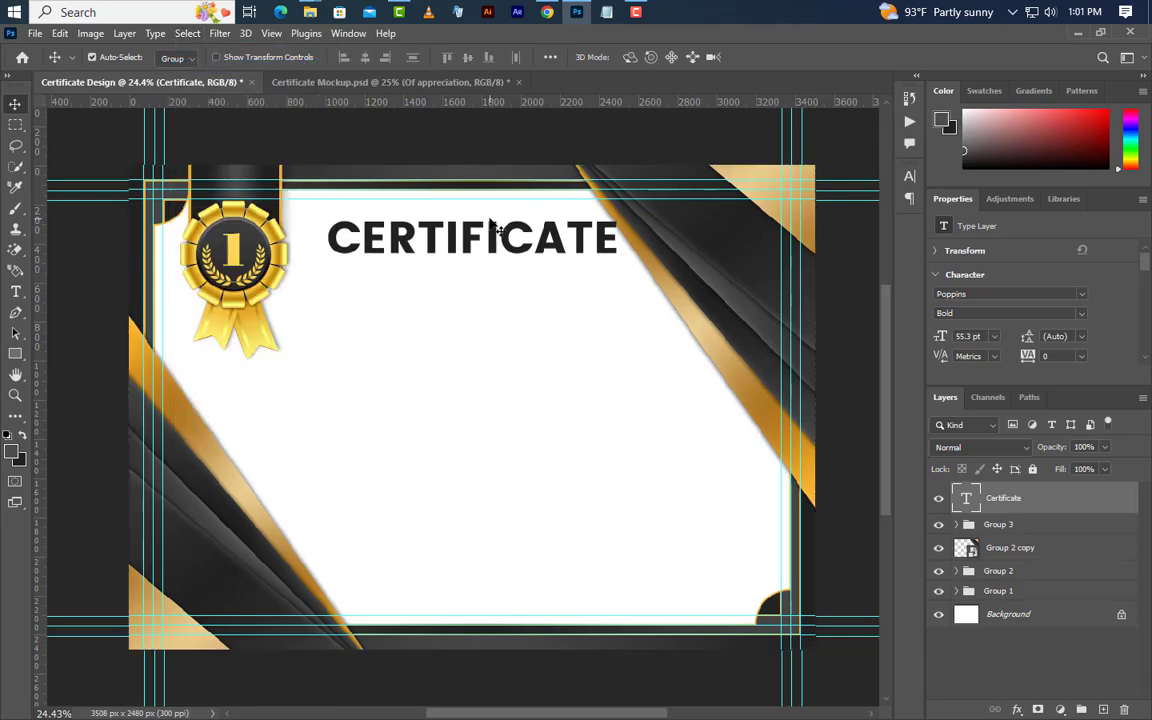
drag(490, 228, 490, 239)
Draw a horizontal rectangle shape about 1275 × 142 px below the CERTIFICATE title.
click(16, 354)
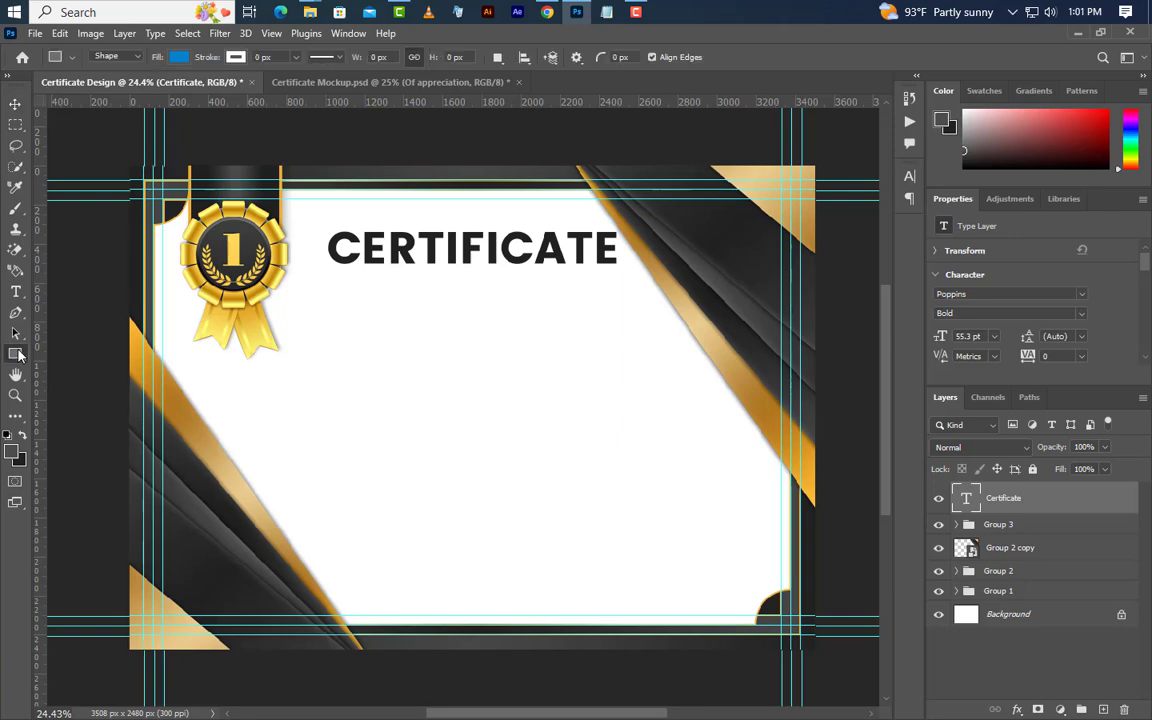
click(62, 355)
drag(349, 284, 598, 311)
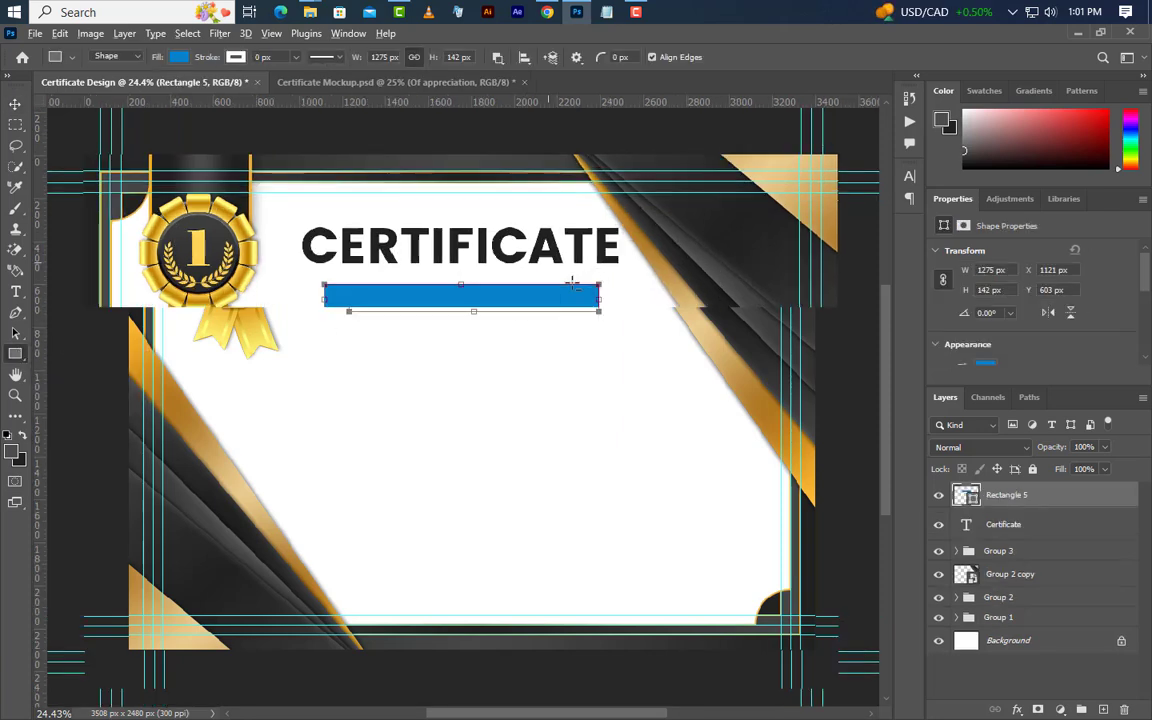
scroll(512, 281, up, 5)
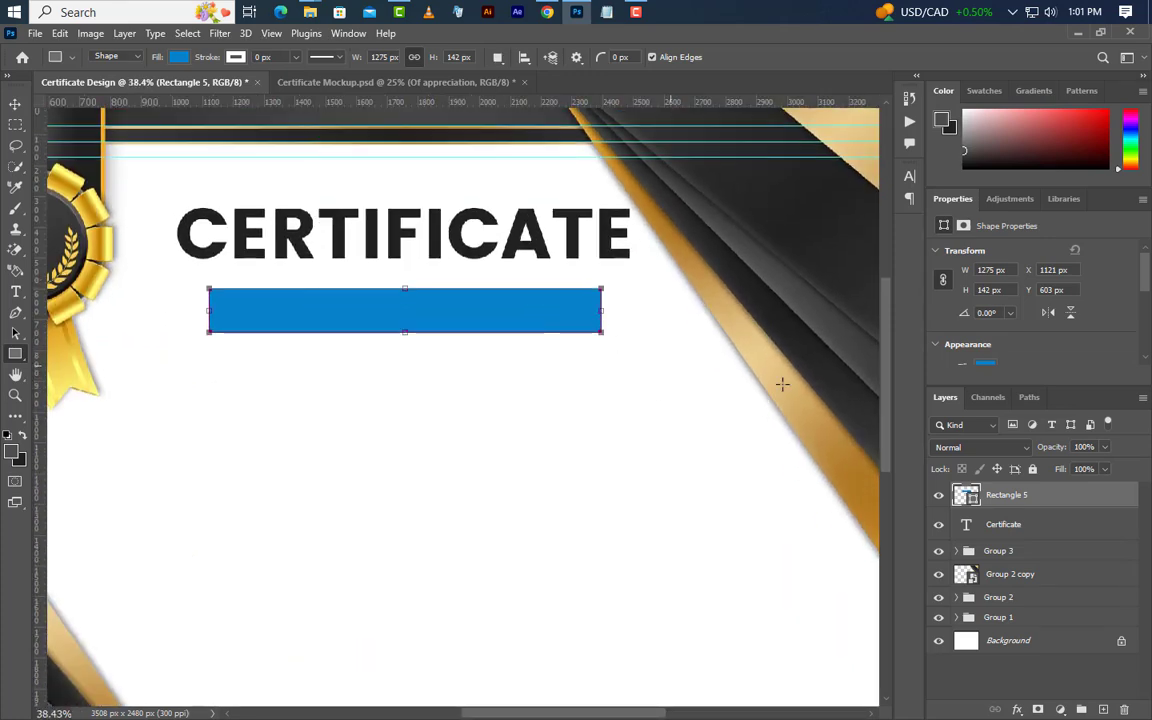
Set the rectangle below the title to 1115 px wide and 130 px high.
click(984, 270)
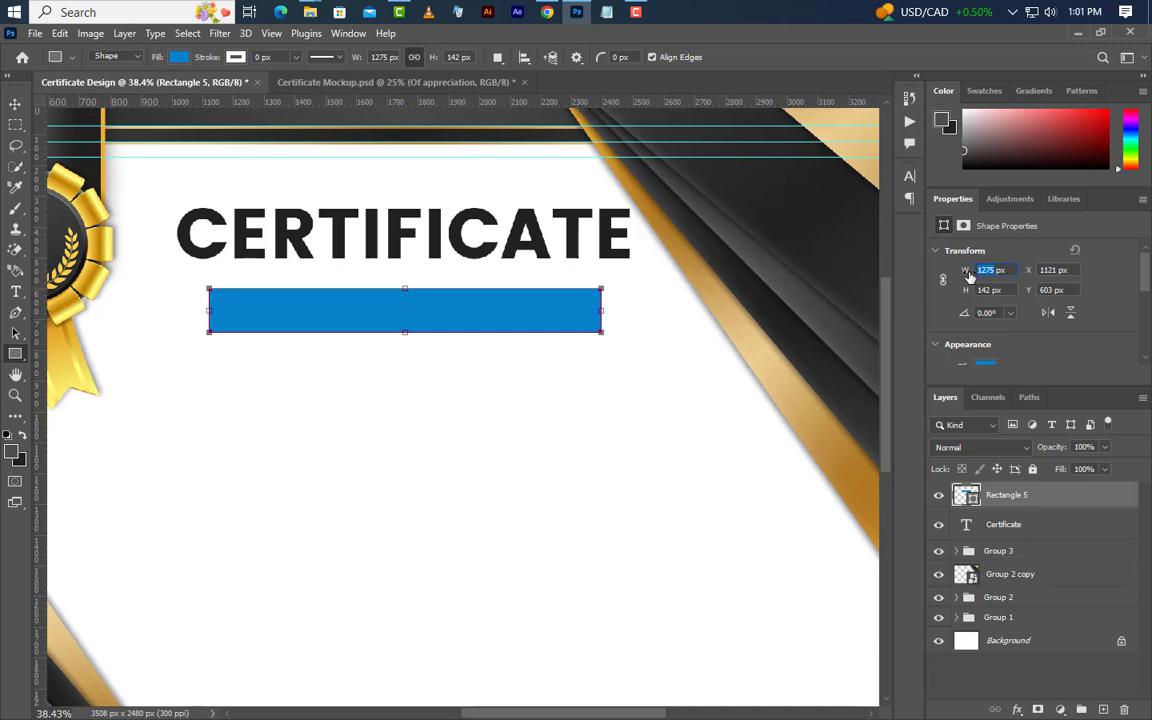
text(1115)
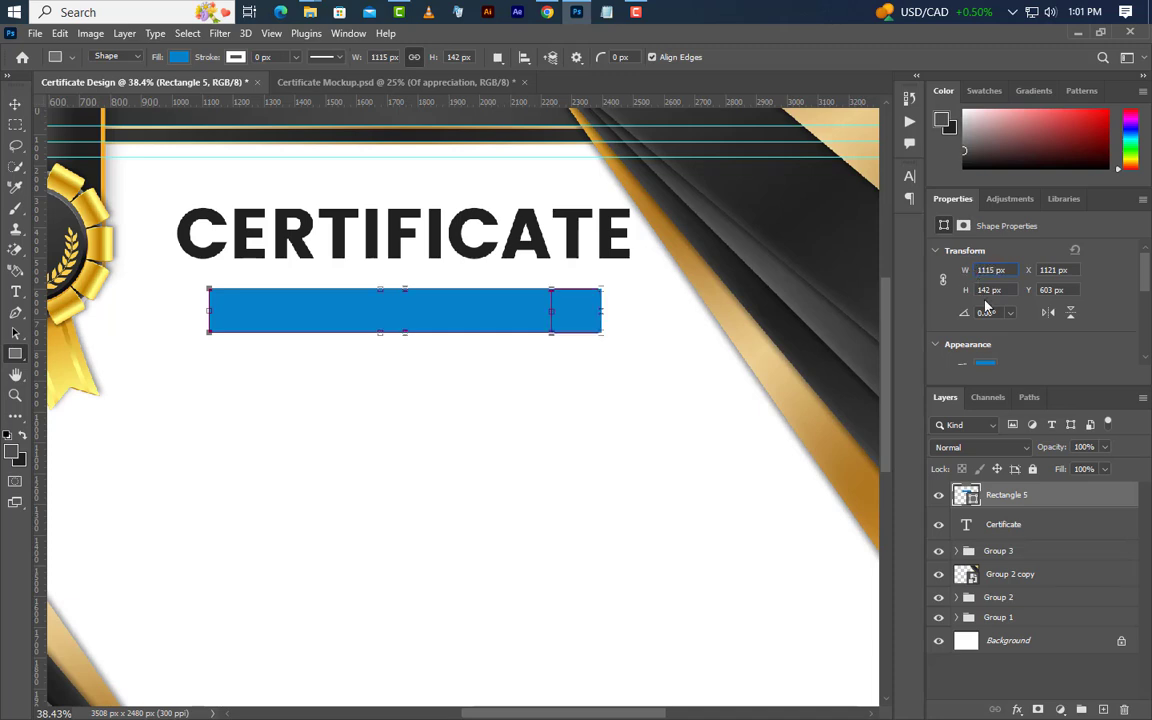
key(Return)
text(13)
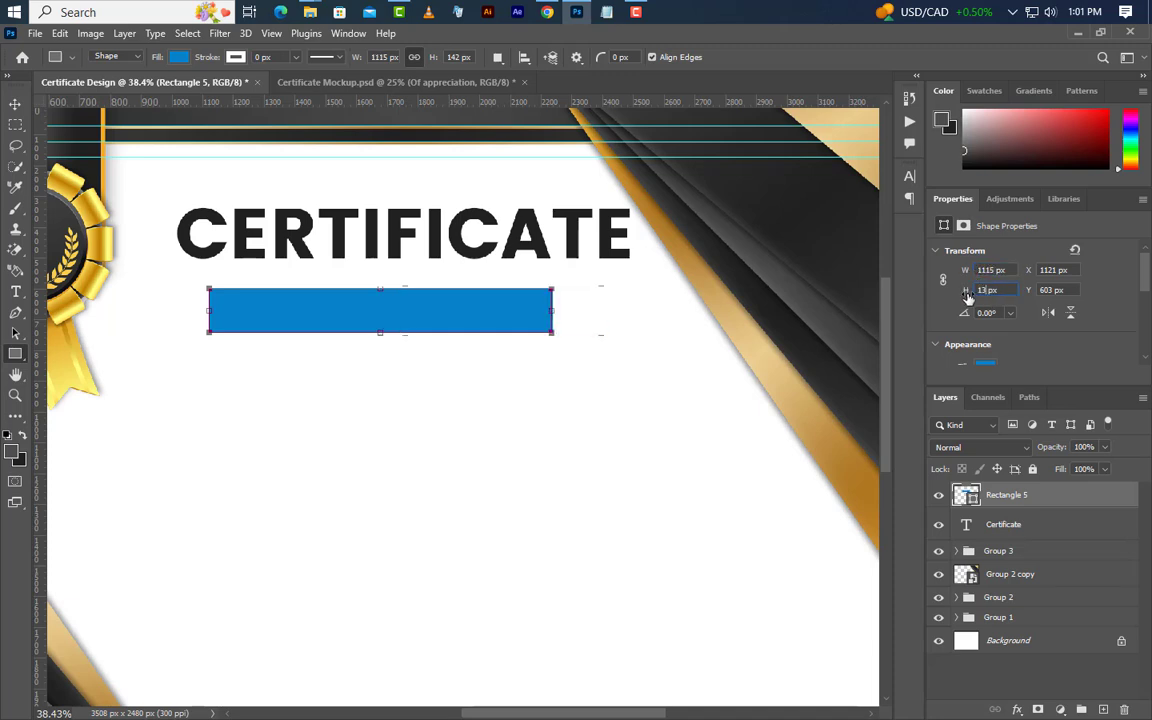
text(0)
key(Return)
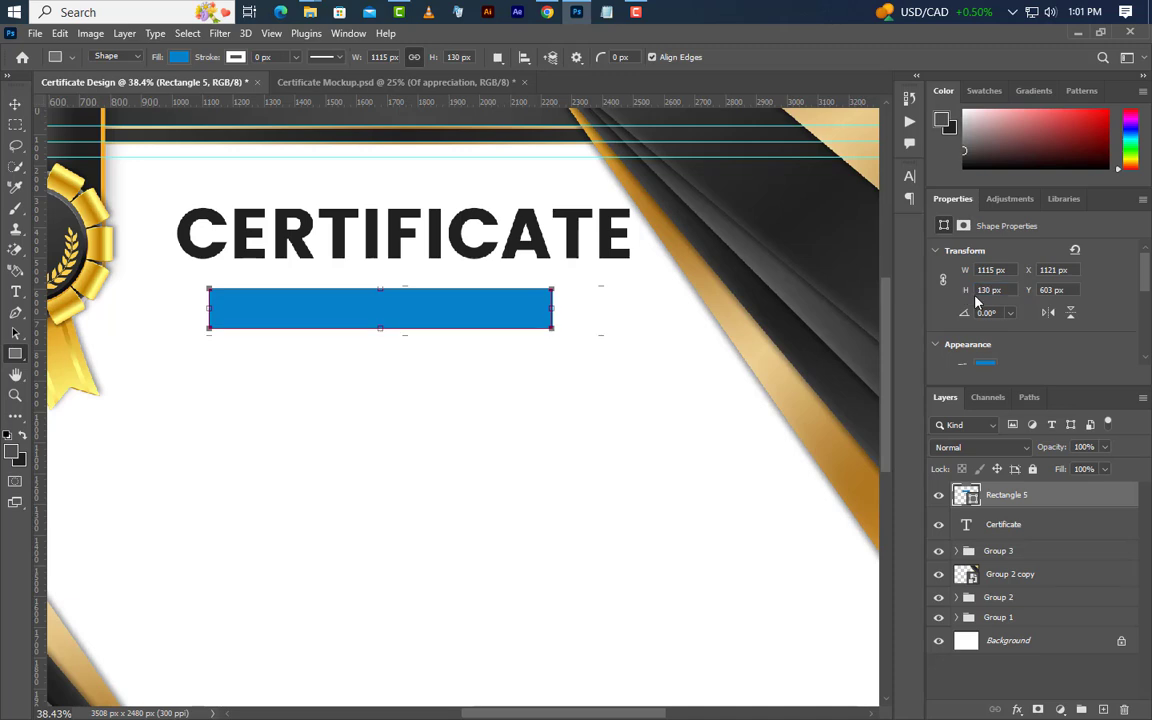
Fill the rectangle below the title with the solid color #212121.
double_click(966, 495)
text(212121)
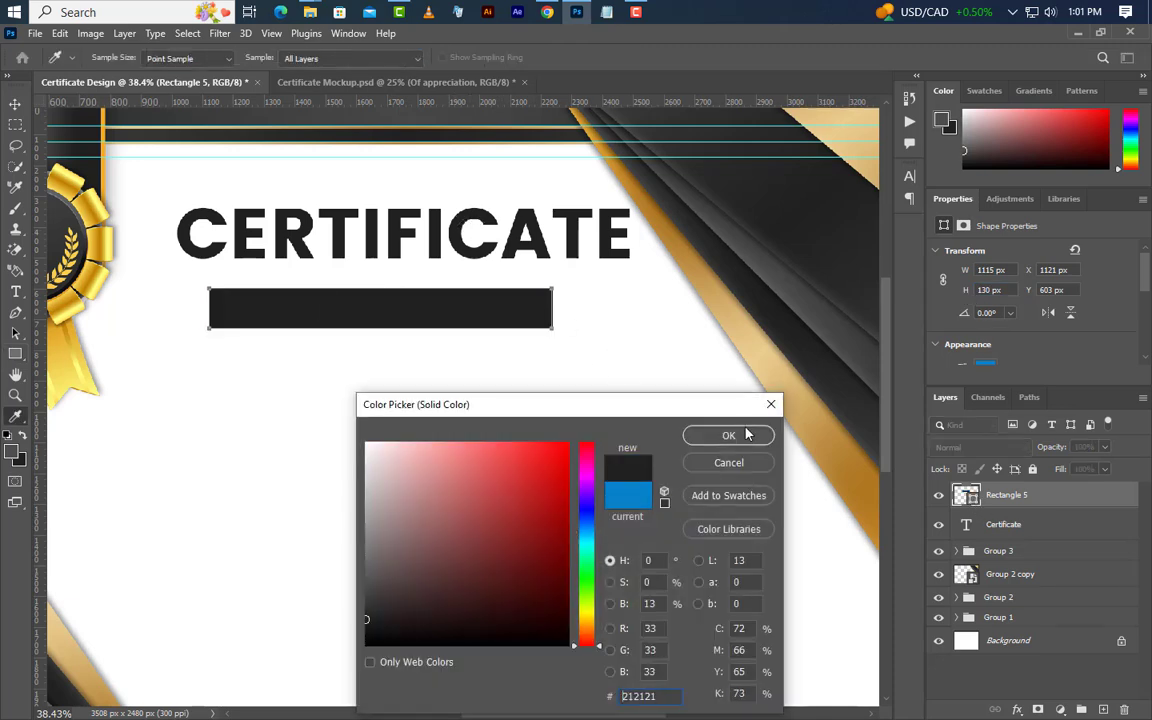
click(740, 435)
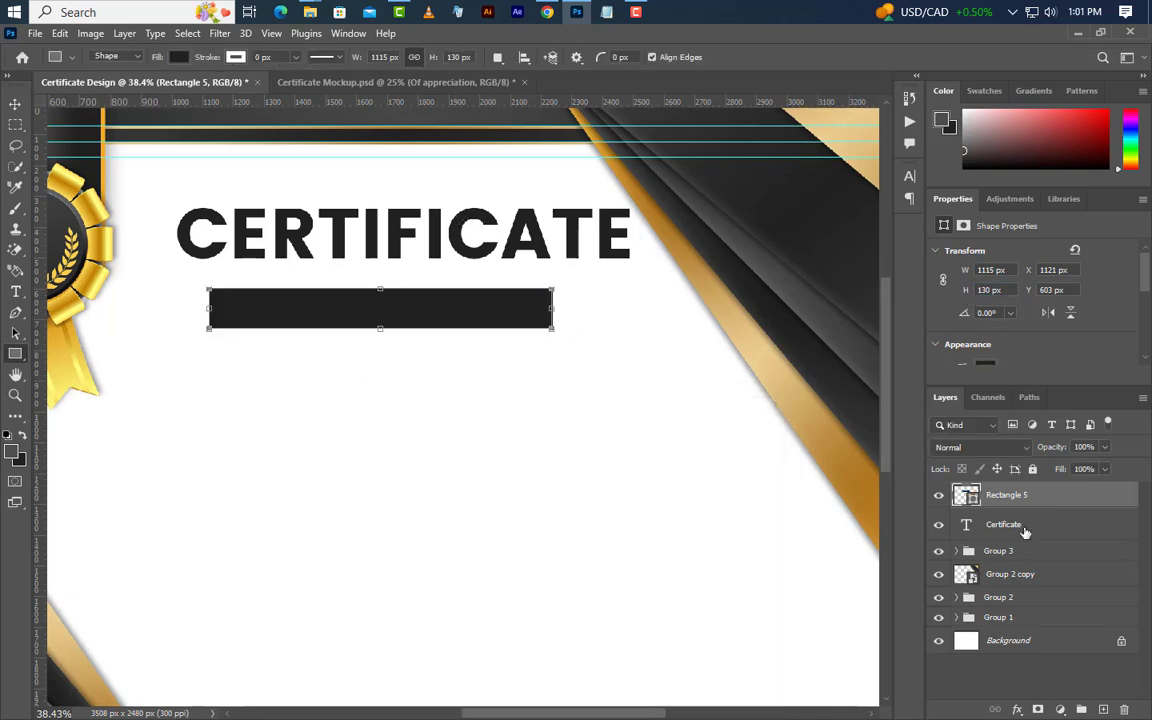
Draw a square shape about 192 × 192 px on a new layer in the empty area below the dark banner.
click(1103, 709)
right_click(14, 356)
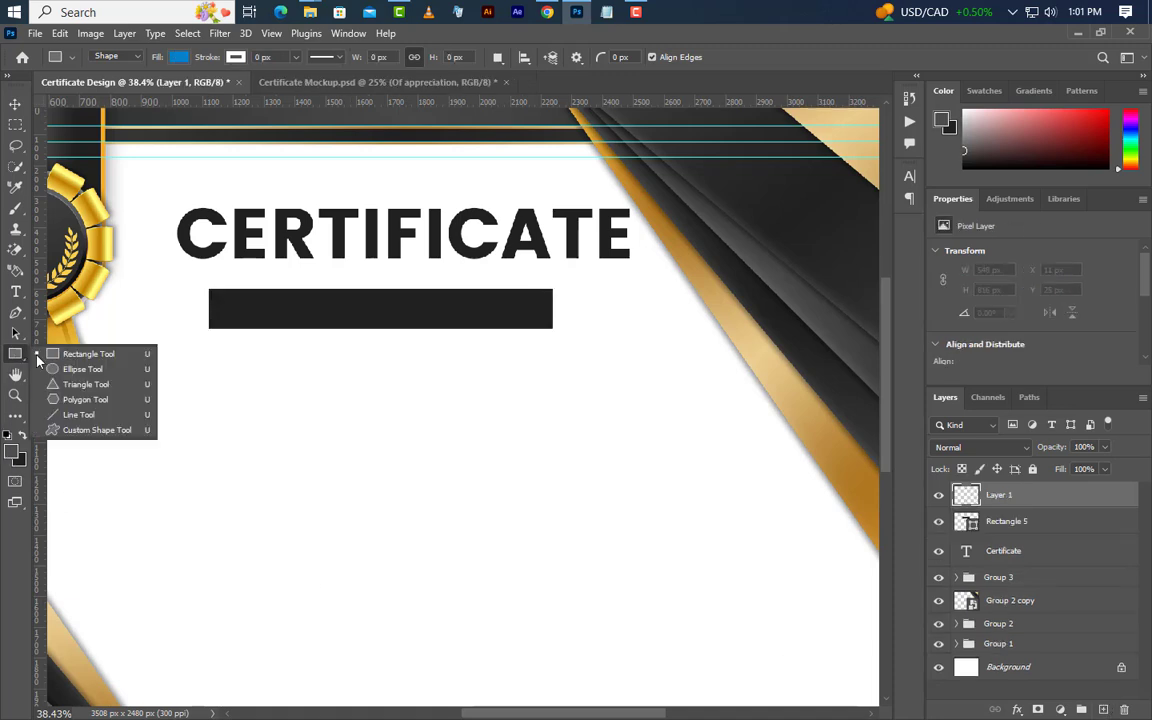
click(75, 352)
drag(459, 415, 517, 474)
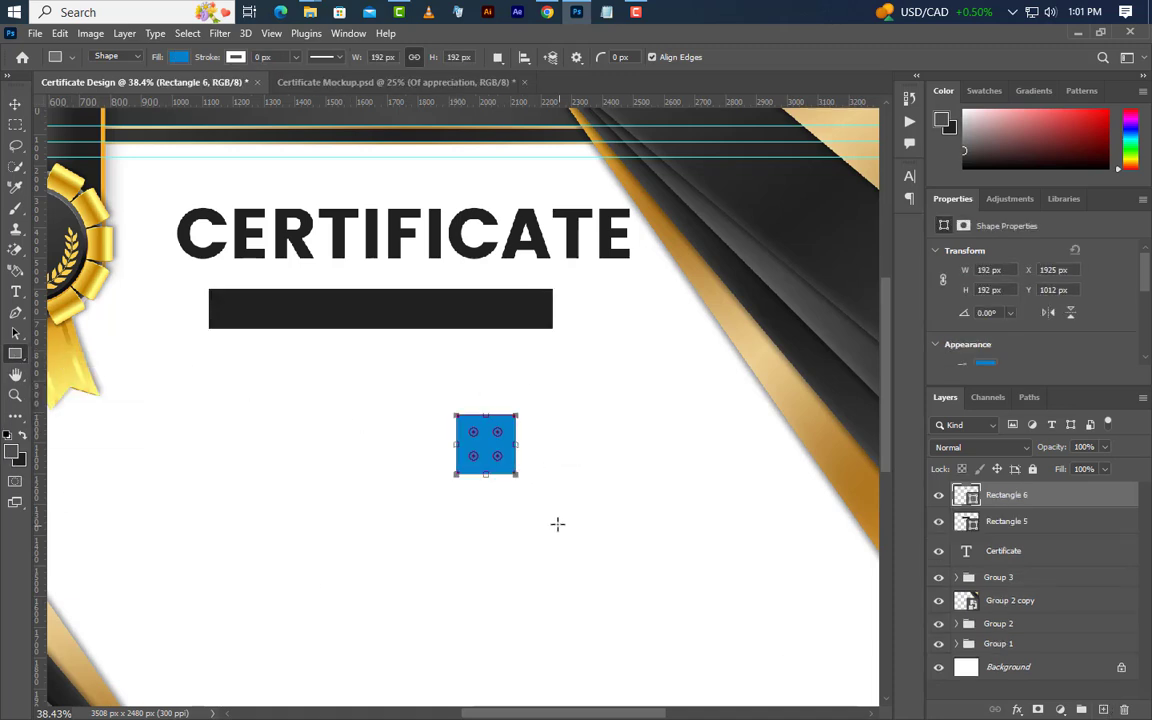
Rotate the new square 45° with Free Transform Path so it forms a diamond.
right_click(485, 447)
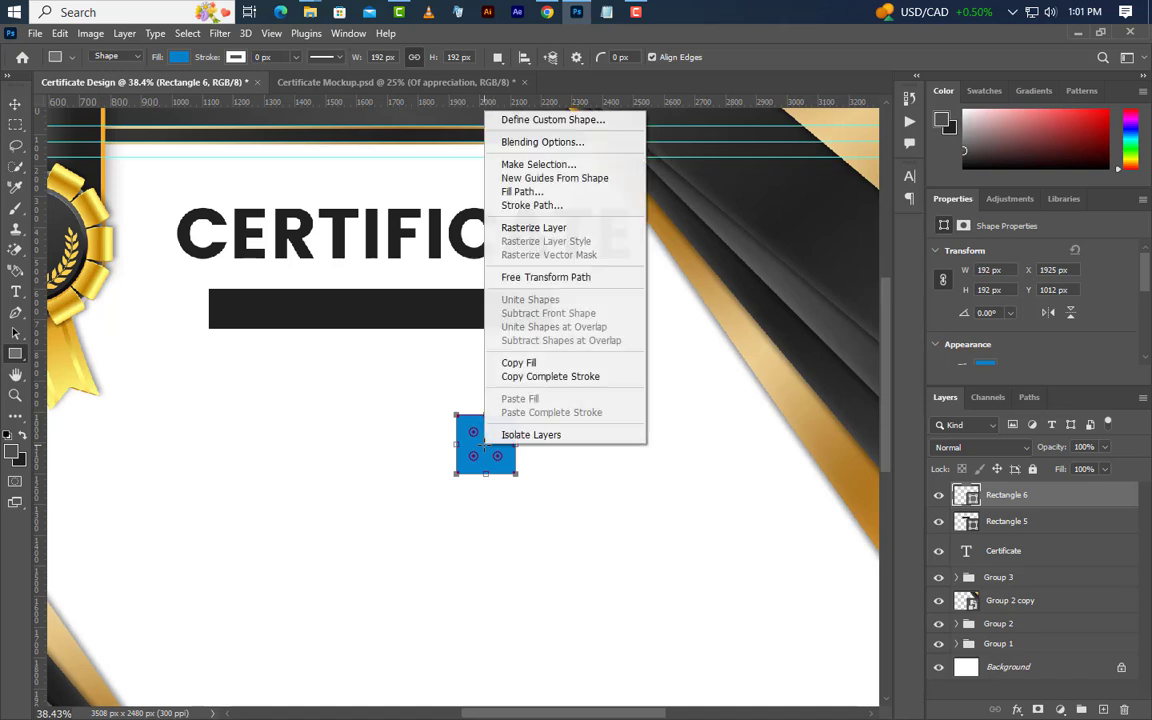
click(578, 276)
drag(545, 399, 548, 455)
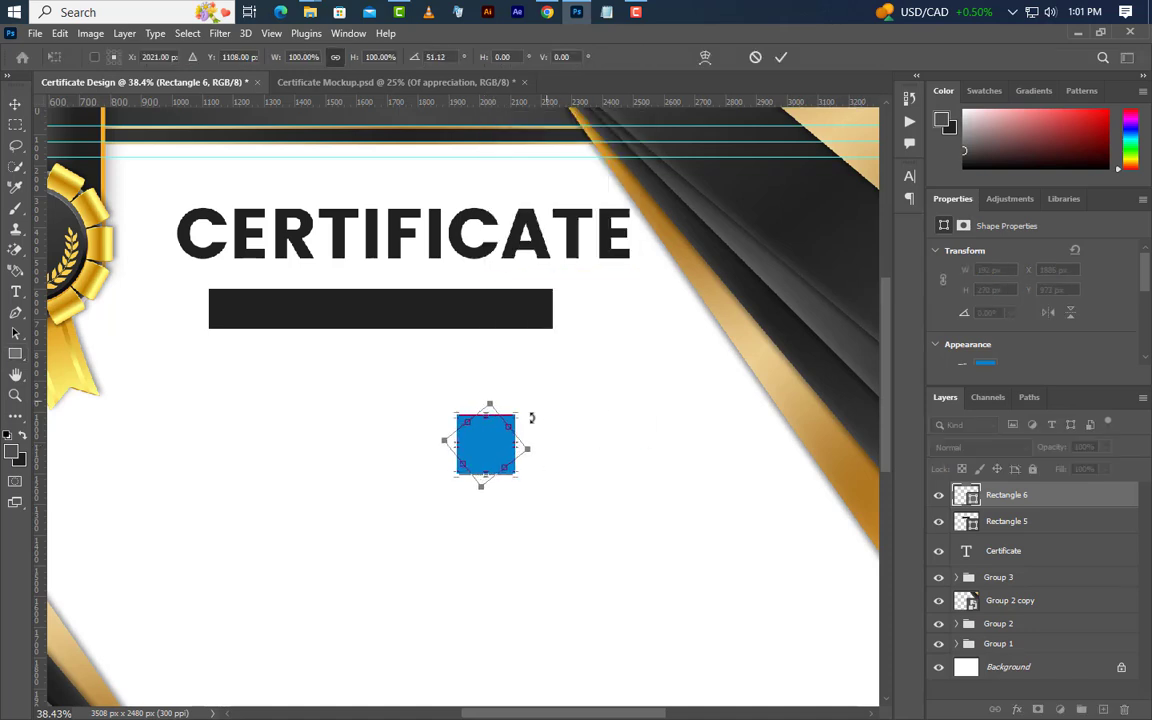
drag(451, 57, 411, 62)
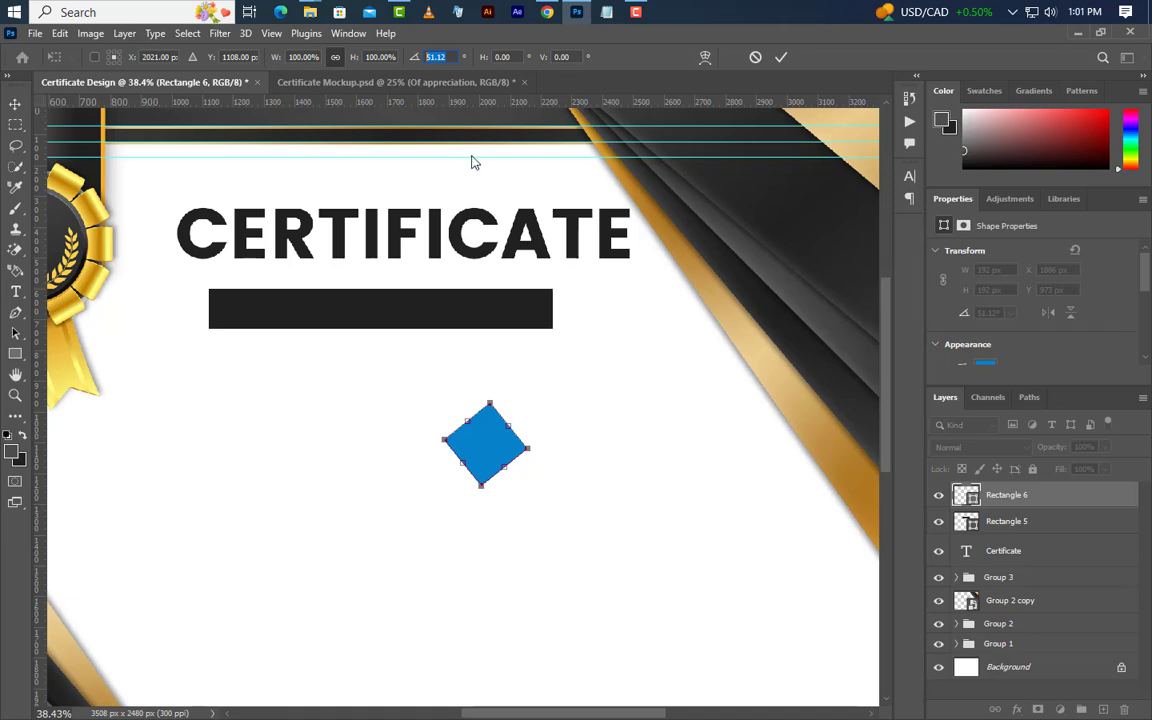
text(45)
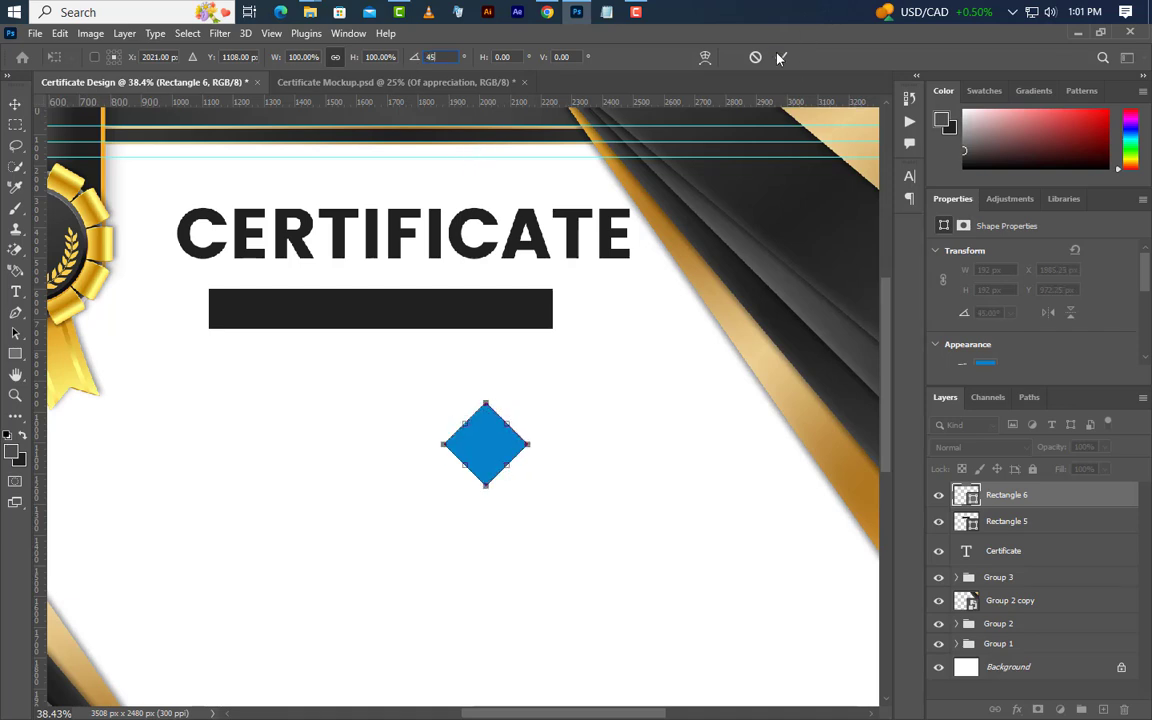
key(Return)
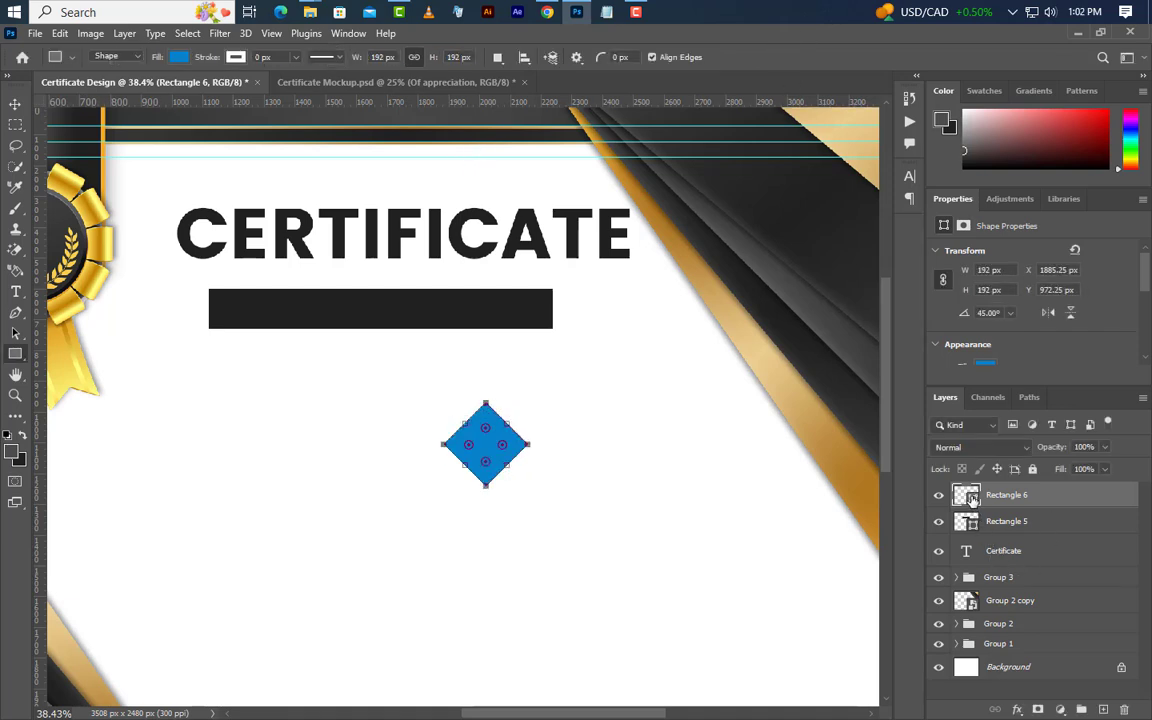
Fill the diamond with the light gold #e7ca8b sampled from the diagonal gold stripe.
double_click(970, 497)
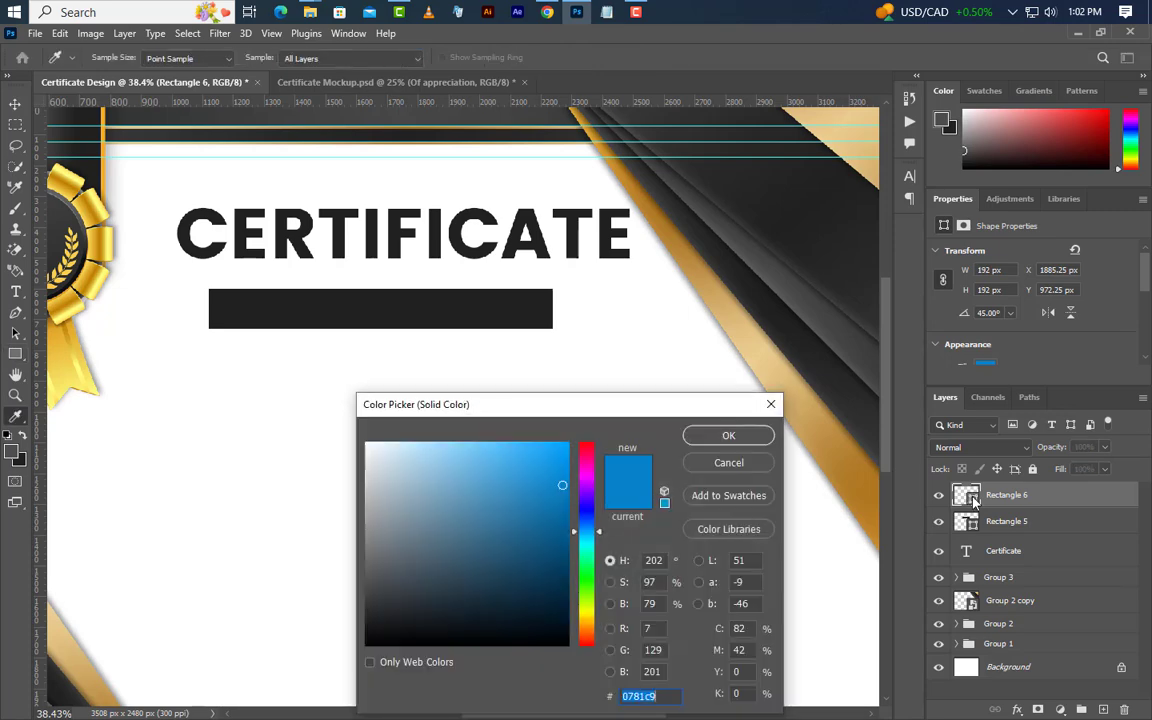
click(876, 452)
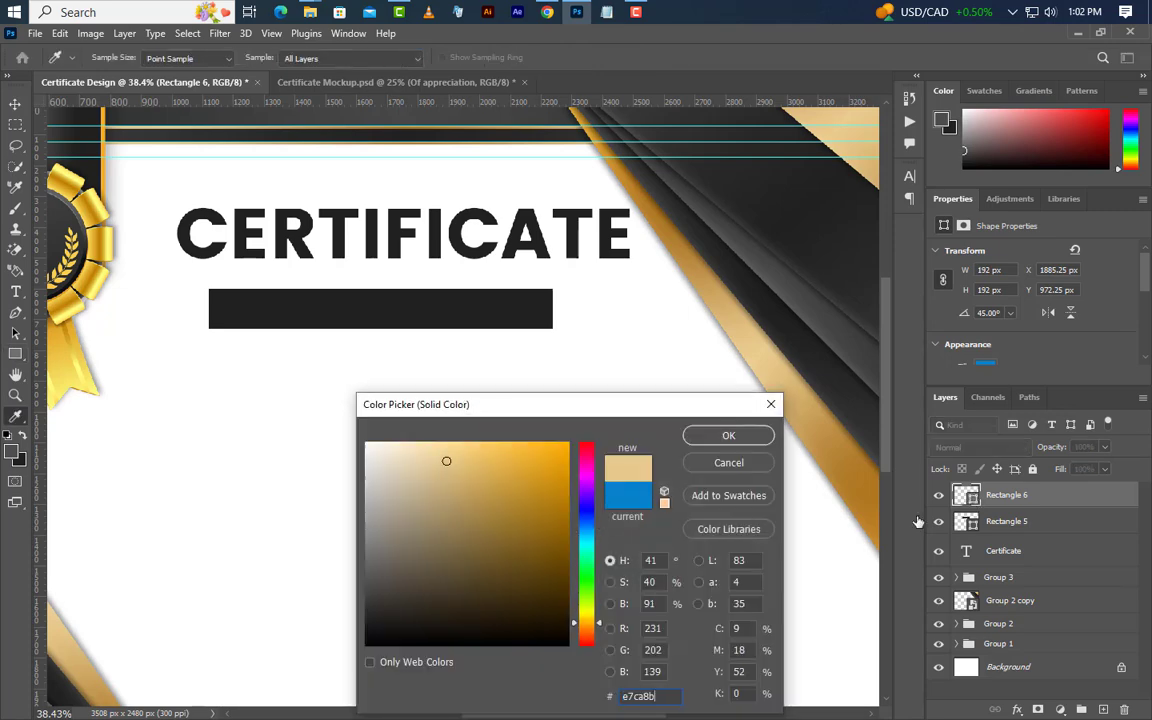
click(728, 437)
Resize the gold diamond proportionally to 115 × 115 px.
click(955, 270)
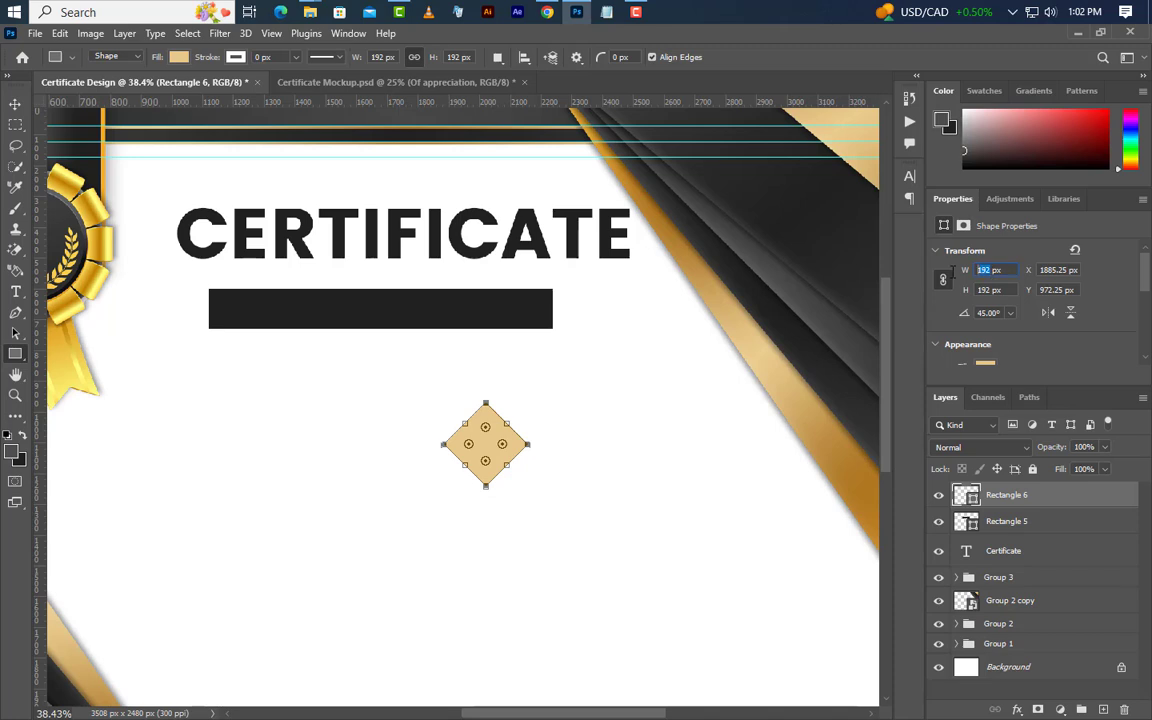
text(115)
key(Return)
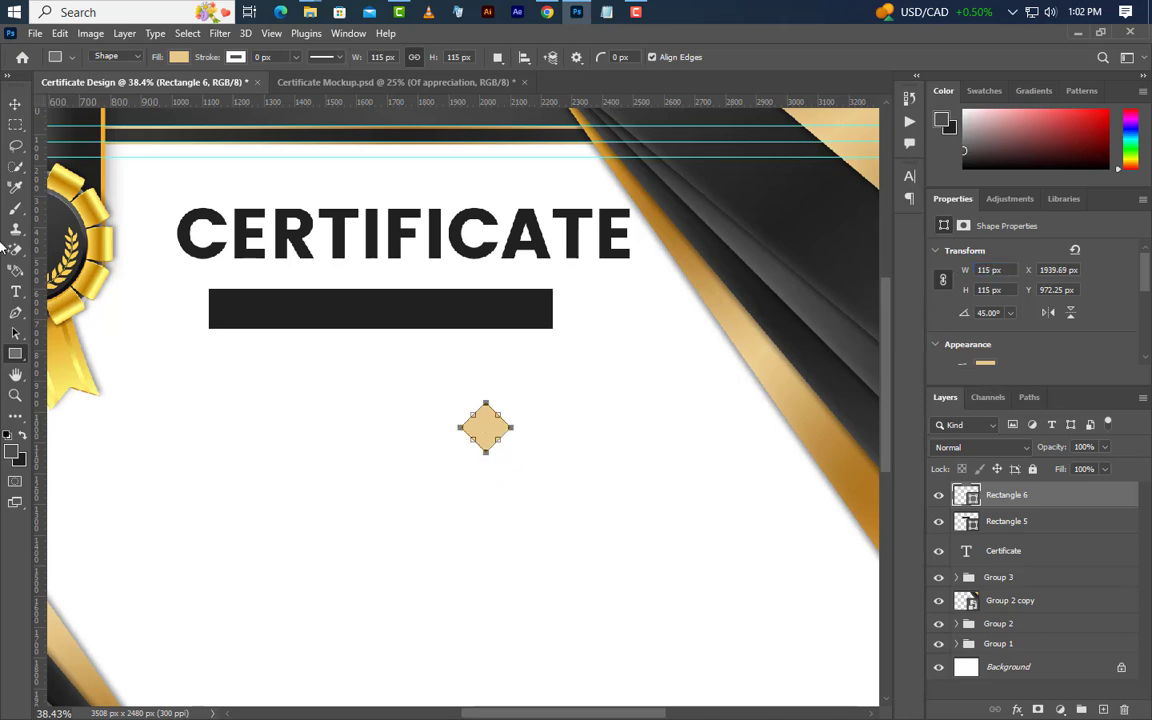
Move the gold diamond onto the dark banner's right end and nudge it slightly up to align it vertically.
click(15, 104)
drag(490, 437, 552, 310)
key(Up)
key(Up)
key(Up)
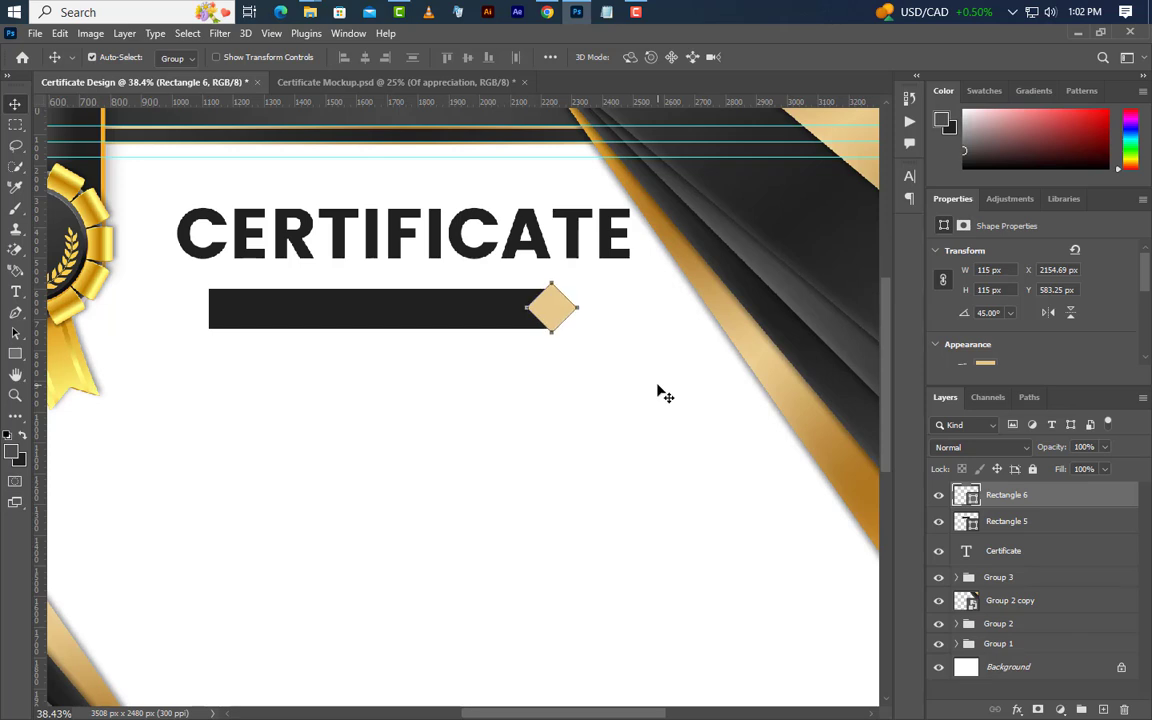
Duplicate the gold diamond onto the banner's left end and group both diamonds with the banner rectangle.
drag(554, 315, 210, 314)
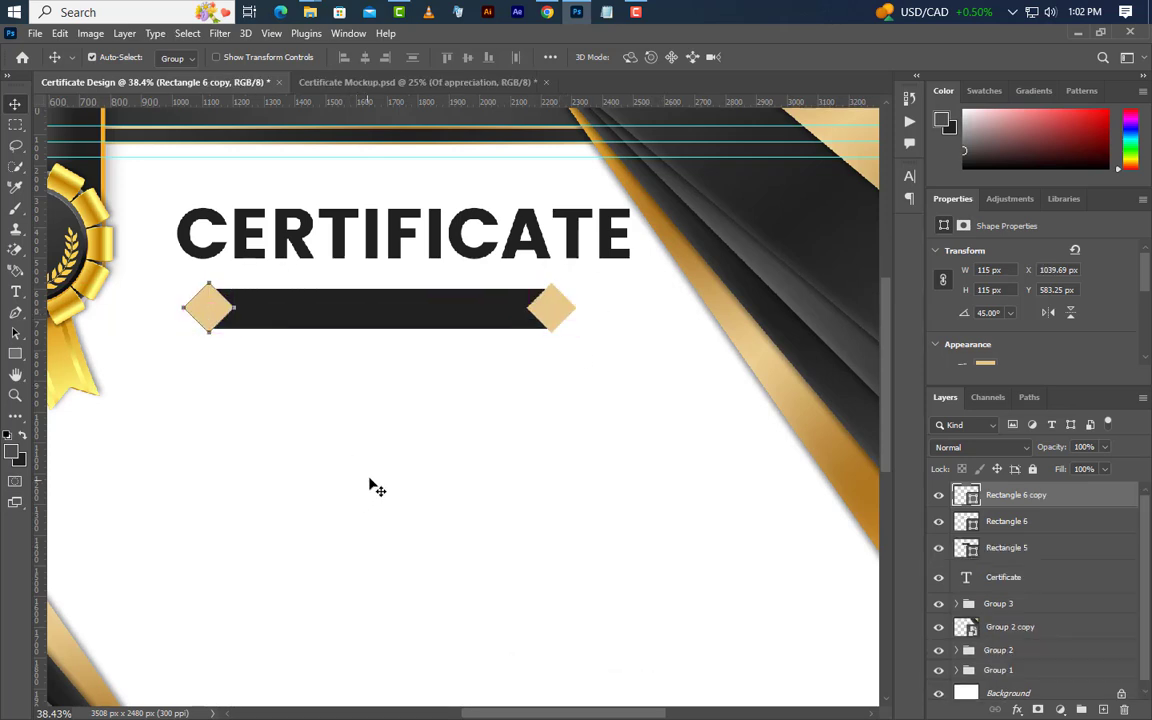
shift+click(960, 548)
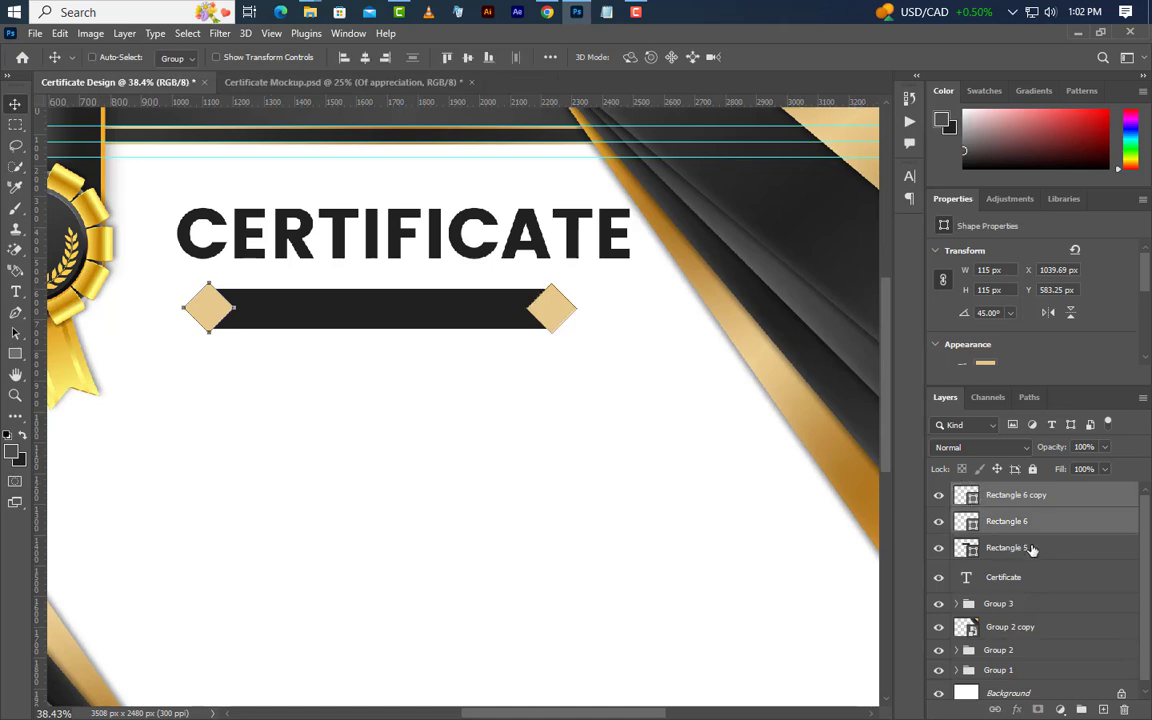
key(ctrl+g)
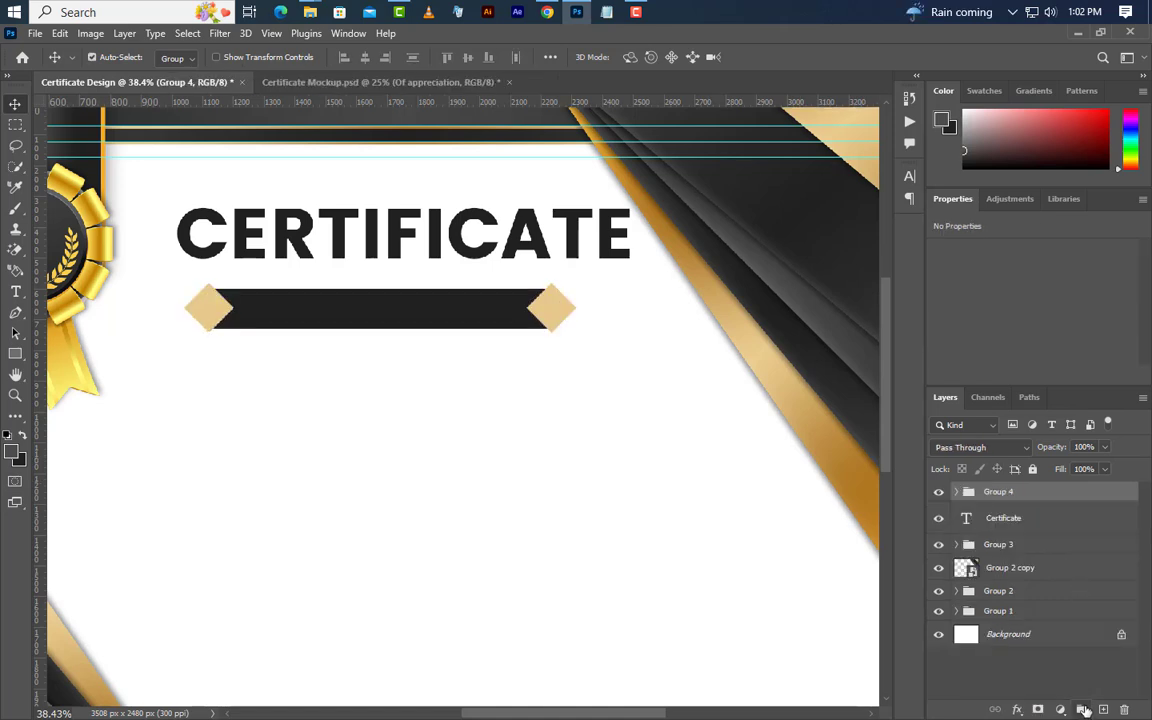
Add a text layer reading OF APPRECIATION over the dark banner.
click(15, 291)
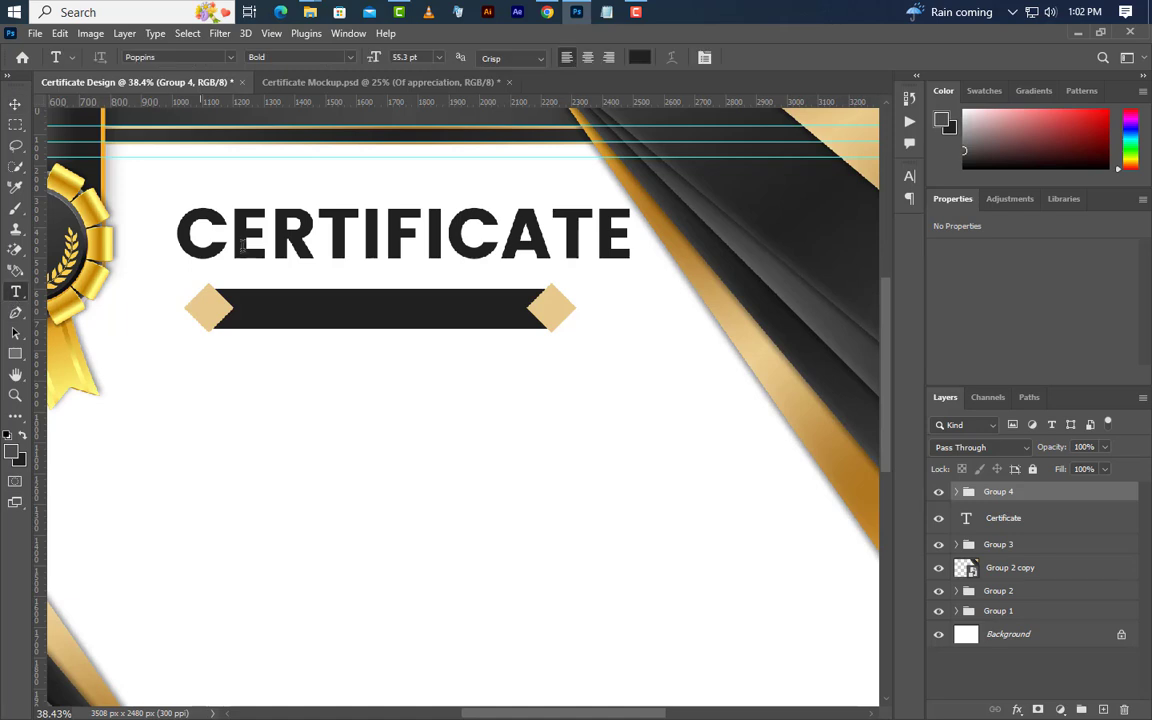
click(263, 327)
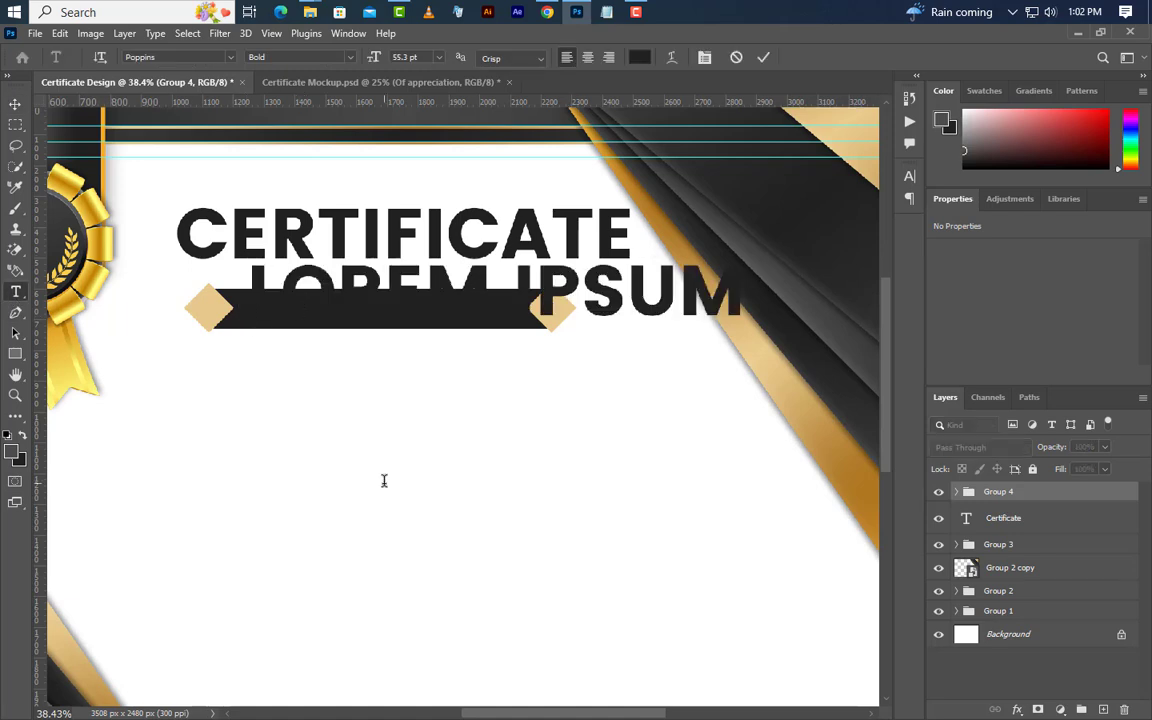
key(BackSpace)
text(OF )
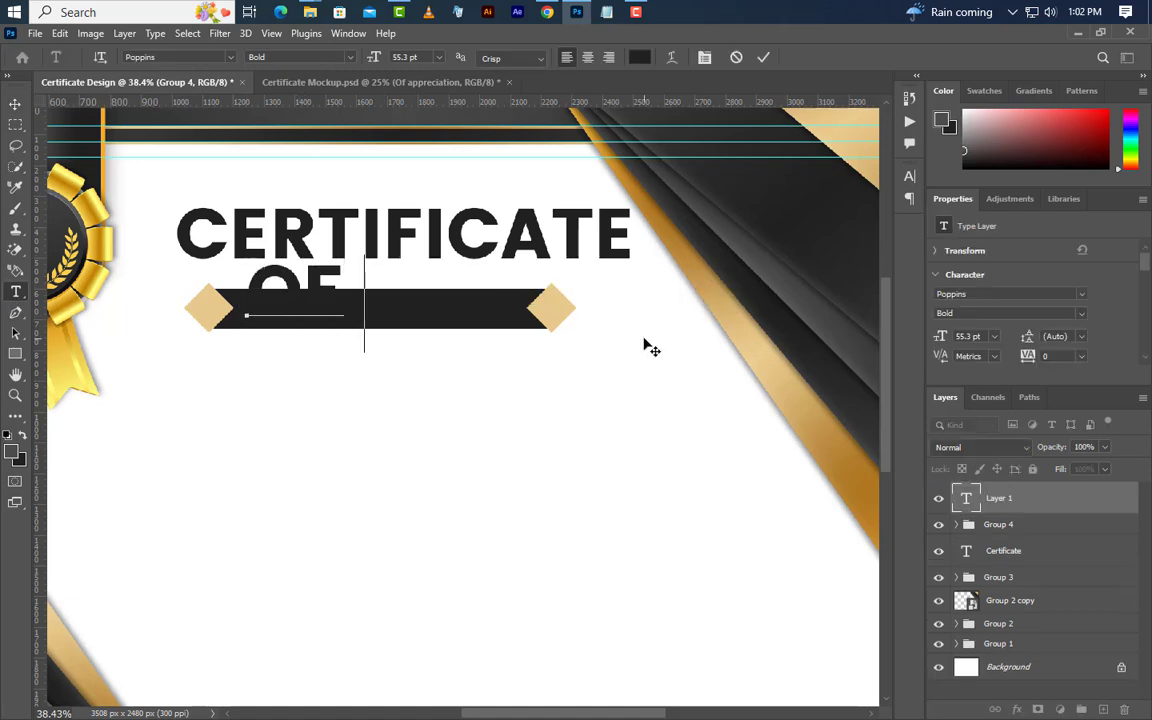
text(APPR)
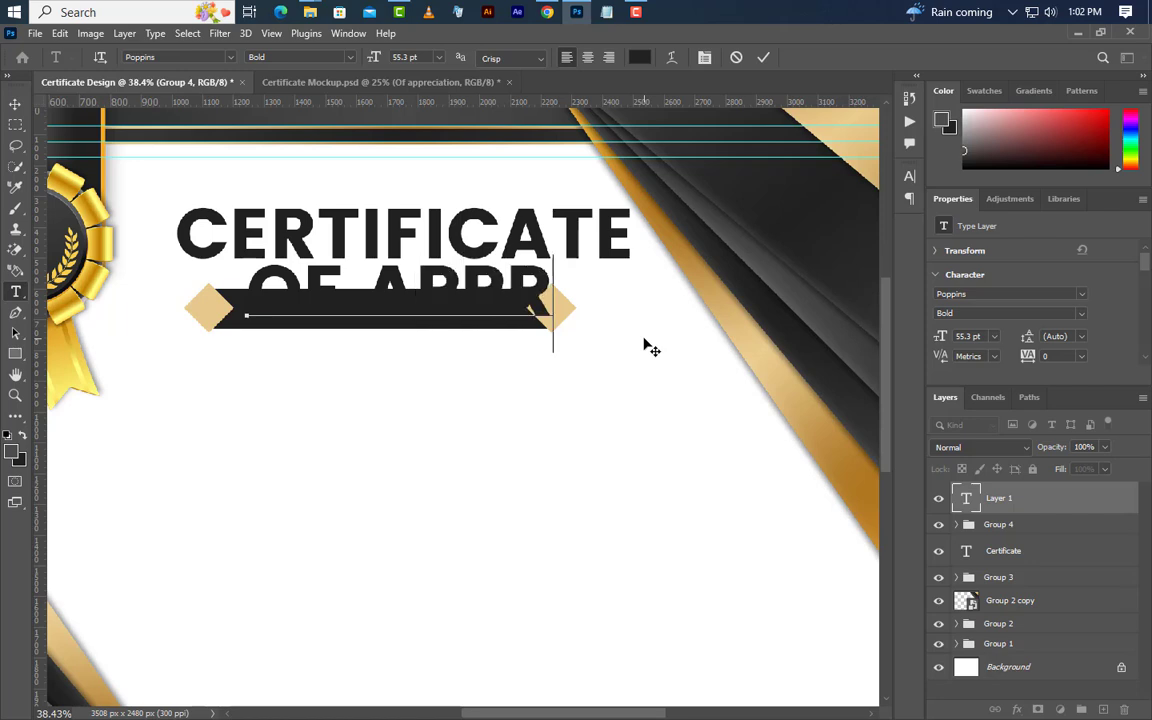
text(ECIA)
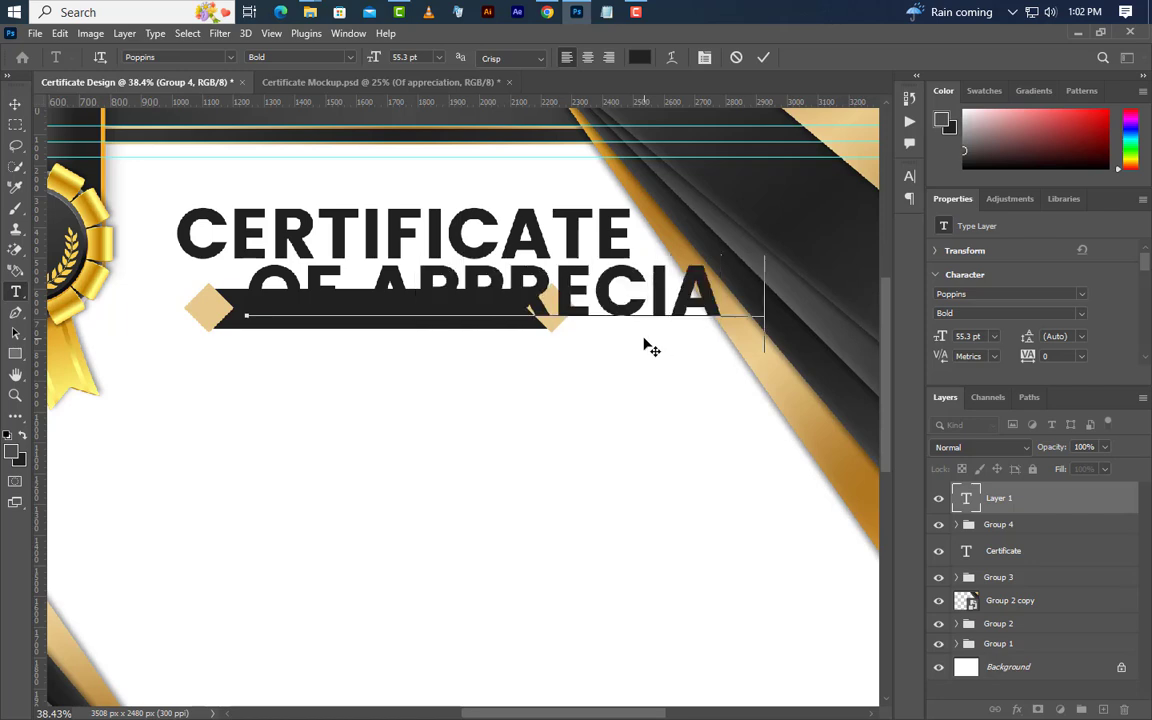
text(TION)
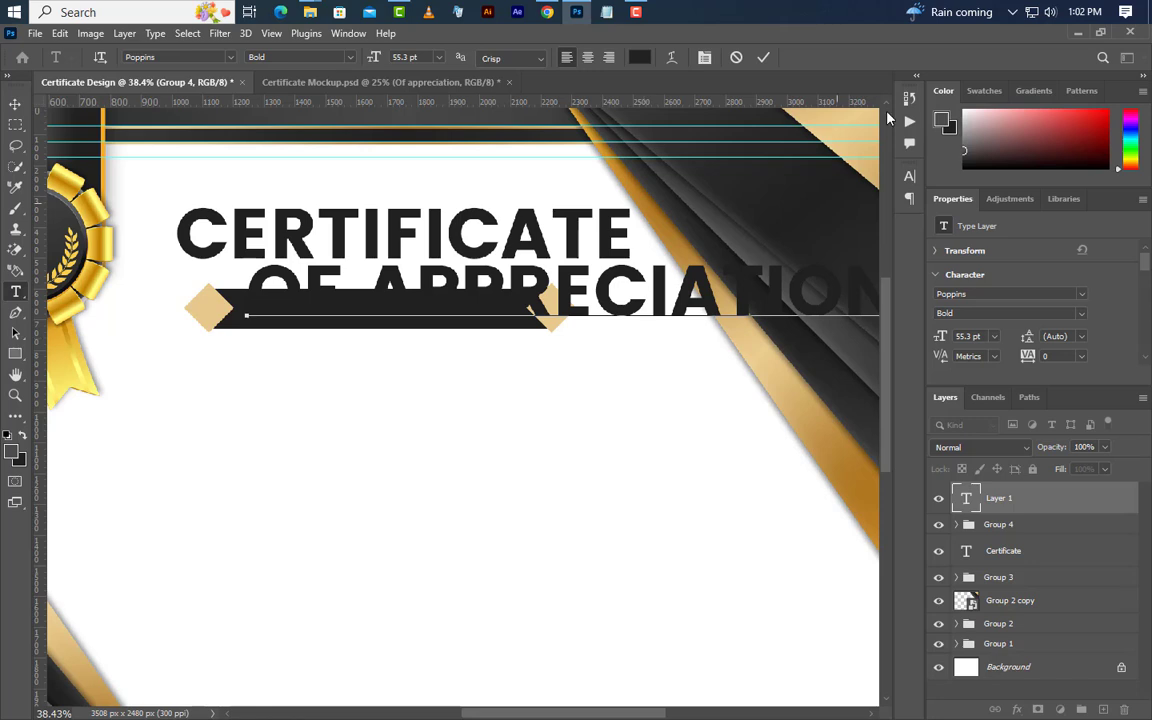
click(763, 58)
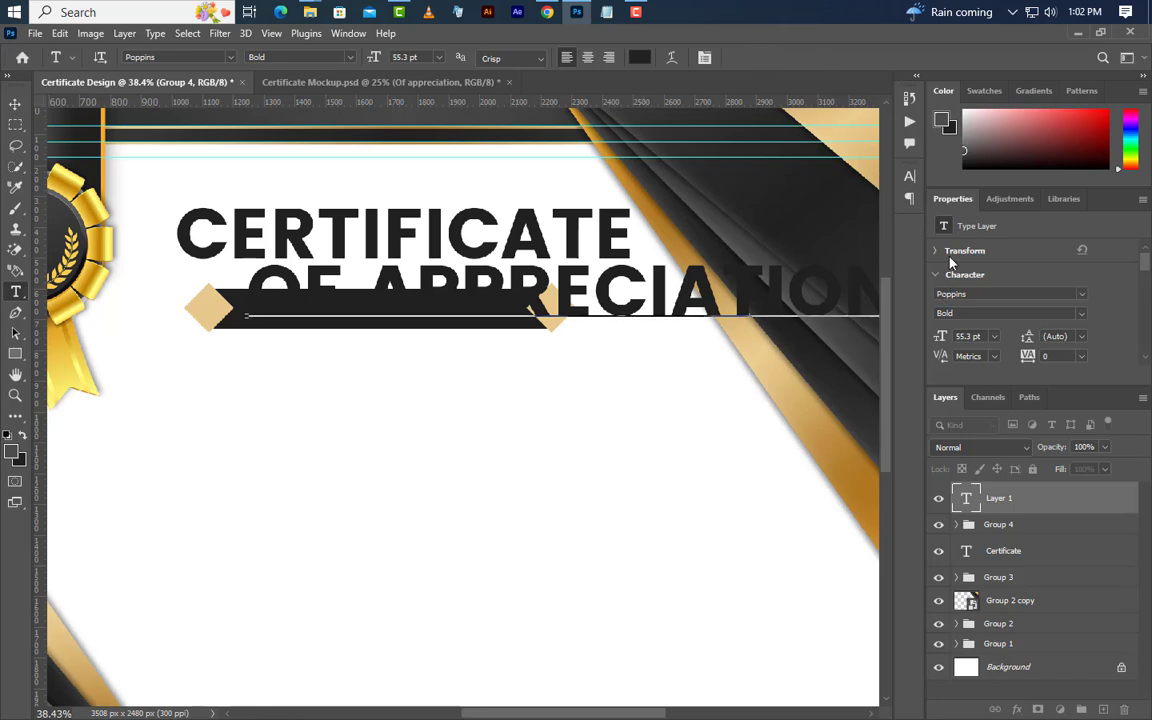
Color the OF APPRECIATION text #e7ca8b by sampling the gold diamond.
click(909, 176)
click(877, 272)
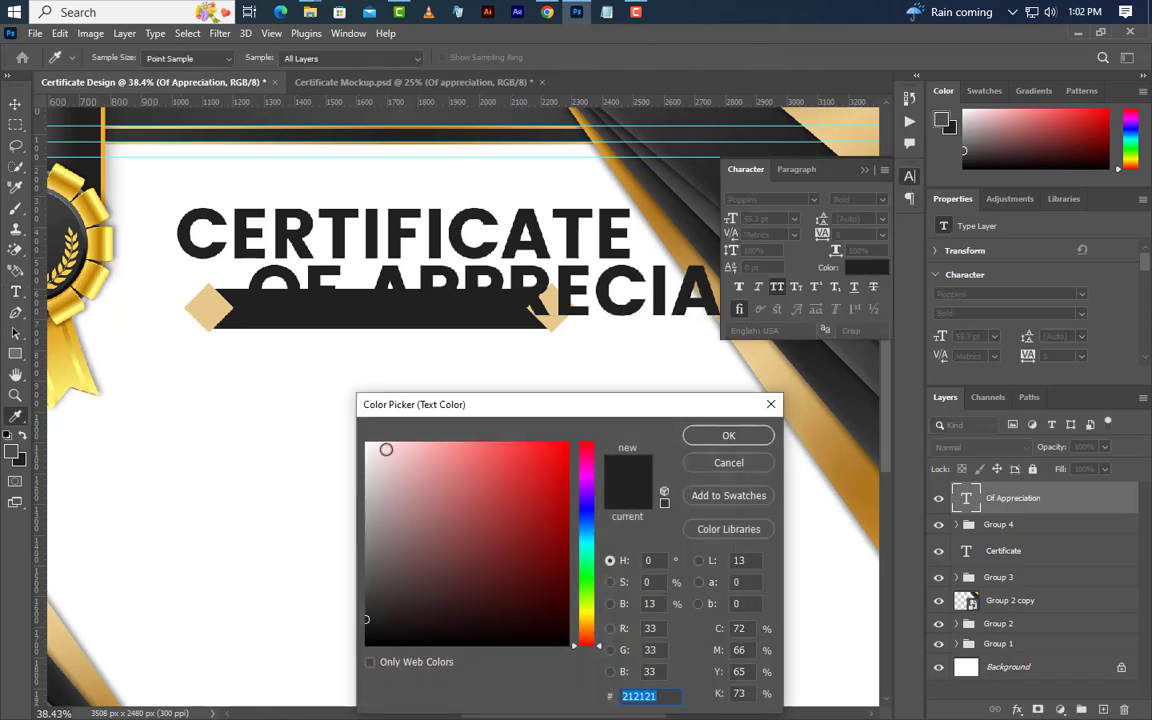
click(540, 300)
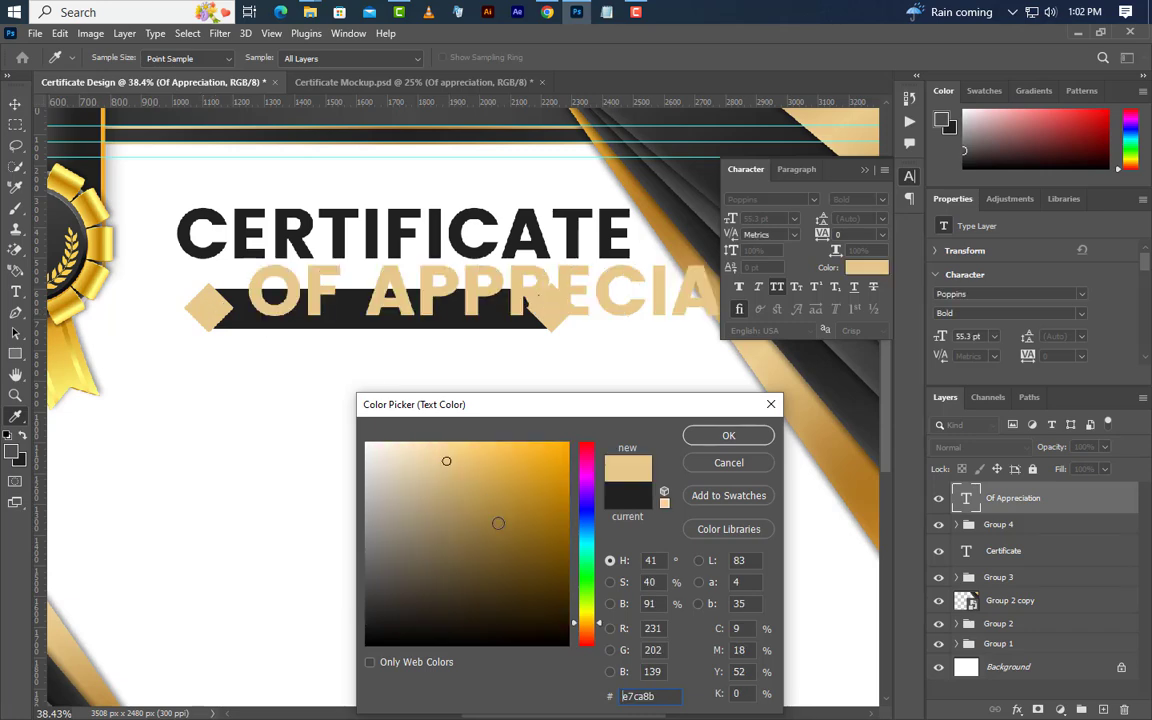
click(729, 440)
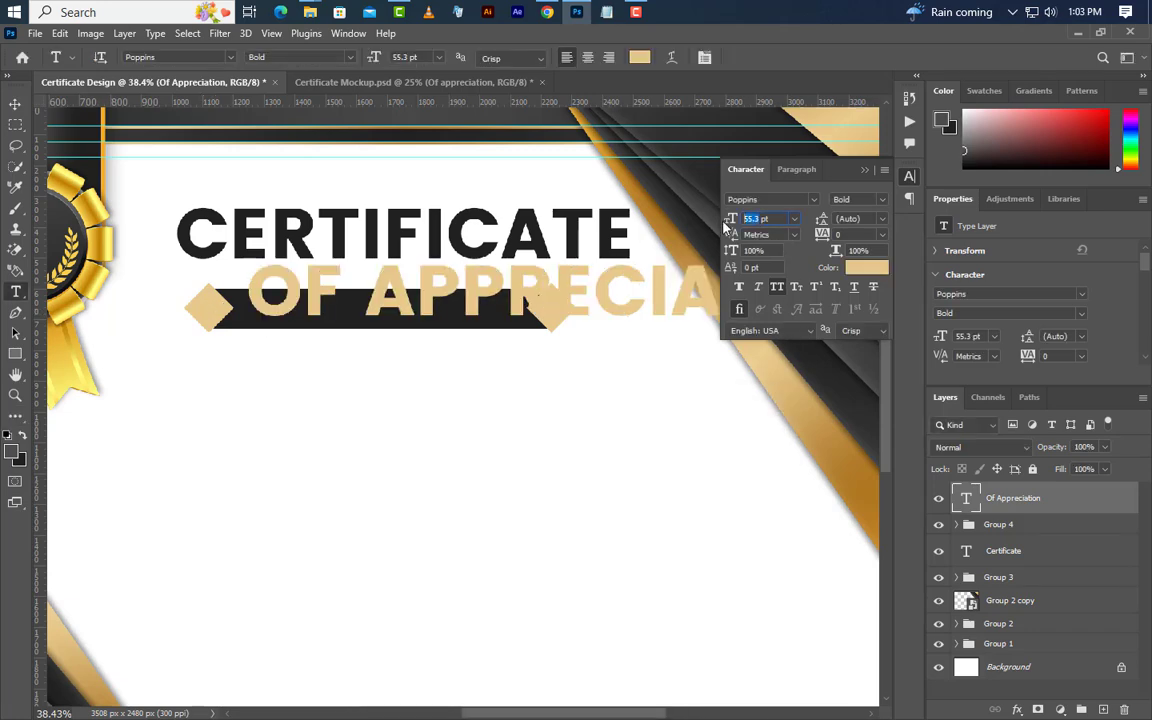
Set the OF APPRECIATION text to 21.5 pt in Poppins Medium.
text(21.5)
key(Return)
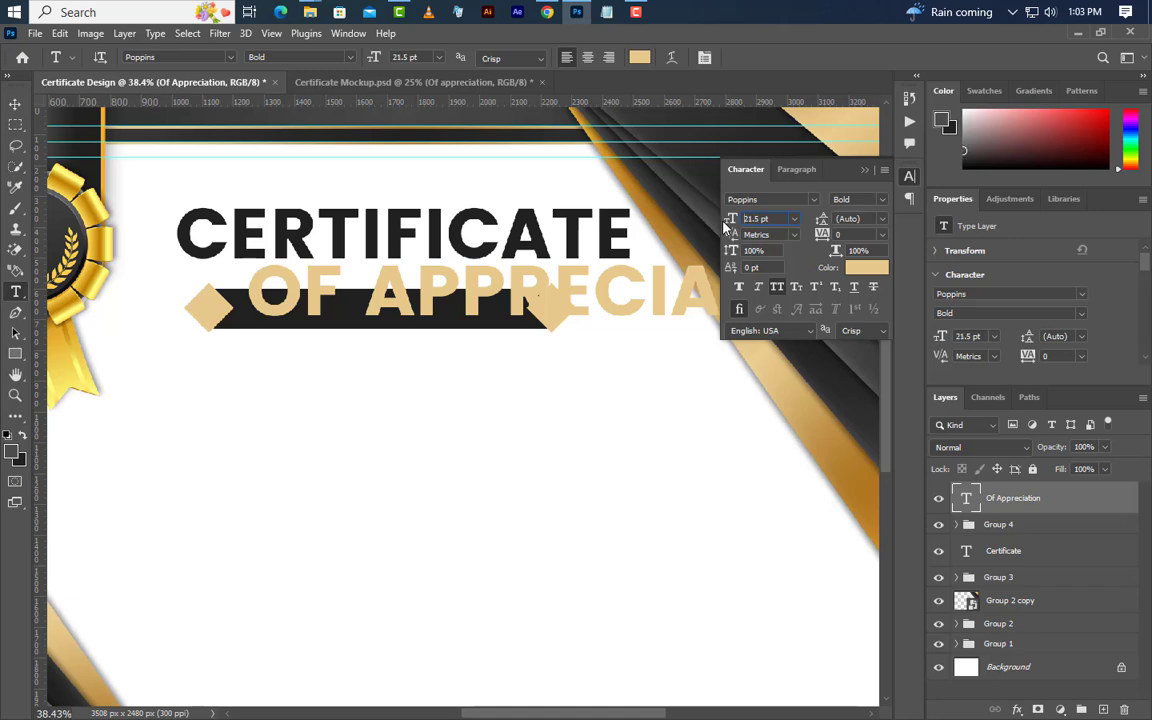
click(879, 199)
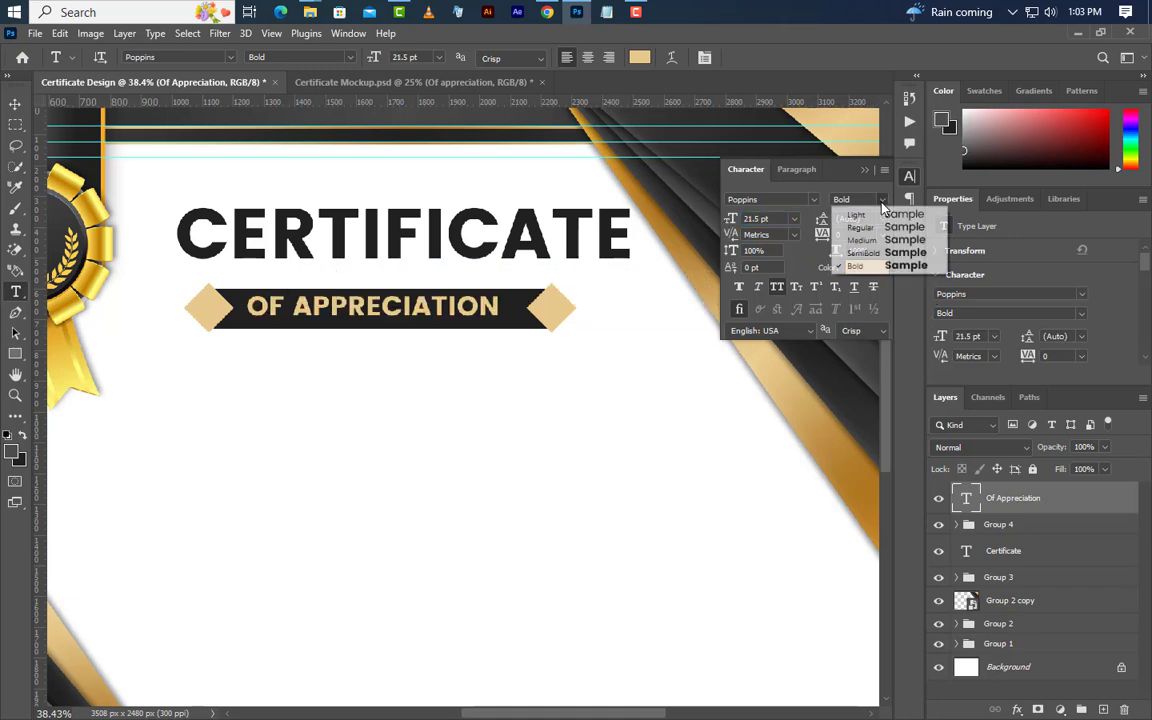
click(855, 240)
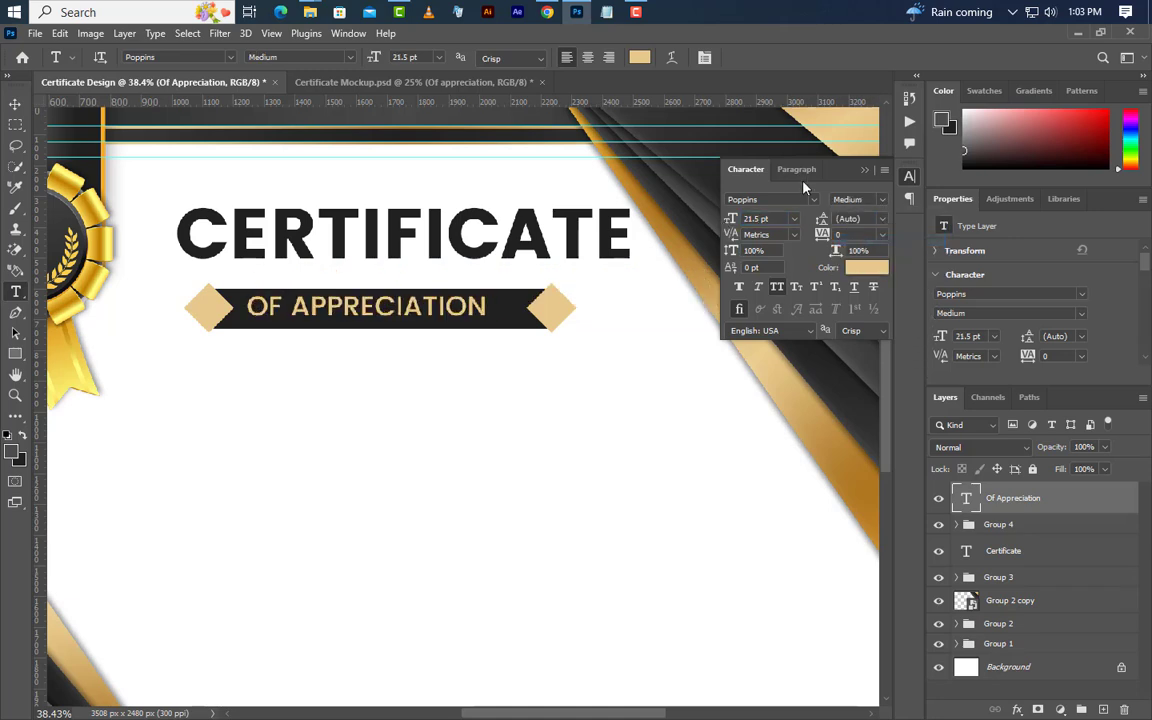
click(866, 170)
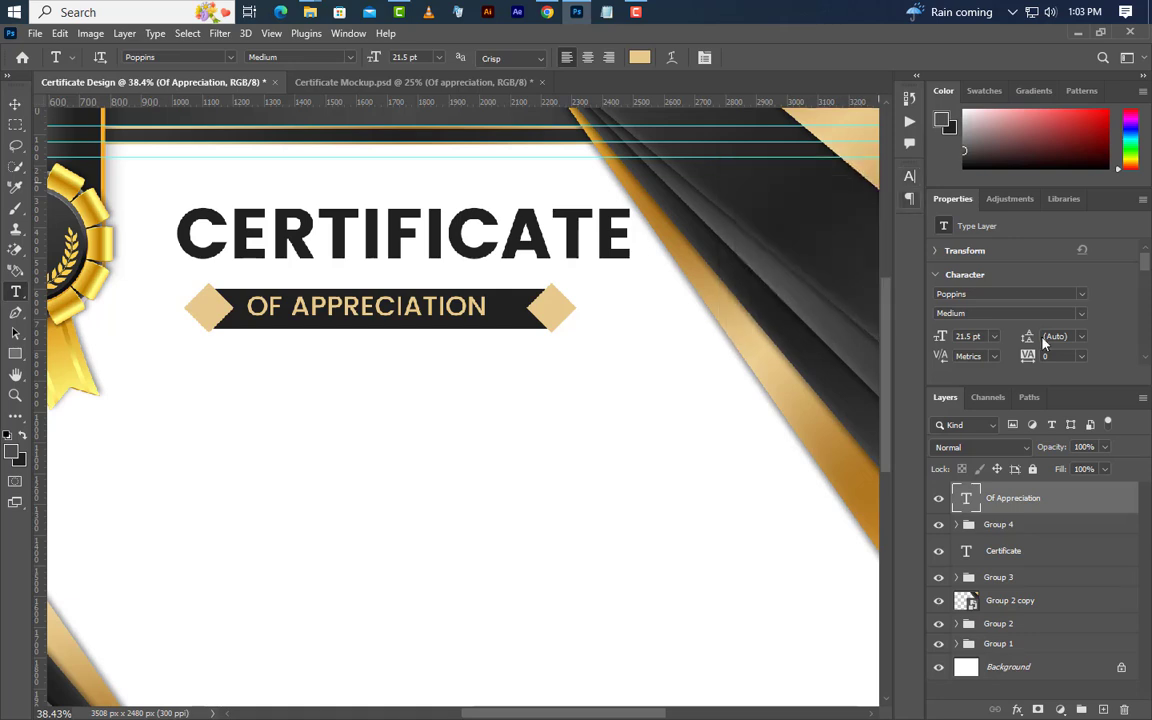
Center the OF APPRECIATION text on the banner using the banner's selection, deselect, and move the text layer into Group 4.
click(956, 524)
ctrl+click(979, 600)
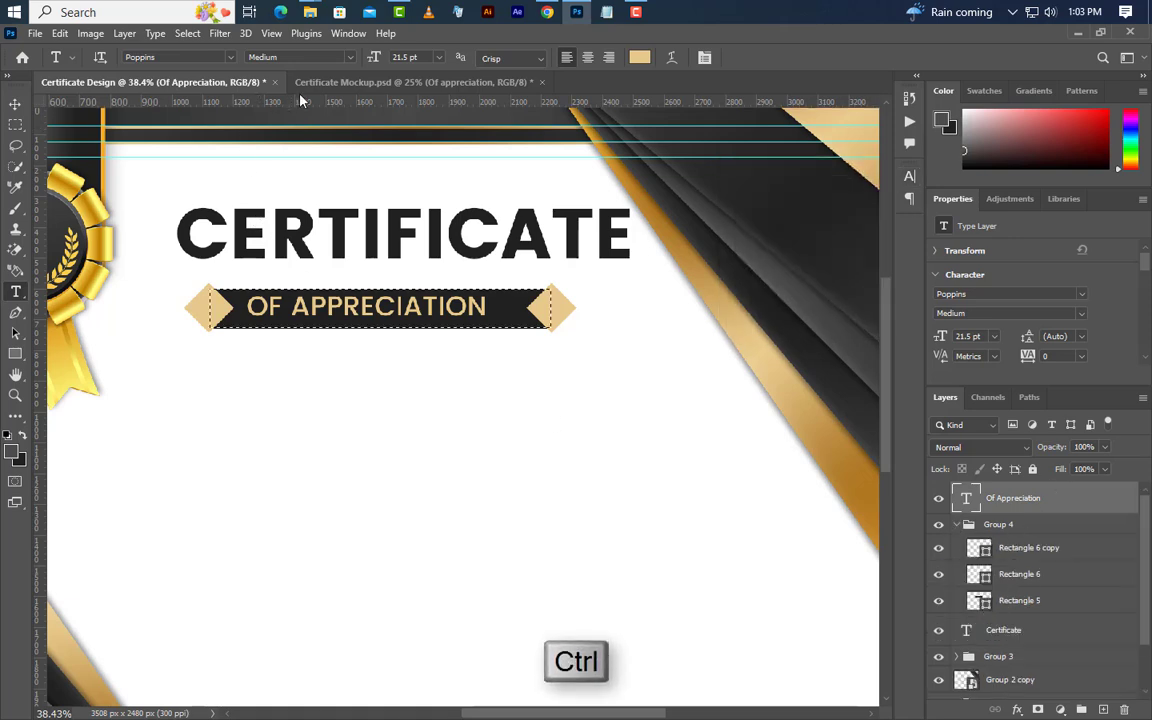
key(v)
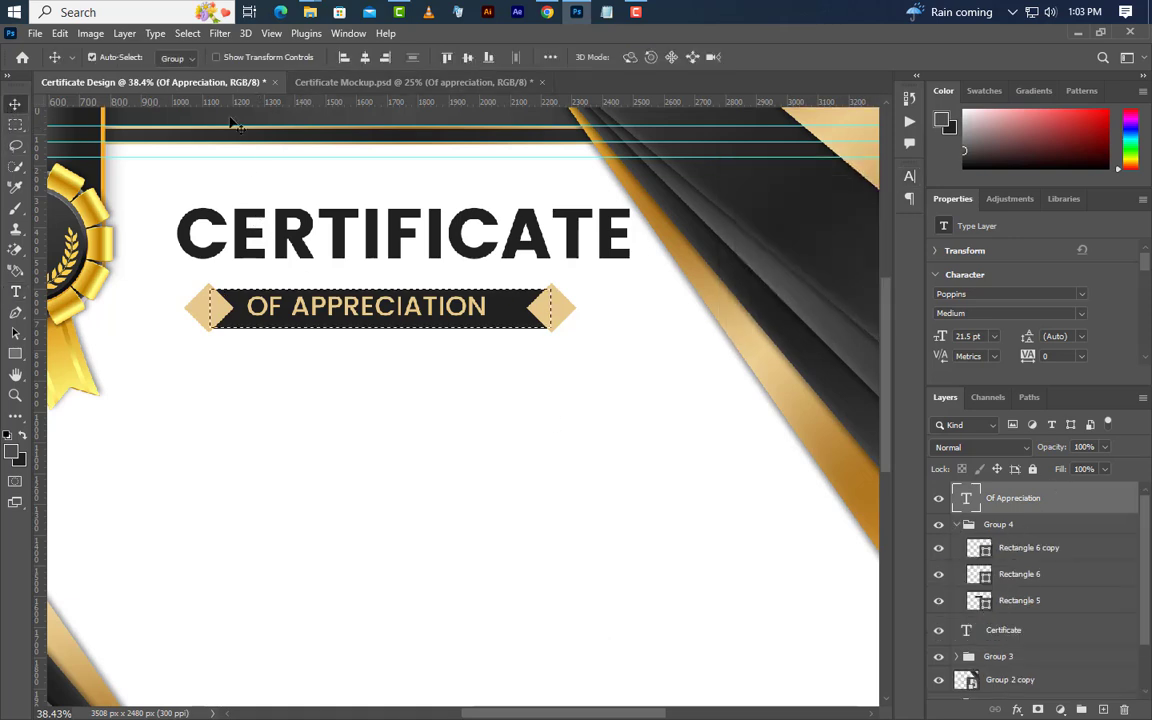
click(468, 58)
click(180, 35)
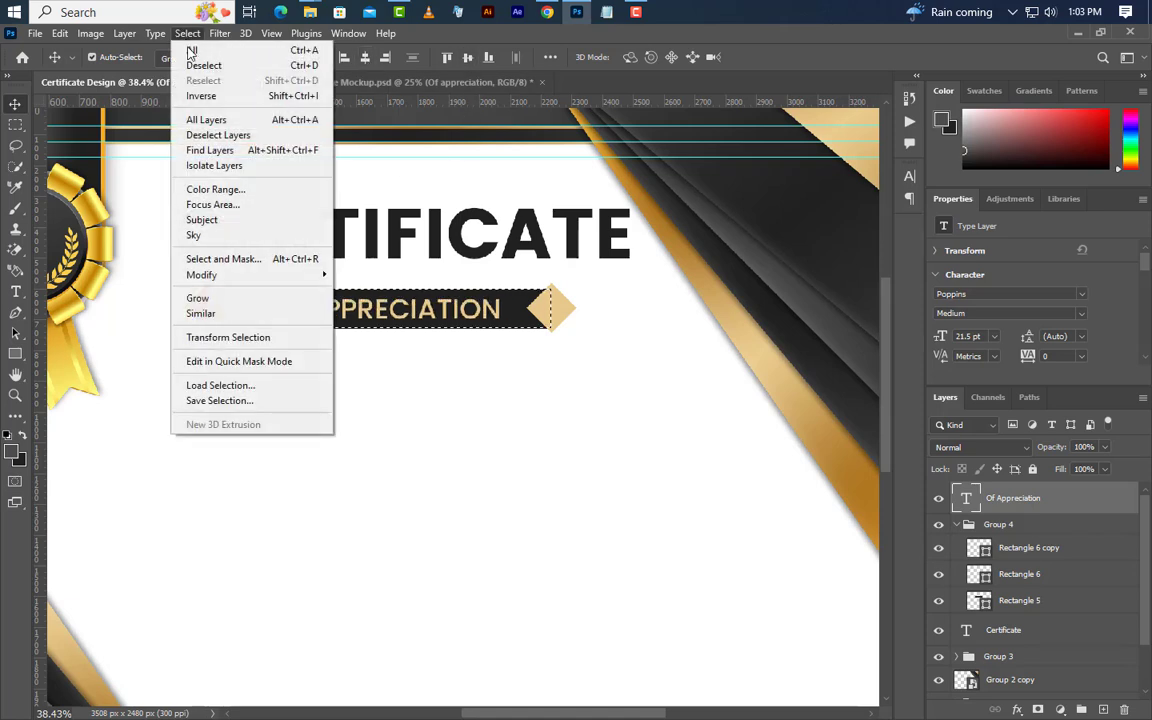
click(194, 65)
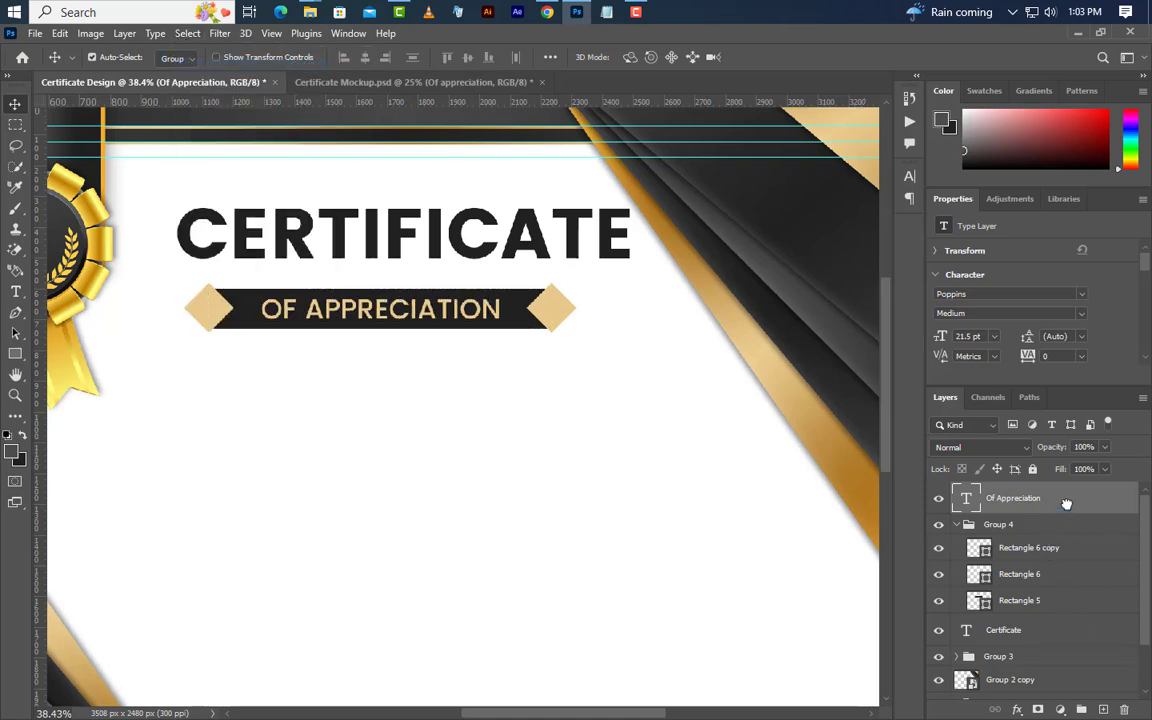
drag(1065, 508, 967, 523)
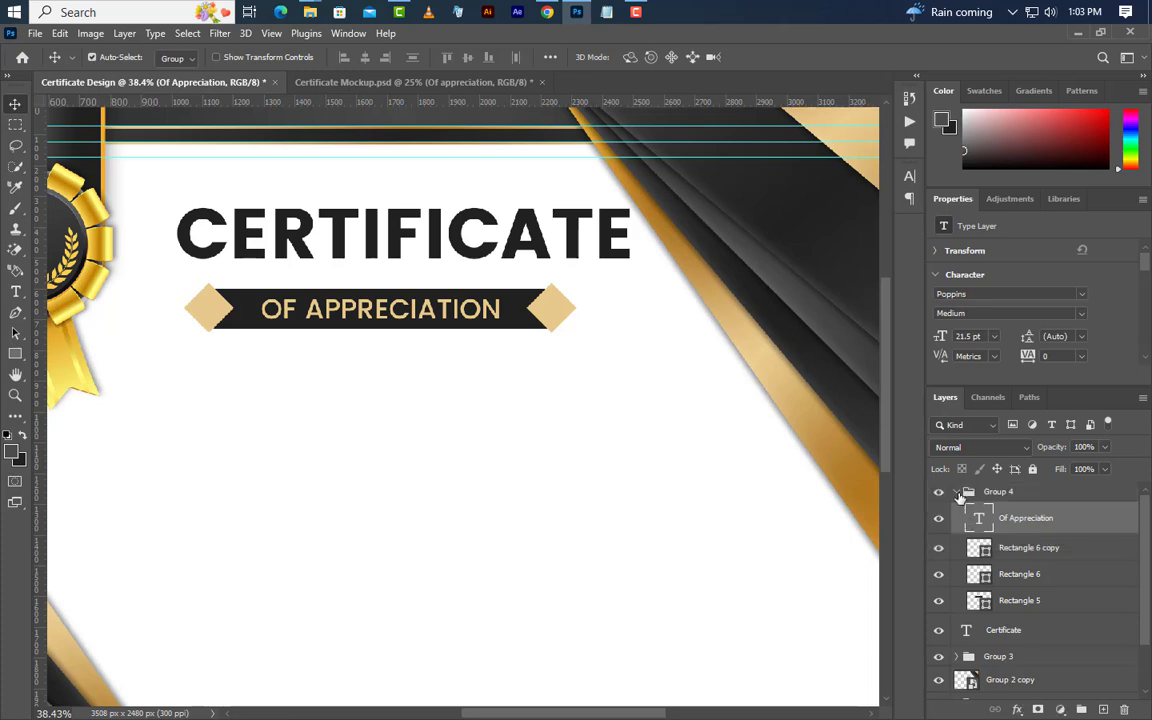
click(957, 494)
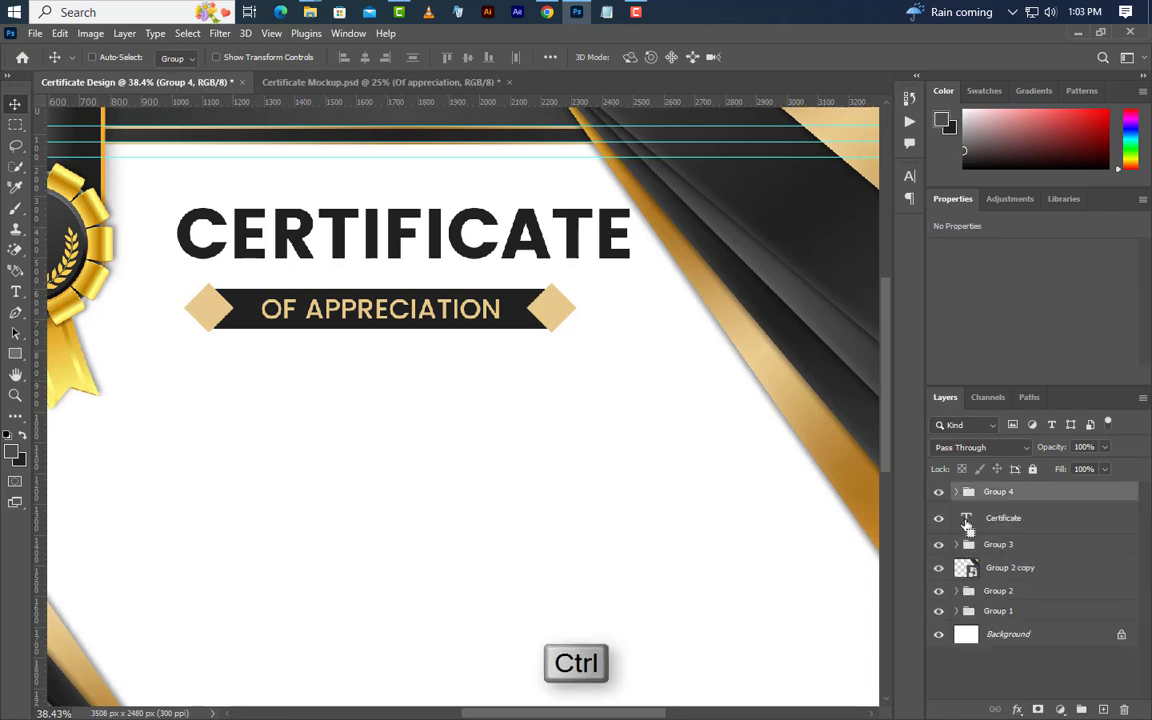
Center Group 4 horizontally on the CERTIFICATE text using the text's selection, deselect, and nudge the banner slightly up.
ctrl+click(966, 519)
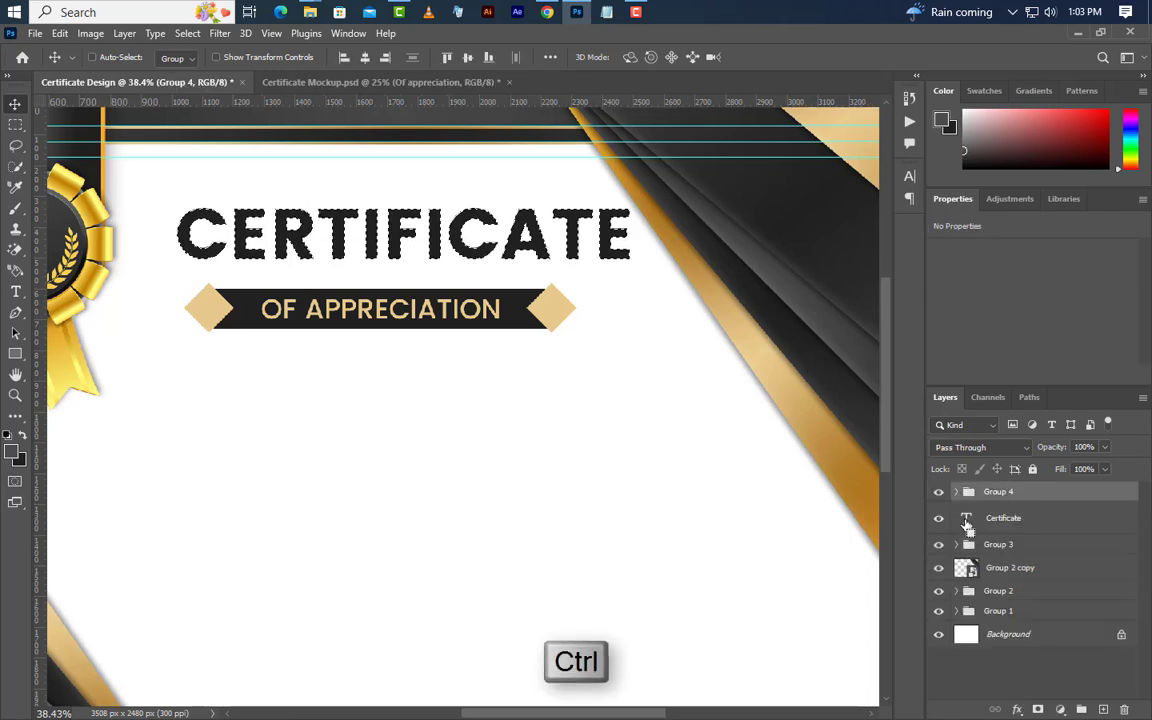
click(365, 57)
click(187, 33)
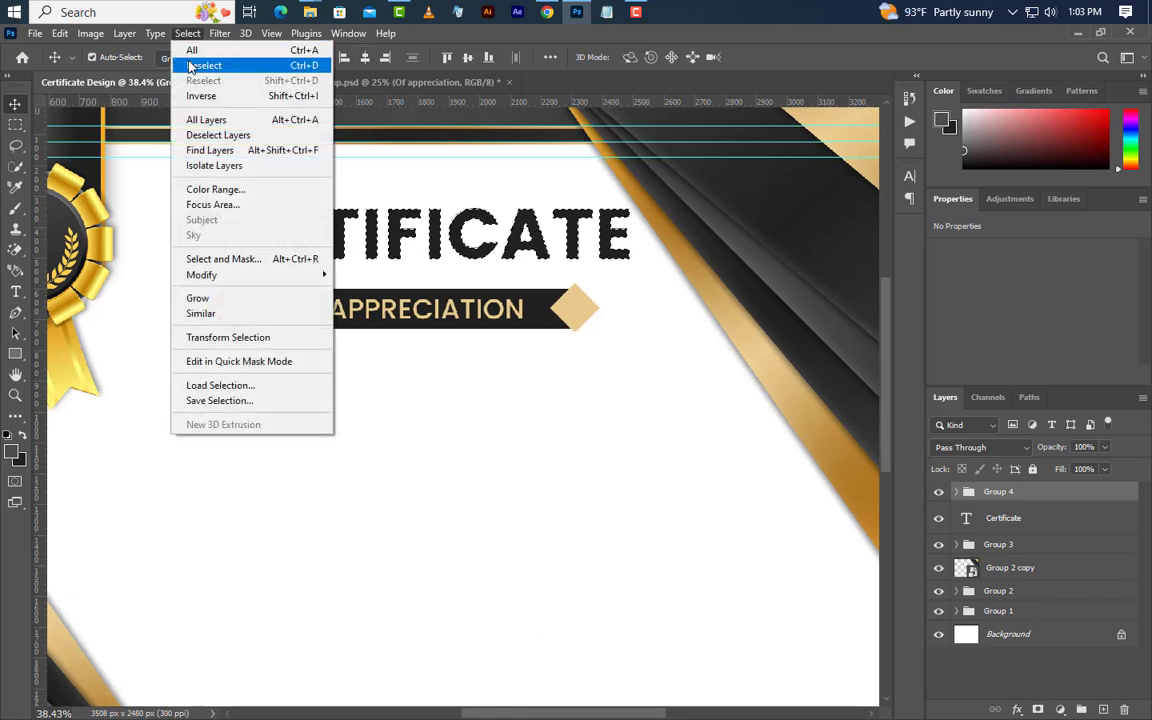
click(190, 62)
key(Up)
key(Up)
key(Up)
key(Up)
key(Up)
key(Up)
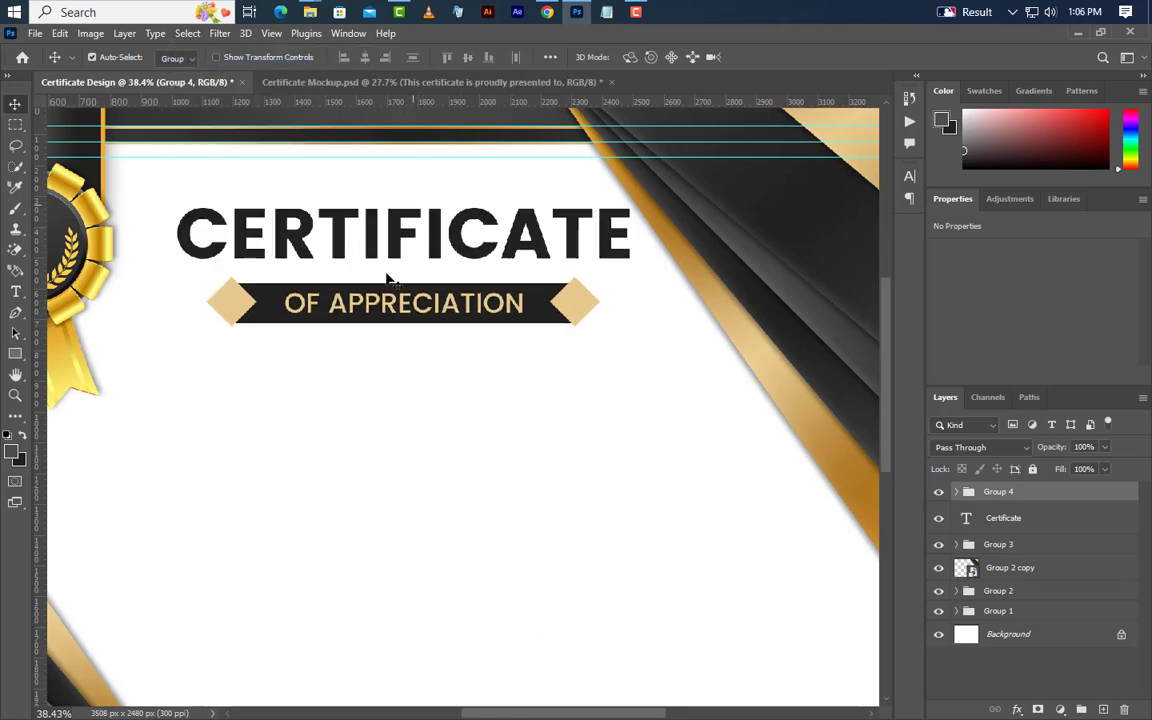
Add a text layer reading "This certificate is proudly presented to" below the banner.
key(t)
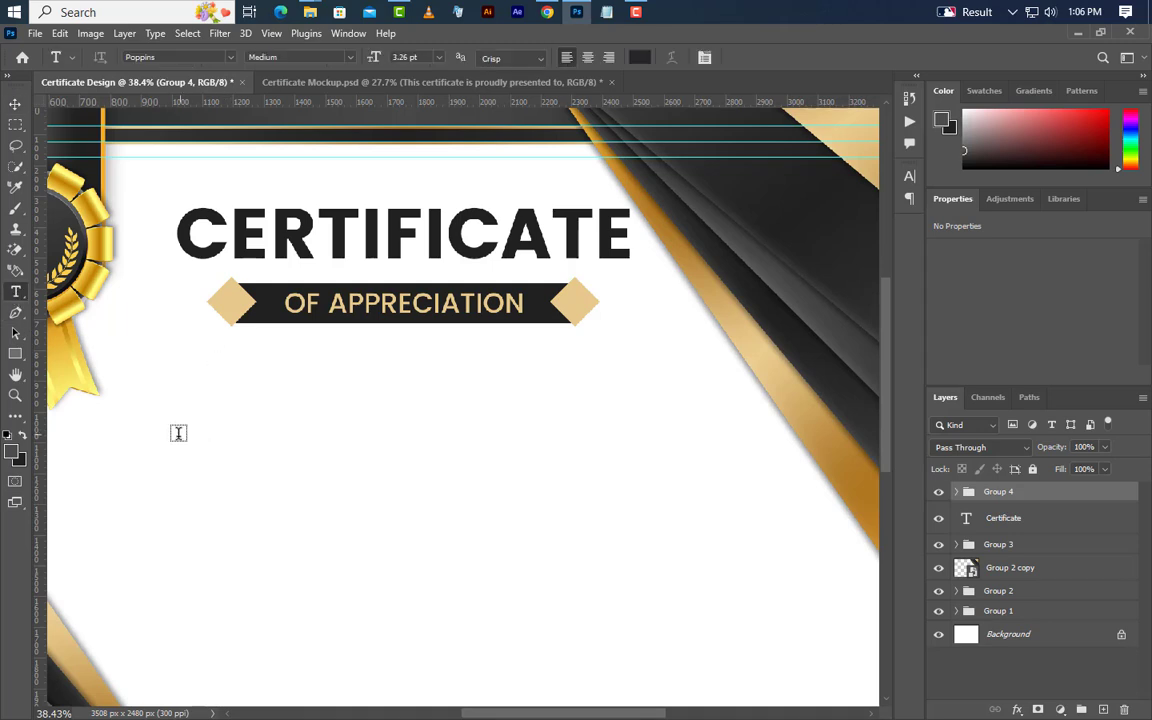
click(215, 465)
text(Th)
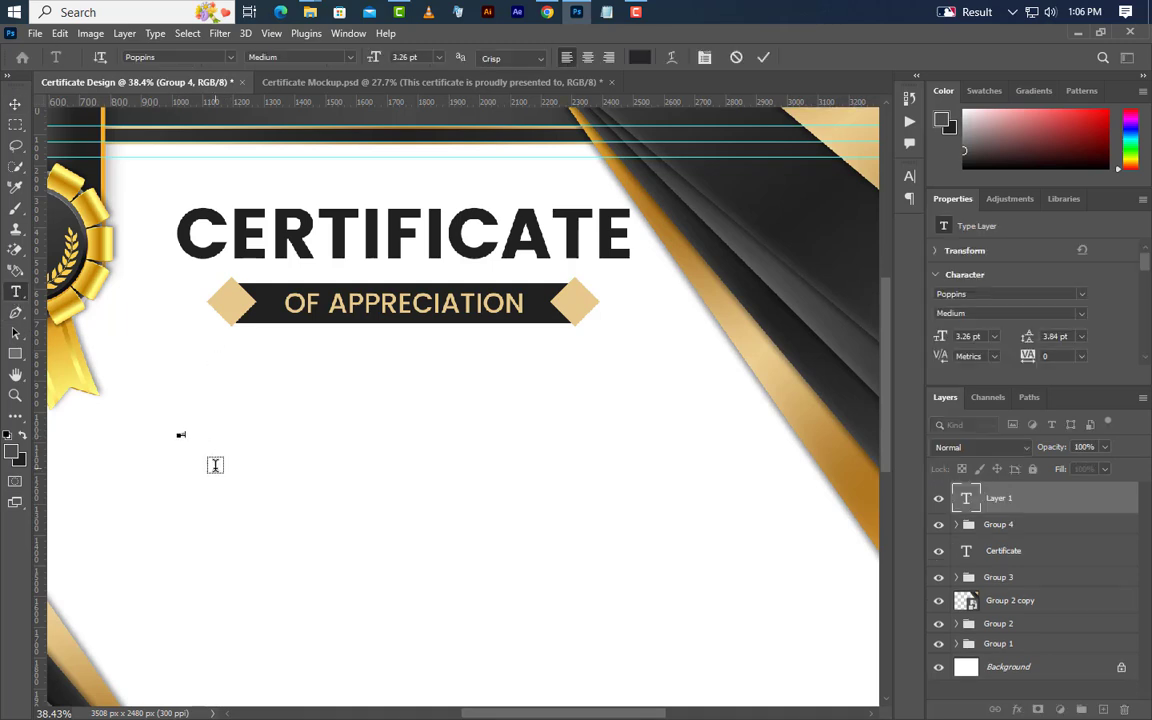
text(is certi)
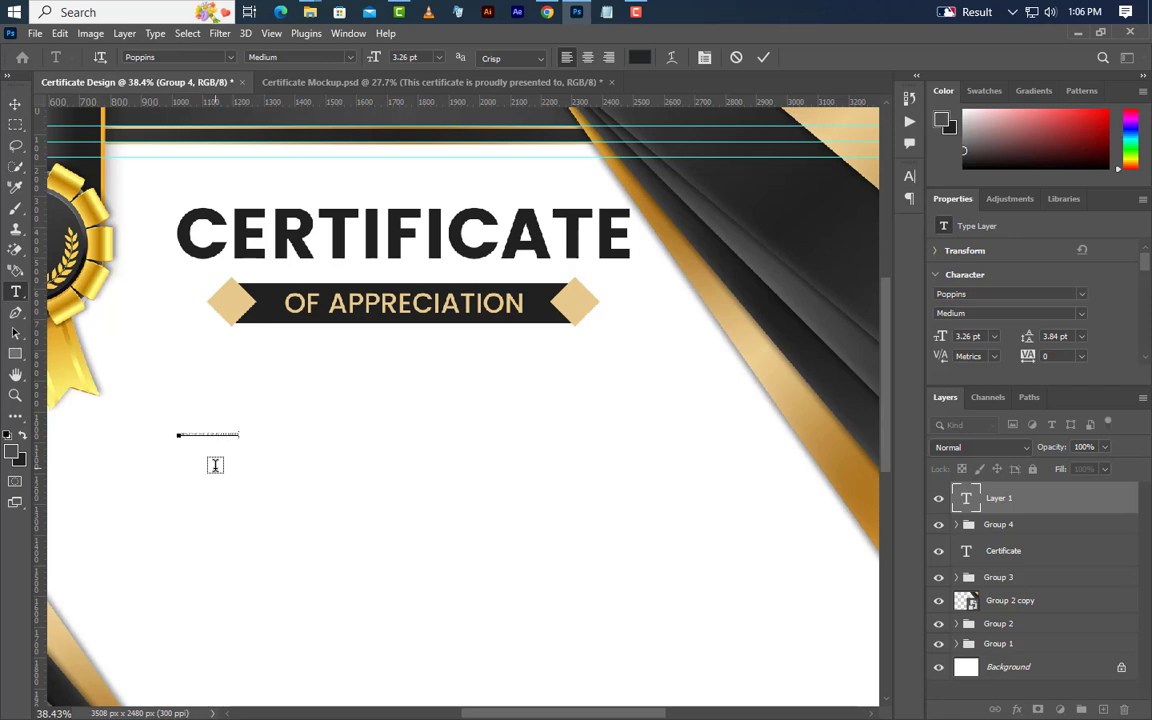
text(es)
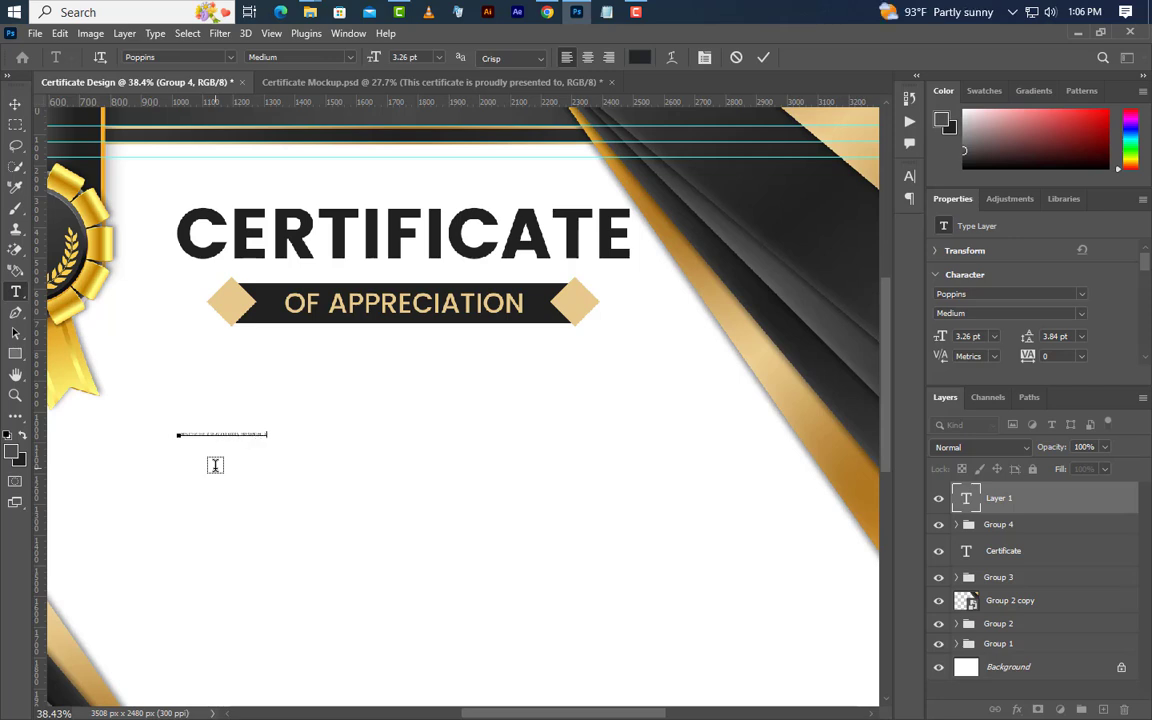
click(763, 57)
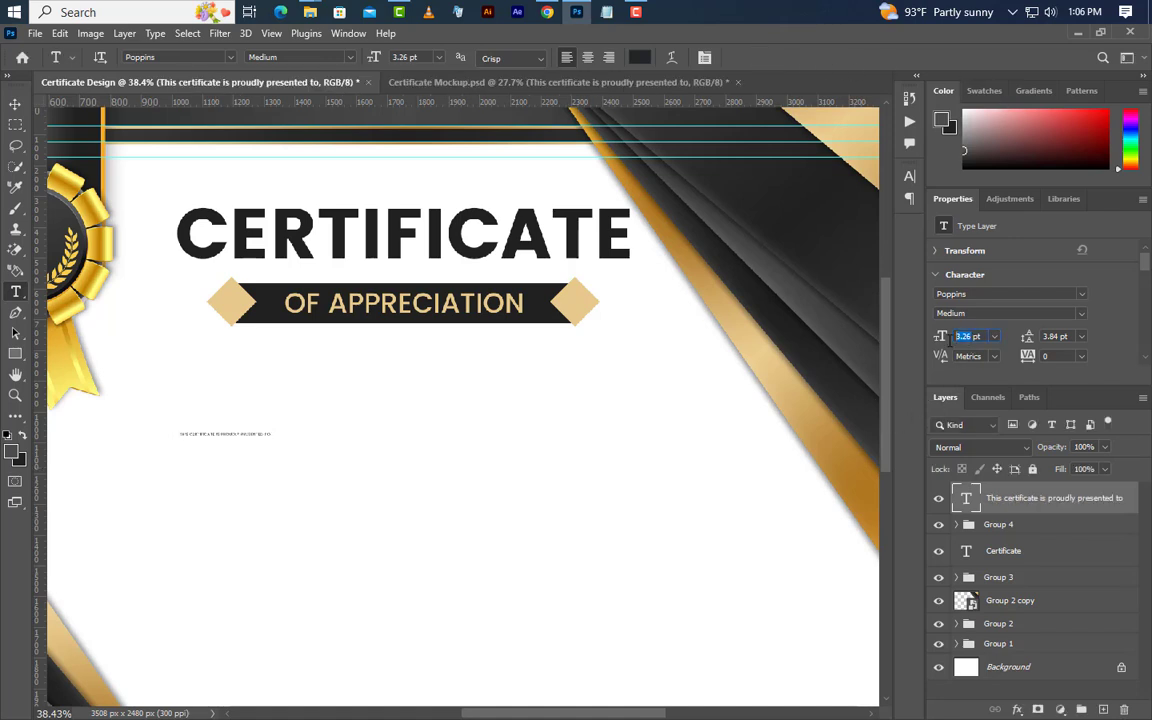
Set the "This certificate is proudly presented to" text to 16.55 pt.
click(950, 340)
text(16.55)
key(Return)
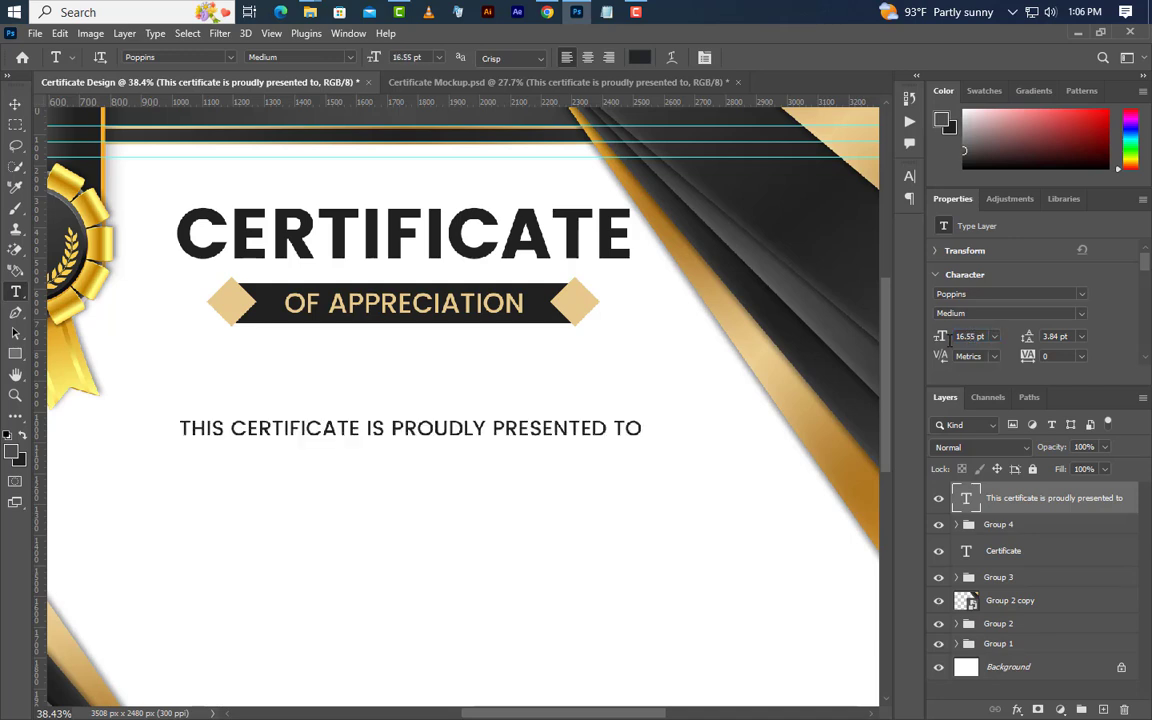
click(15, 103)
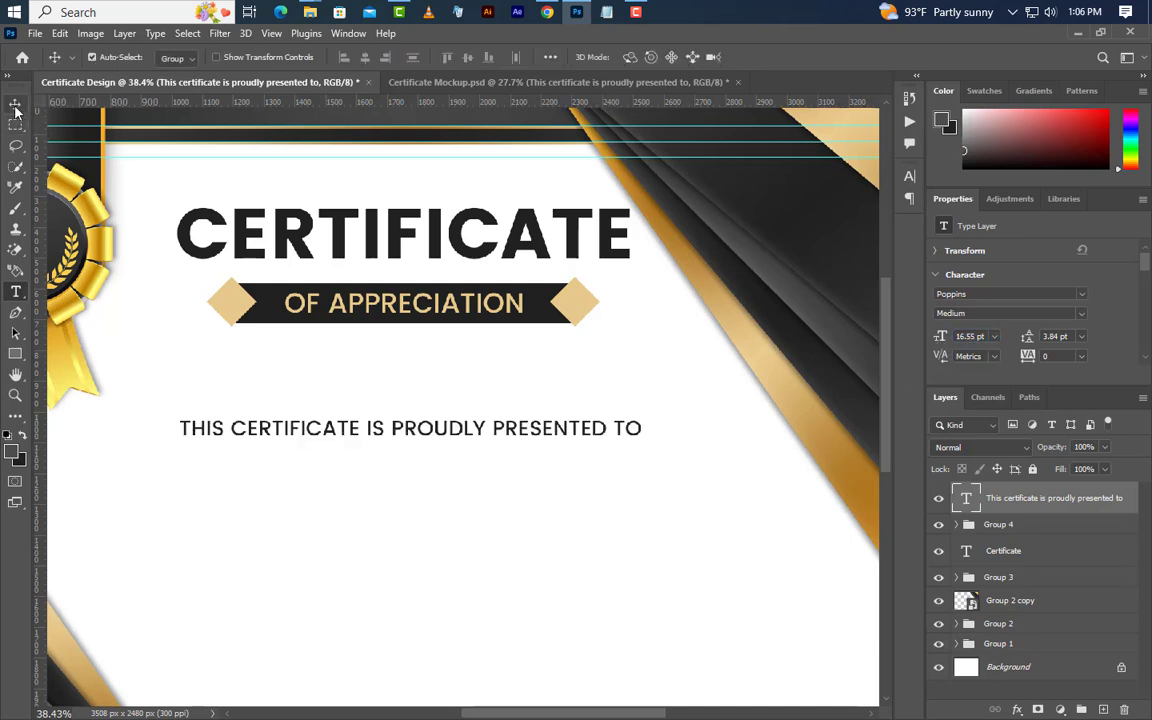
Add a NAME SURNAME text layer below the presentation line and set its size to 66.36 pt.
click(15, 291)
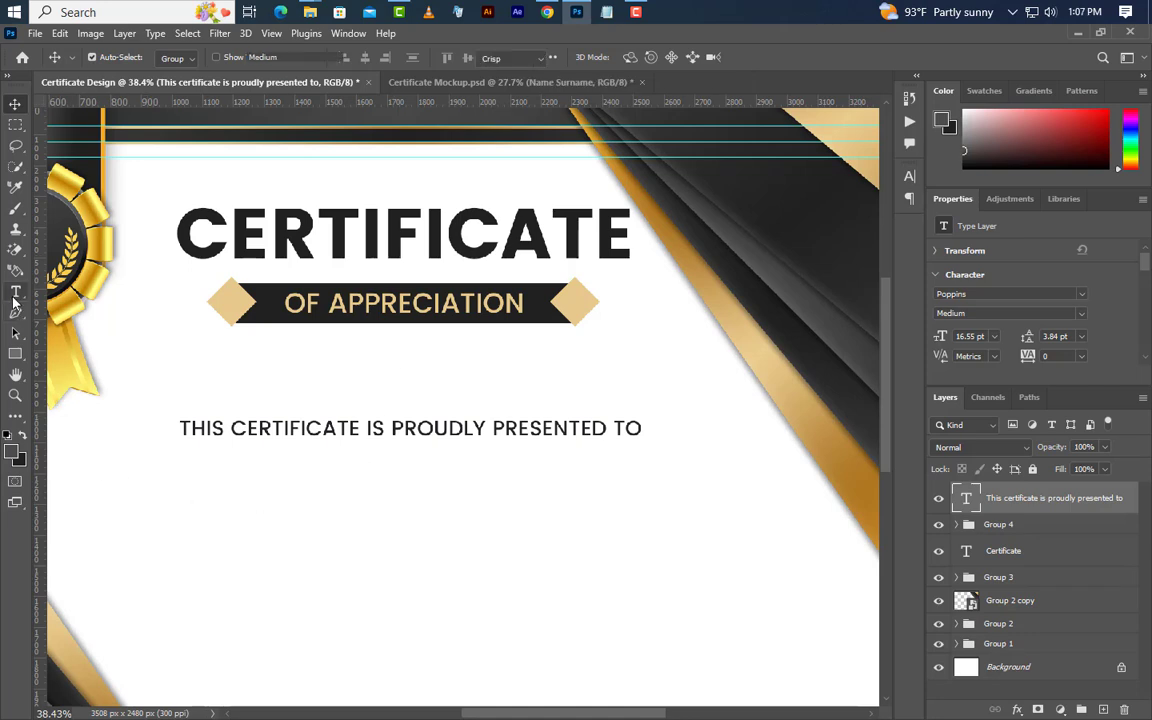
click(182, 517)
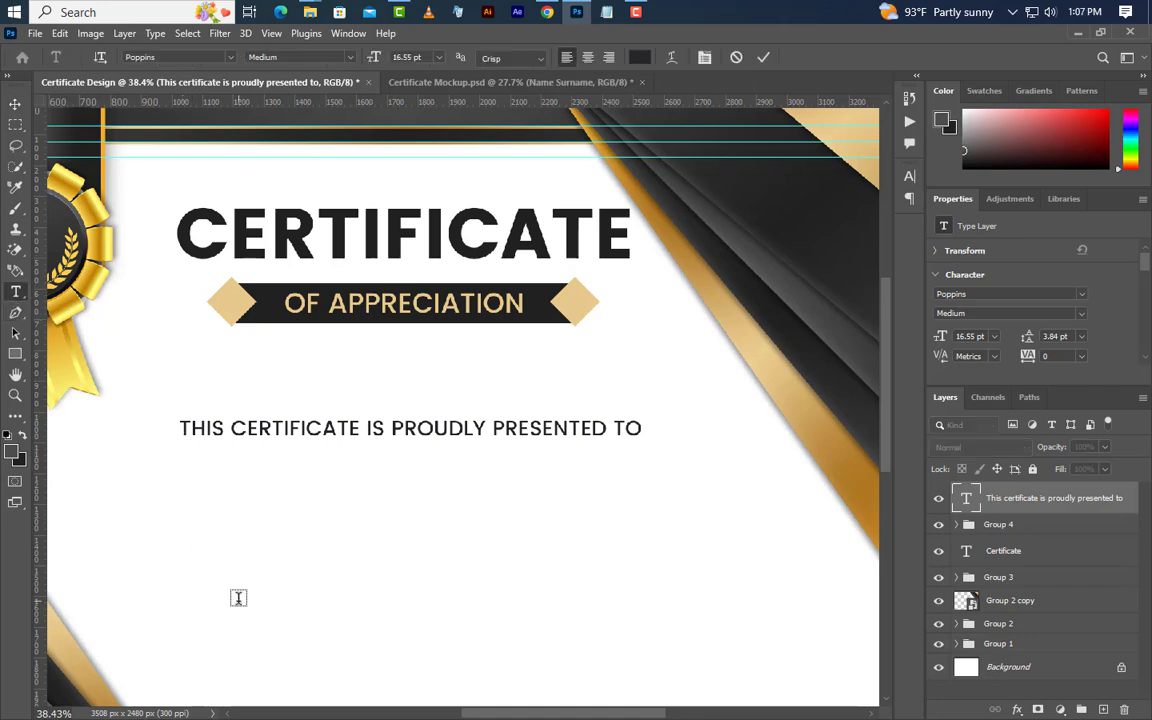
text(NAME)
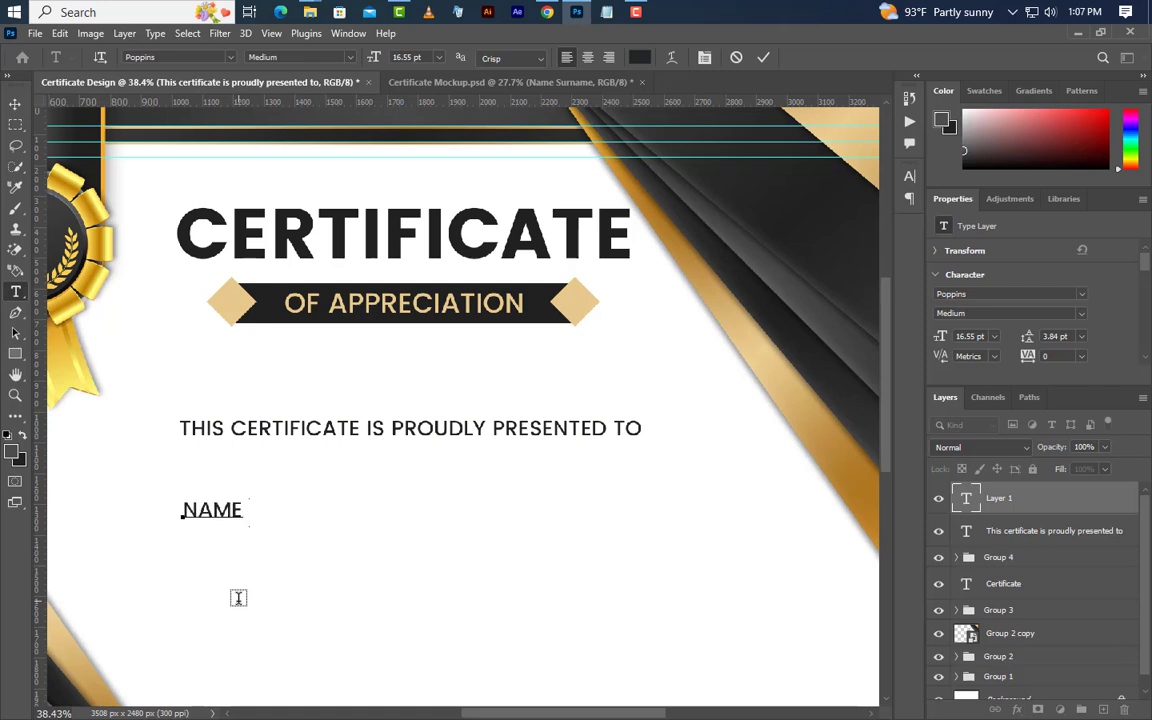
text( SURNAME)
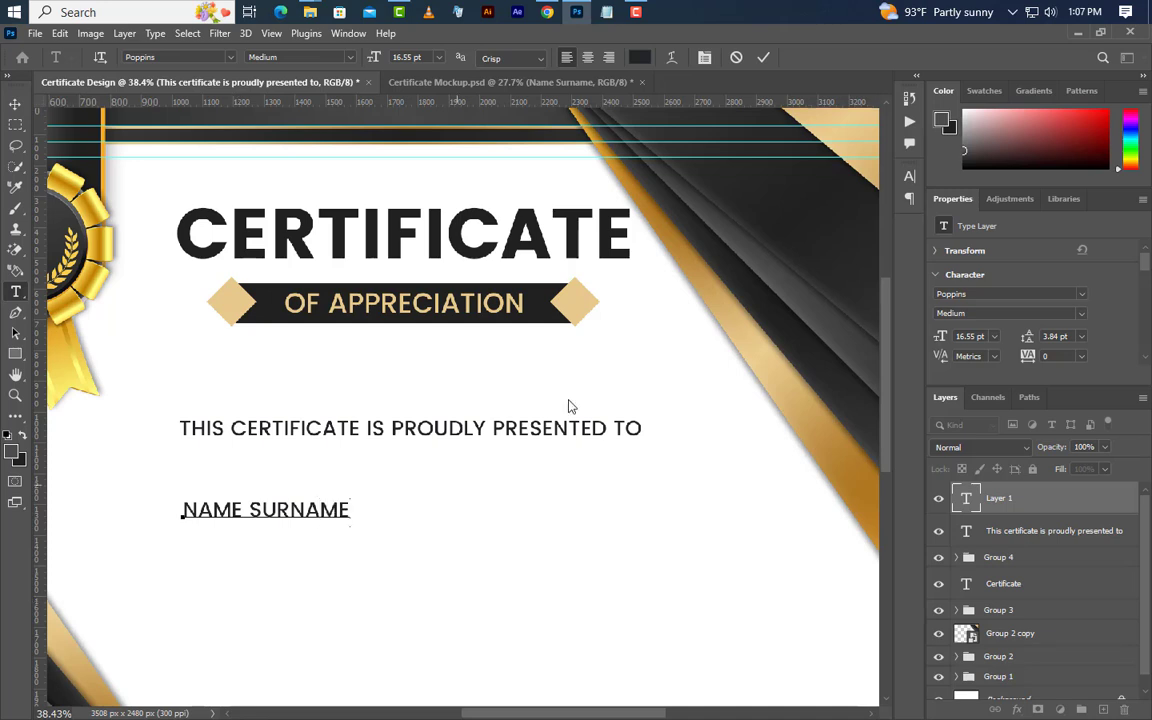
click(762, 58)
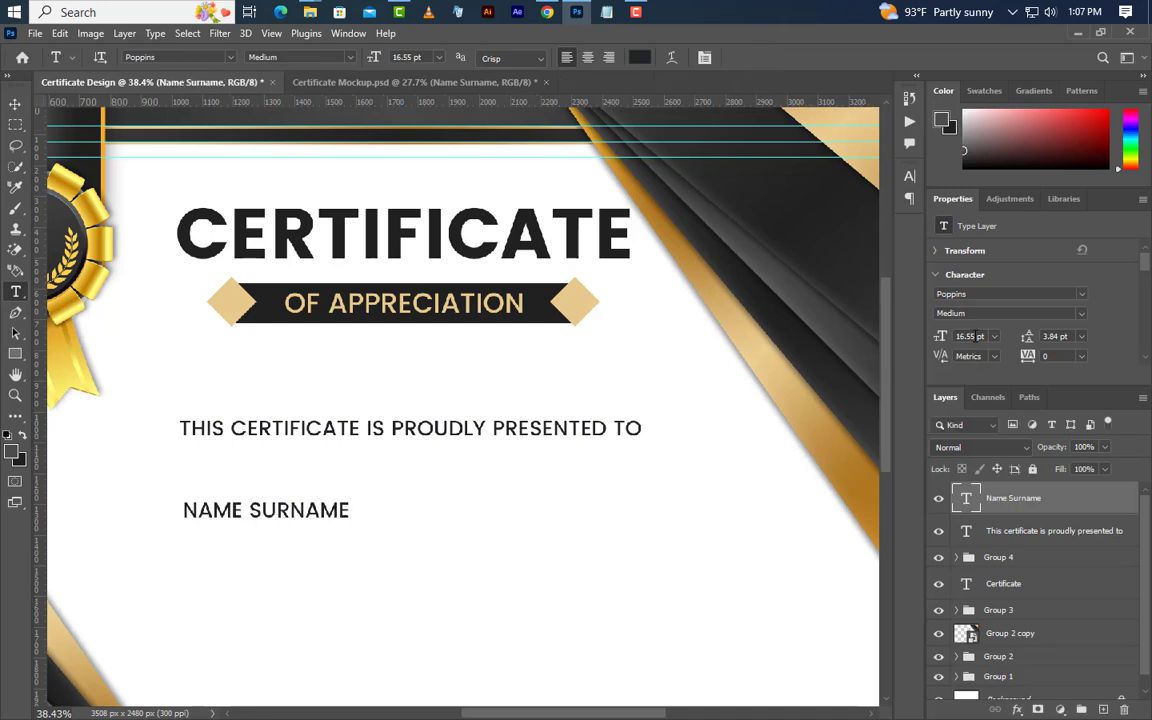
text(66.36)
key(Return)
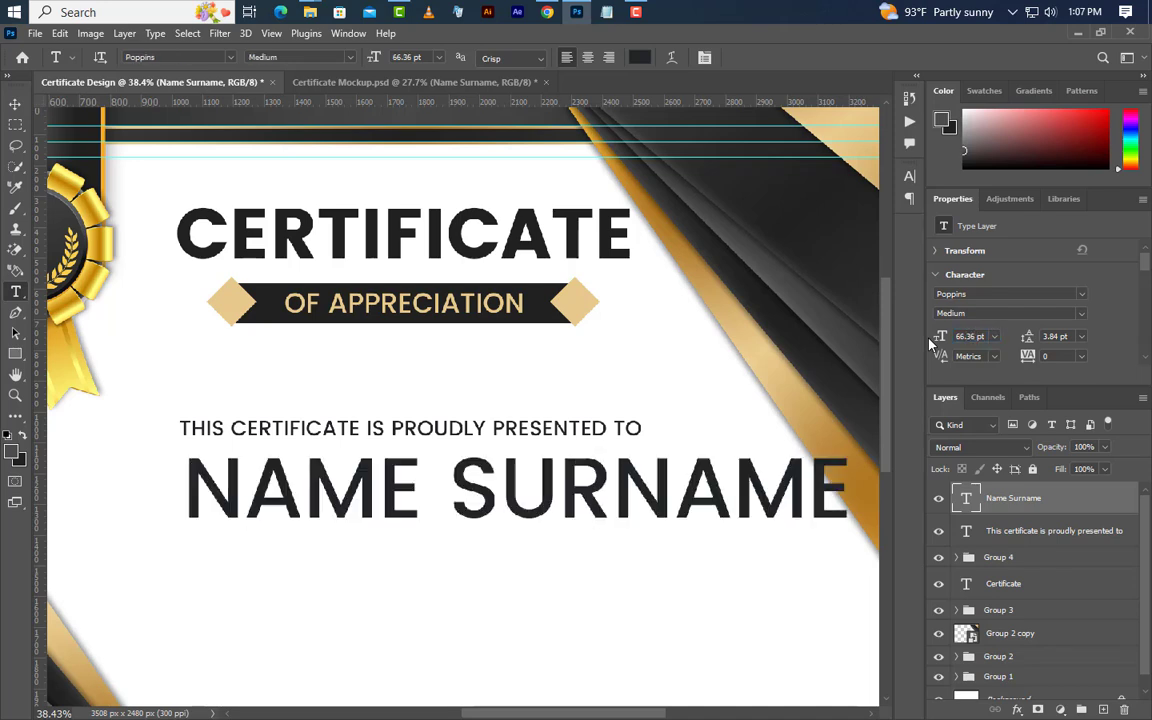
Set the Name Surname text in the GoodVibrations font without All Caps and move it slightly down, aligned with the left edge of the line above.
click(908, 176)
click(814, 199)
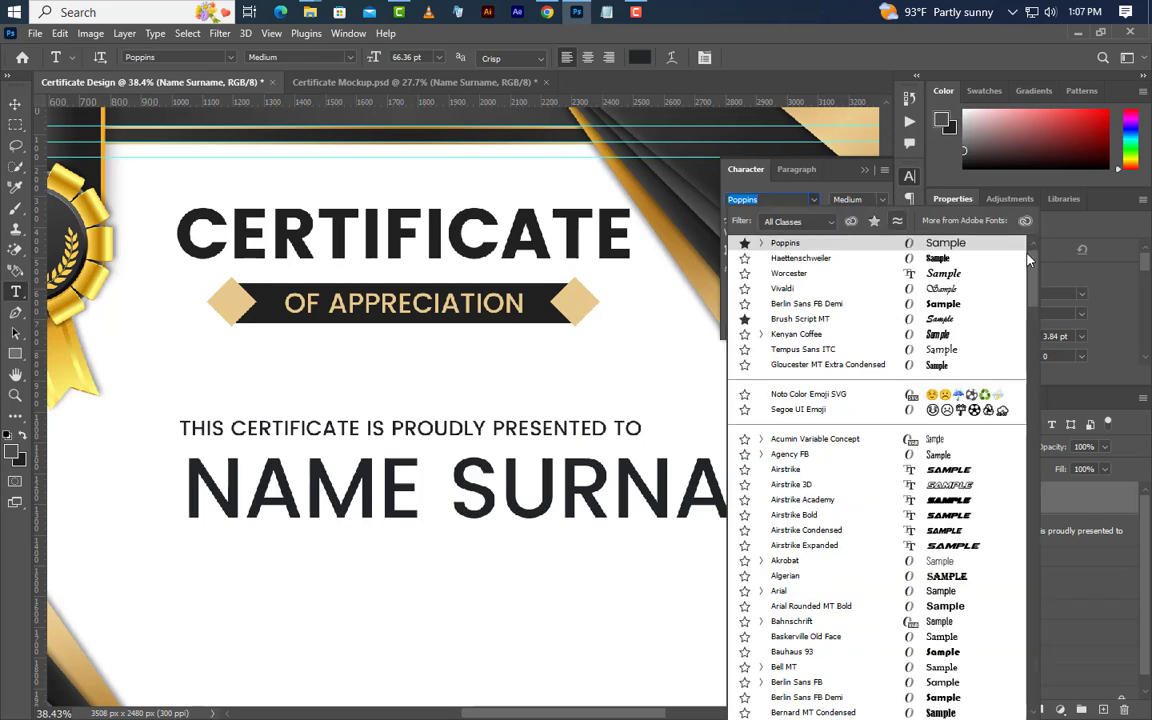
scroll(932, 244, up, 1)
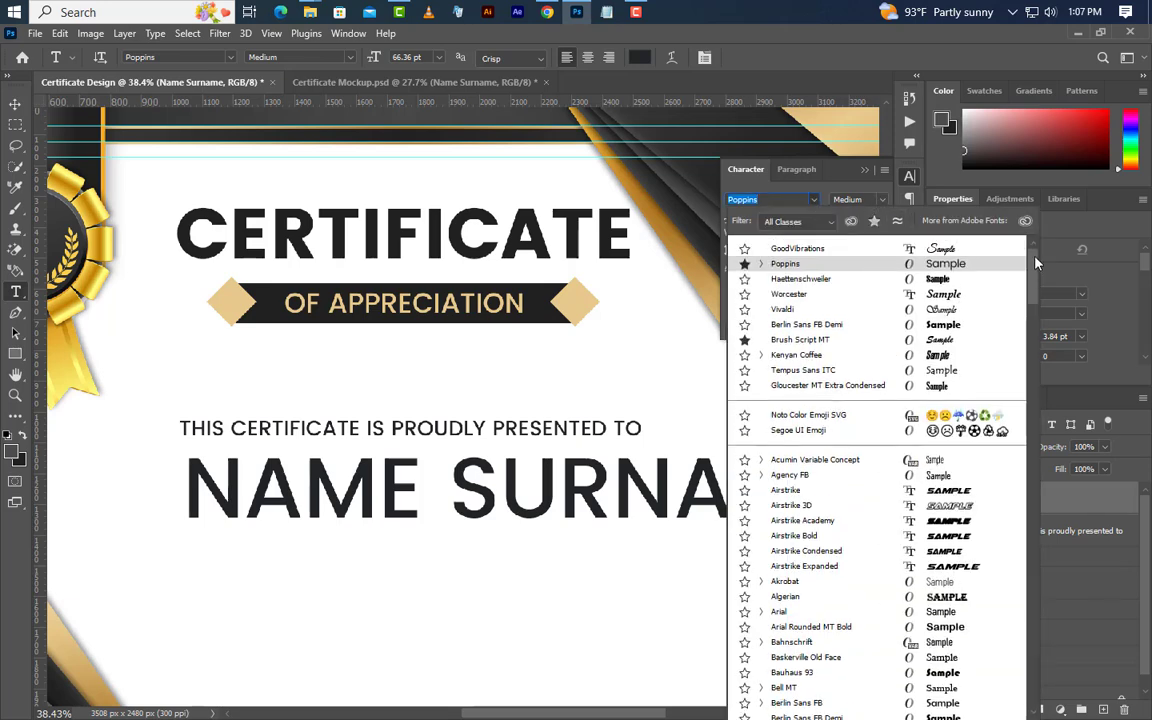
click(840, 251)
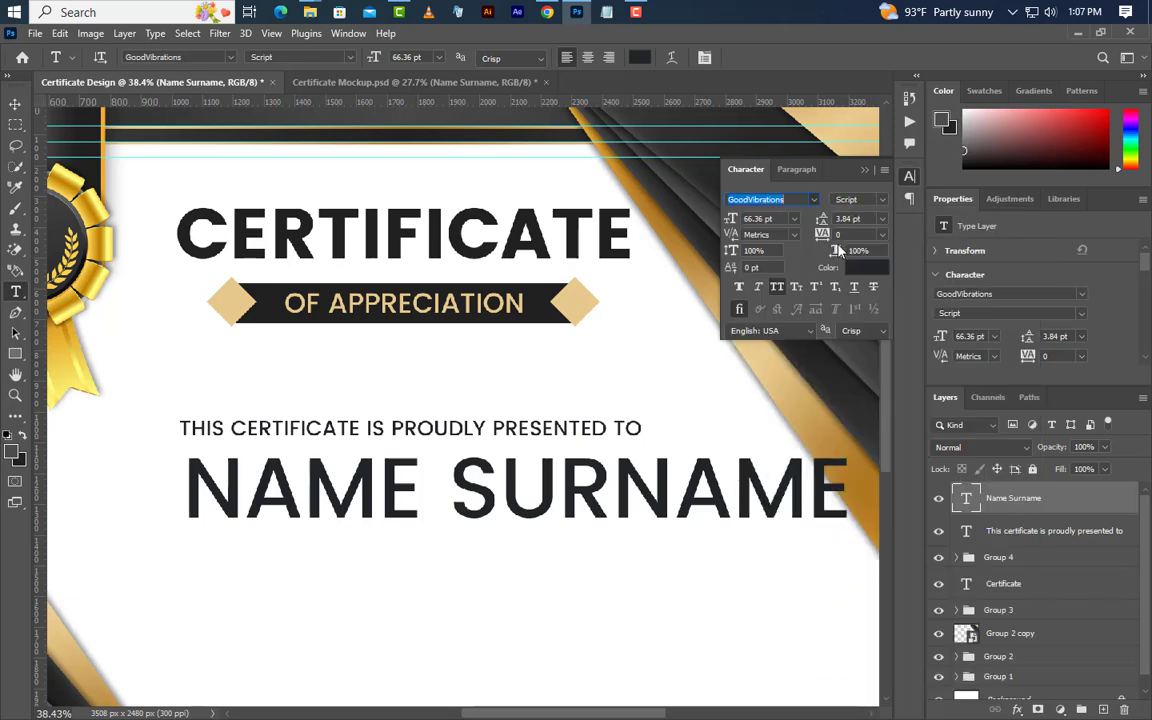
click(776, 291)
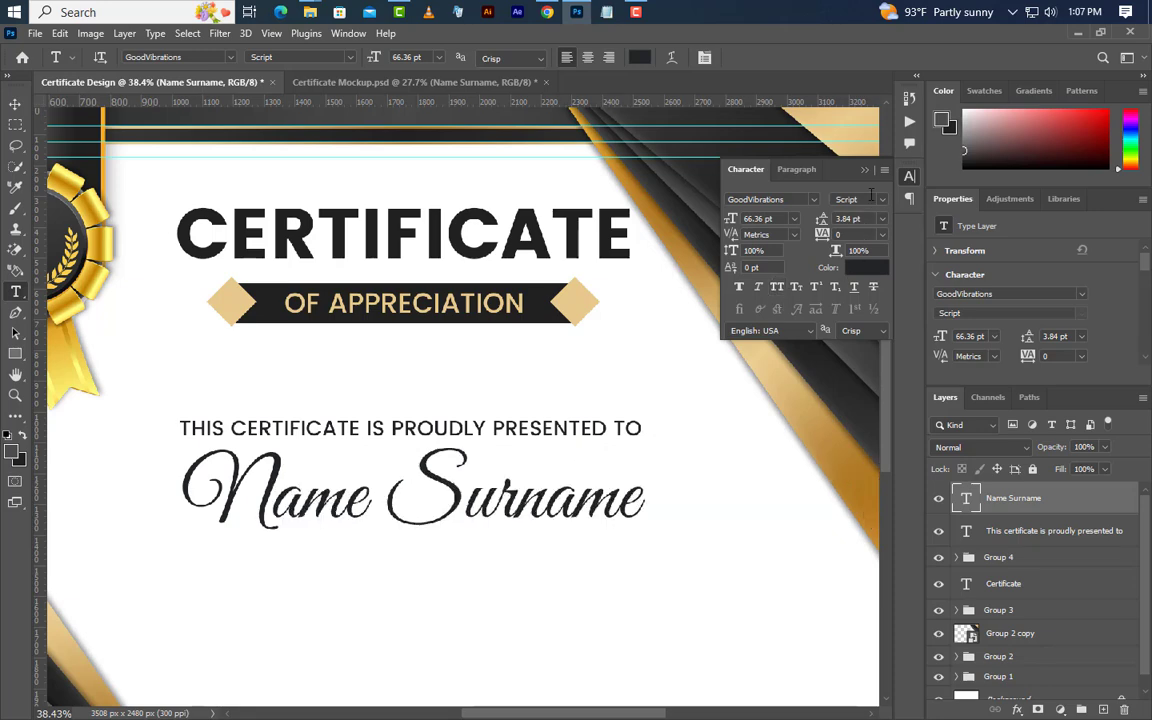
click(865, 170)
click(15, 104)
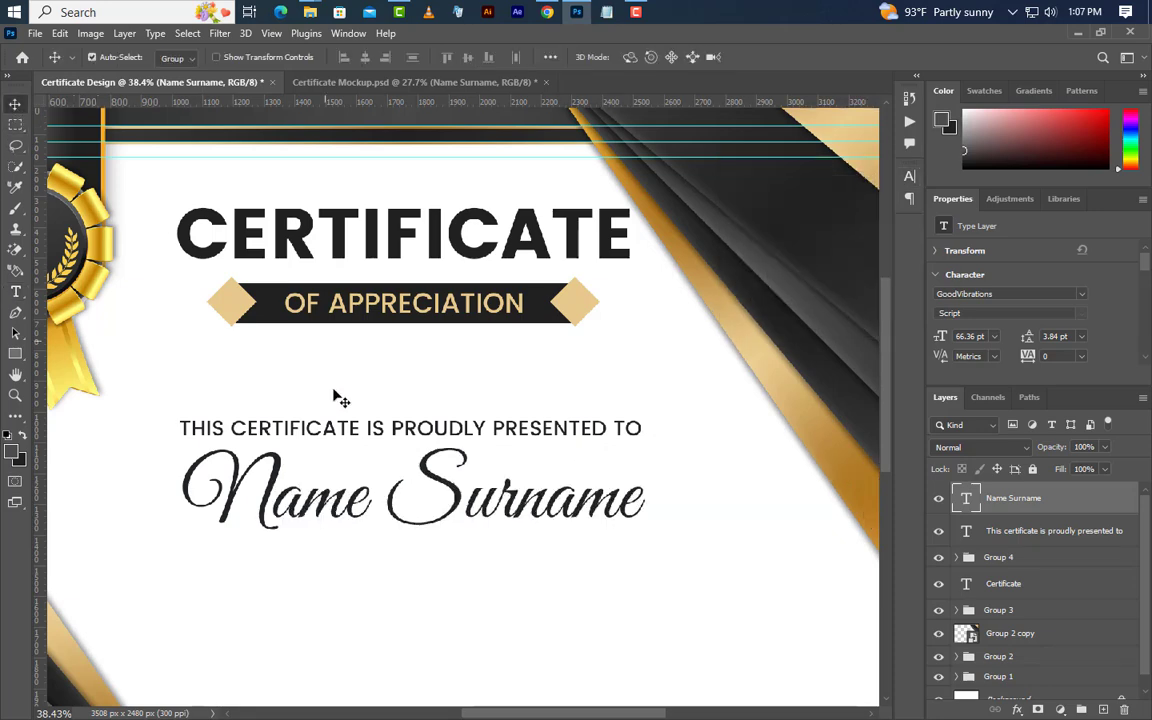
drag(245, 437, 247, 459)
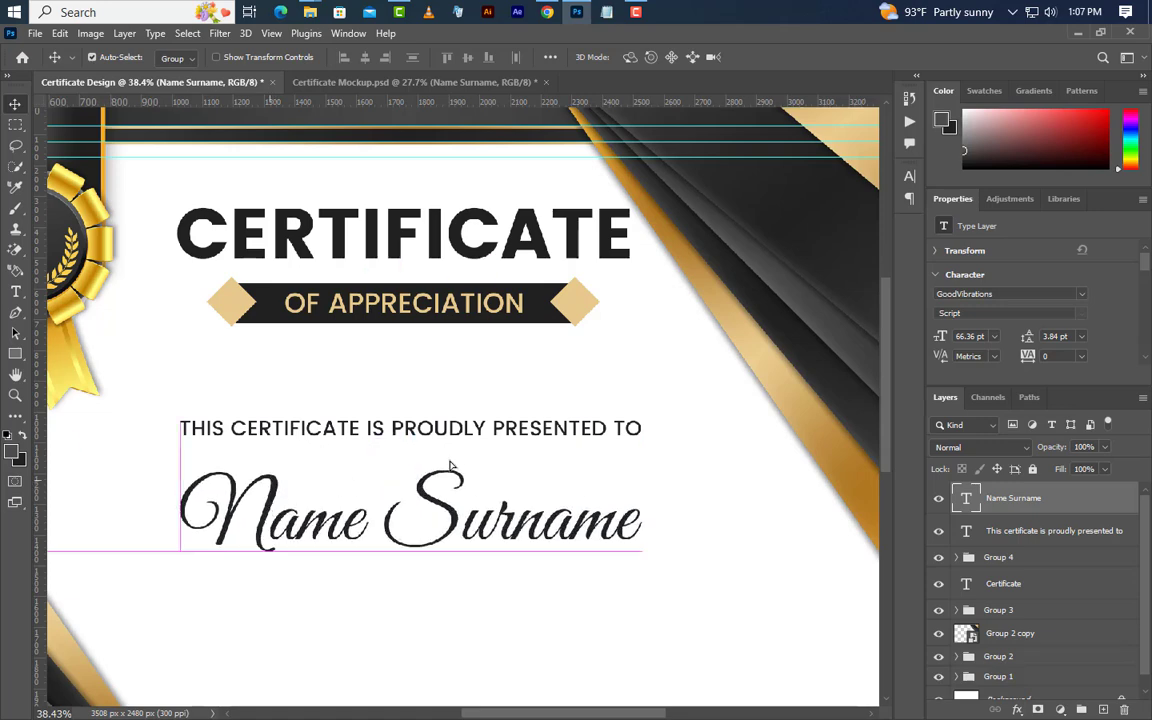
Draw a thin rectangle about 1497 px wide beneath the name as an underline and set its height to 5 px.
scroll(565, 414, down, 3)
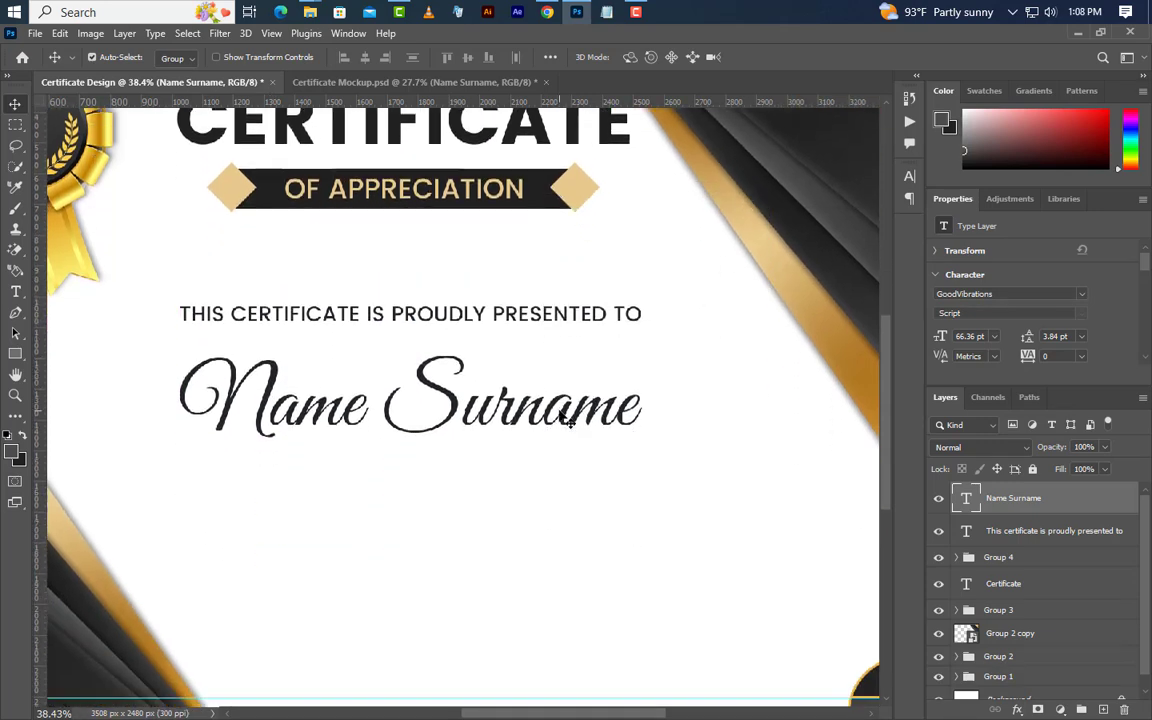
click(15, 354)
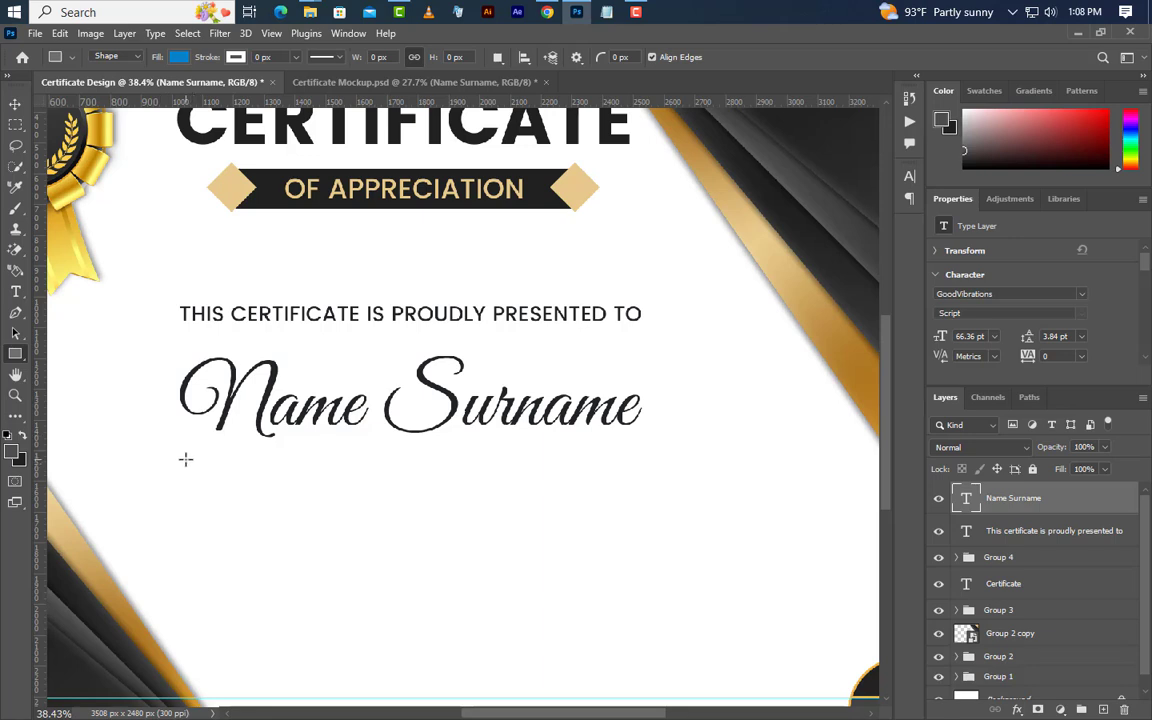
drag(180, 459, 641, 458)
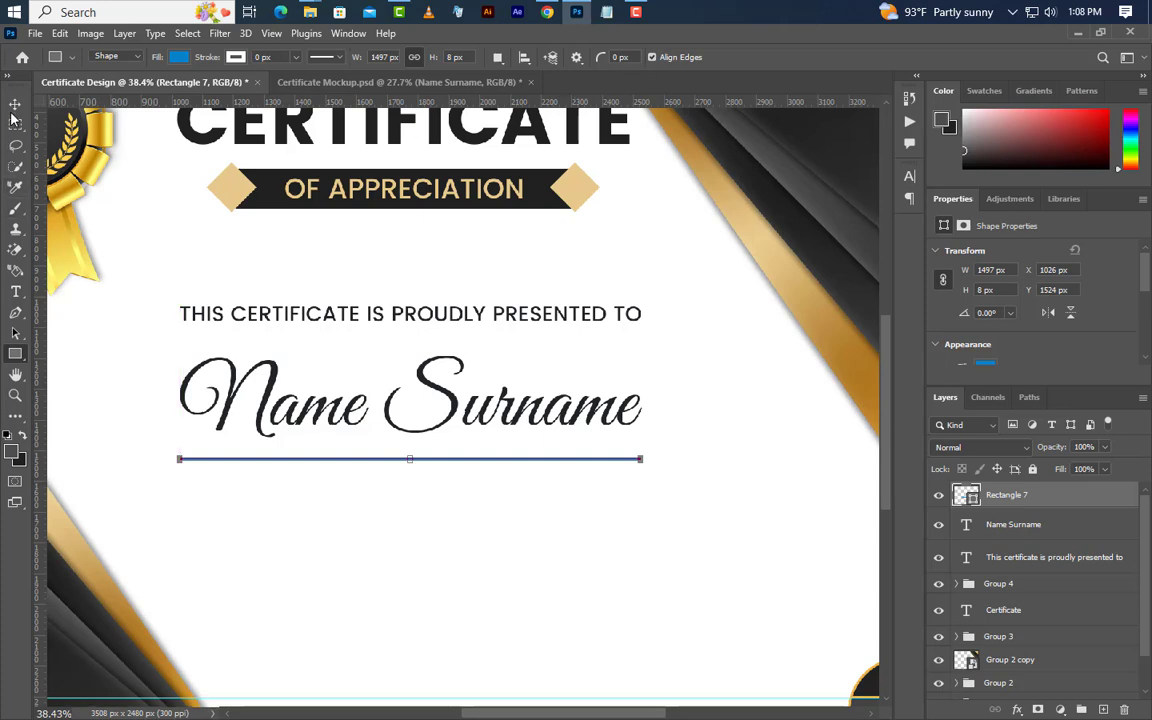
key(v)
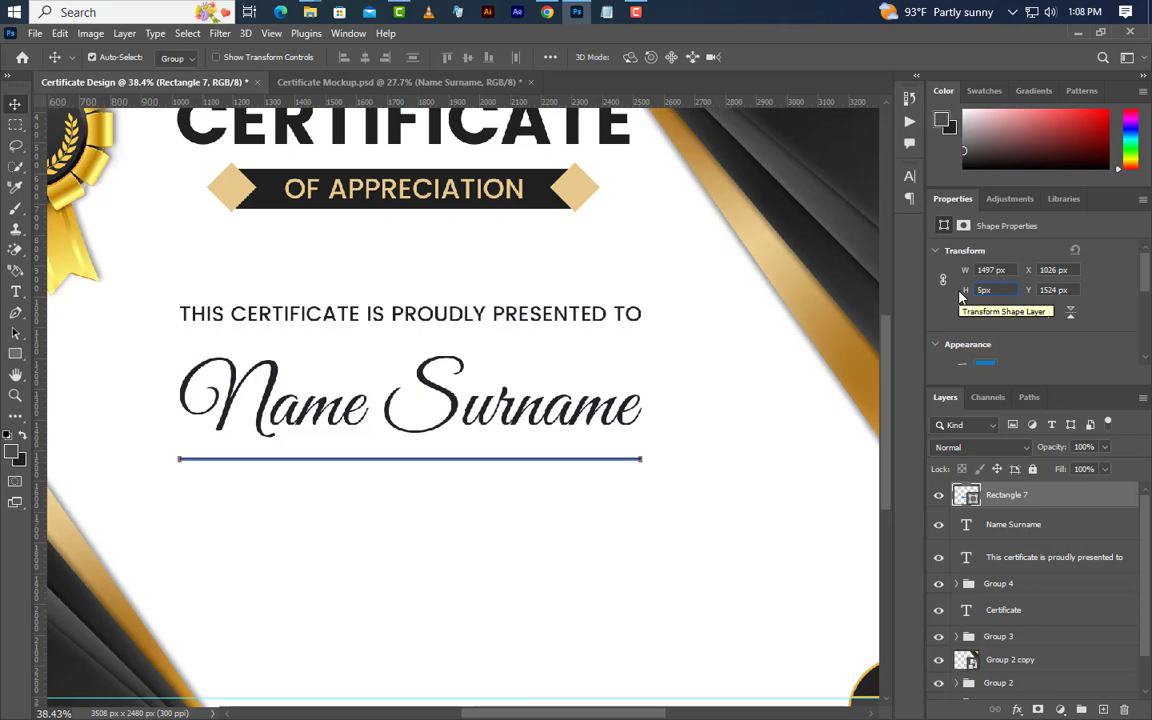
key(Return)
Fill the underline rectangle with #212121 by sampling the dark banner.
double_click(974, 500)
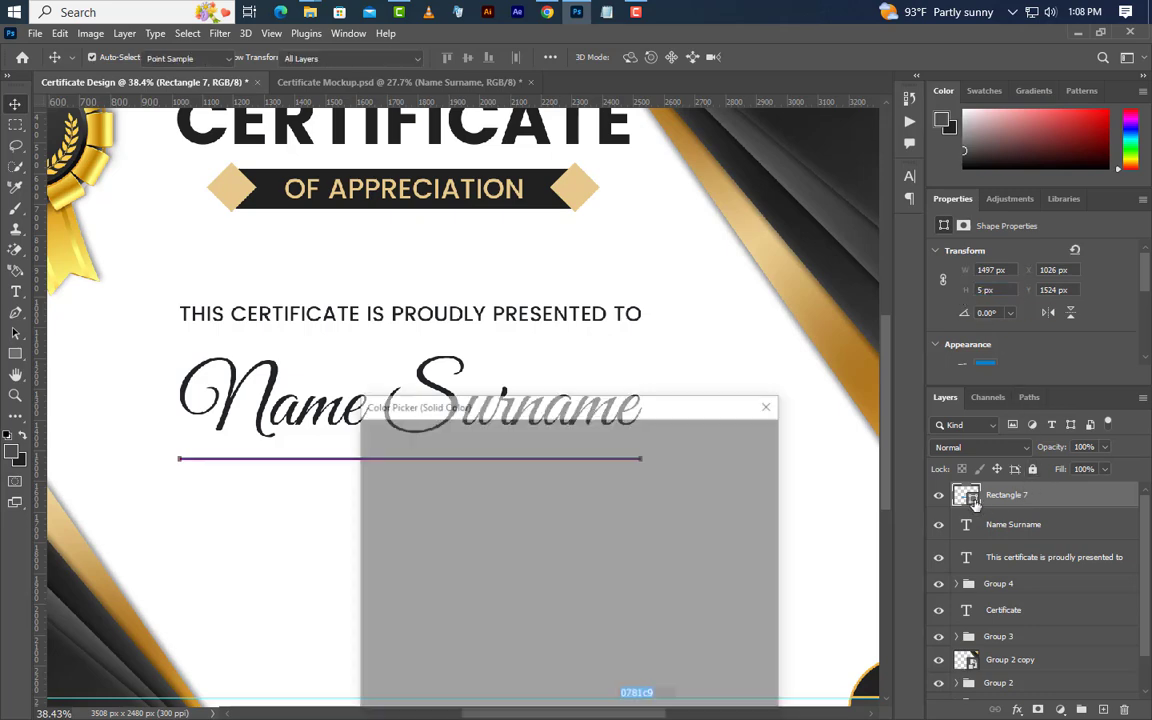
click(485, 173)
click(749, 441)
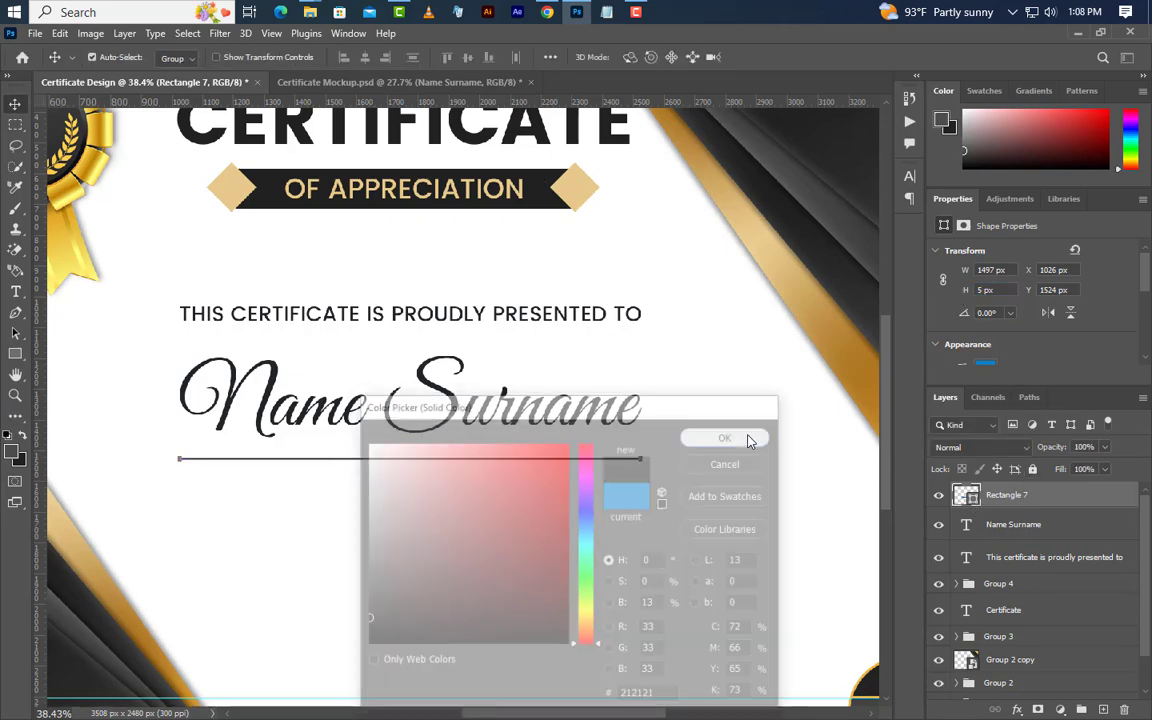
Add a lorem ipsum paragraph text box below the underline and set its text size to 11.1 pt.
scroll(752, 442, down, 2)
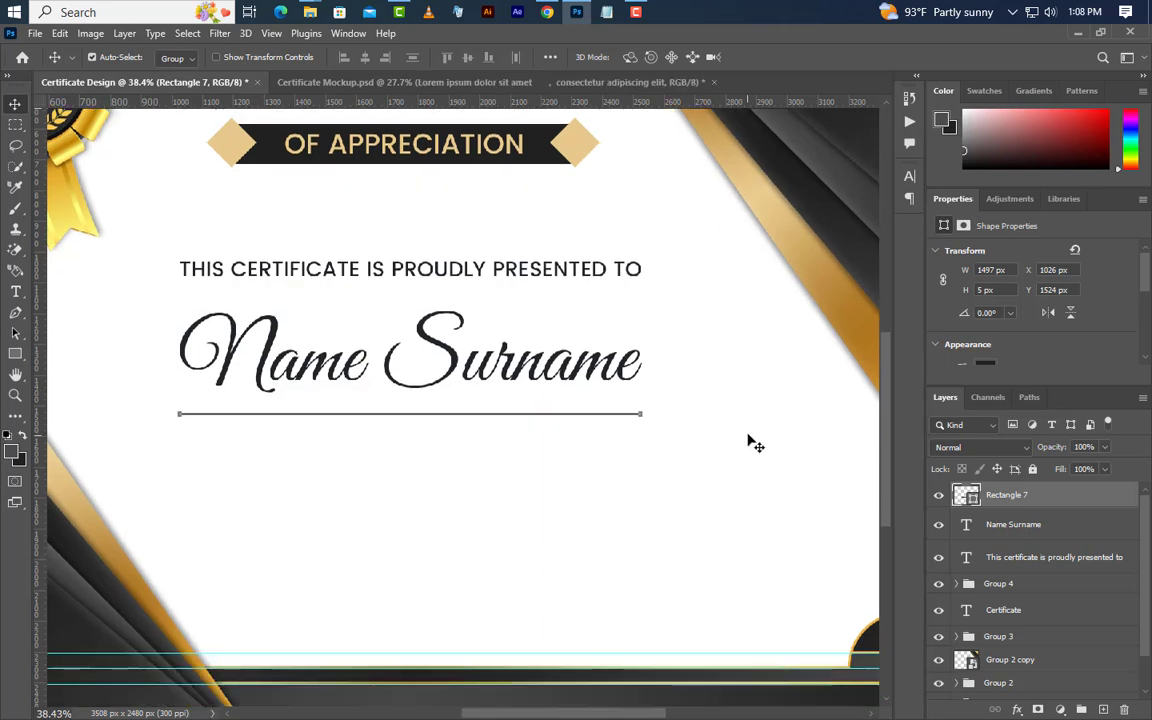
click(15, 291)
drag(390, 445, 698, 505)
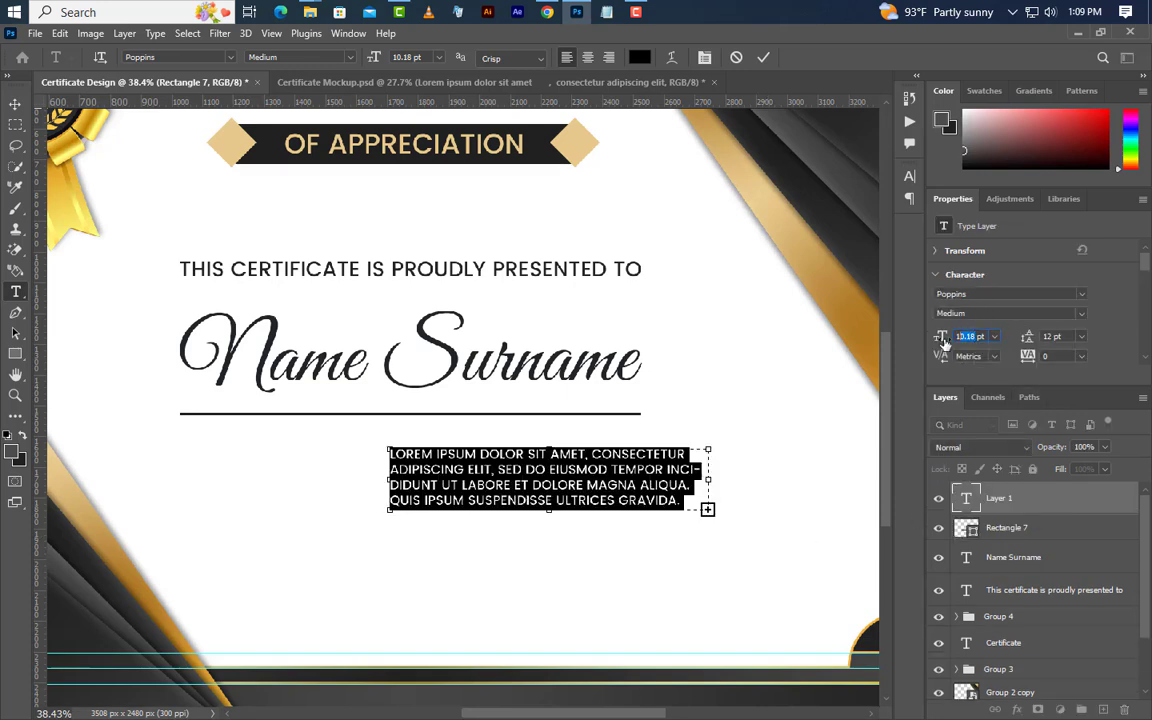
click(941, 340)
text(11.1)
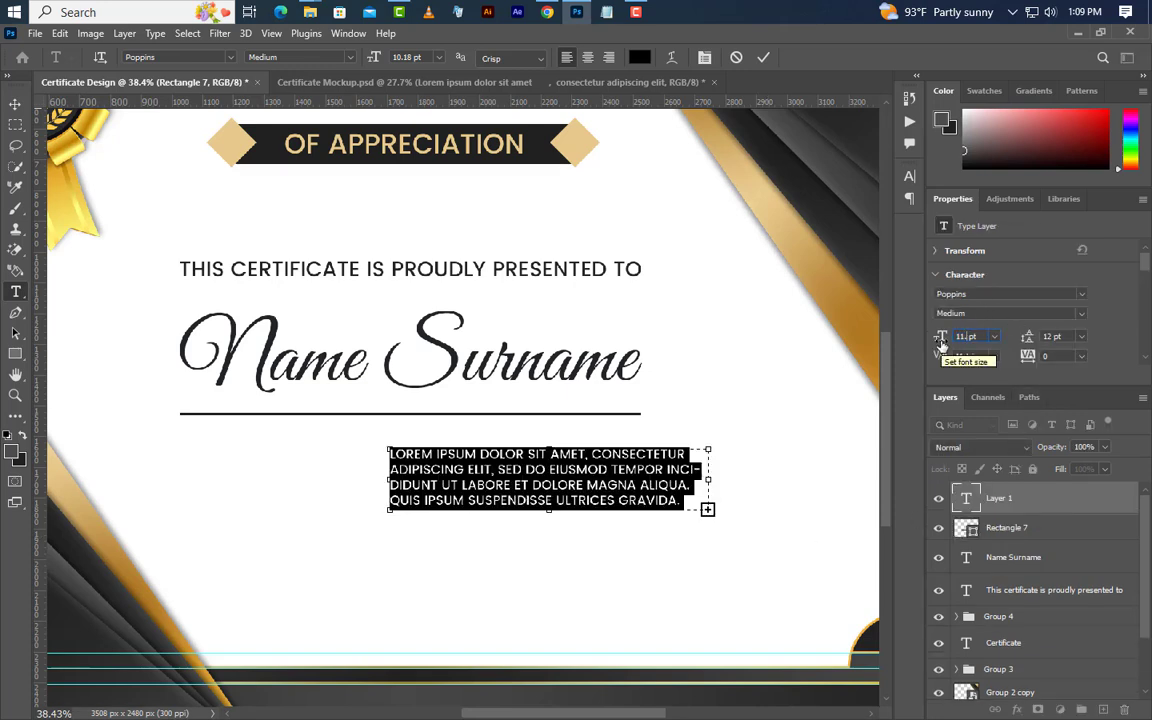
key(Return)
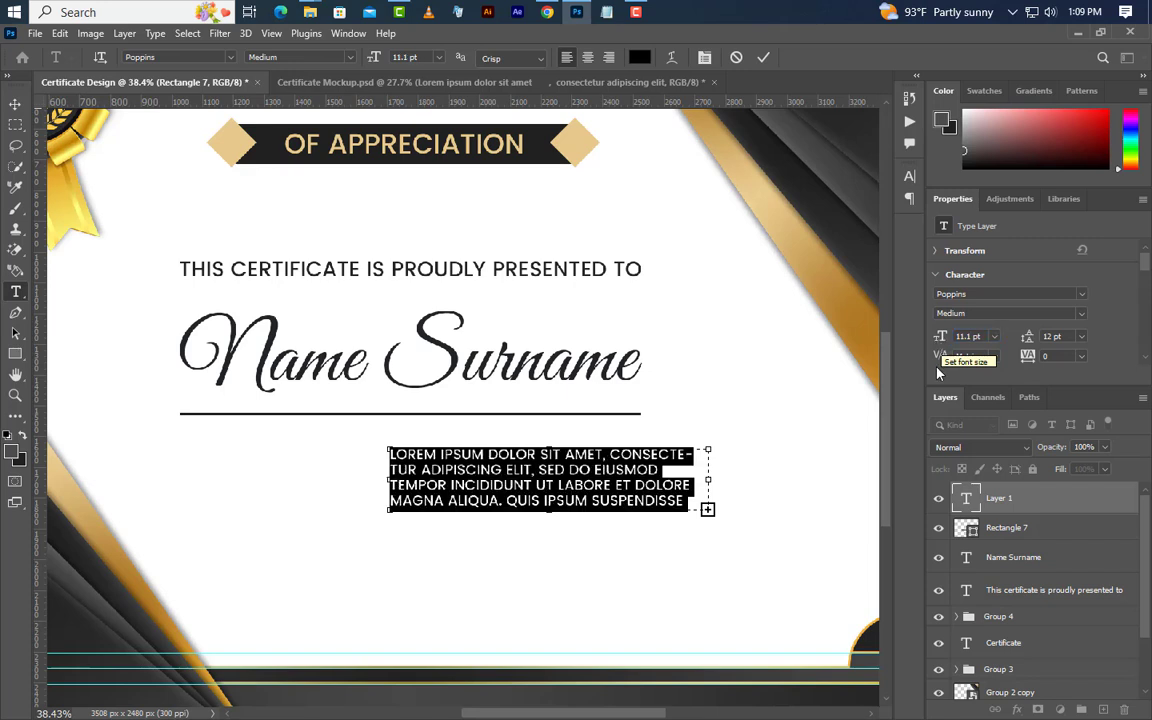
Narrow and shorten the paragraph's text box to fit only the line LOREM IPSUM DOLOR SIT AMET.
key(ctrl+t)
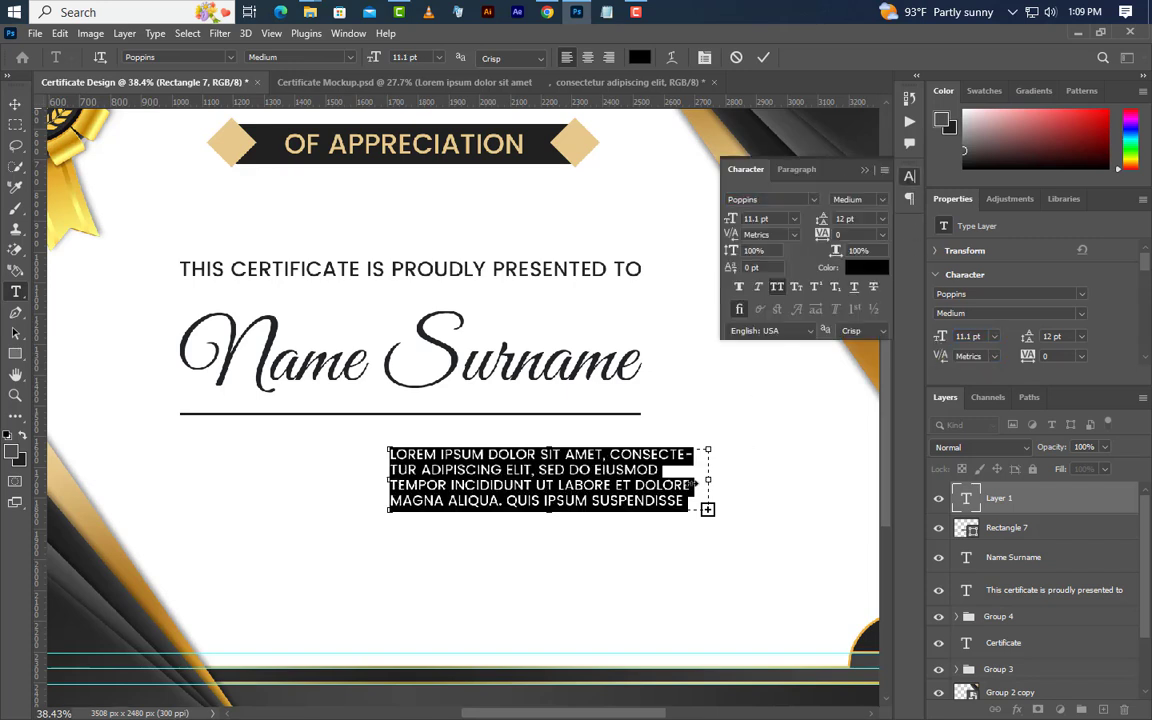
drag(710, 482, 612, 478)
click(619, 461)
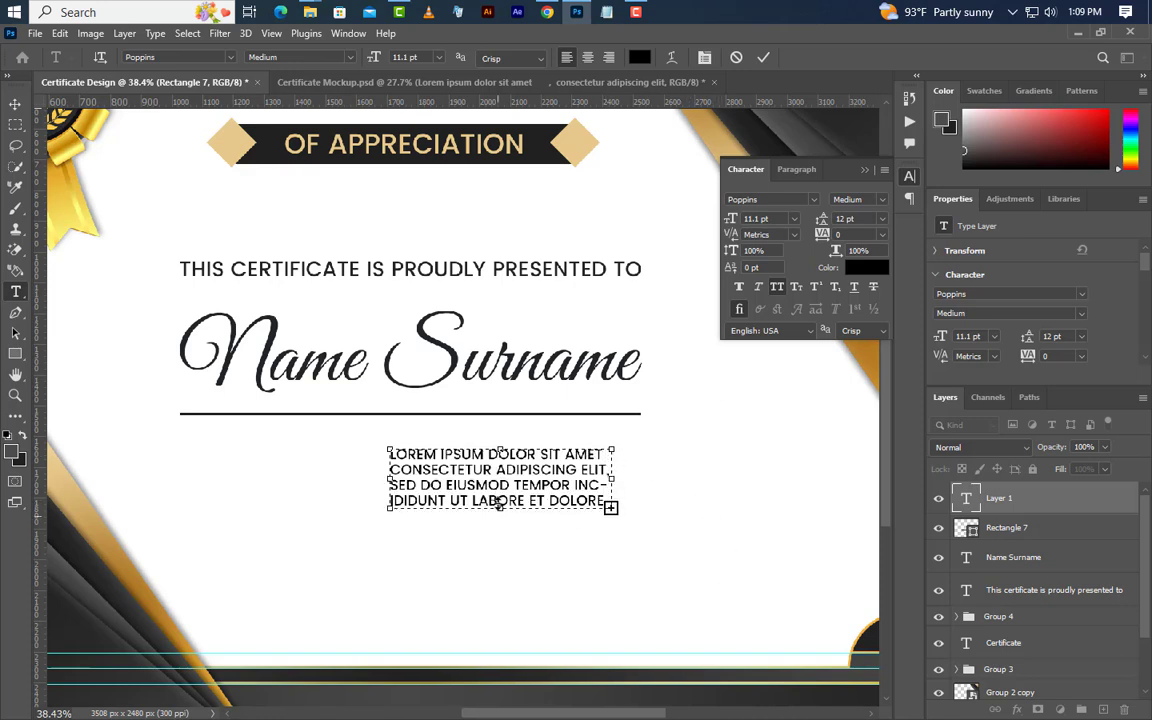
drag(499, 510, 496, 471)
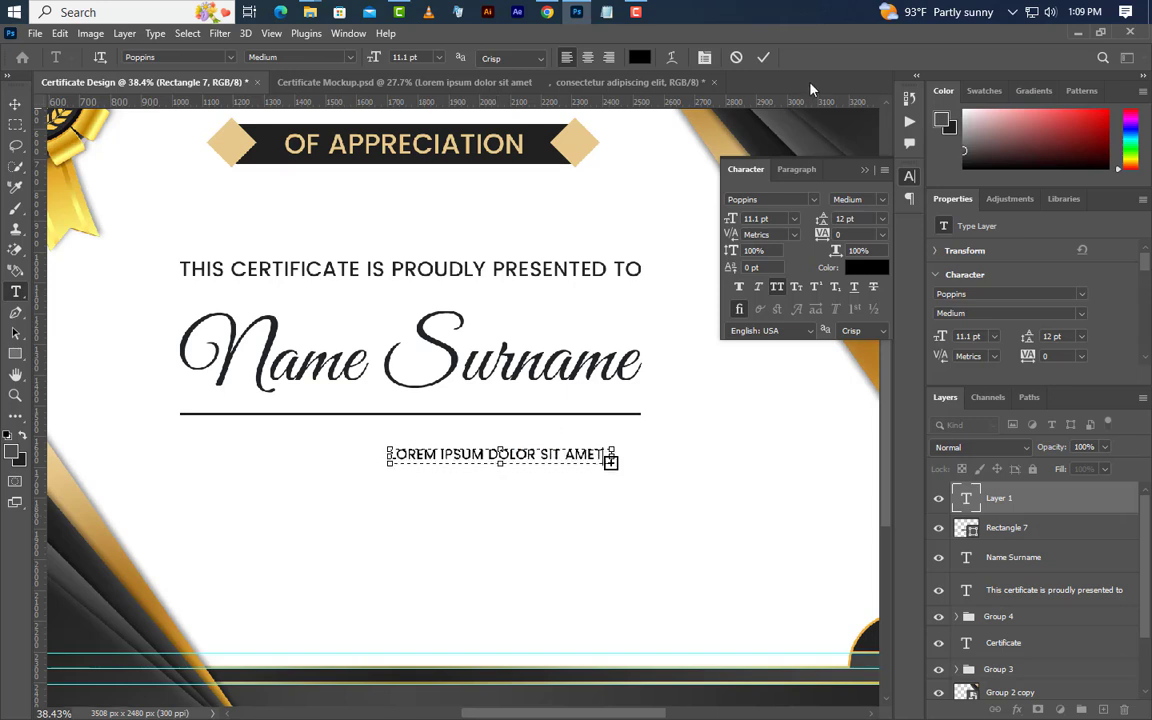
Commit the LOREM IPSUM DOLOR SIT AMET line and move it just beneath the underline, flush with the underline's right end.
click(763, 57)
click(864, 170)
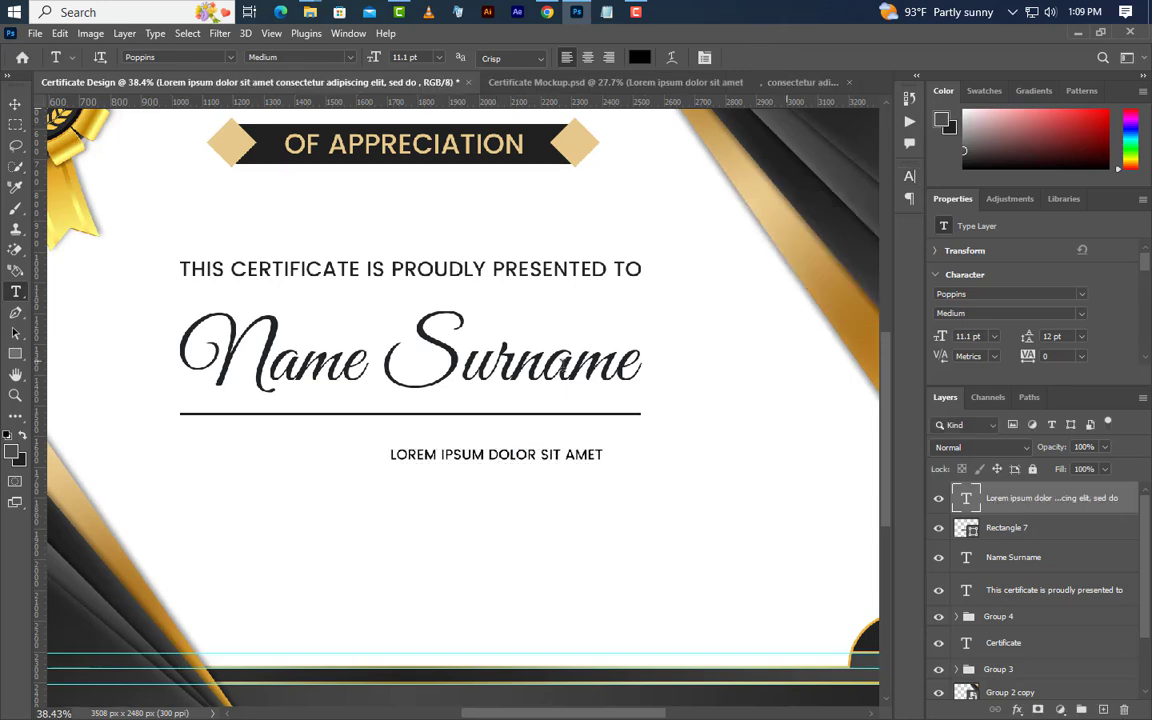
click(15, 104)
drag(584, 461, 622, 446)
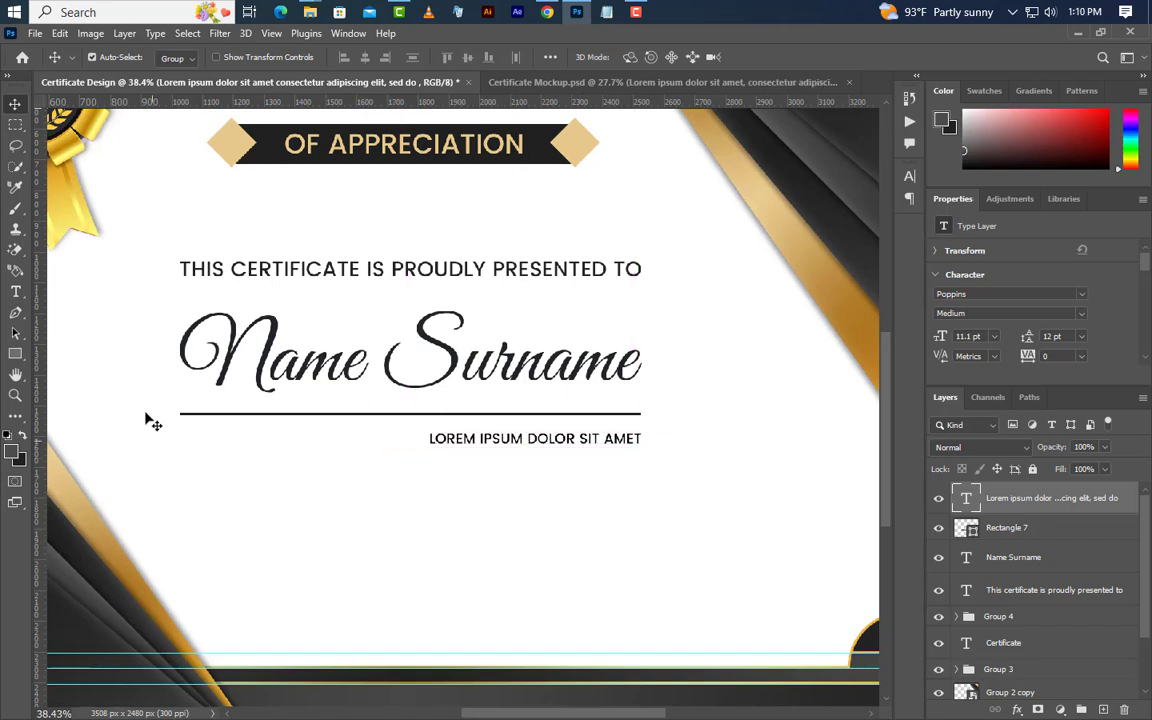
Add a lorem ipsum paragraph text box below the short line, with size 8.35 pt and Poppins Regular style.
key(t)
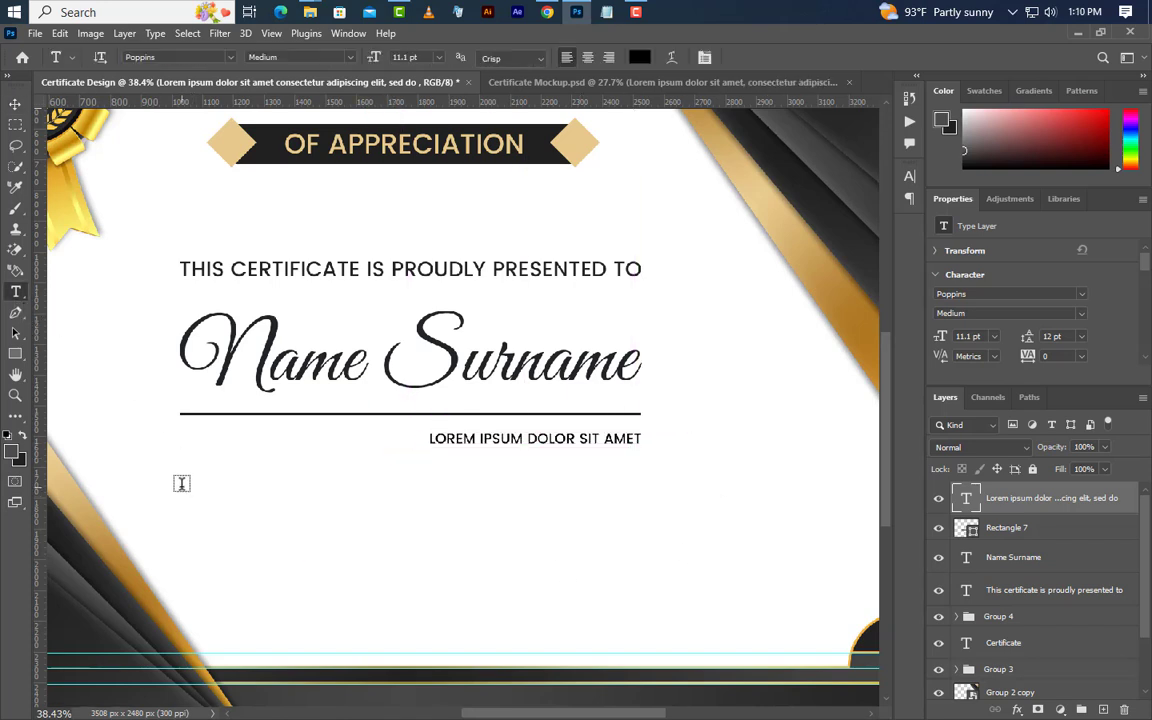
drag(180, 481, 807, 622)
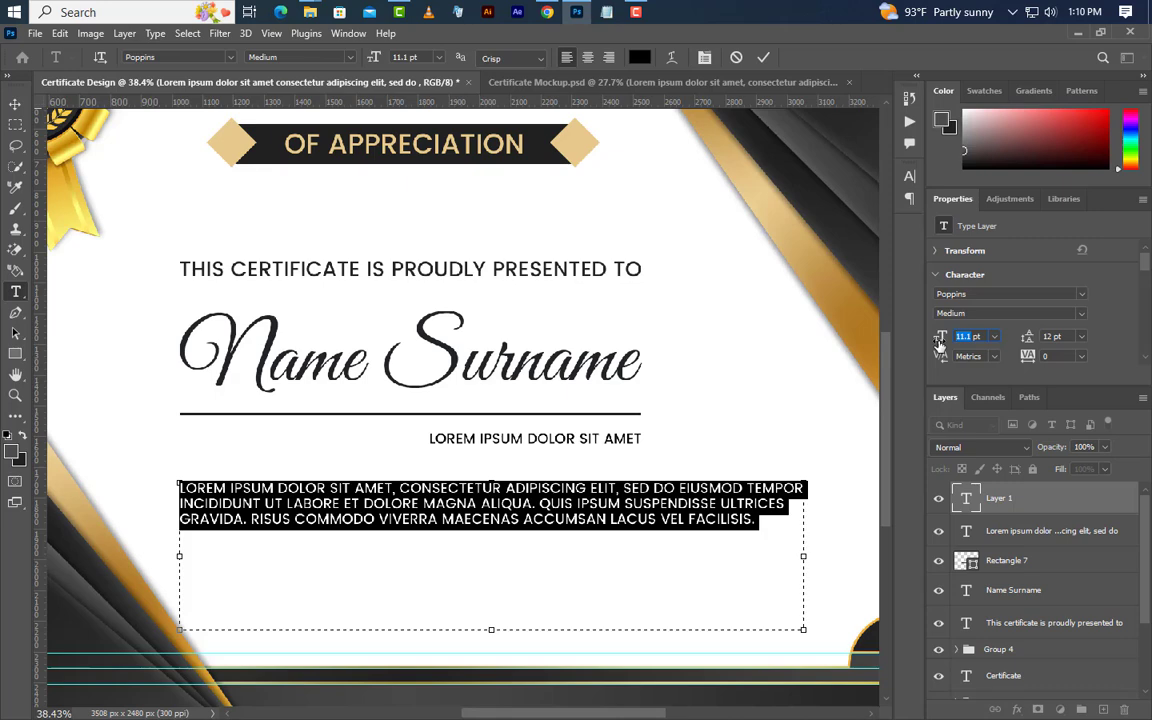
key(Return)
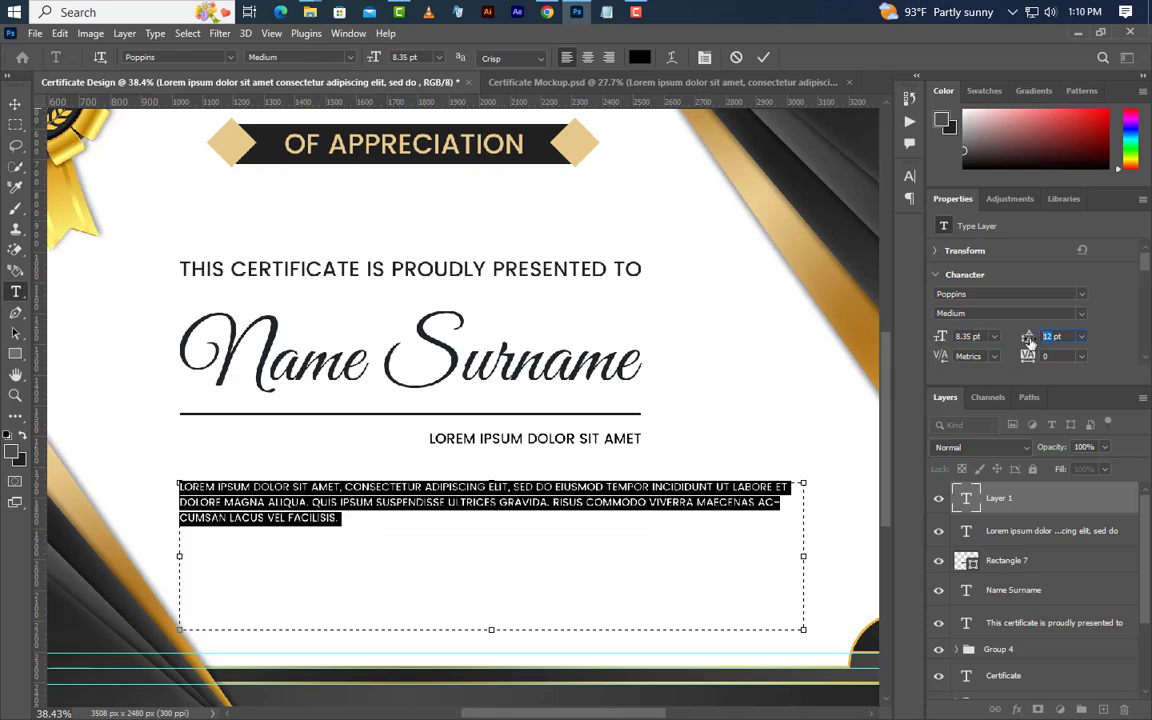
click(975, 313)
click(980, 345)
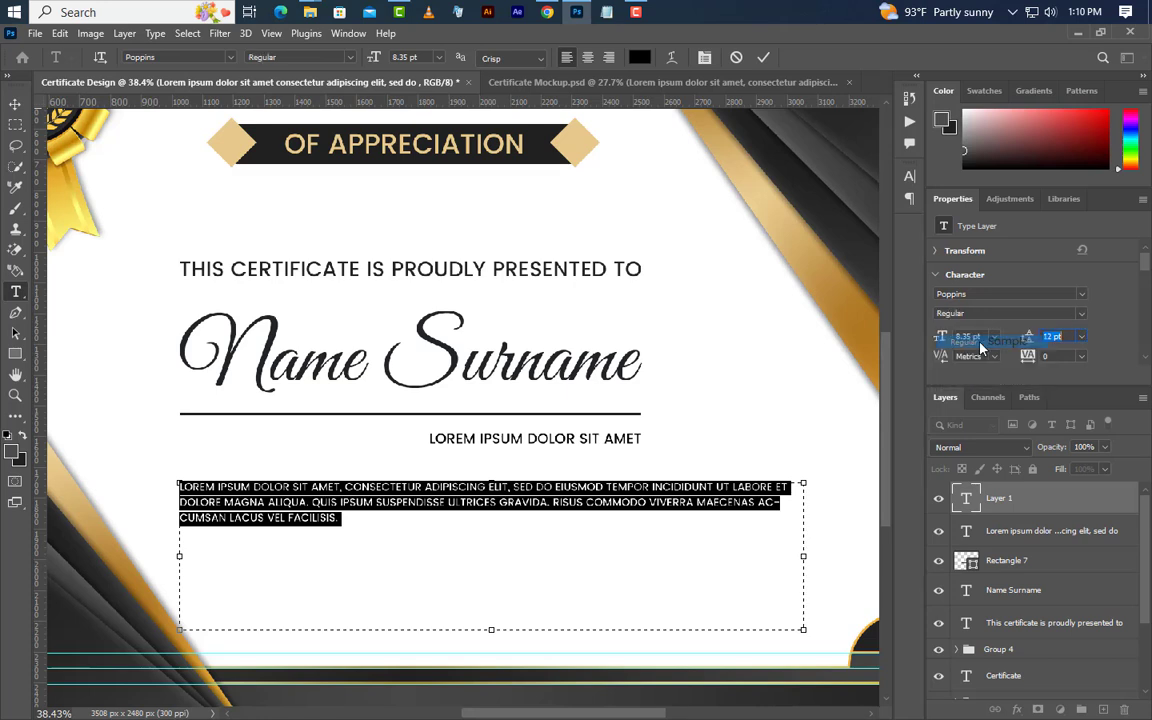
Turn off All Caps for the paragraph and break its first two lines near the underline's right end.
click(908, 174)
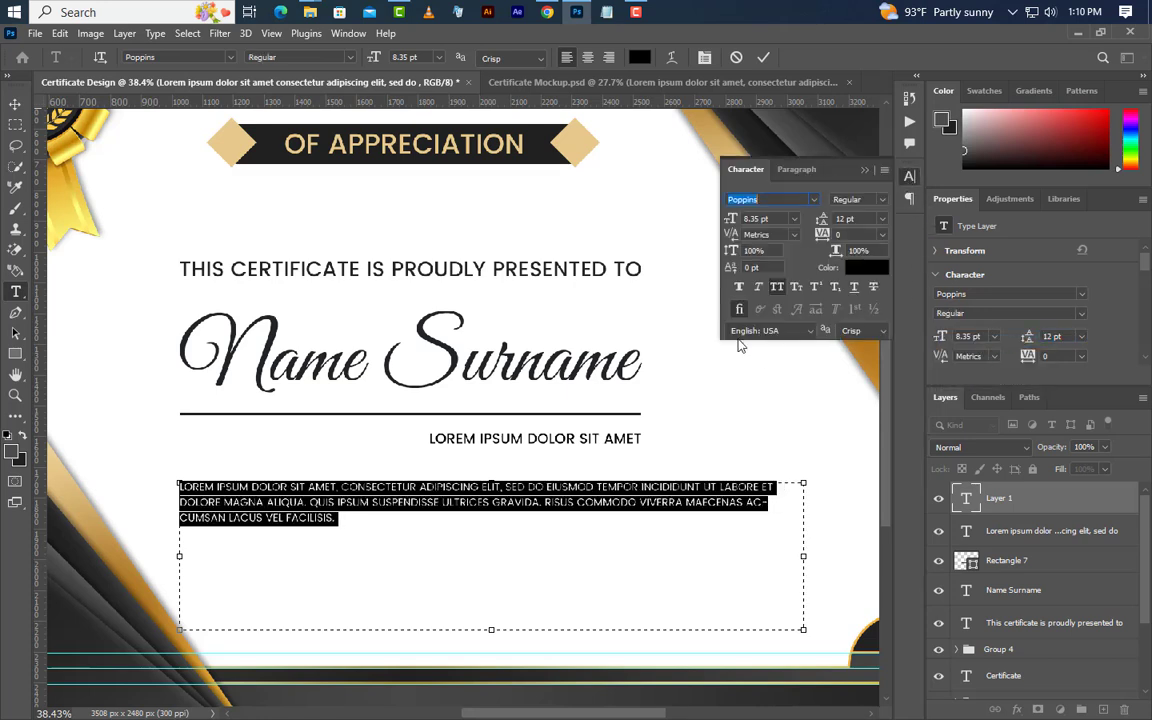
click(779, 289)
click(645, 487)
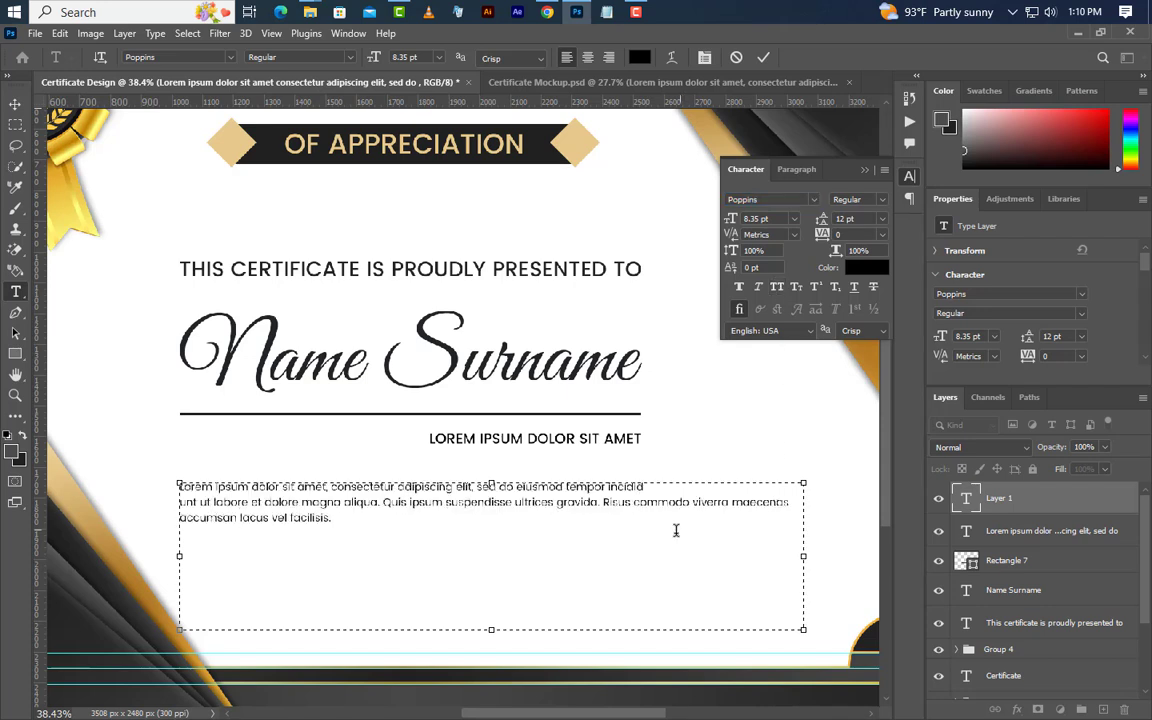
click(644, 502)
key(Return)
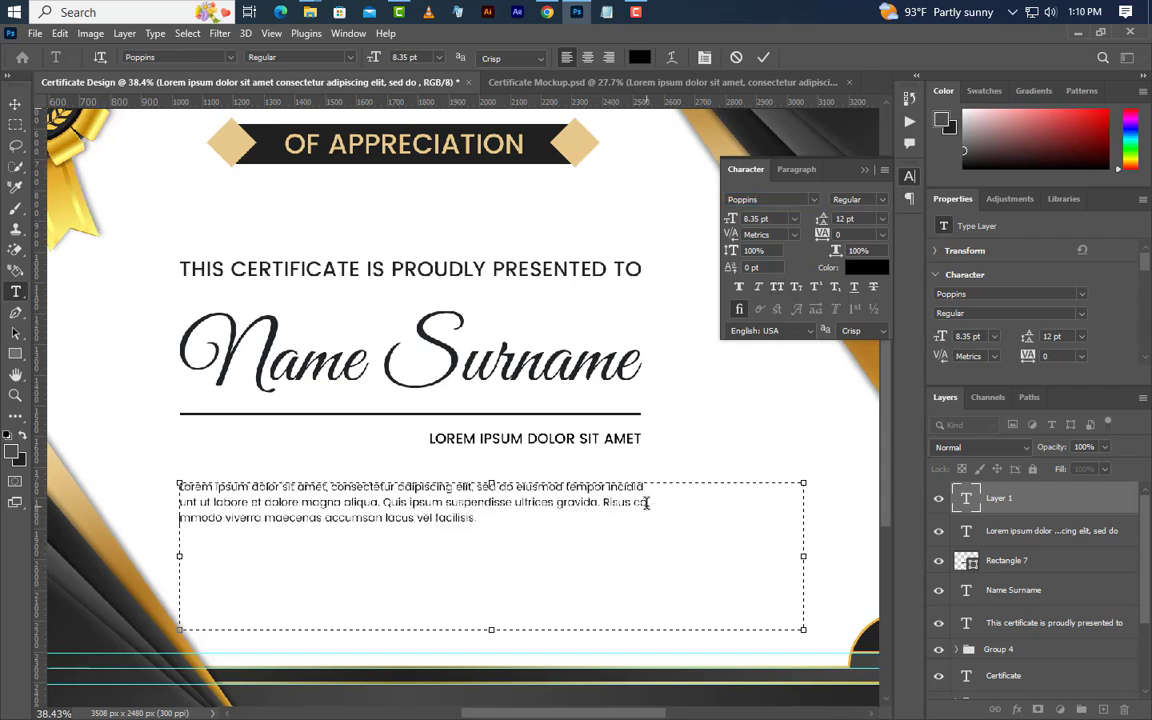
click(762, 60)
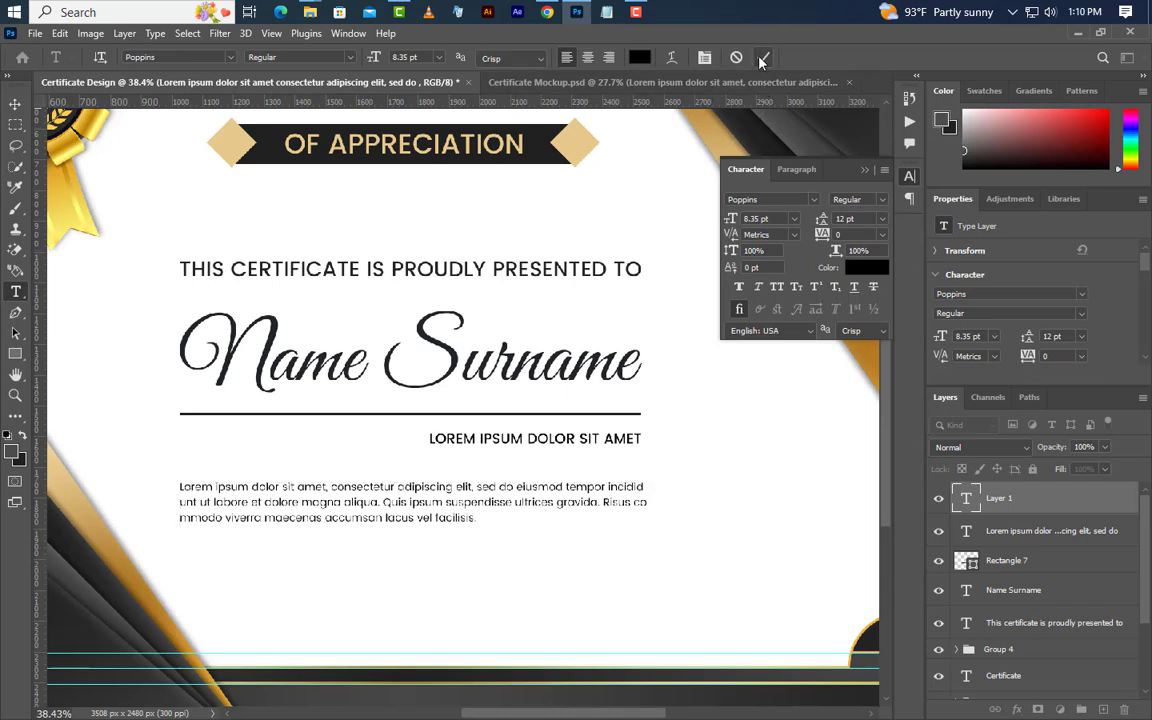
click(865, 171)
Nudge the paragraph upward, closer to the LOREM IPSUM DOLOR SIT AMET line.
click(15, 103)
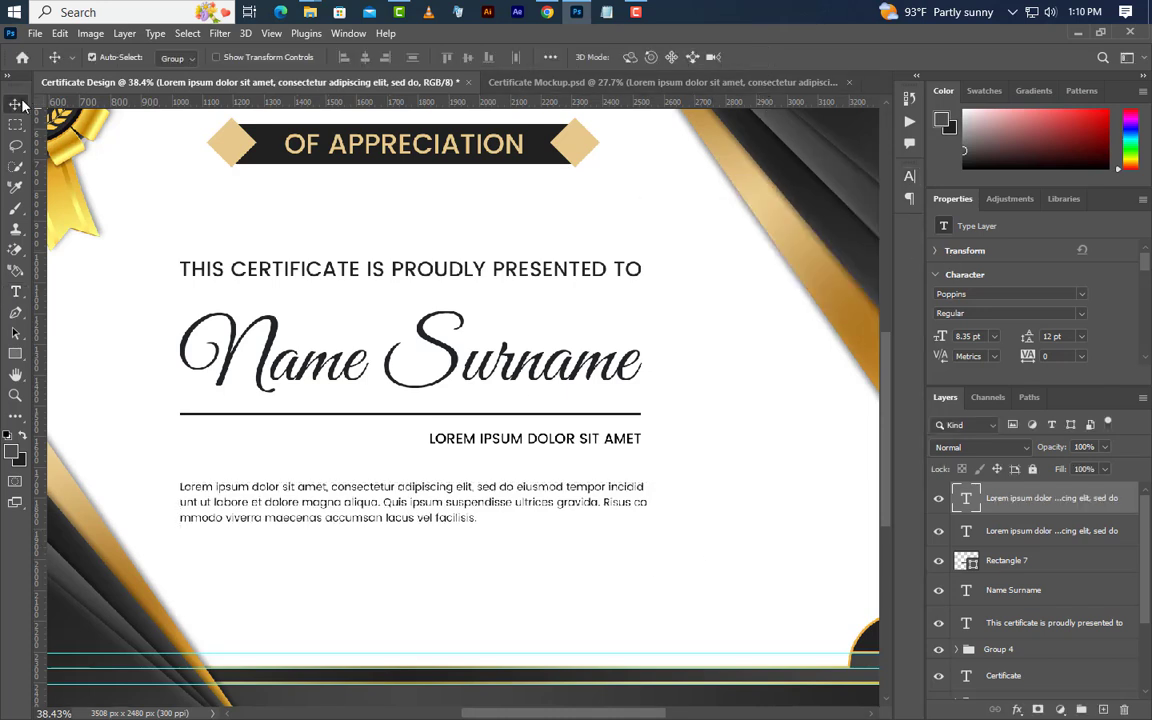
key(shift+Up)
key(shift+Up)
key(shift+Up)
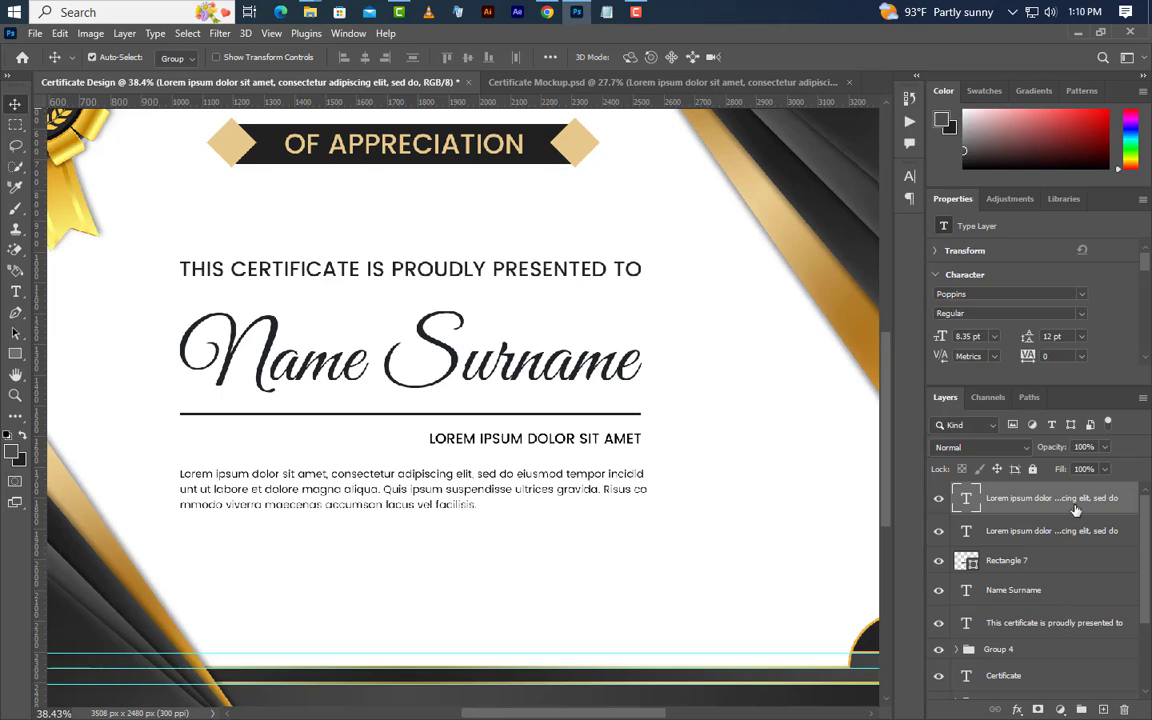
Duplicate the paragraph layer and move the copy straight down to form a second paragraph below the first.
right_click(1076, 509)
click(965, 91)
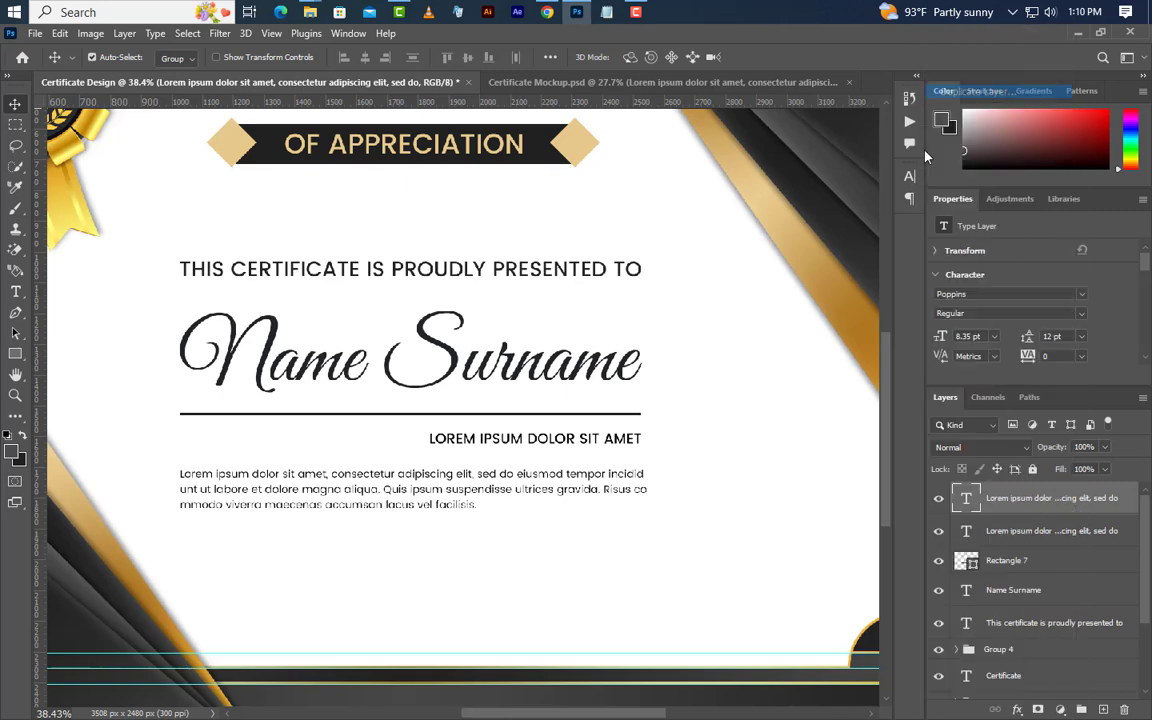
click(708, 218)
key(shift+Down)
key(shift+Down)
key(shift+Down)
key(shift+Down)
key(shift+Down)
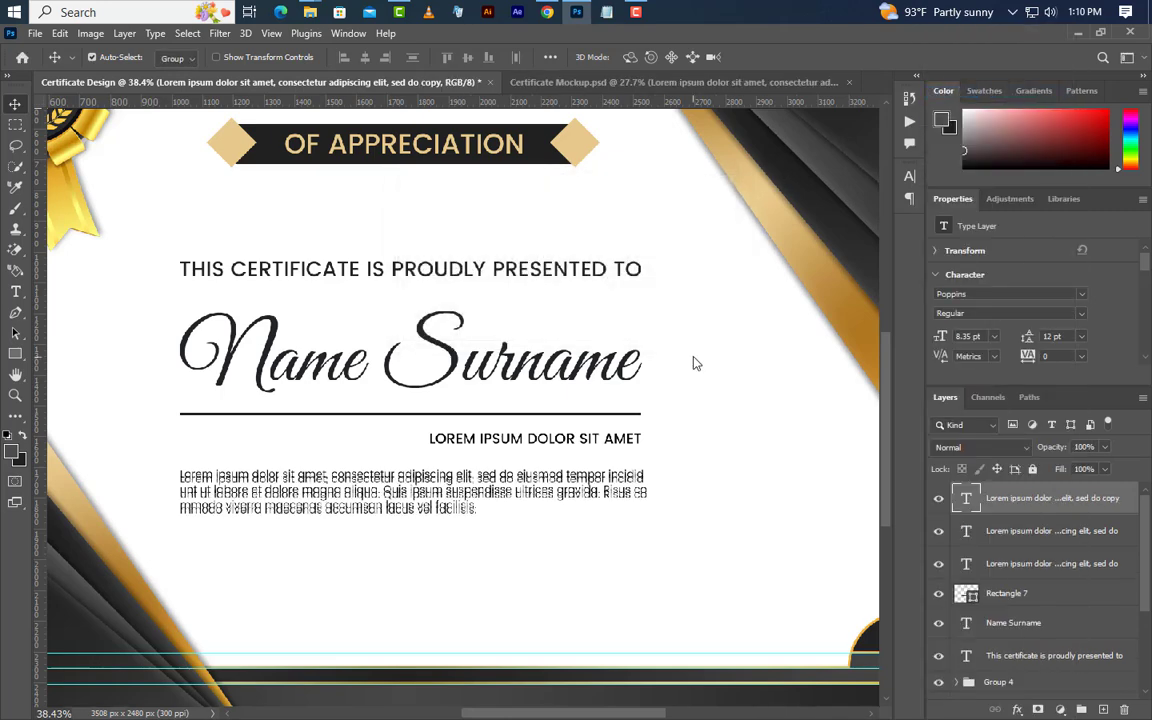
key(shift+Down)
key(shift+Down)
key(shift+Down)
key(shift+Down)
key(shift+Down)
key(shift+Down)
key(shift+Down)
key(shift+Down)
key(shift+Down)
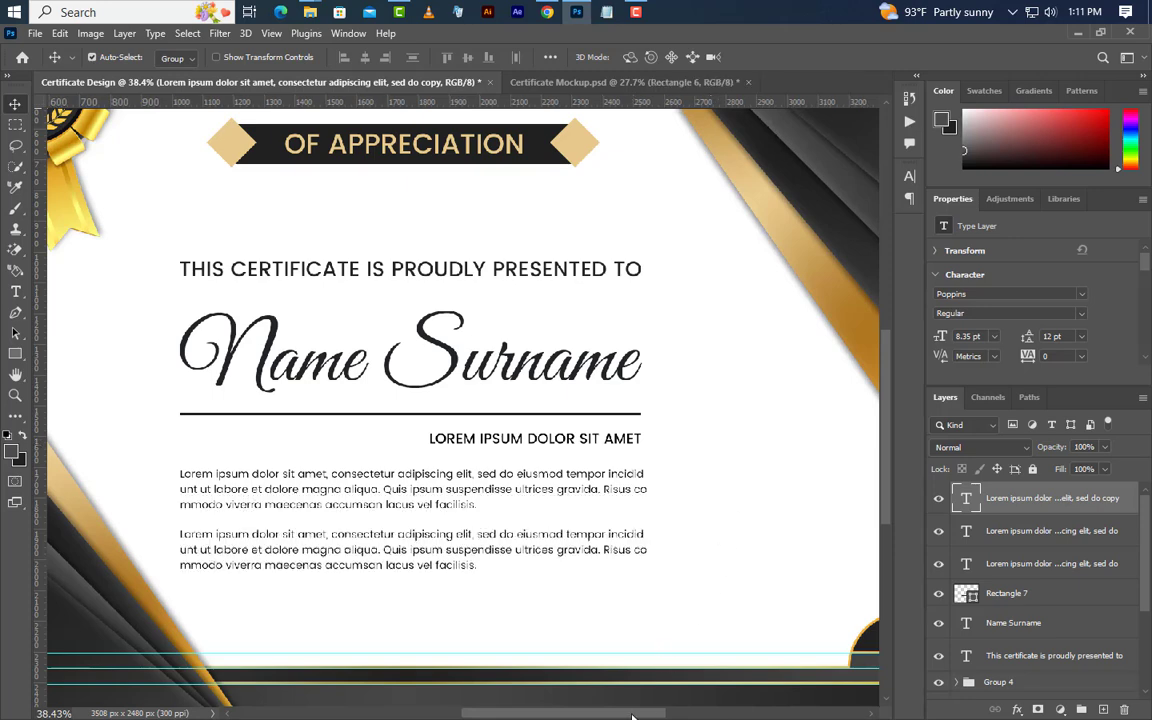
Add the text Date in the blank area to the right of the paragraphs.
drag(632, 716, 640, 716)
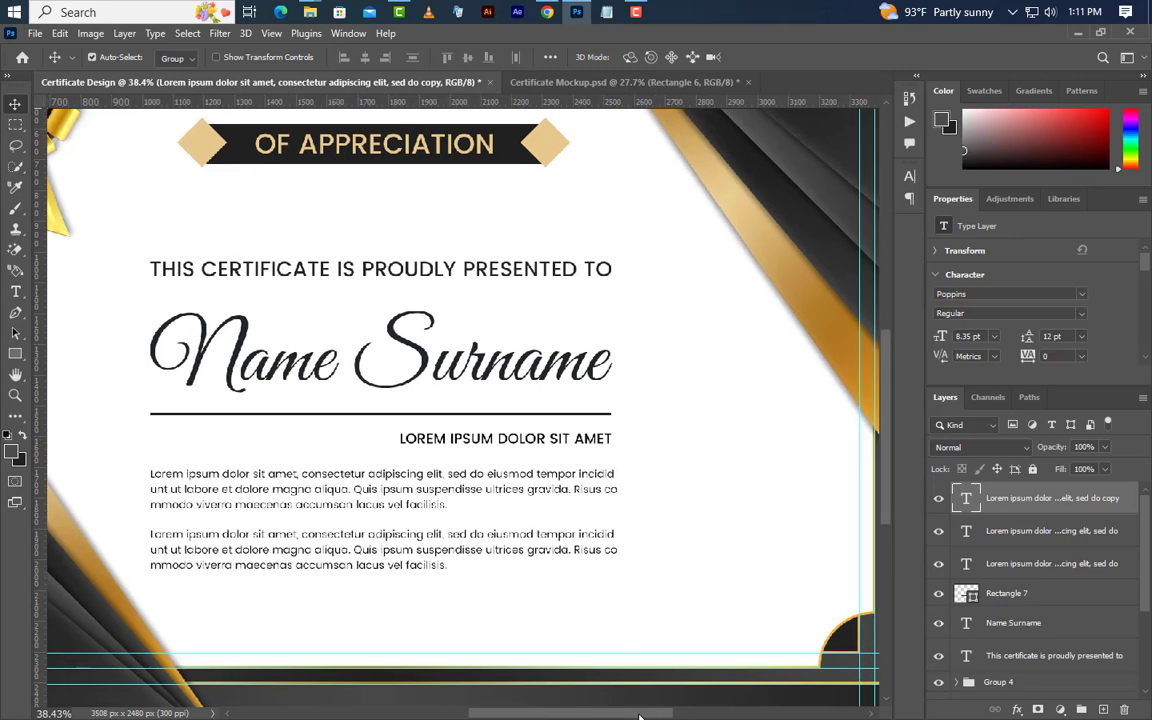
click(15, 296)
click(706, 503)
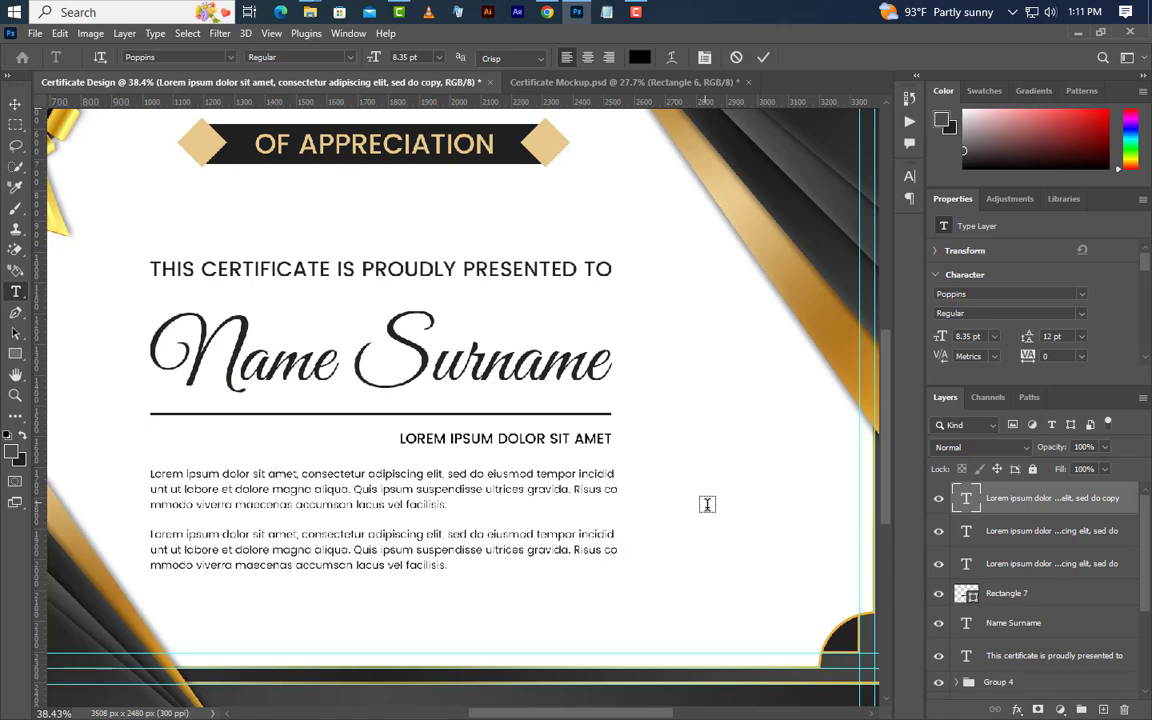
key(BackSpace)
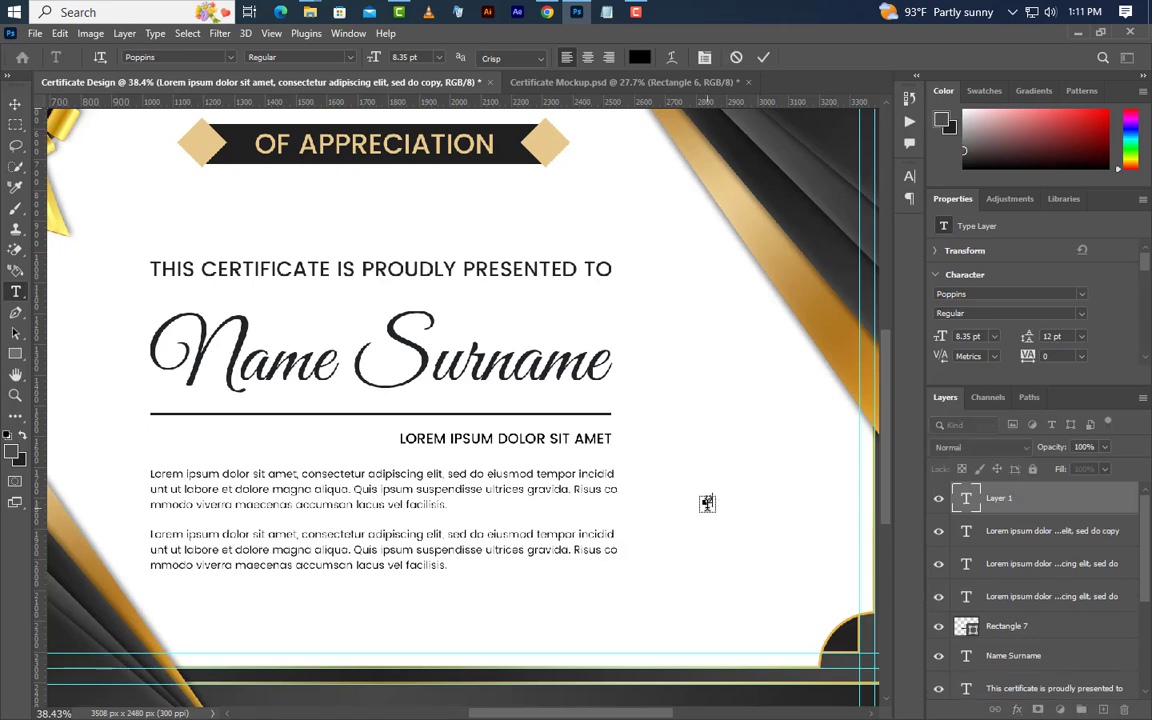
text(Date)
click(763, 57)
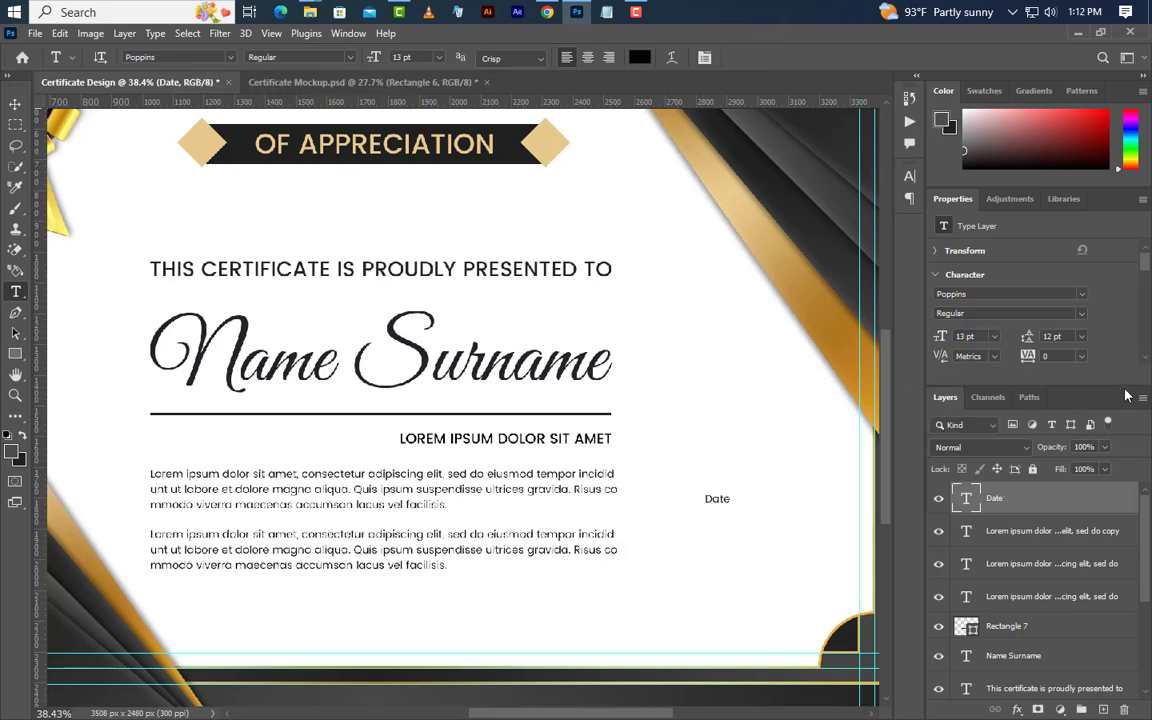
Style the Date label as 13 pt Poppins Medium in All Caps.
click(1008, 313)
click(985, 353)
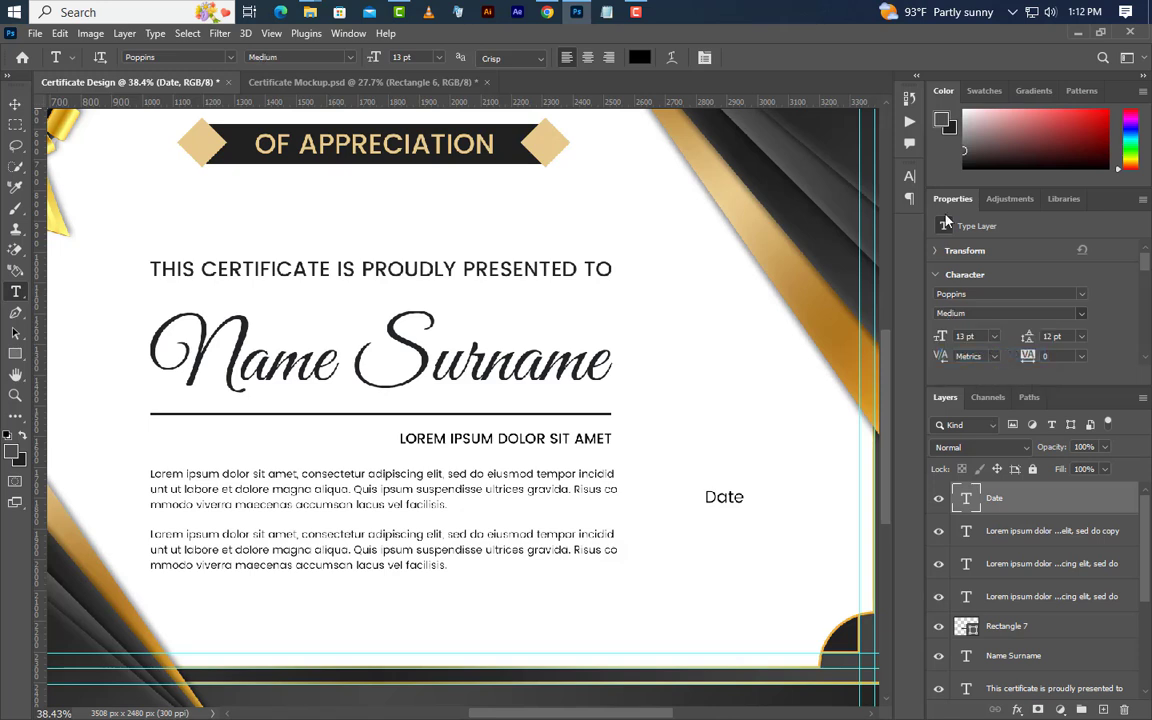
click(908, 180)
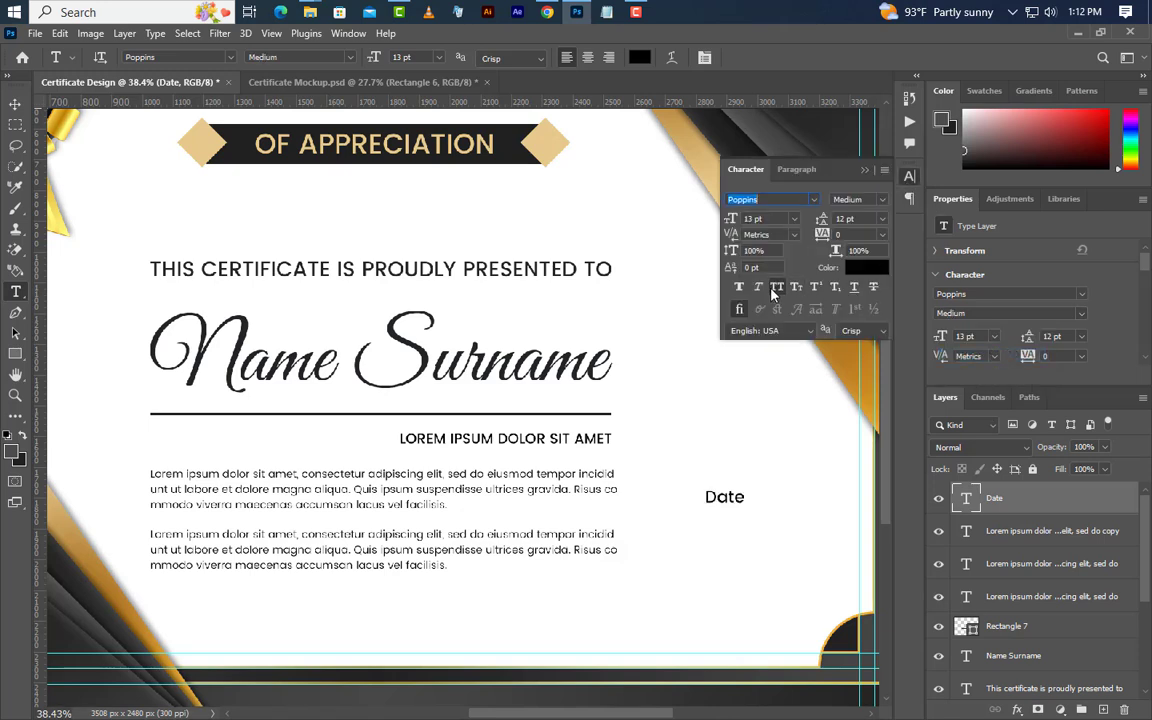
click(865, 170)
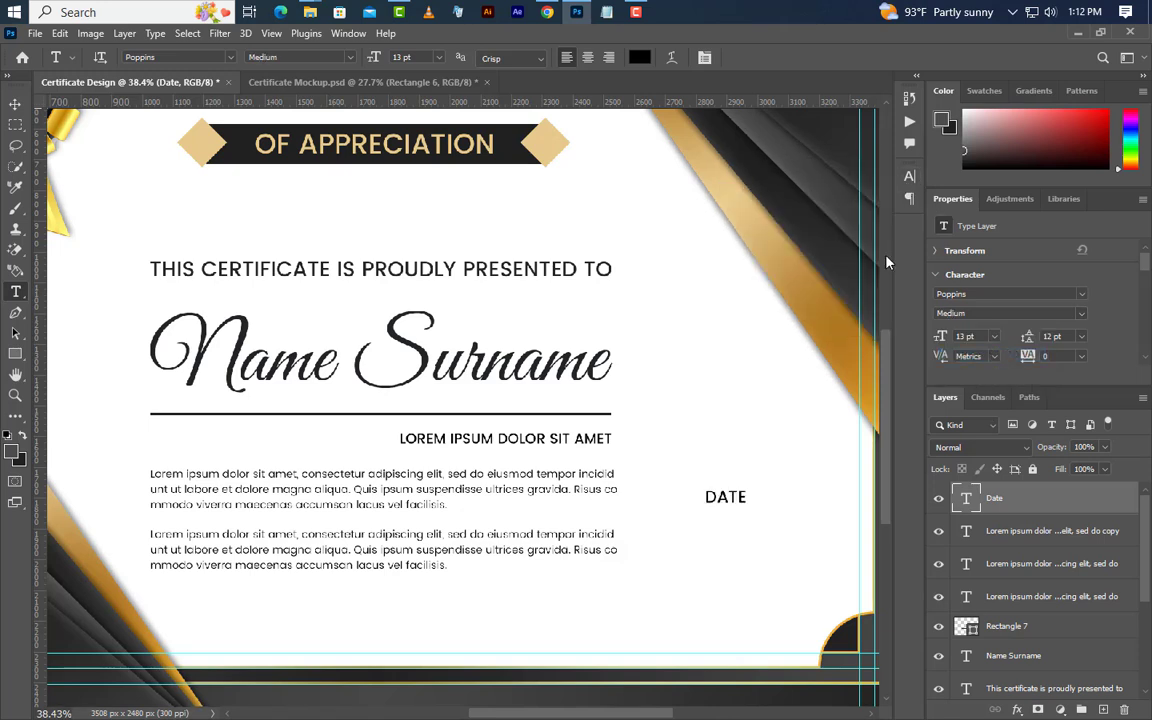
Draw a thin rectangle about 576 px wide and 6 px high above DATE and set its width to 500 px.
click(15, 353)
drag(641, 476, 820, 478)
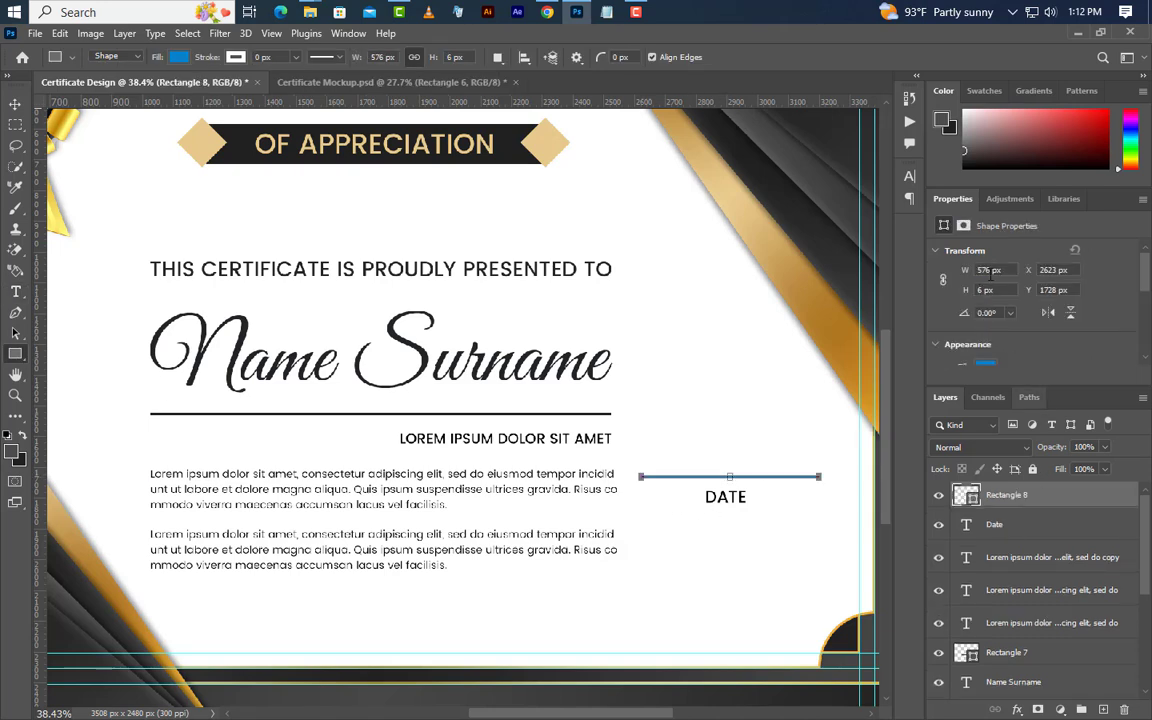
text(500px)
Fill the line above DATE with black #000000 by sampling the dark stripe along the certificate's lower edge.
double_click(967, 496)
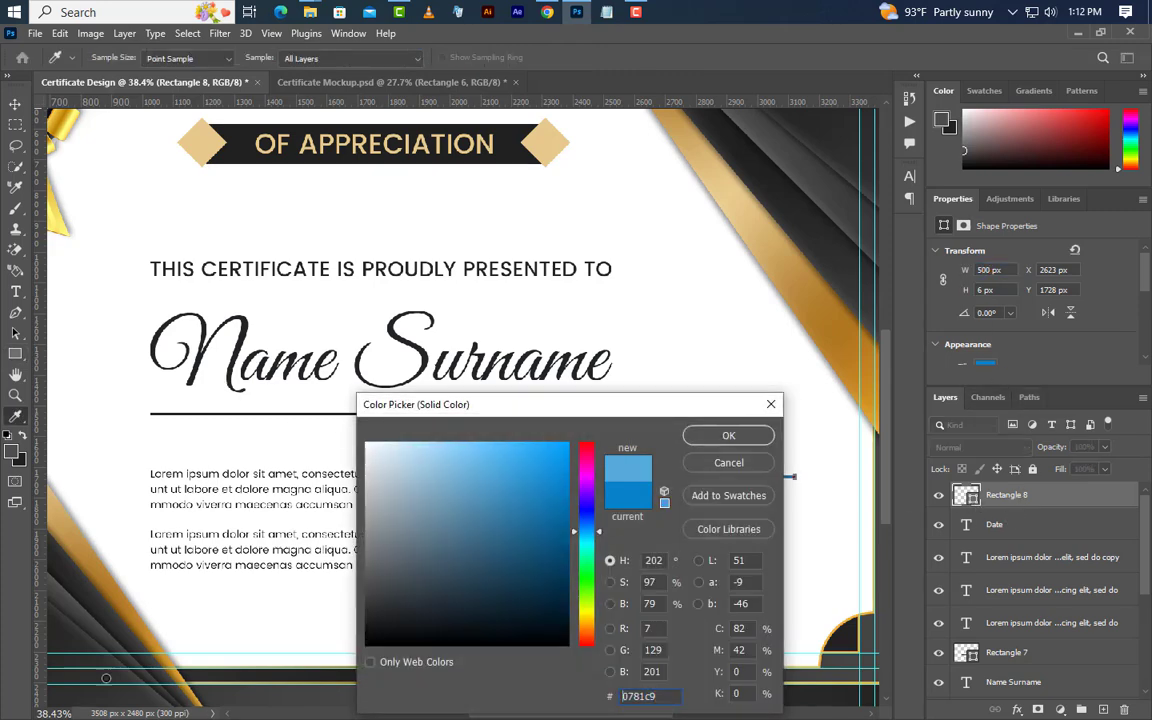
drag(106, 678, 175, 703)
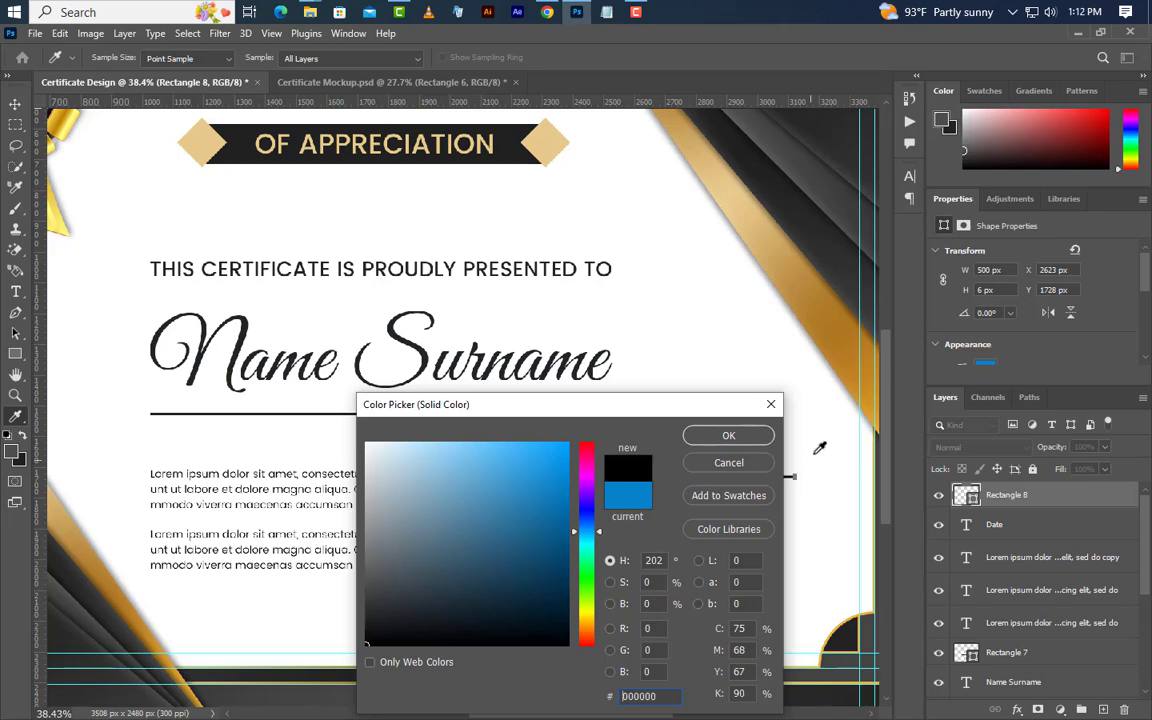
click(760, 437)
Center the line horizontally over the DATE label using a selection of the text, and deselect.
ctrl+click(967, 527)
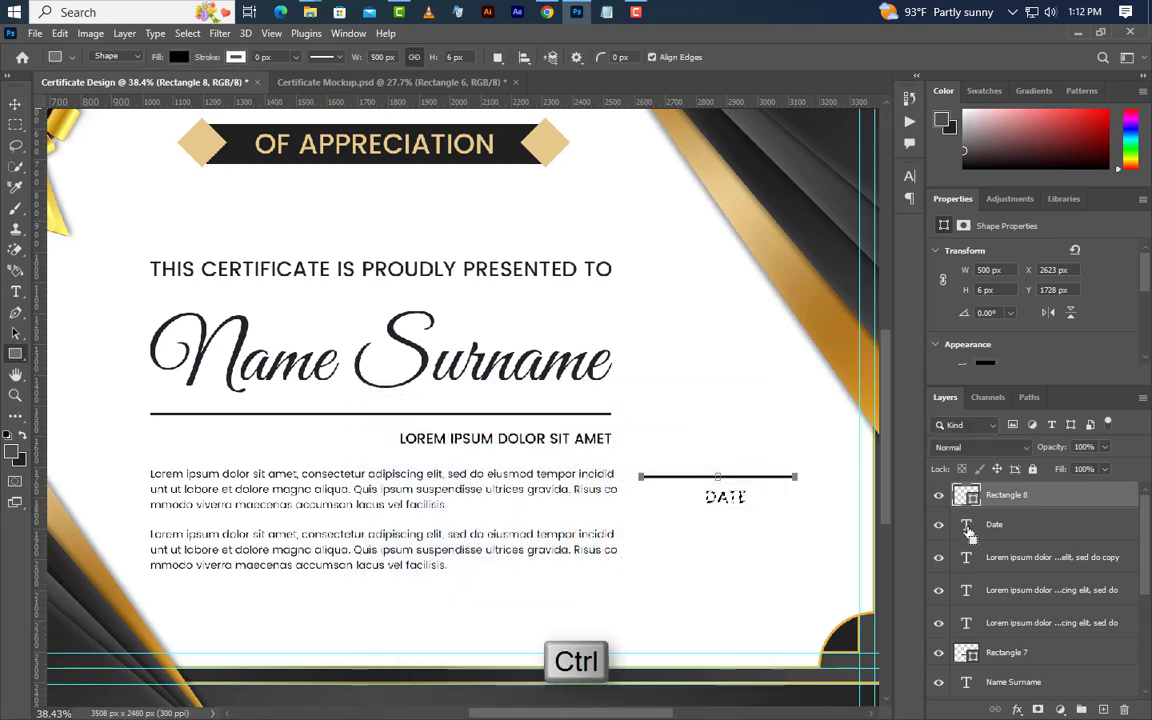
click(15, 105)
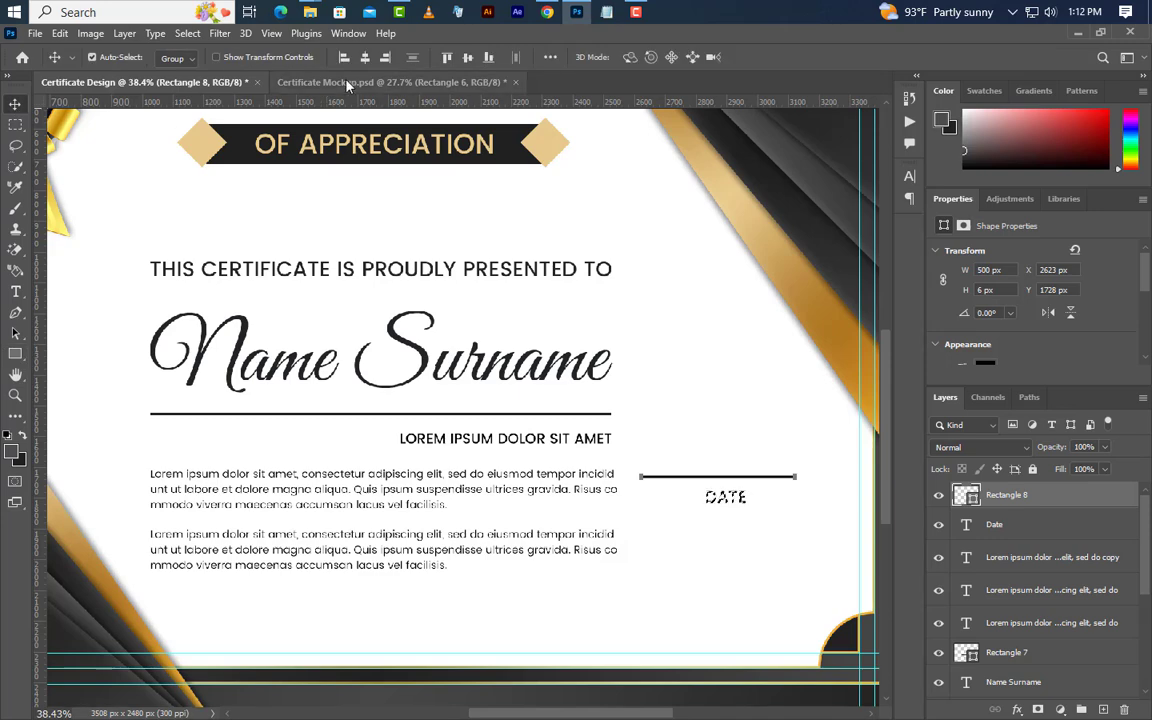
click(365, 57)
click(187, 33)
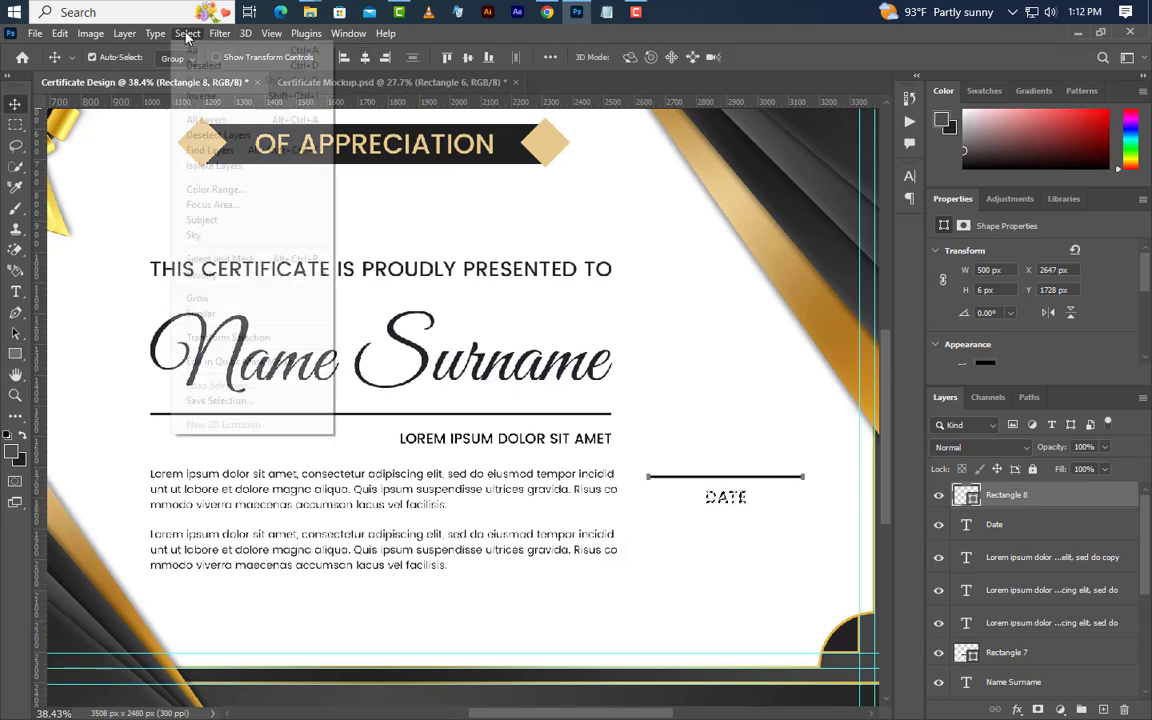
click(206, 62)
Nudge the line 18 px down, closer to the DATE label.
key(Down)
key(Down)
key(Down)
key(Down)
key(Down)
key(Down)
key(Down)
key(Down)
key(Down)
key(Down)
key(Down)
key(Down)
key(Down)
key(Down)
key(Down)
key(Down)
key(Down)
key(Down)
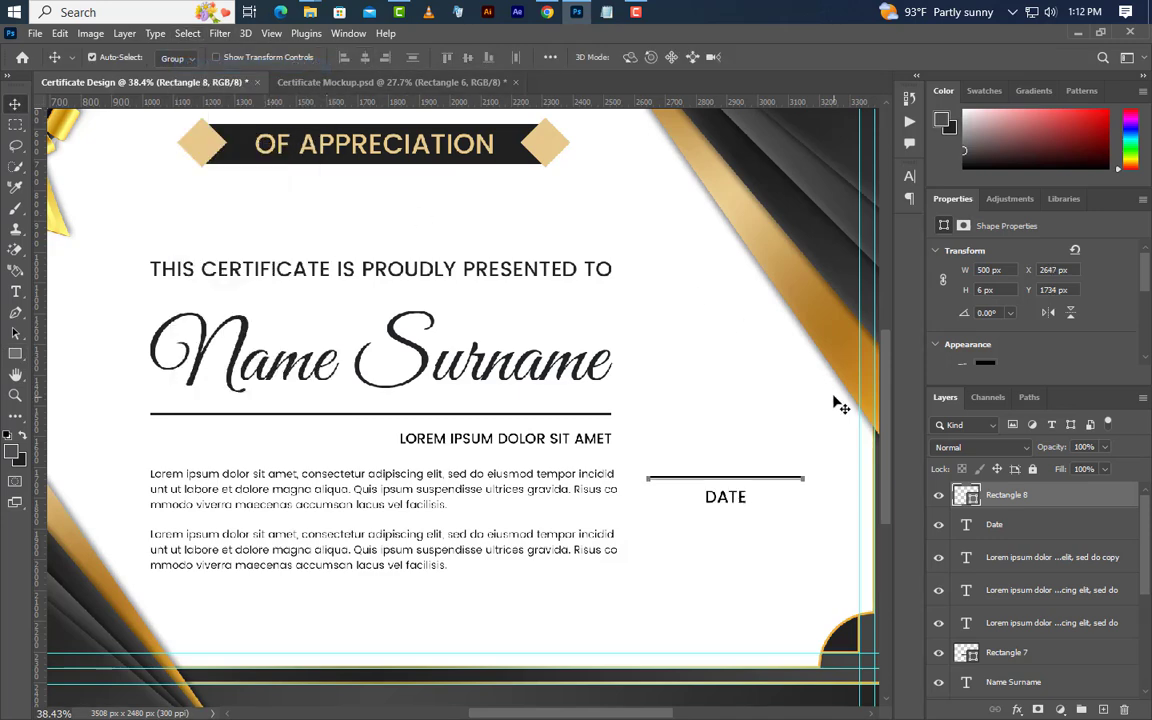
Group the line with its DATE label and duplicate the group as Group 5 copy.
shift+click(1029, 527)
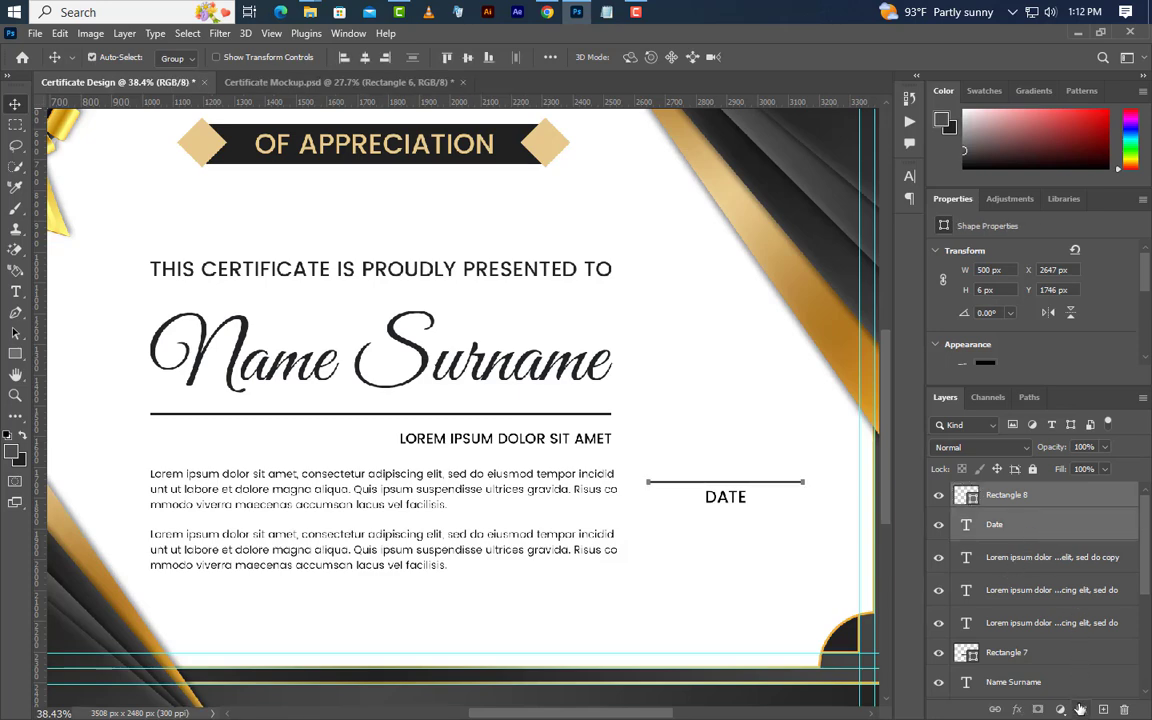
key(ctrl+g)
right_click(1068, 500)
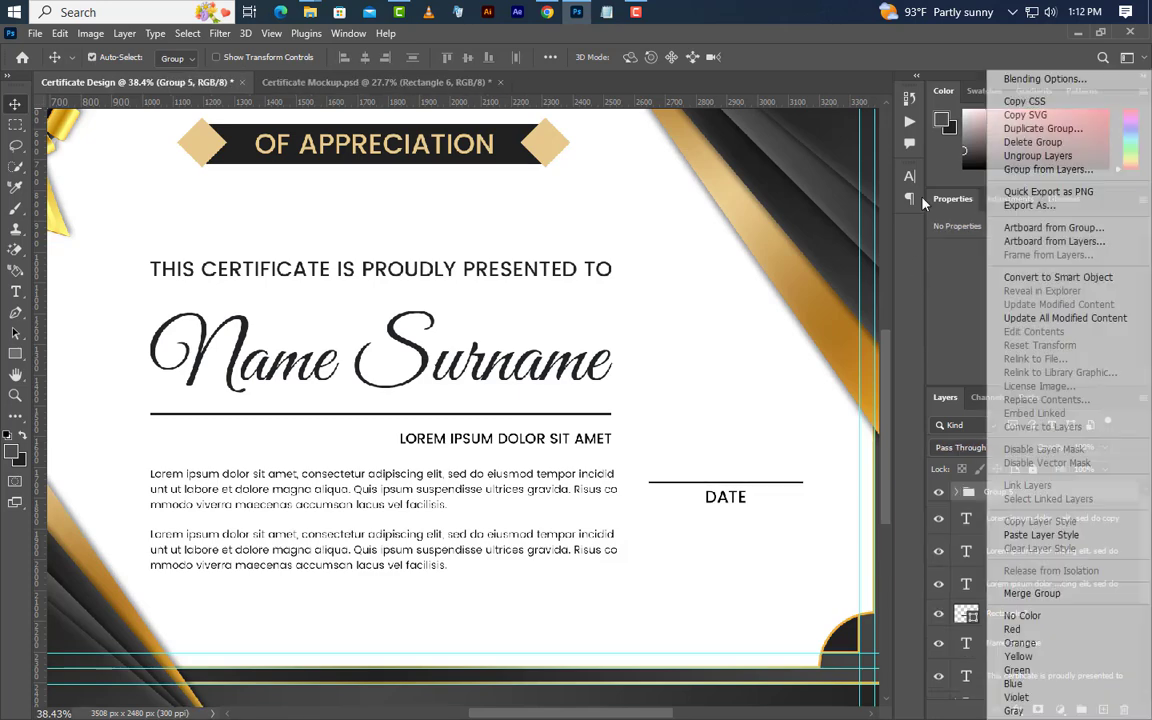
click(985, 121)
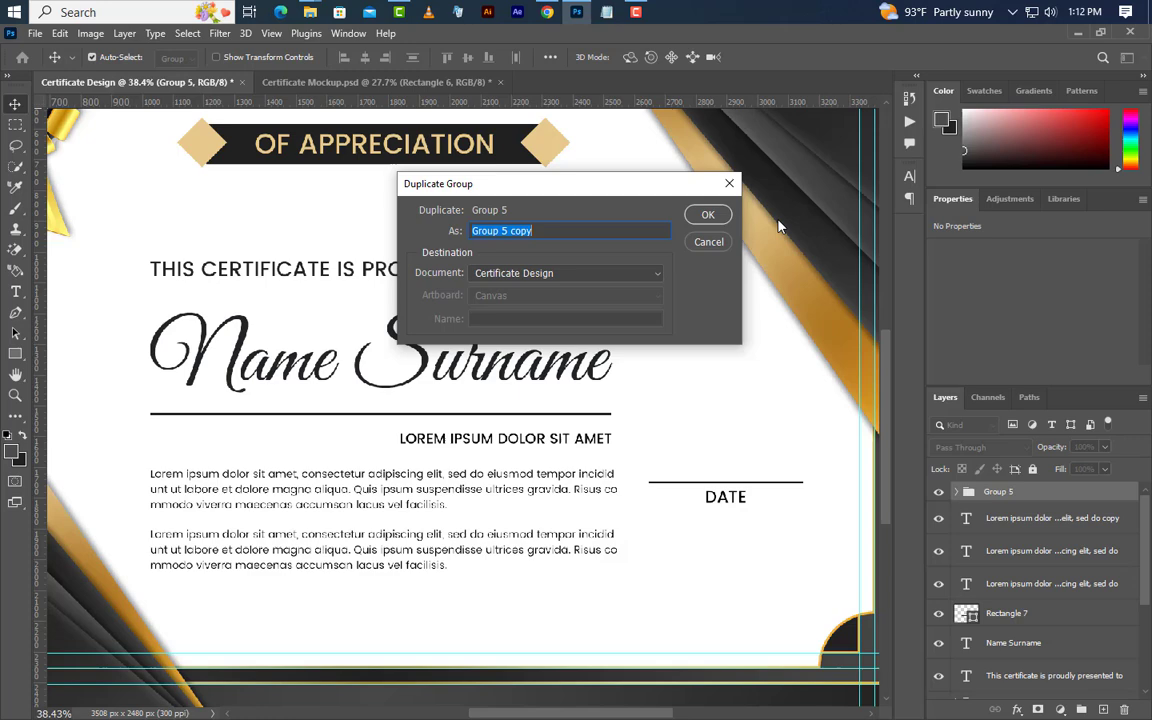
click(706, 215)
Move the duplicated line and DATE group straight down, level with the lower end of the second paragraph.
click(60, 33)
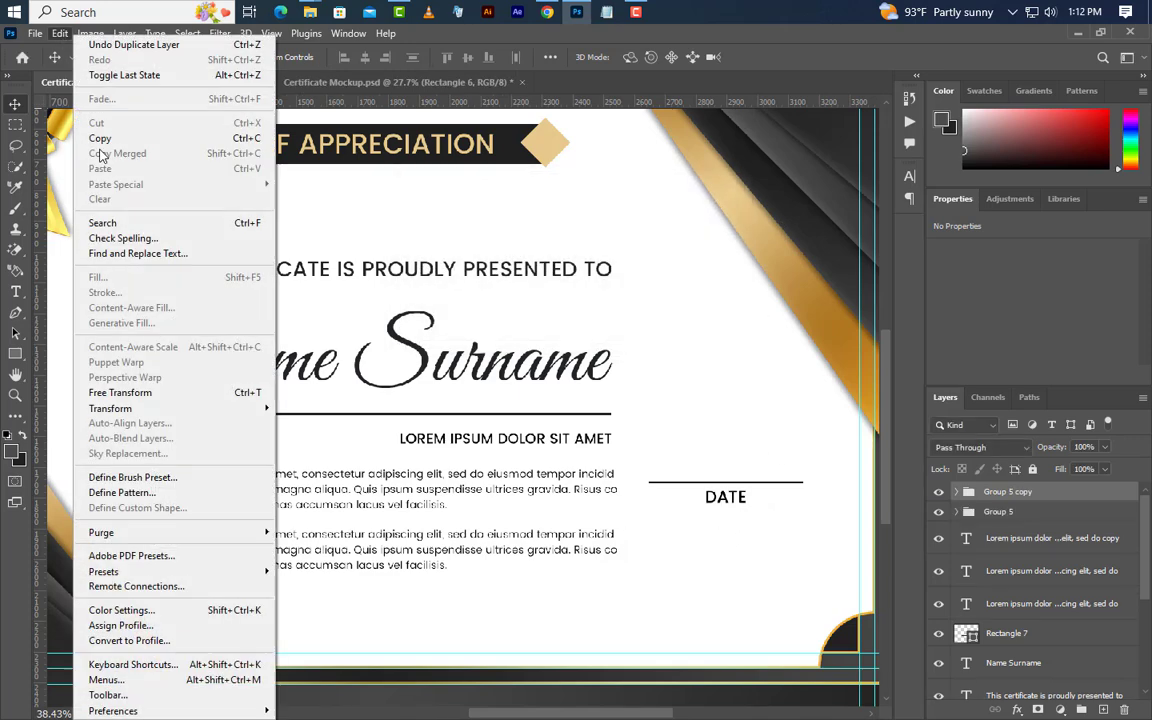
click(131, 358)
drag(745, 499, 741, 584)
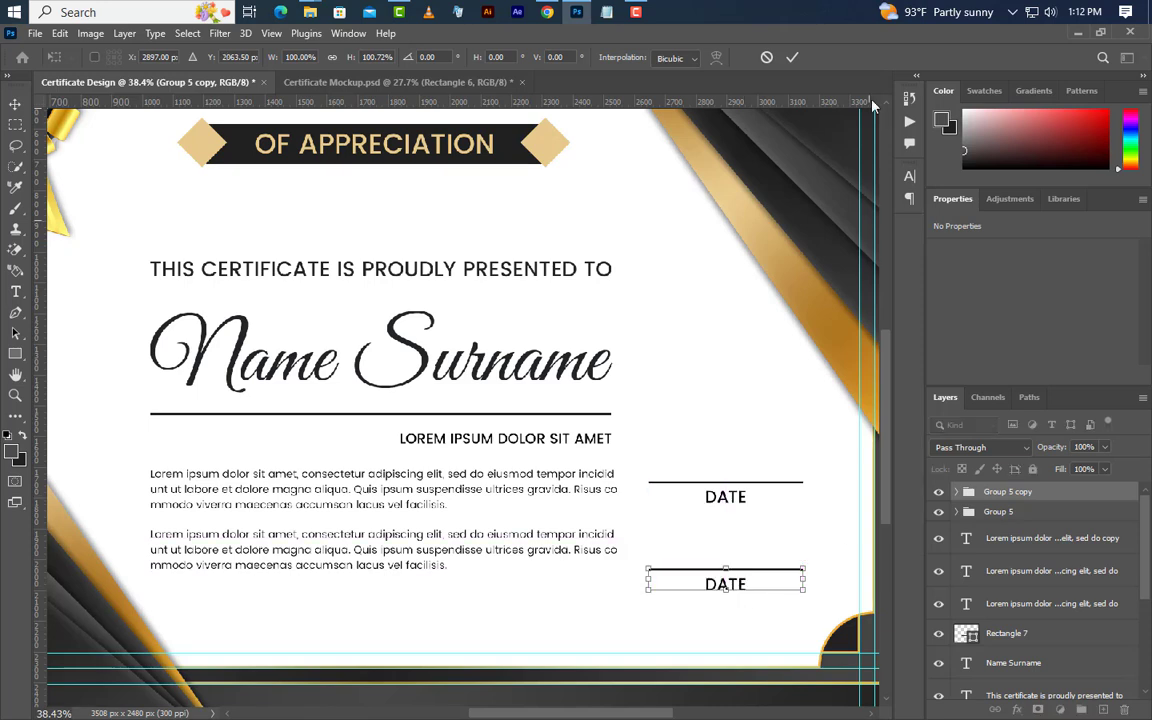
click(792, 58)
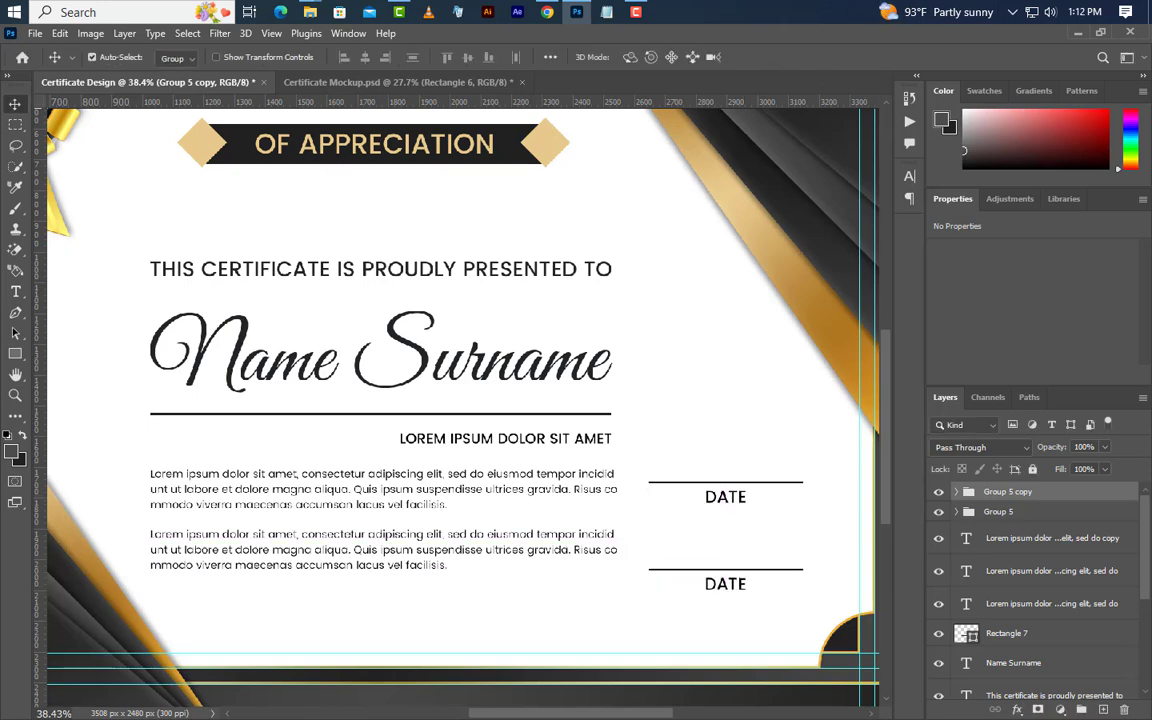
Replace the lower duplicated DATE label's text with "signature".
click(16, 292)
double_click(722, 584)
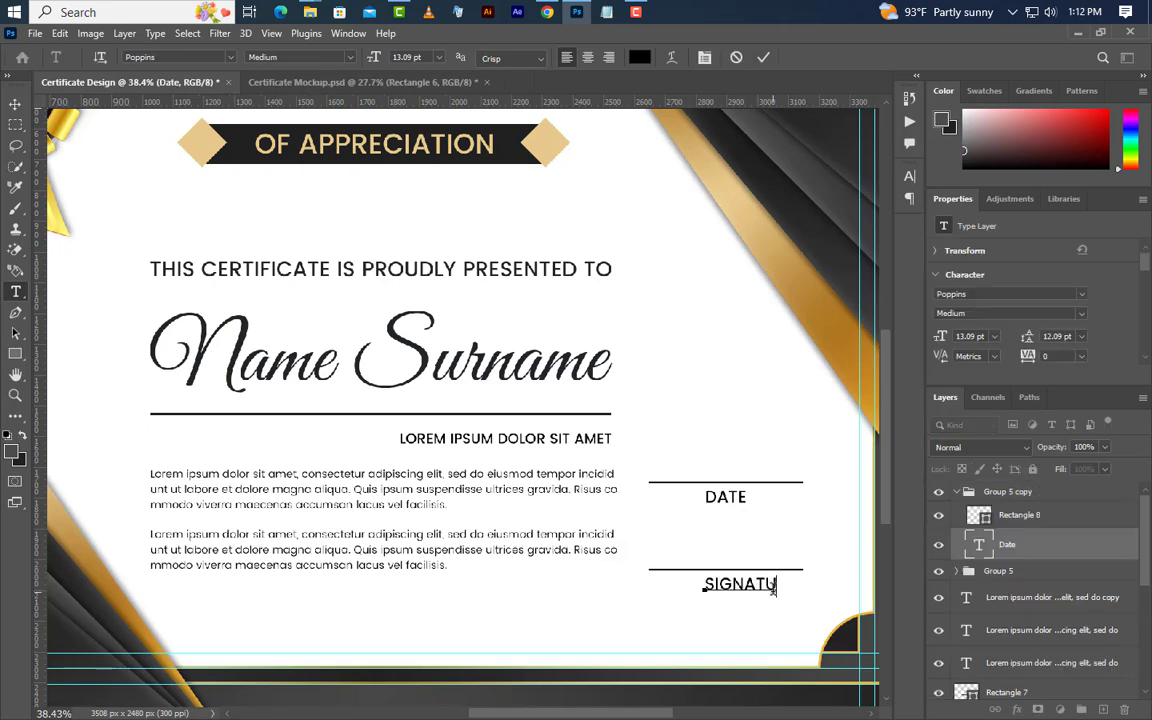
click(763, 58)
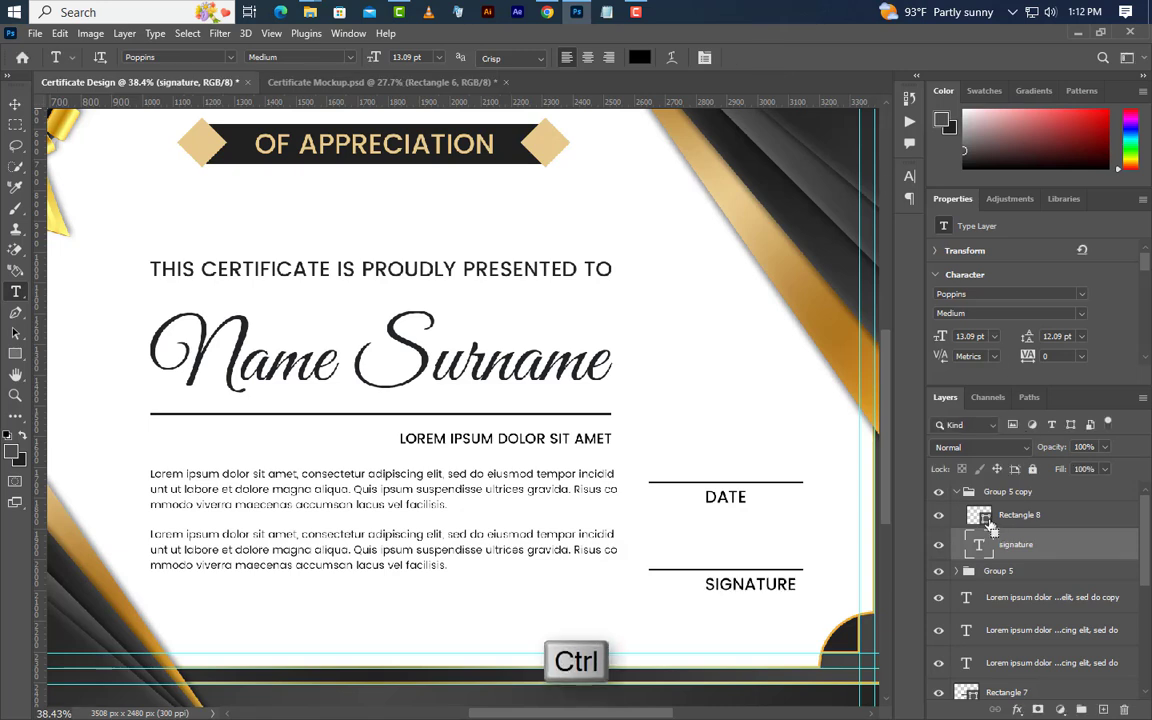
Center the SIGNATURE label horizontally under its line using a selection of the line, and deselect.
ctrl+click(988, 523)
key(v)
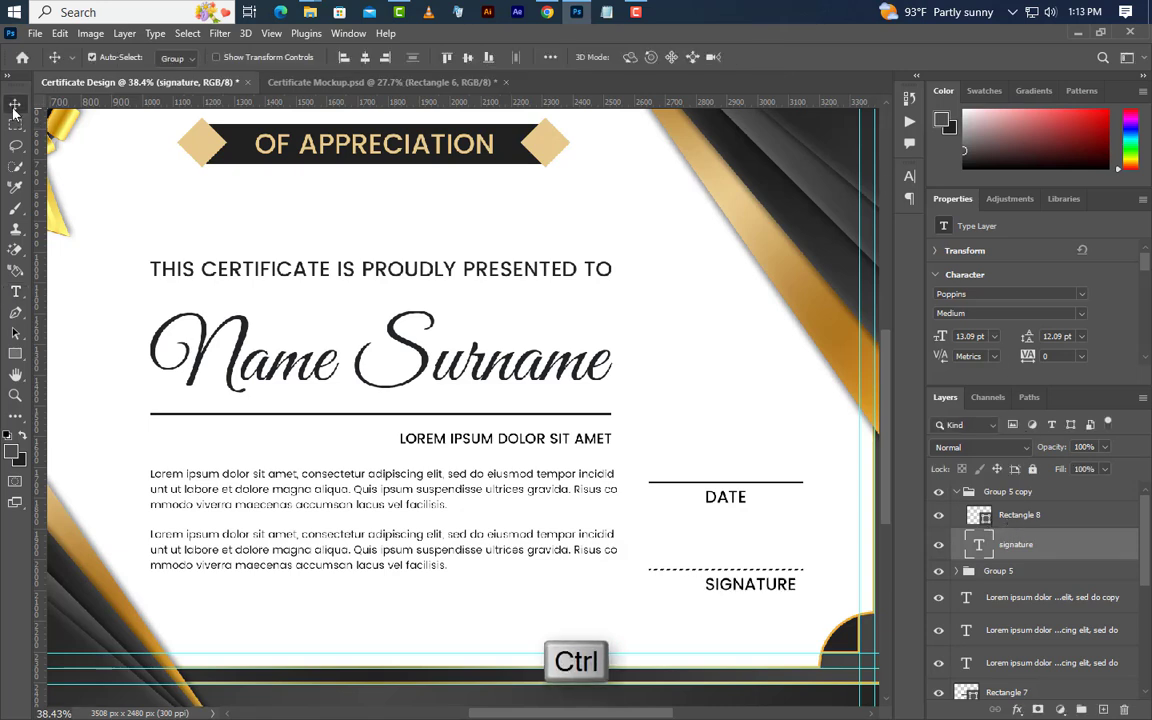
click(362, 57)
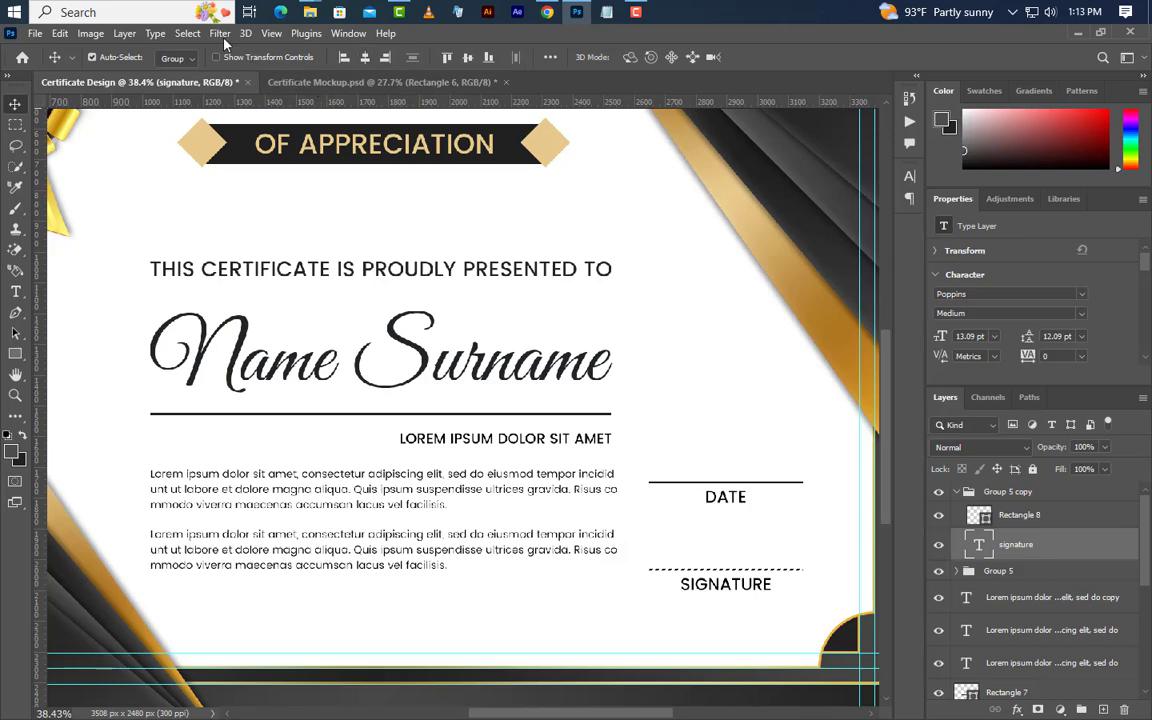
click(187, 33)
click(203, 66)
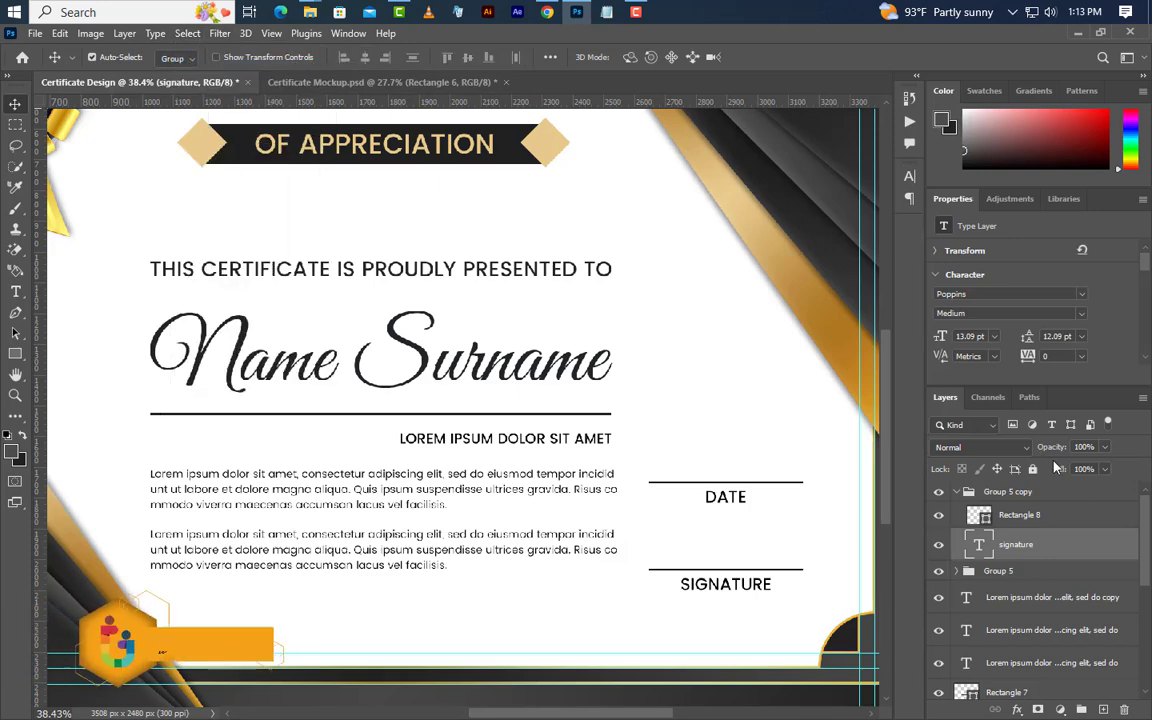
Move Group 5 and Group 5 copy together to the right with Free Transform, widening the gap to the body paragraphs.
click(957, 492)
click(1008, 491)
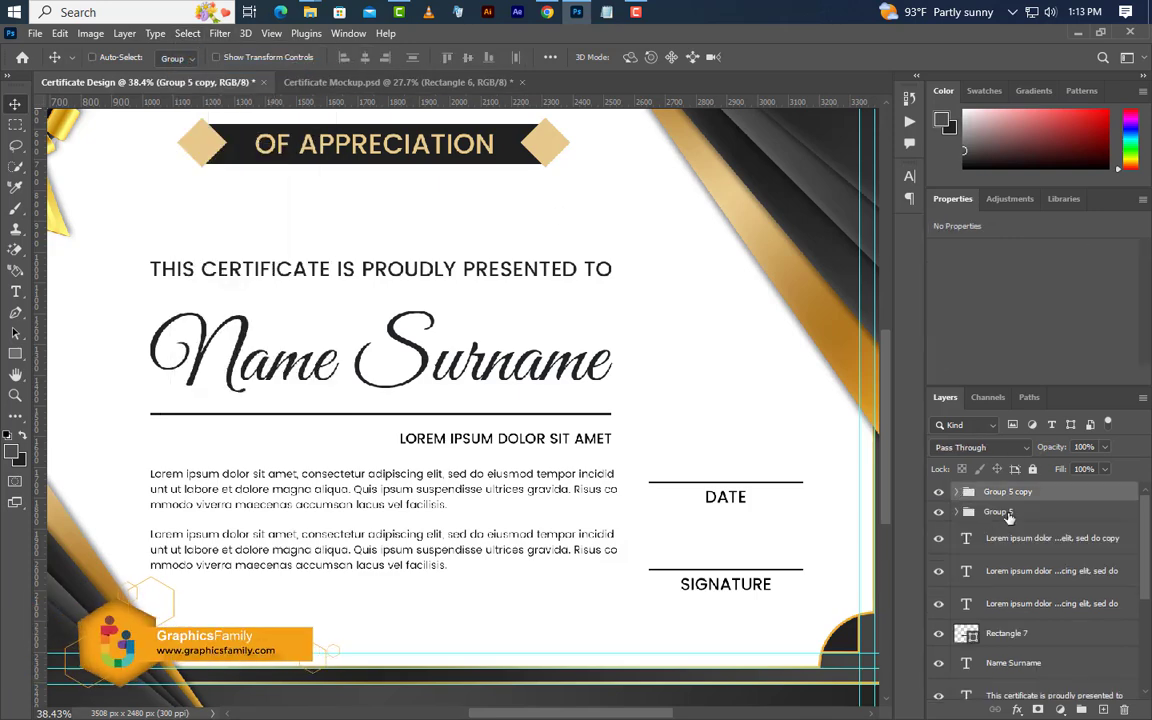
shift+click(1008, 512)
click(60, 33)
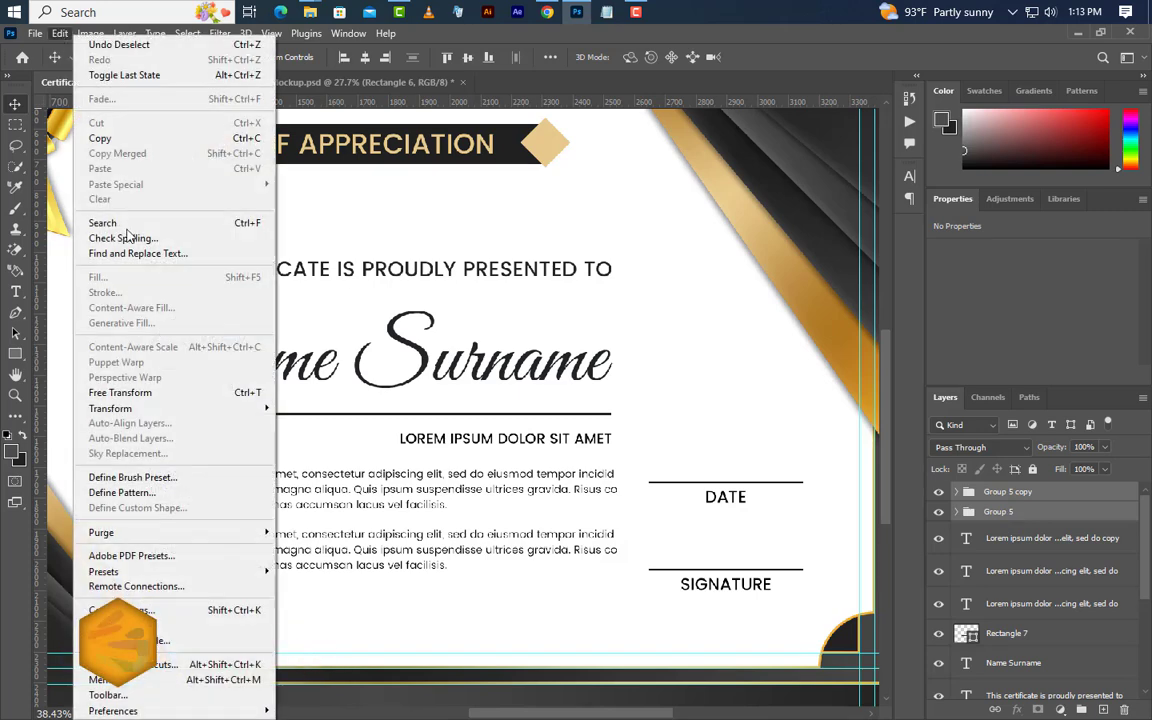
click(110, 391)
drag(720, 525, 756, 521)
click(792, 57)
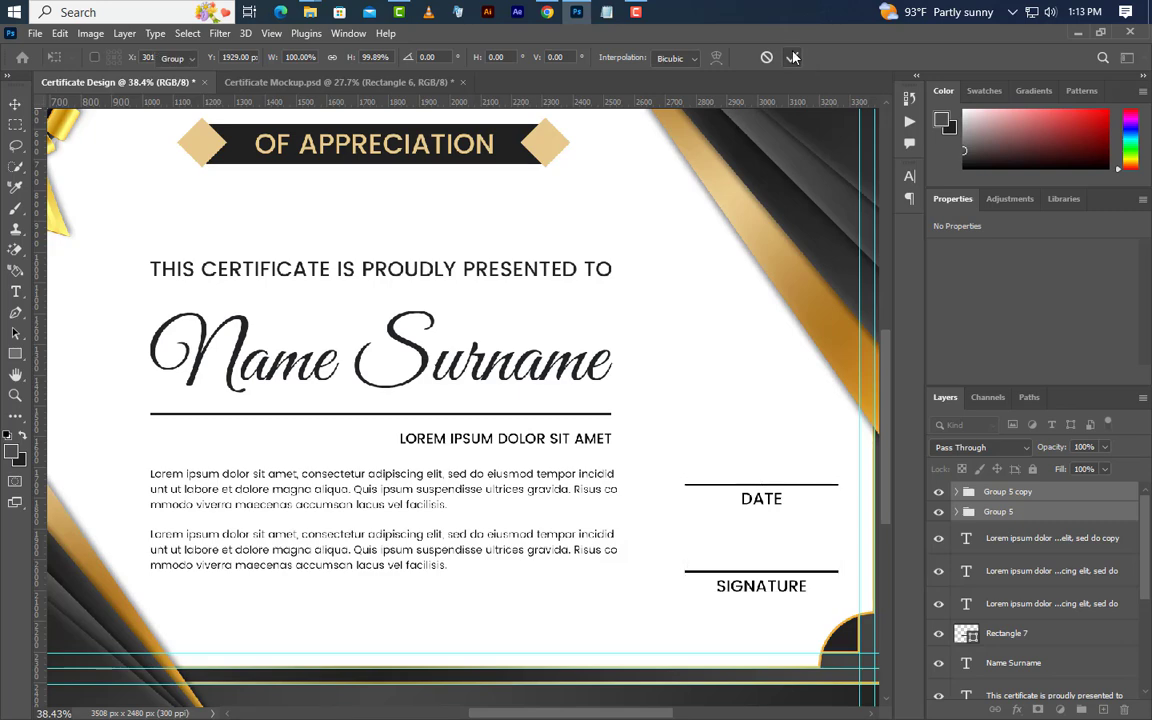
Clear all guides from the certificate document.
scroll(497, 560, down, 3)
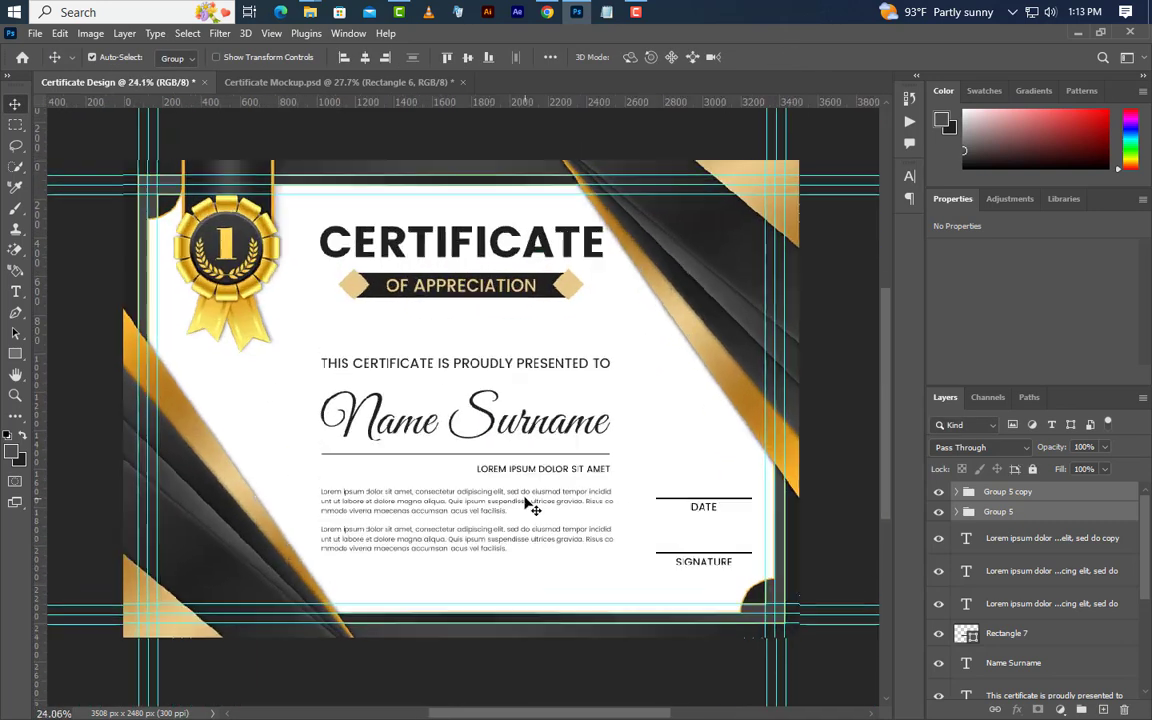
click(270, 34)
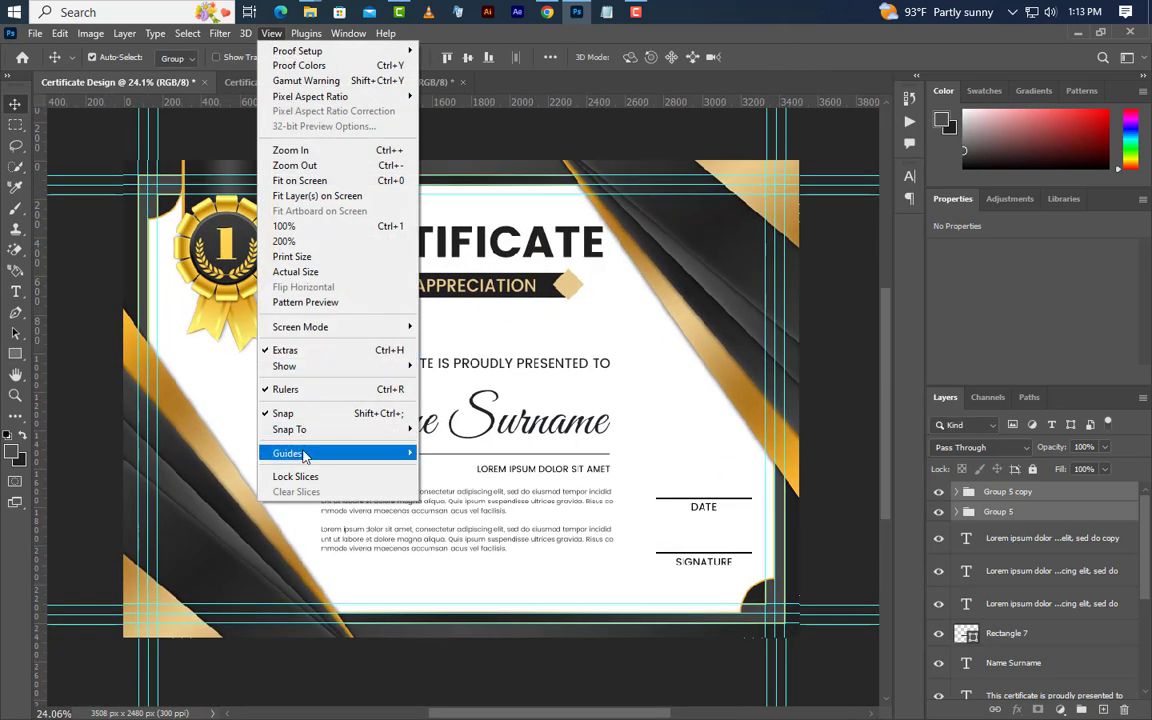
mouse_move(408, 453)
click(445, 484)
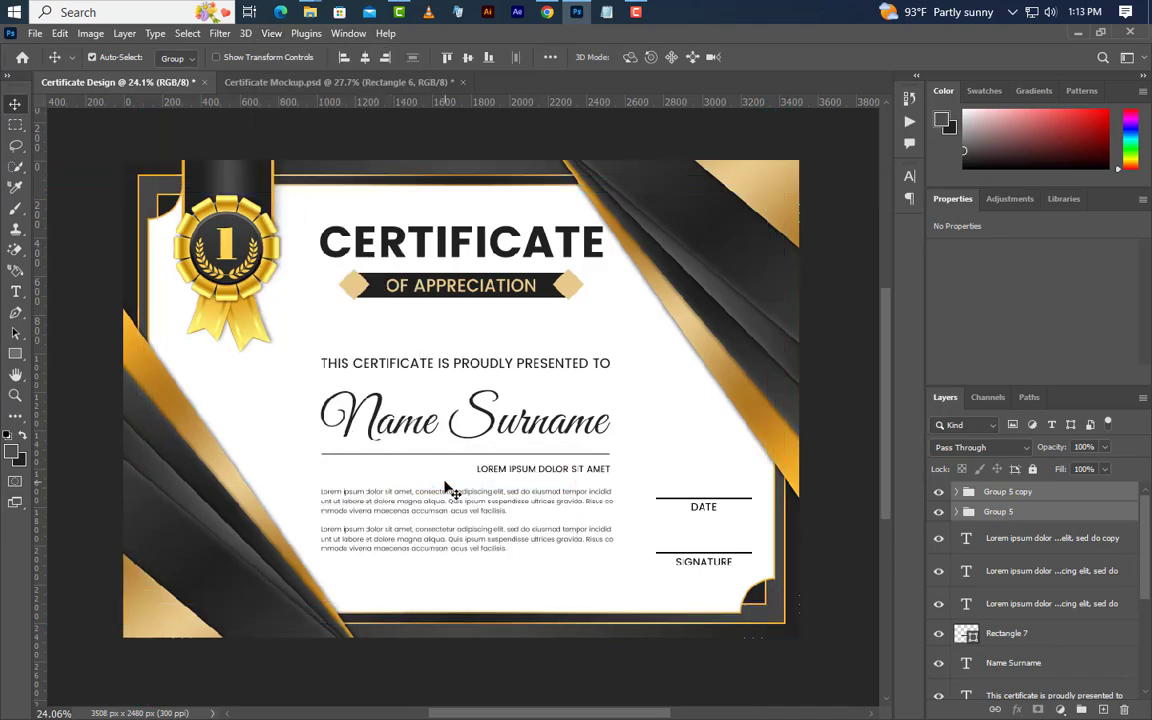